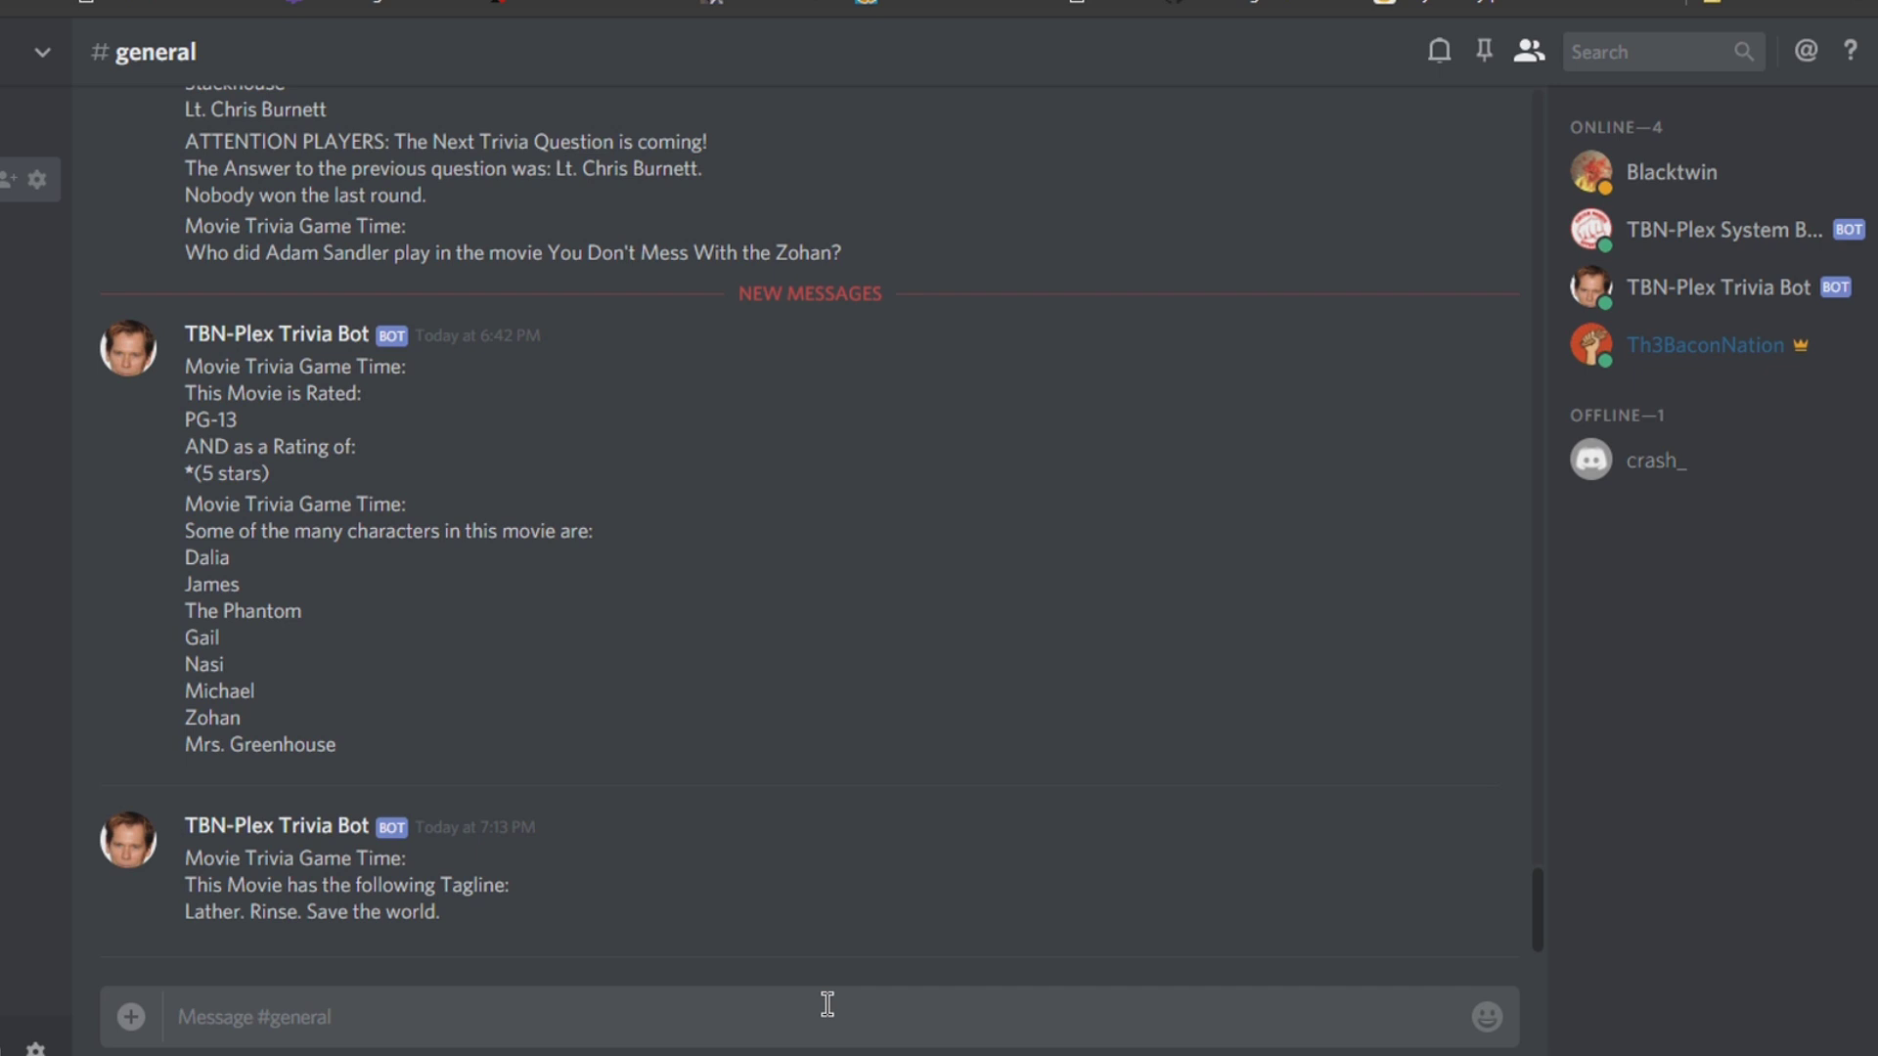
# Step: Send ?installhelp in #general so the System Bot posts the v5 install help
pyautogui.write('?installhelp')
pyautogui.press('Return')
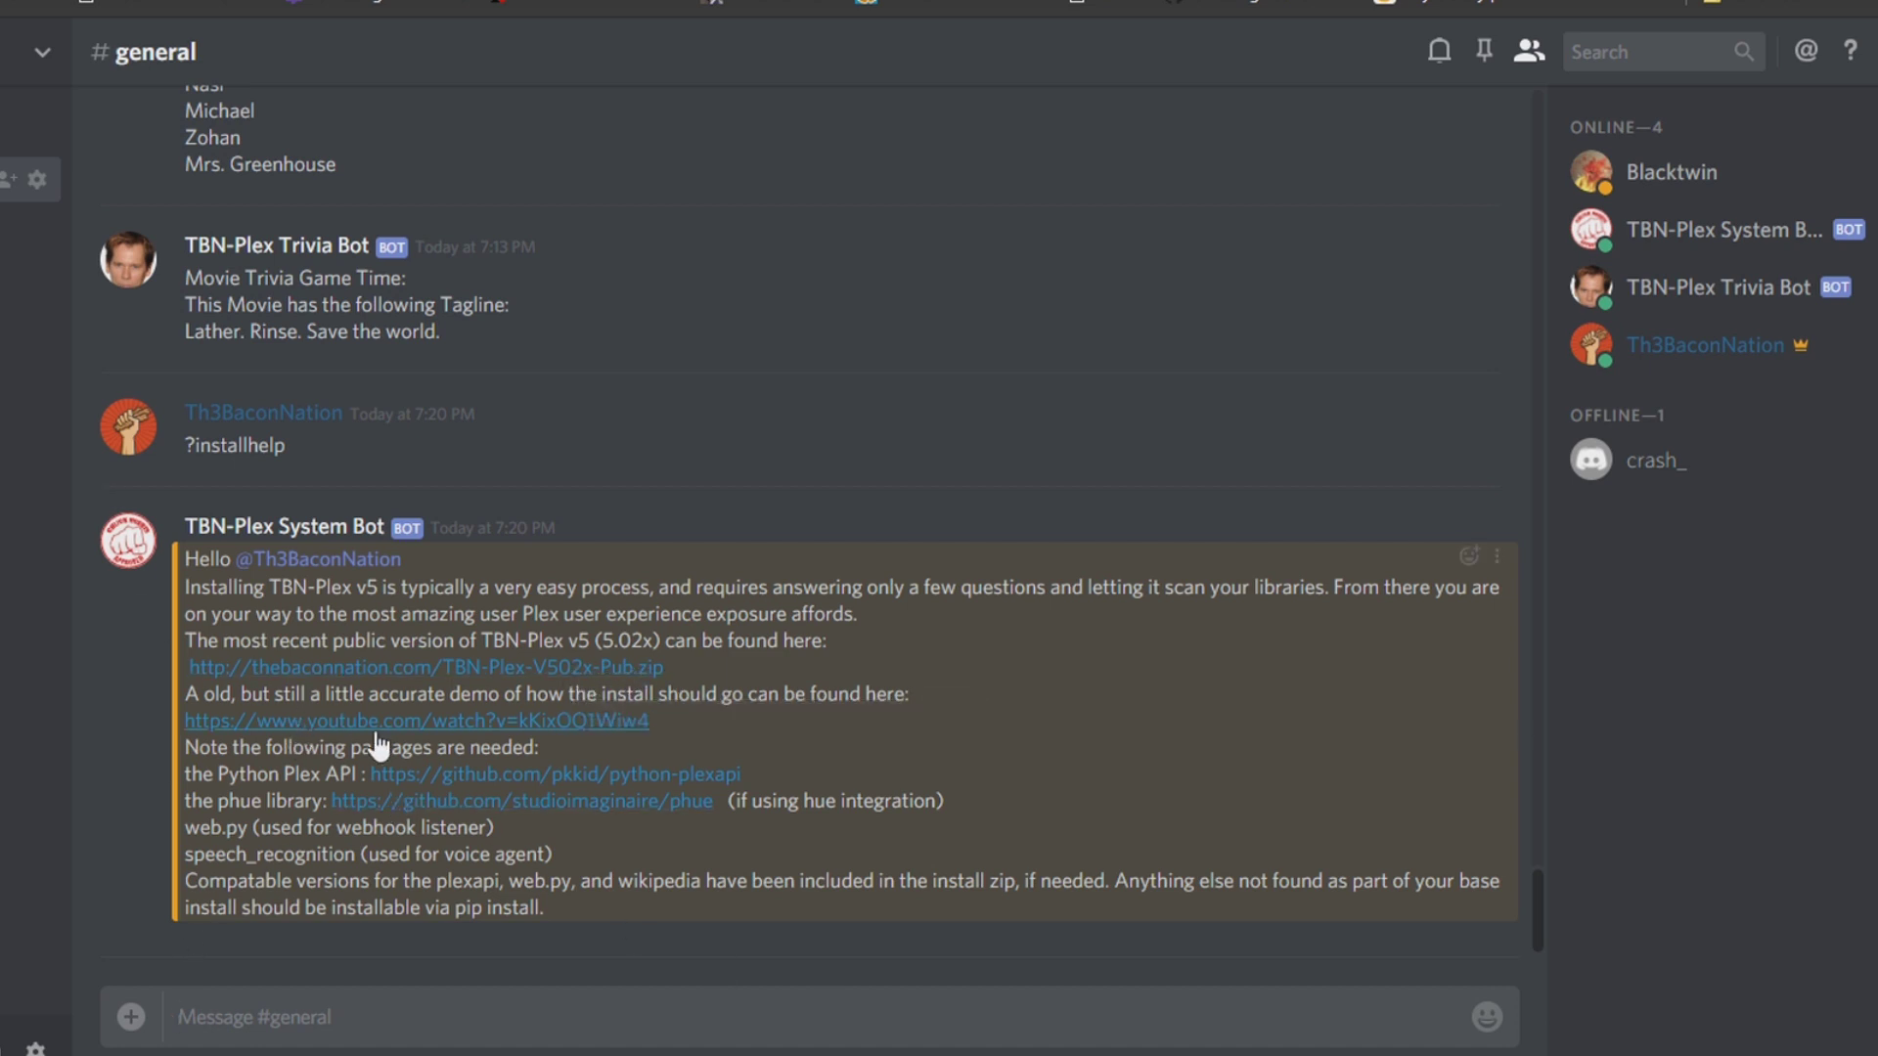
pyautogui.hotkey('alt', 'Tab')
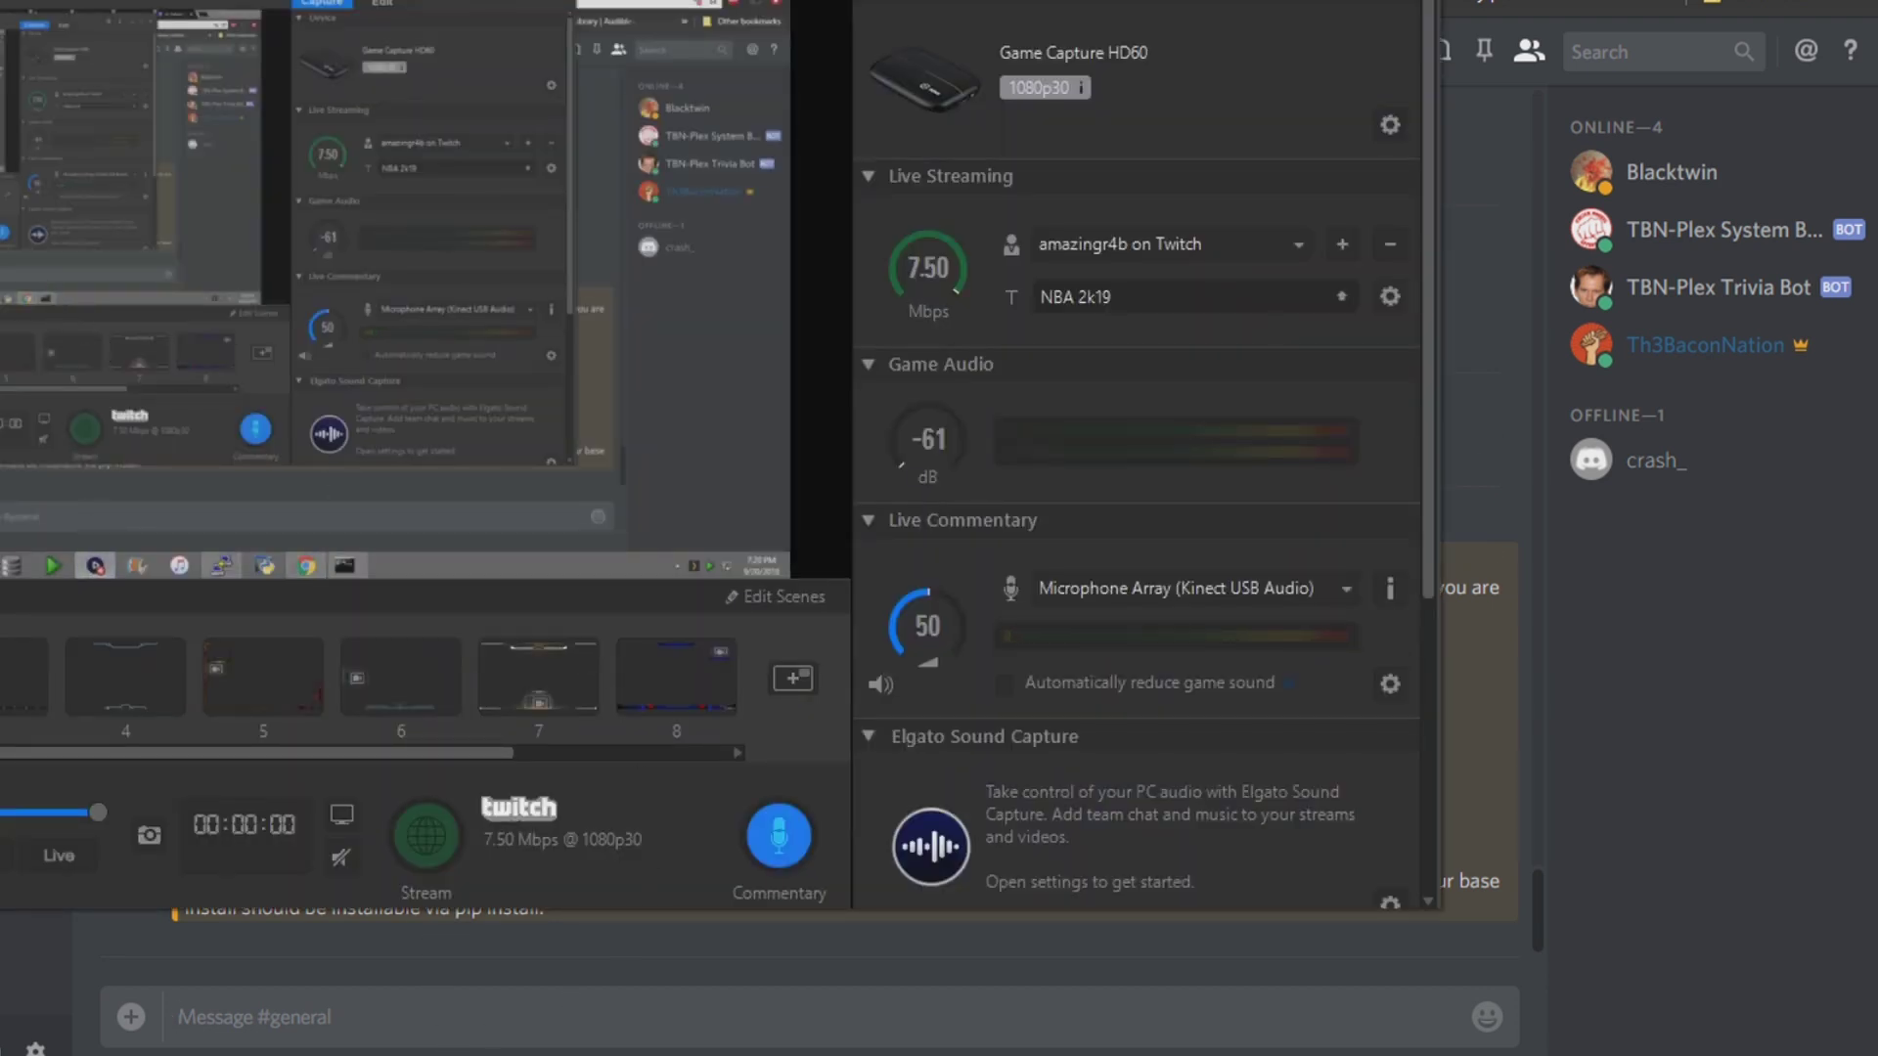
pyautogui.click(497, 987)
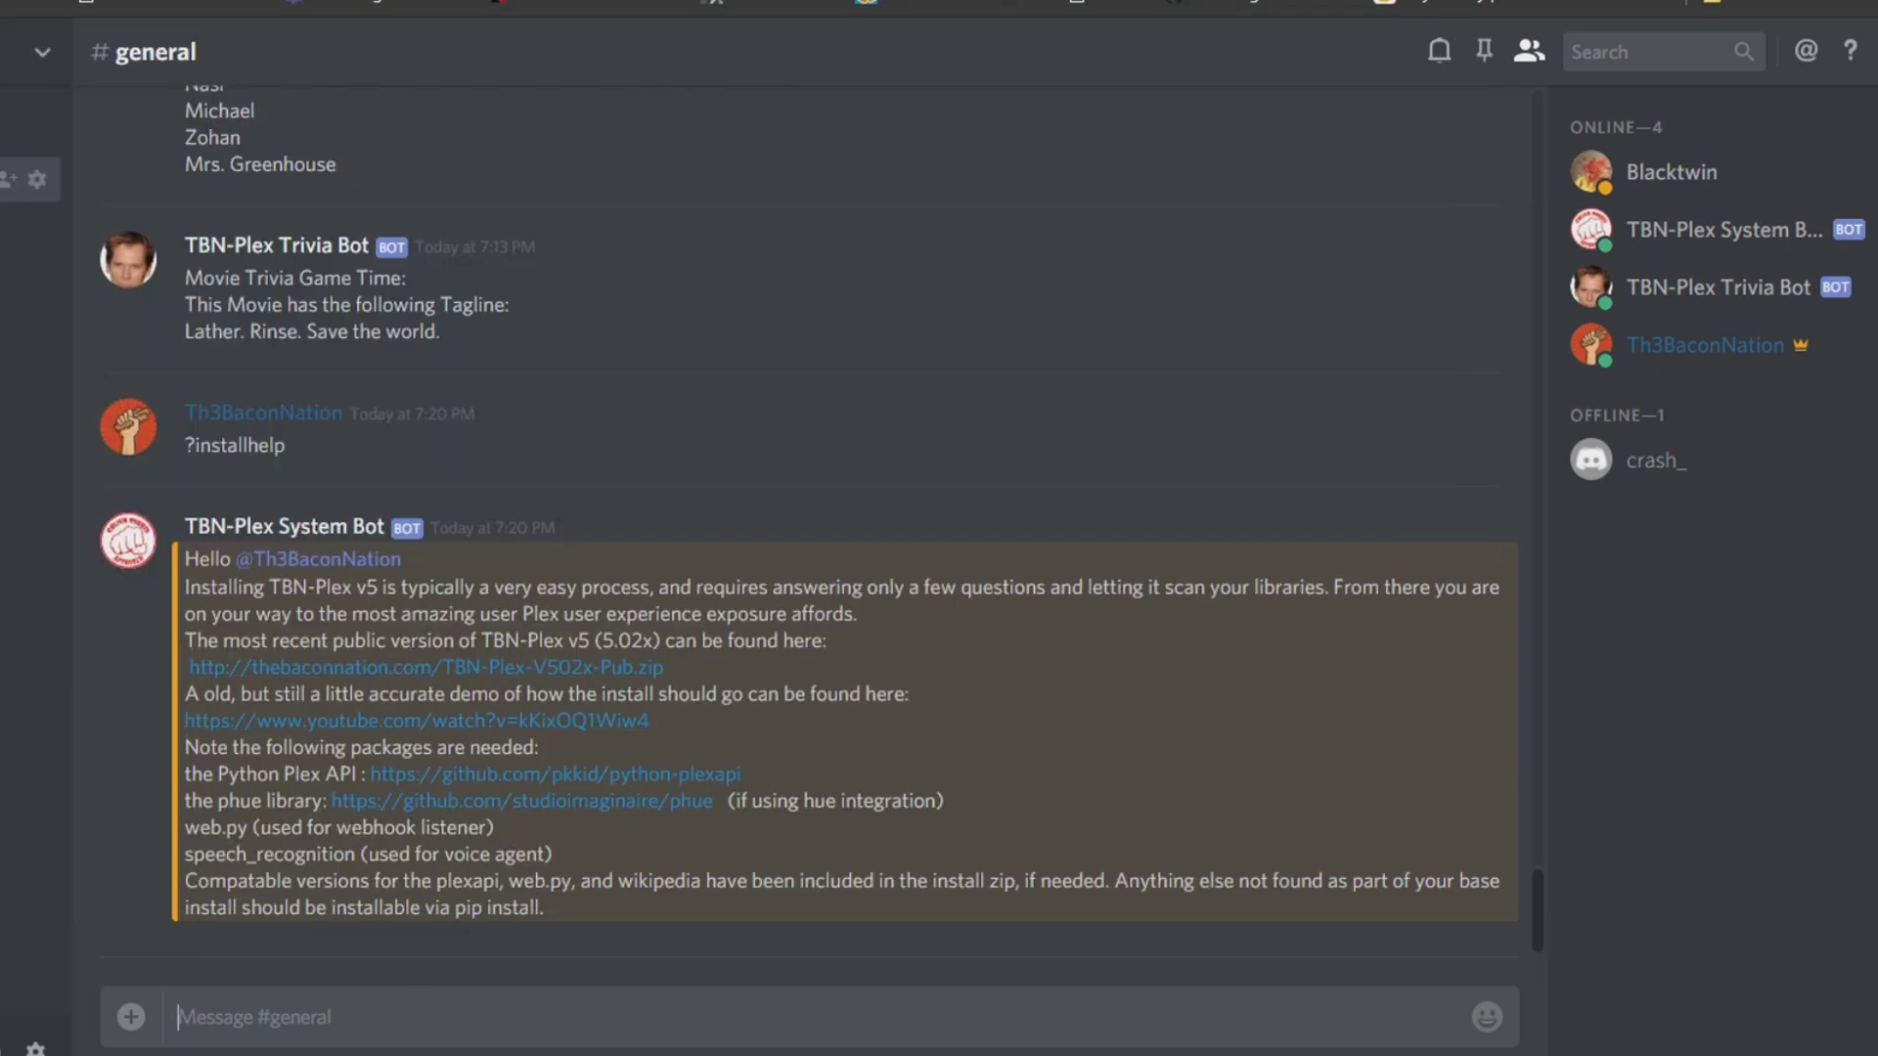
# Step: Go to the v5\Posted folder and launch the myplextv_ui_alt script
pyautogui.click(127, 939)
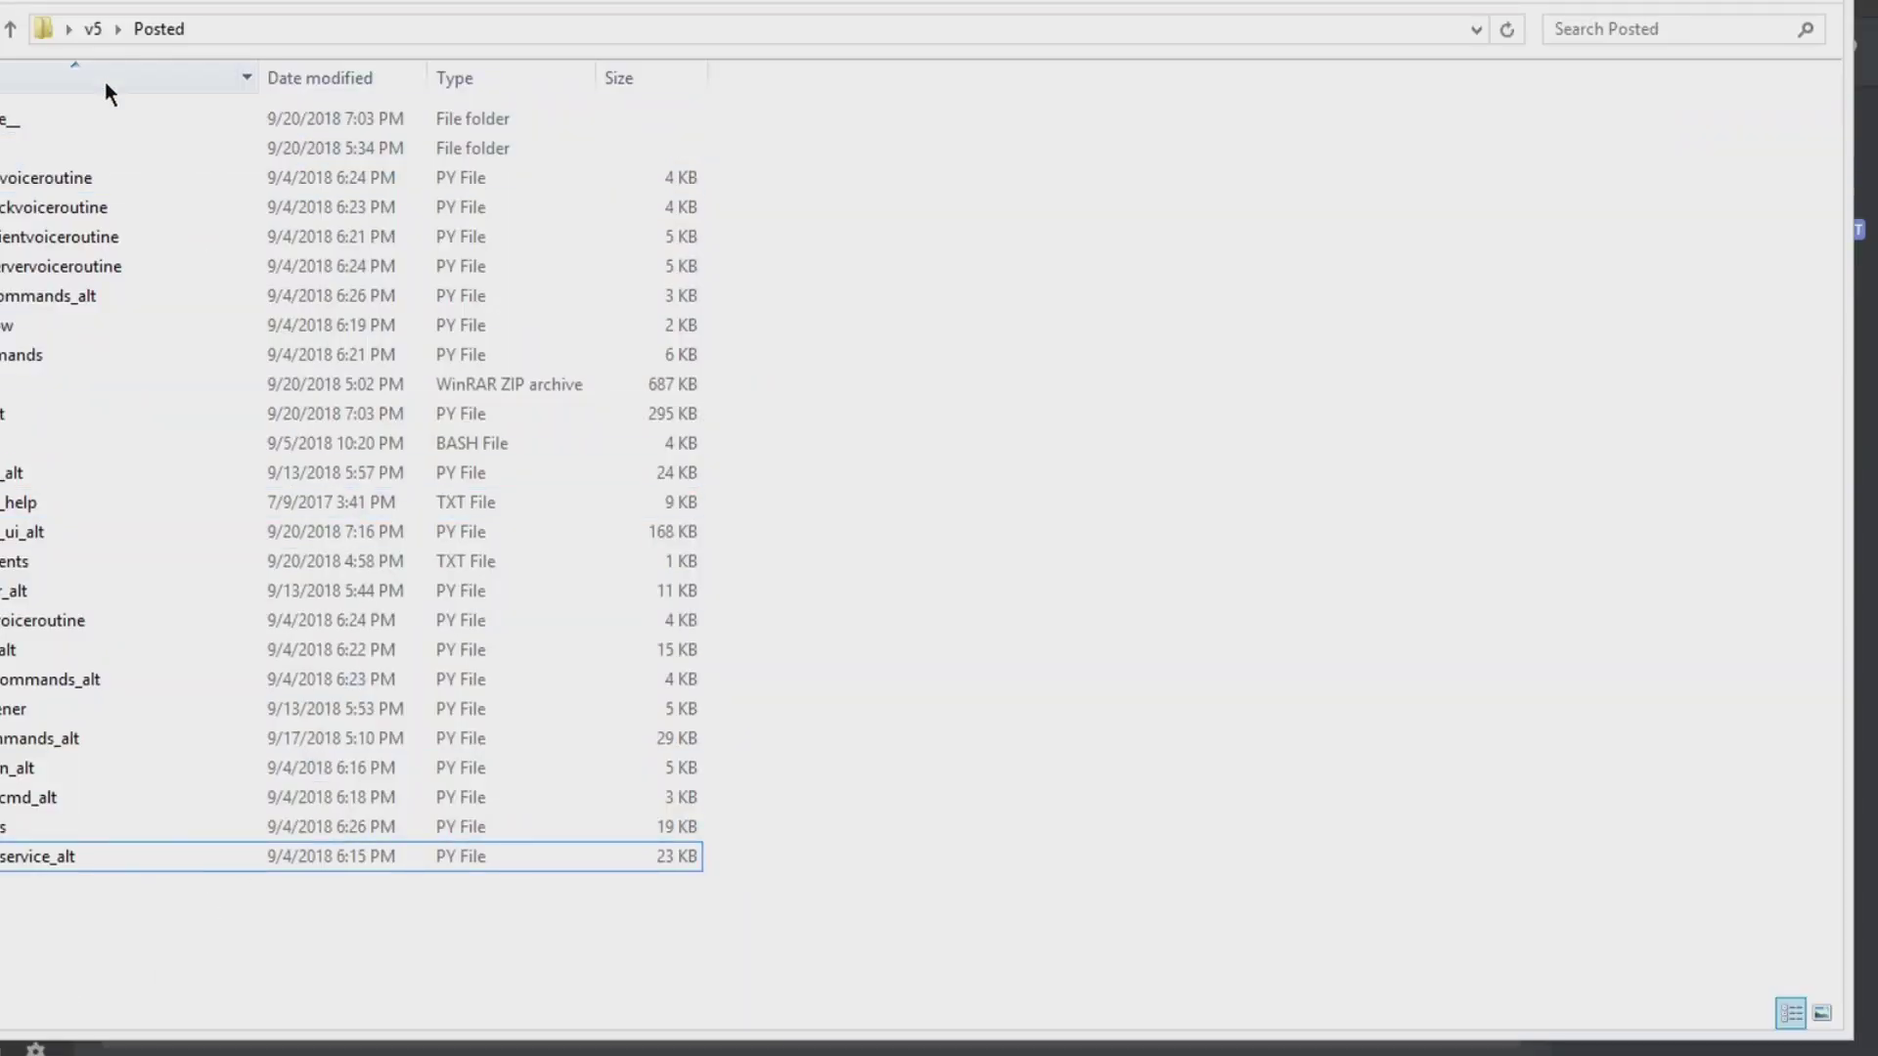
pyautogui.click(92, 28)
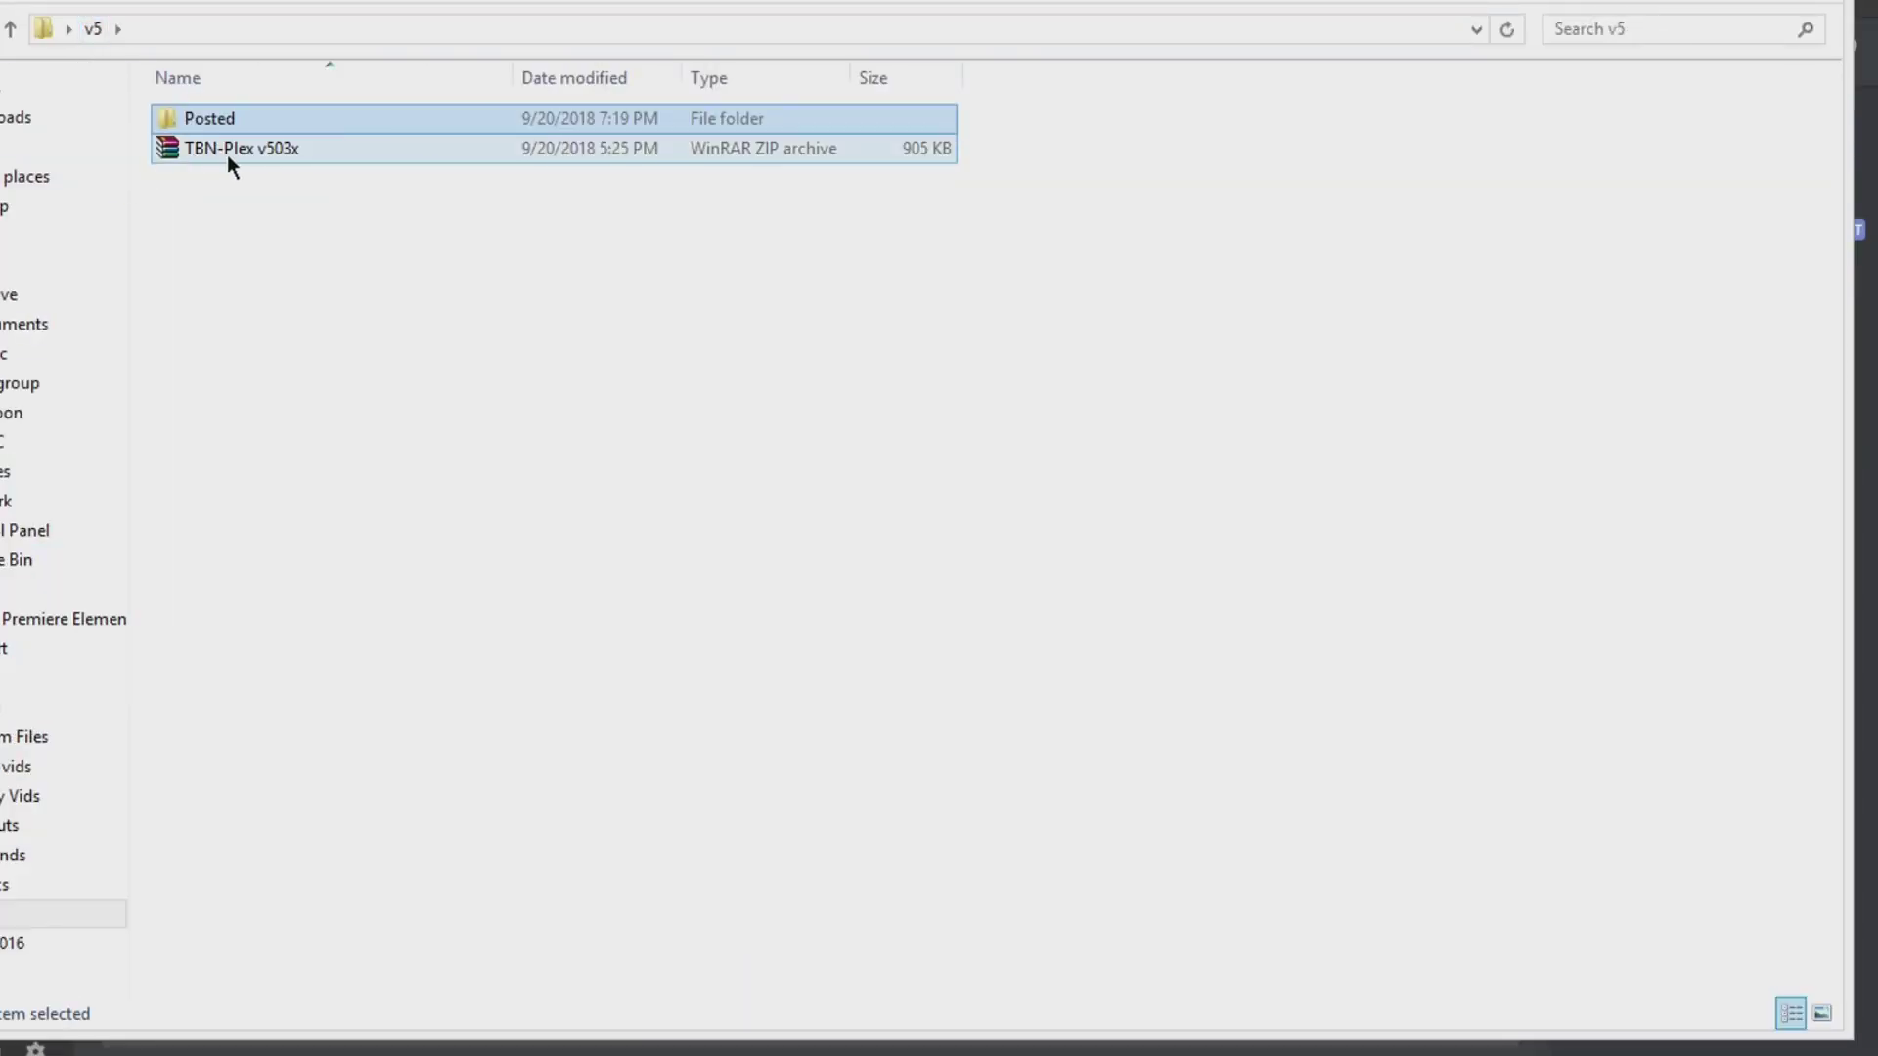
pyautogui.doubleClick(180, 121)
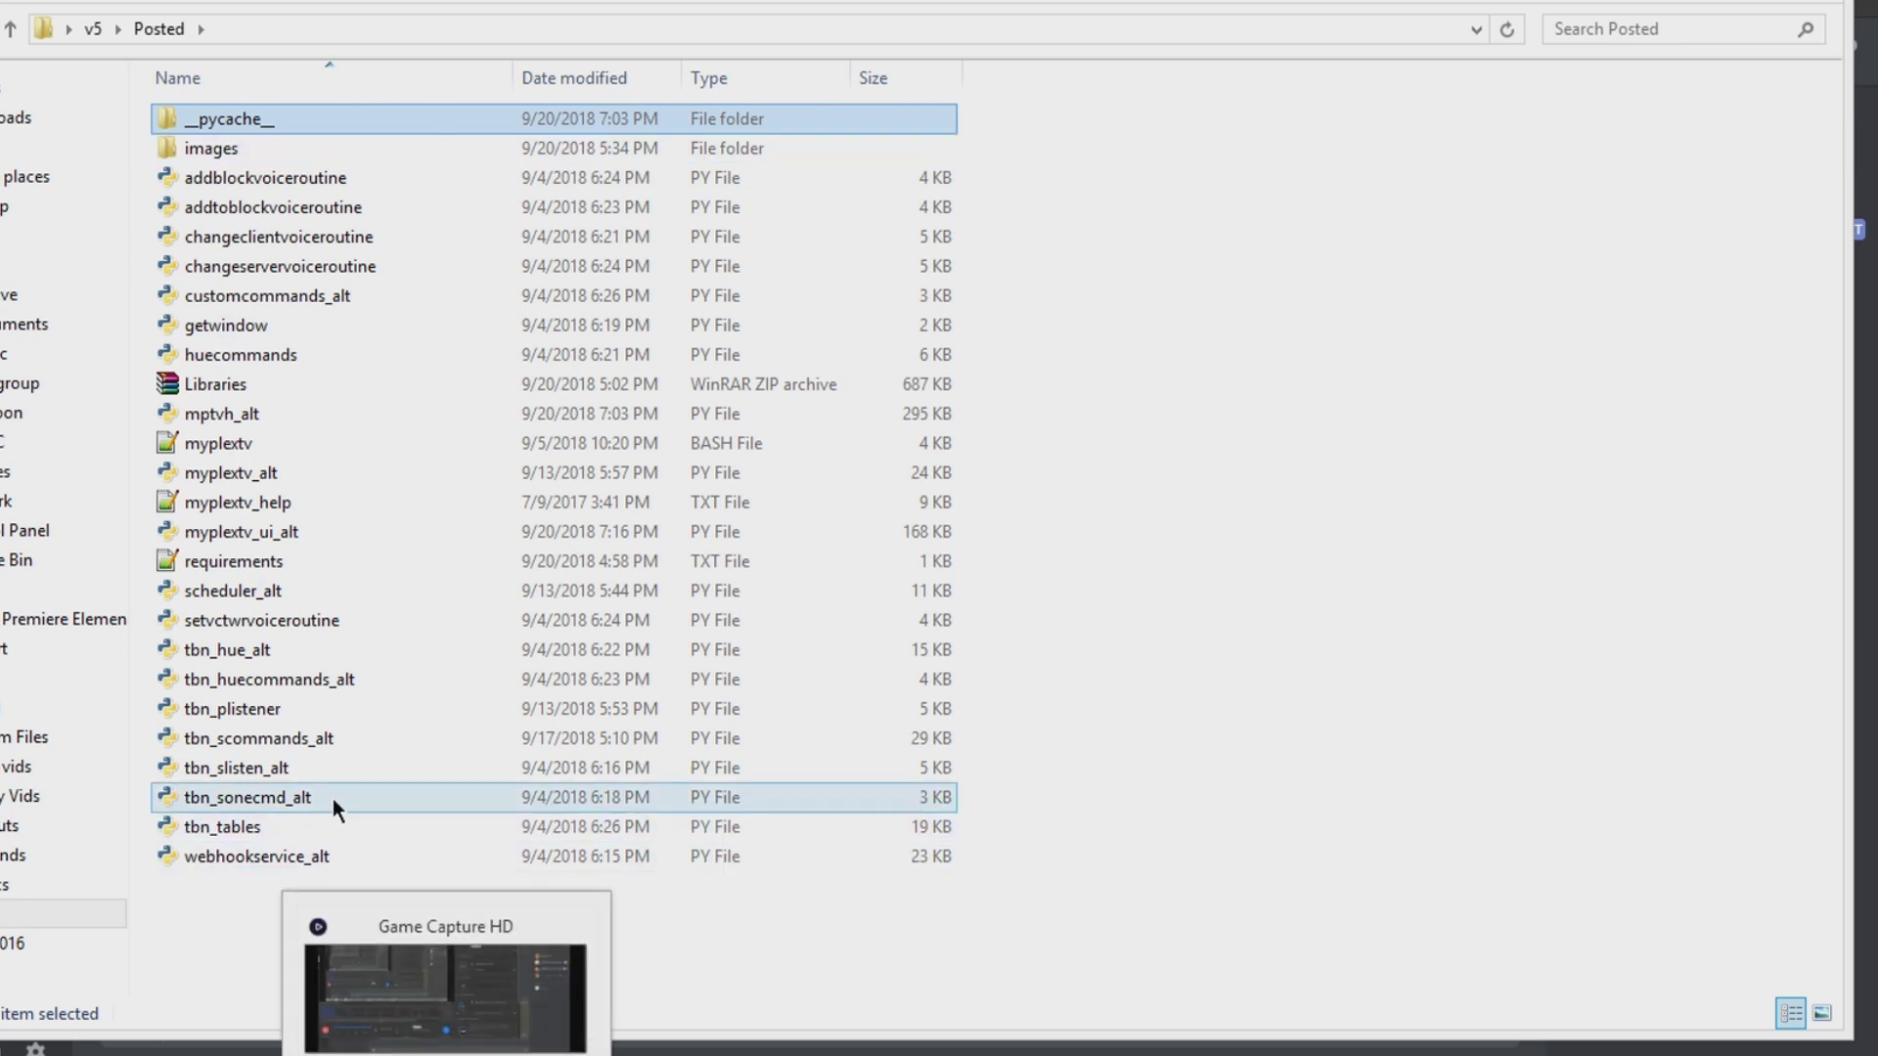
pyautogui.moveTo(276, 531)
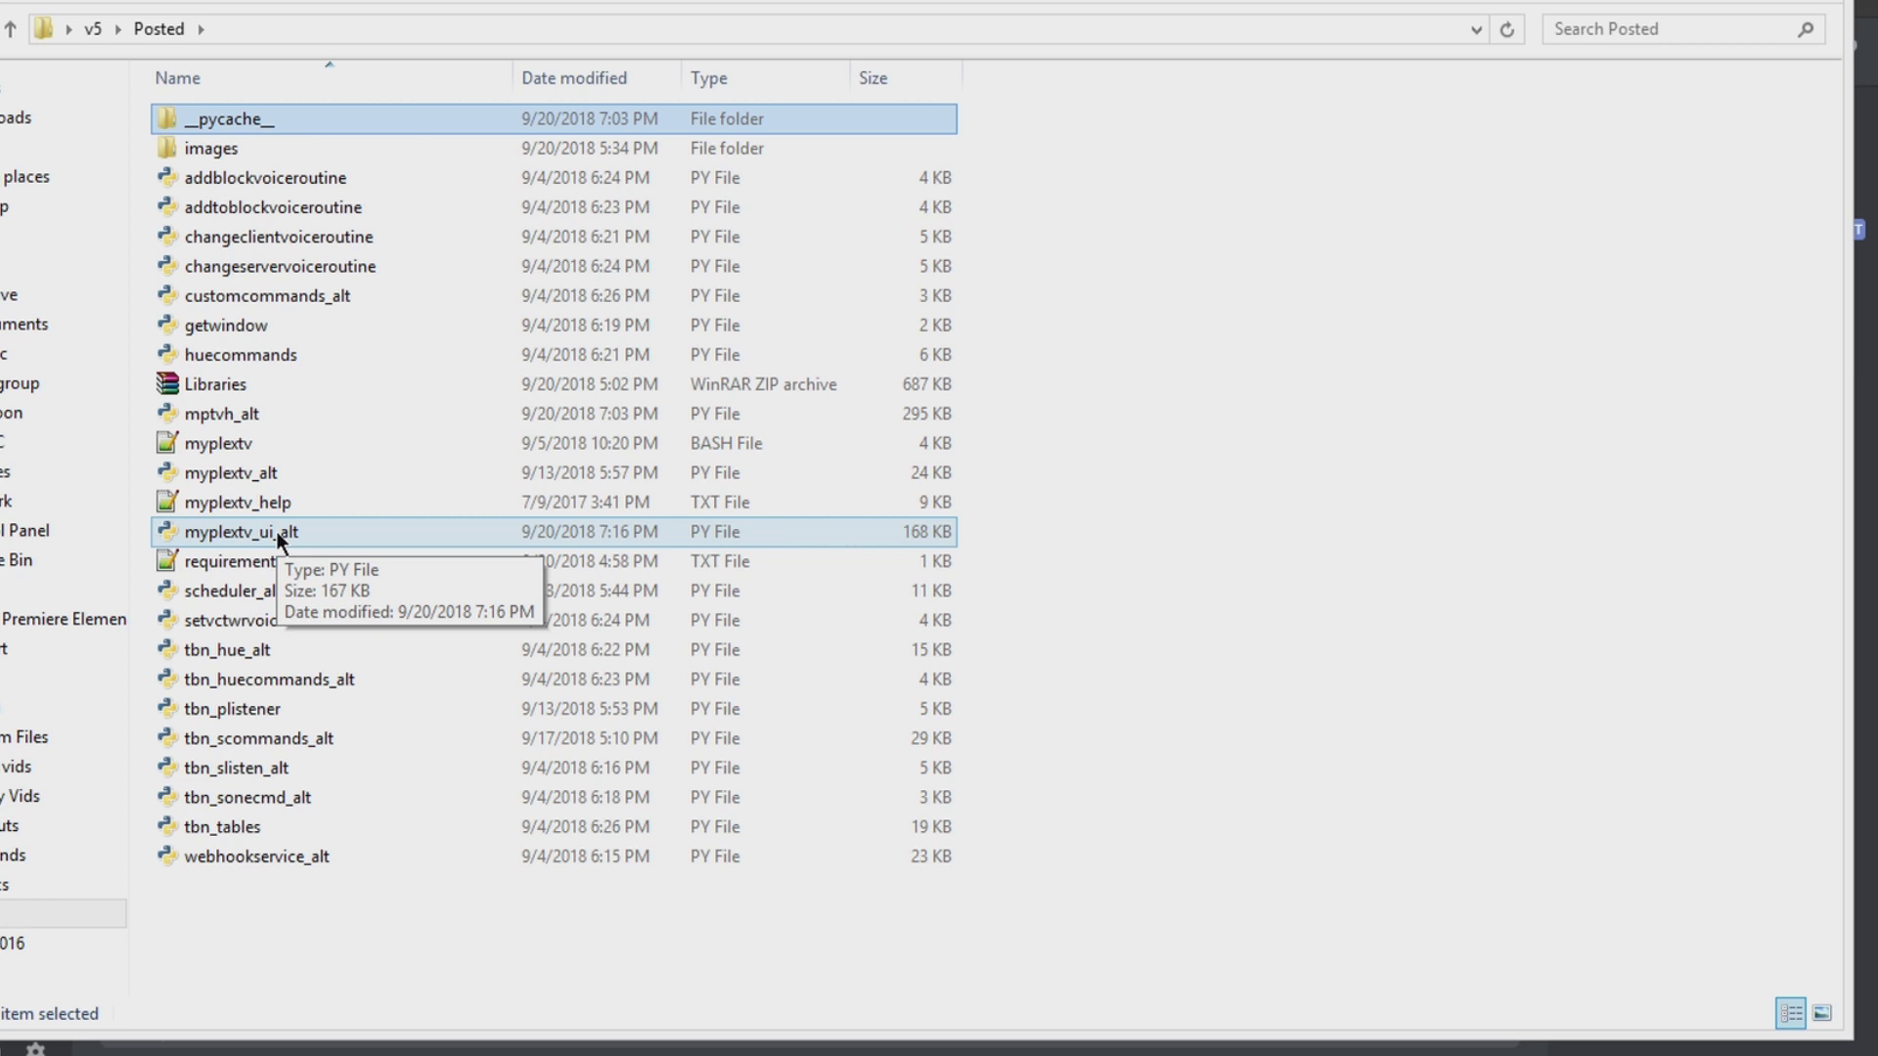
pyautogui.doubleClick(276, 531)
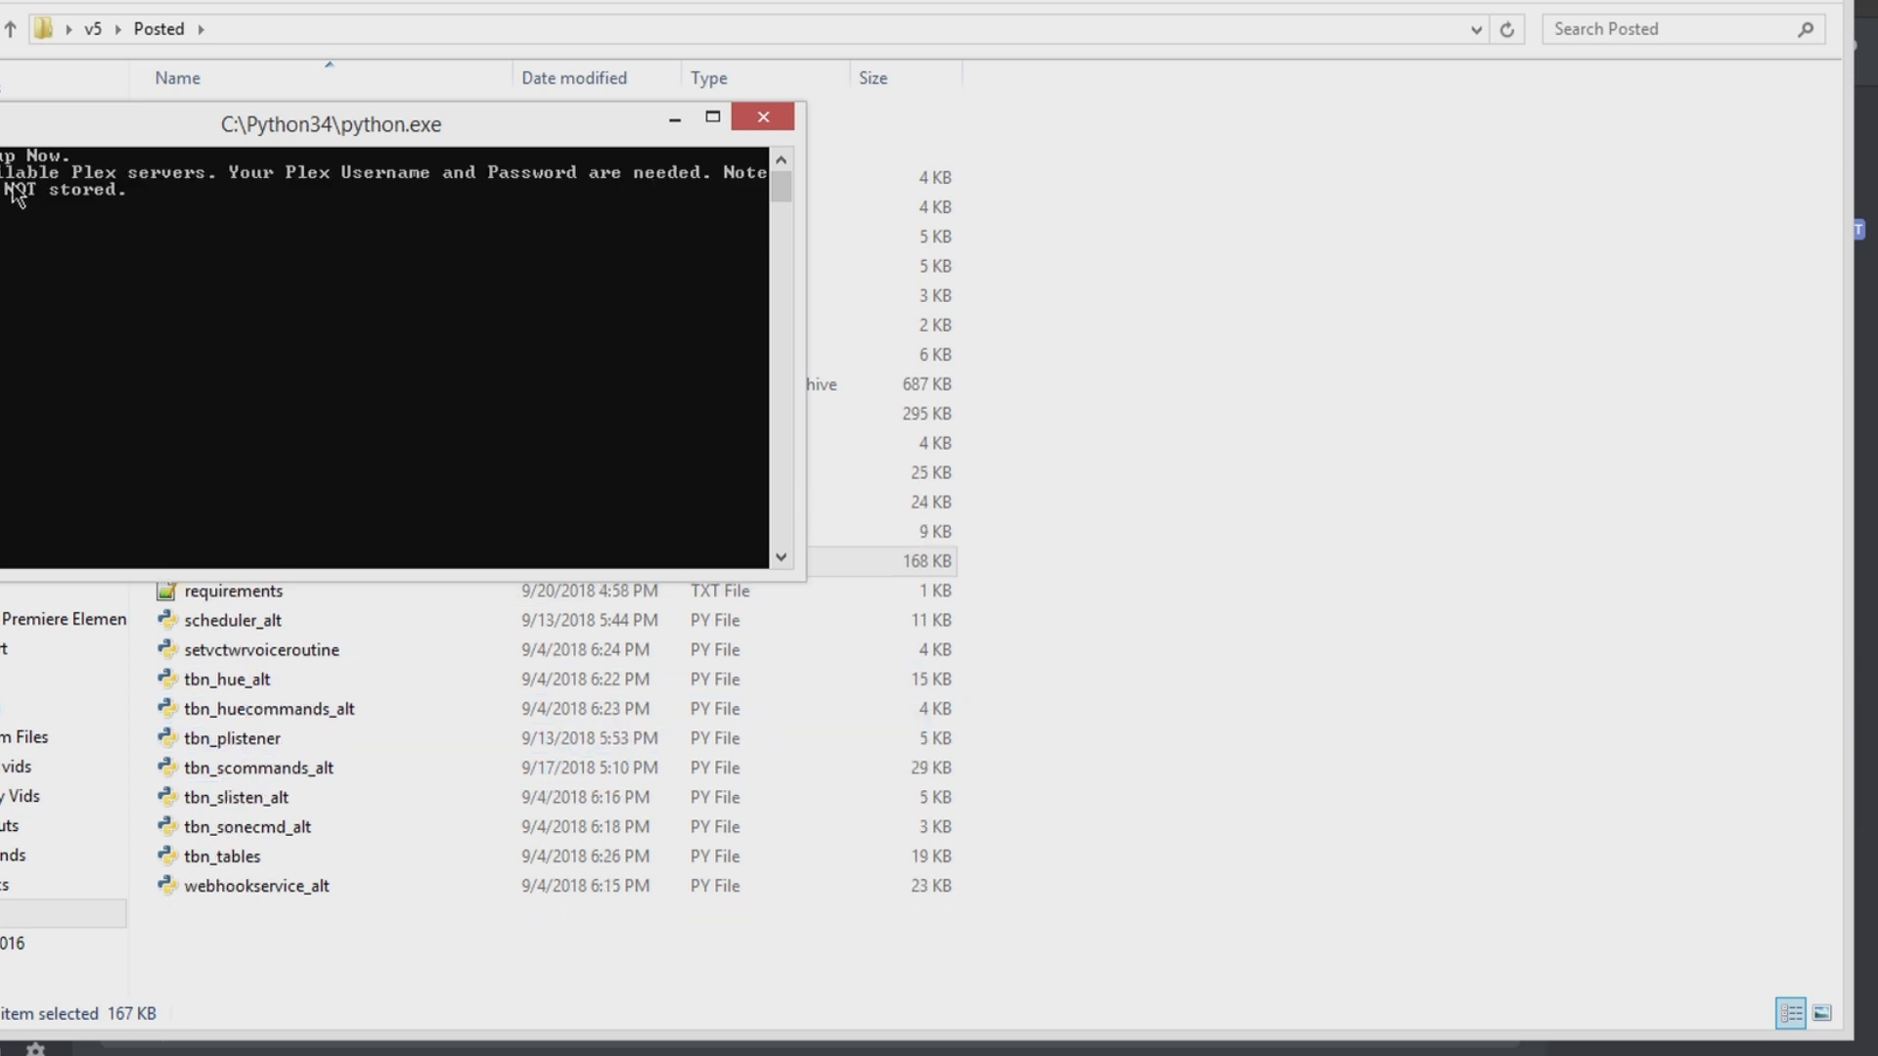
# Step: Submit the Plex account username and password and choose option 3 in the console
pyautogui.moveTo(244, 141); pyautogui.dragTo(652, 304)
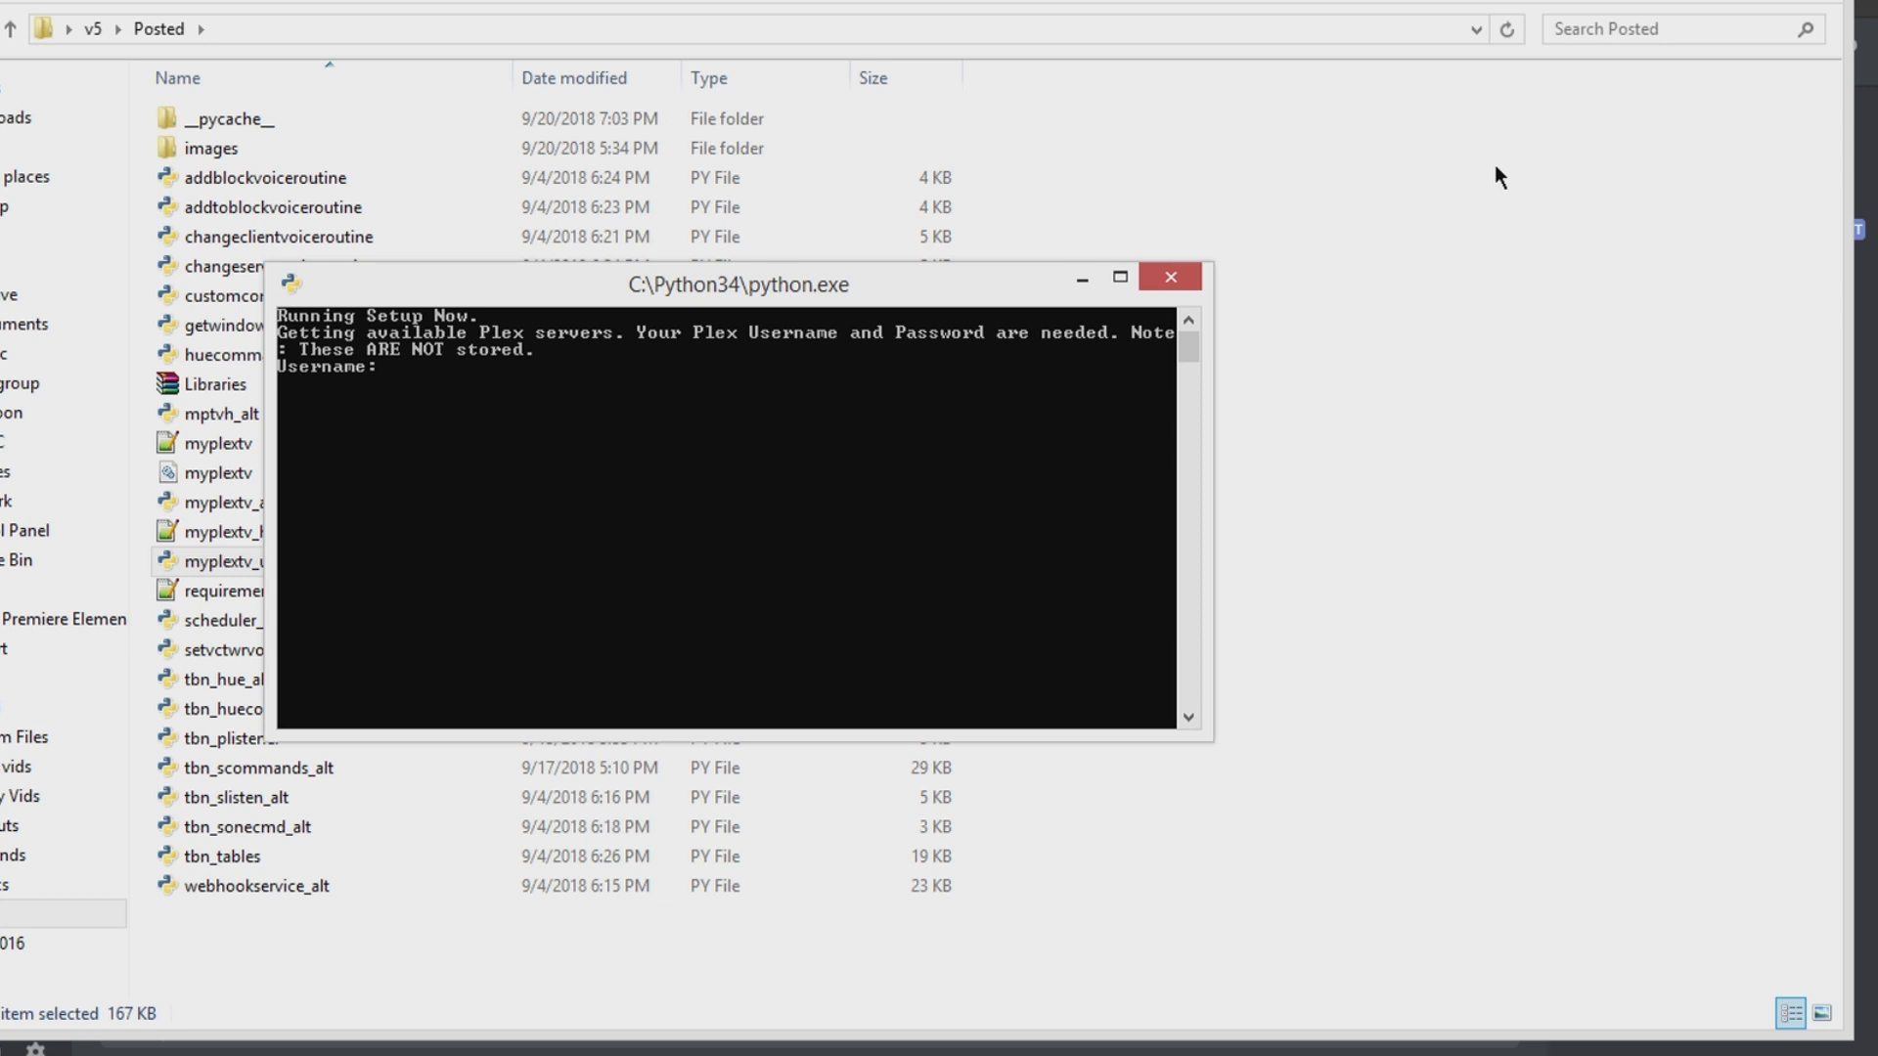
pyautogui.press('Return')
pyautogui.press('Return')
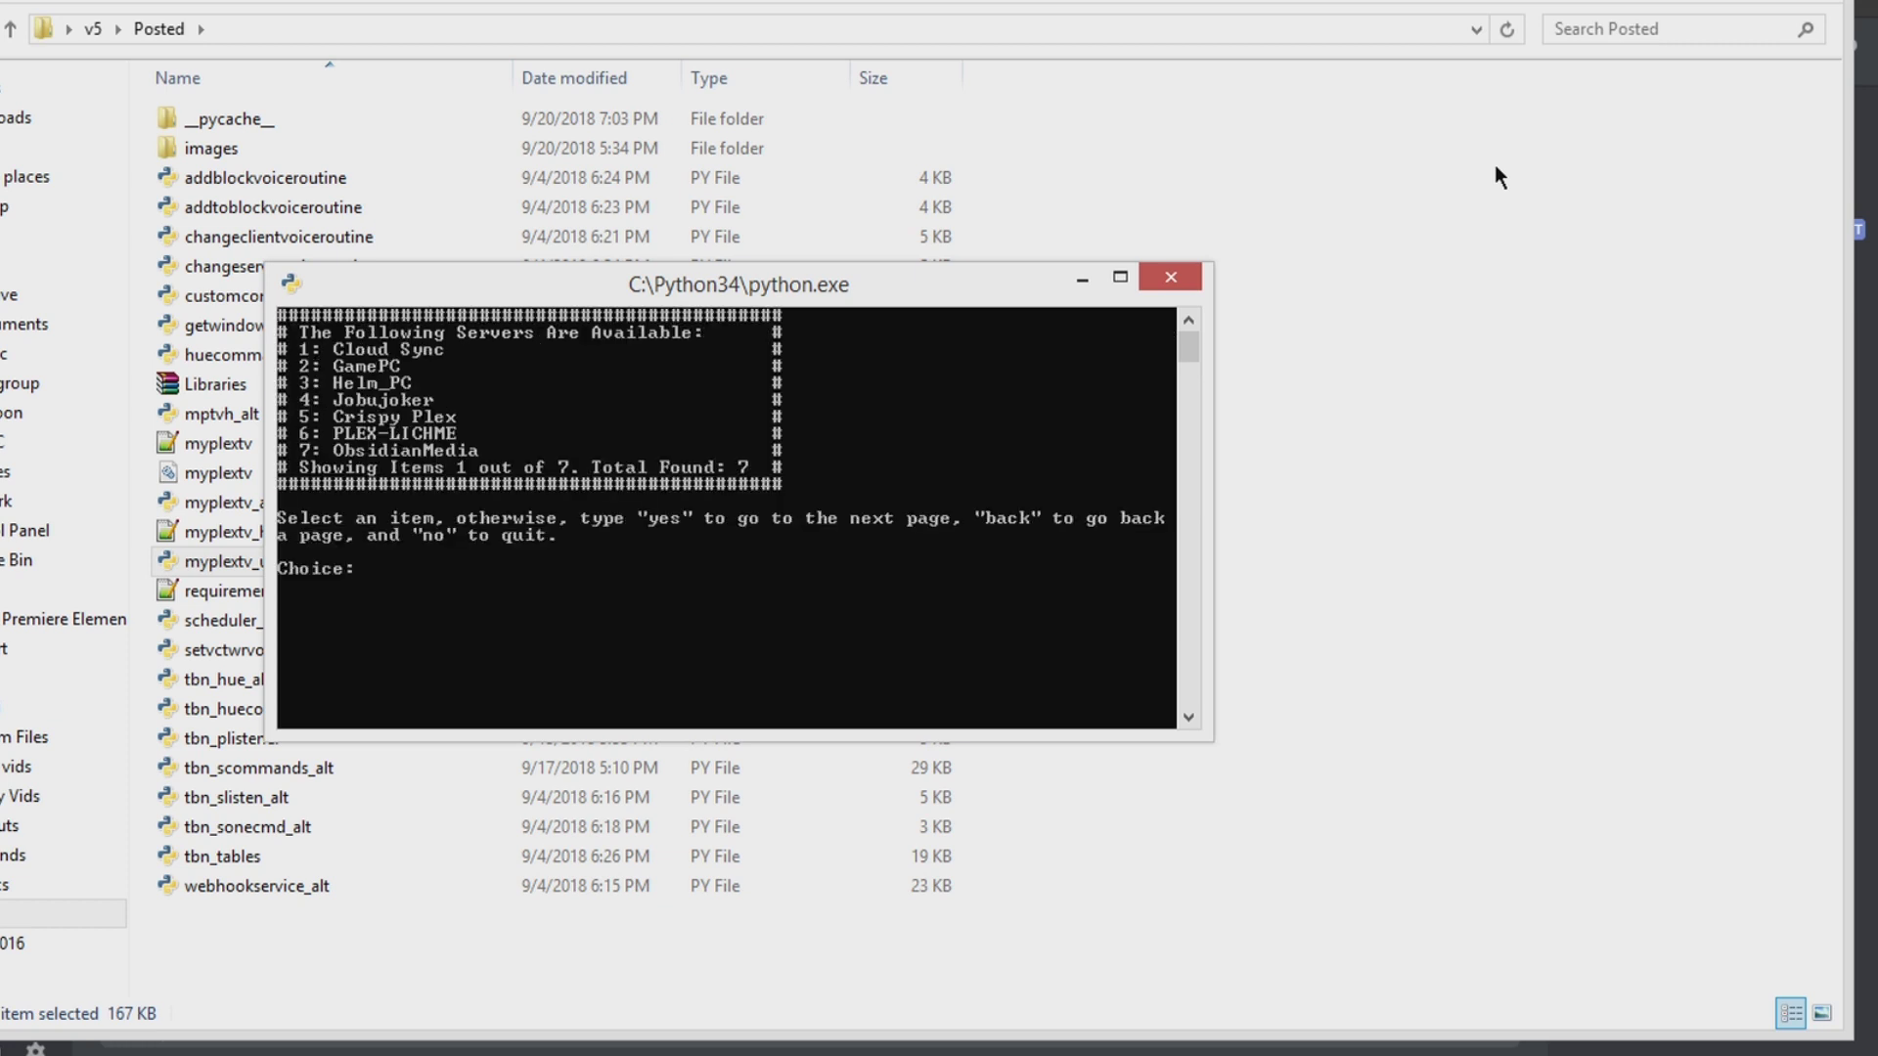
pyautogui.write('3')
pyautogui.press('Return')
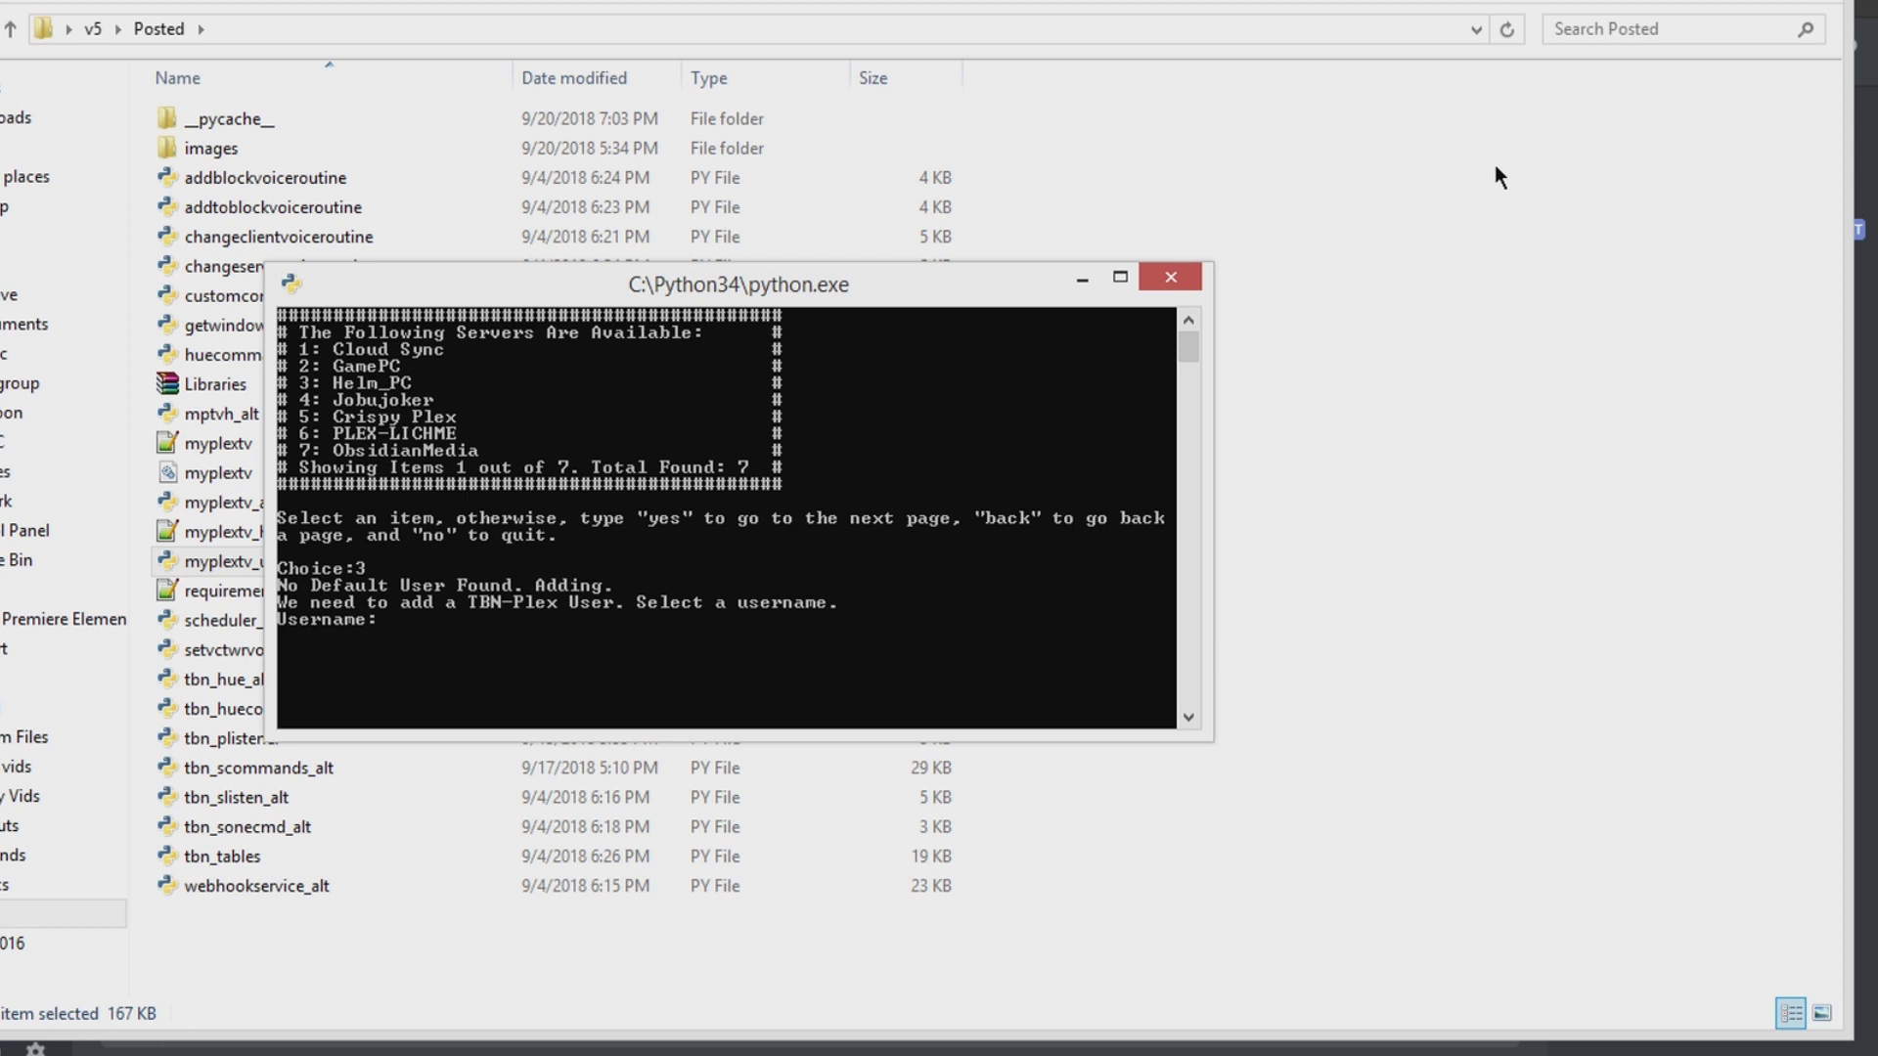
# Step: Create a new TBN-Plex user, select user 1, and set client 2 (RasPlex3) for playback
pyautogui.write('dude')
pyautogui.press('Return')
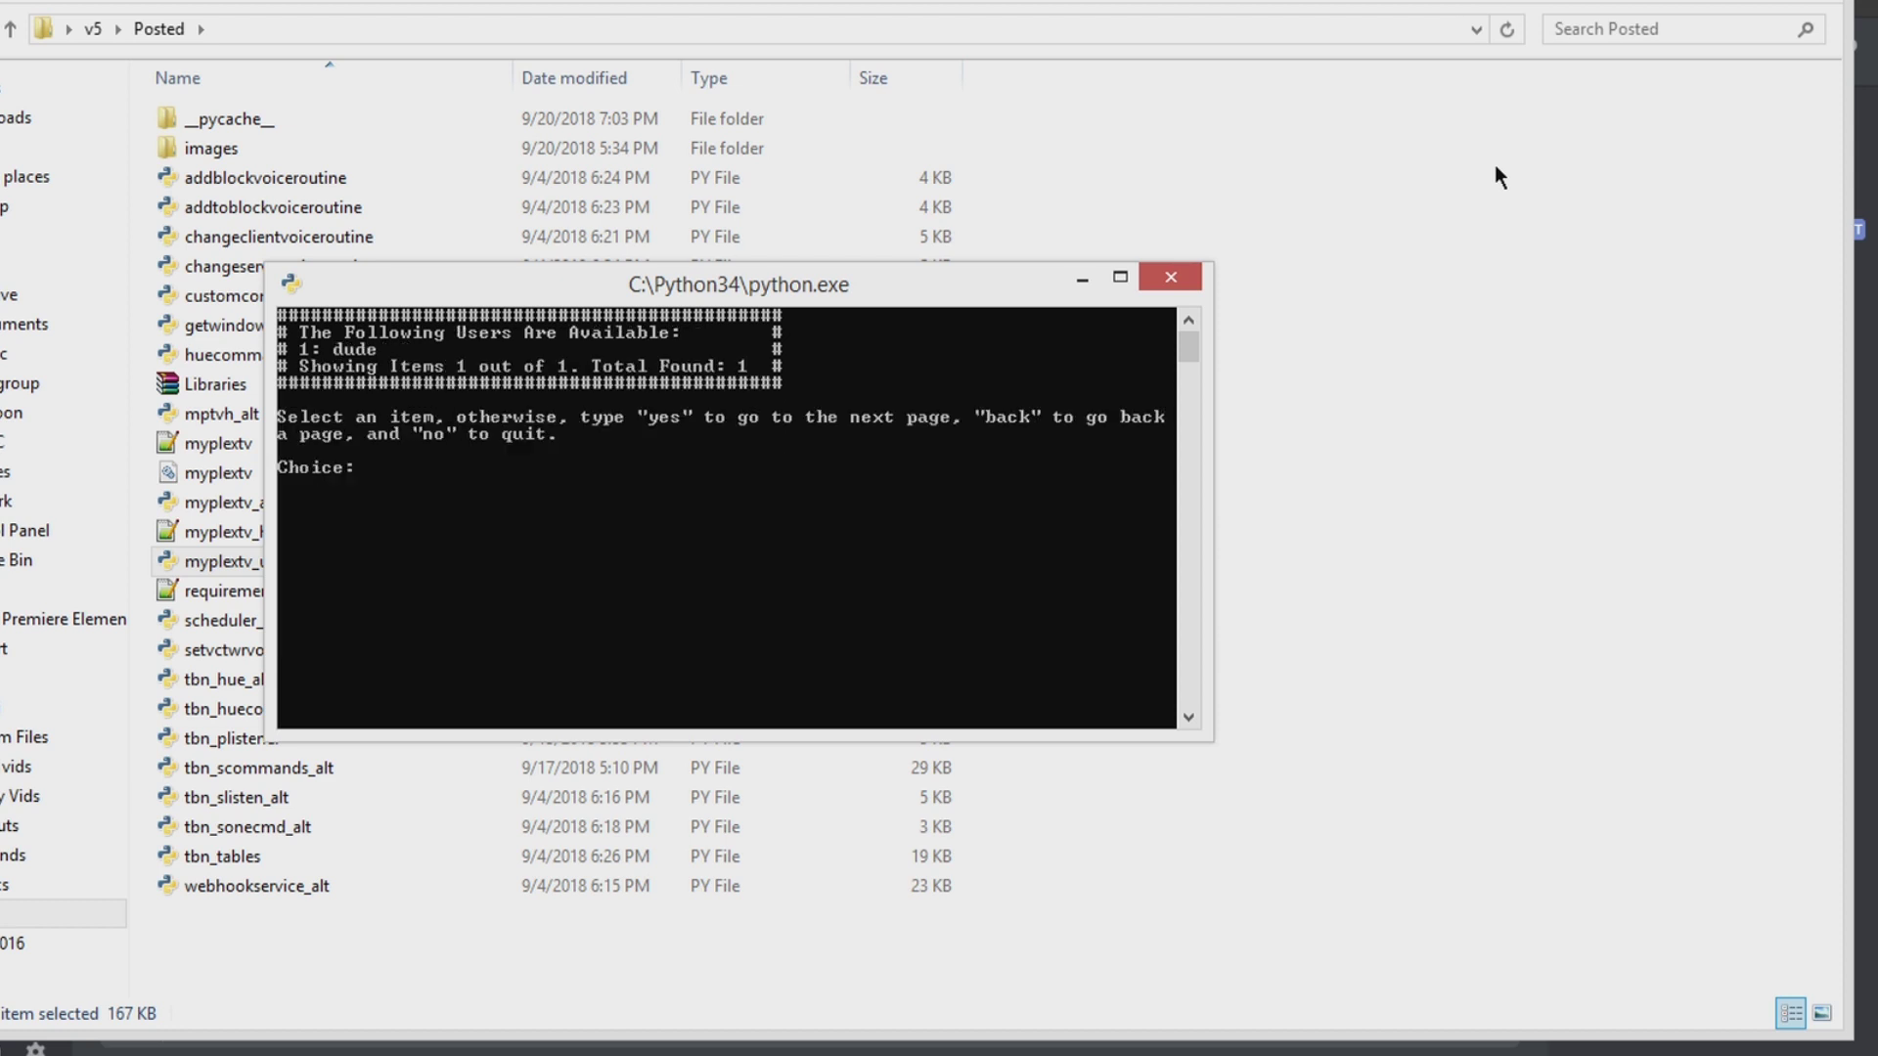
pyautogui.write('1')
pyautogui.press('Return')
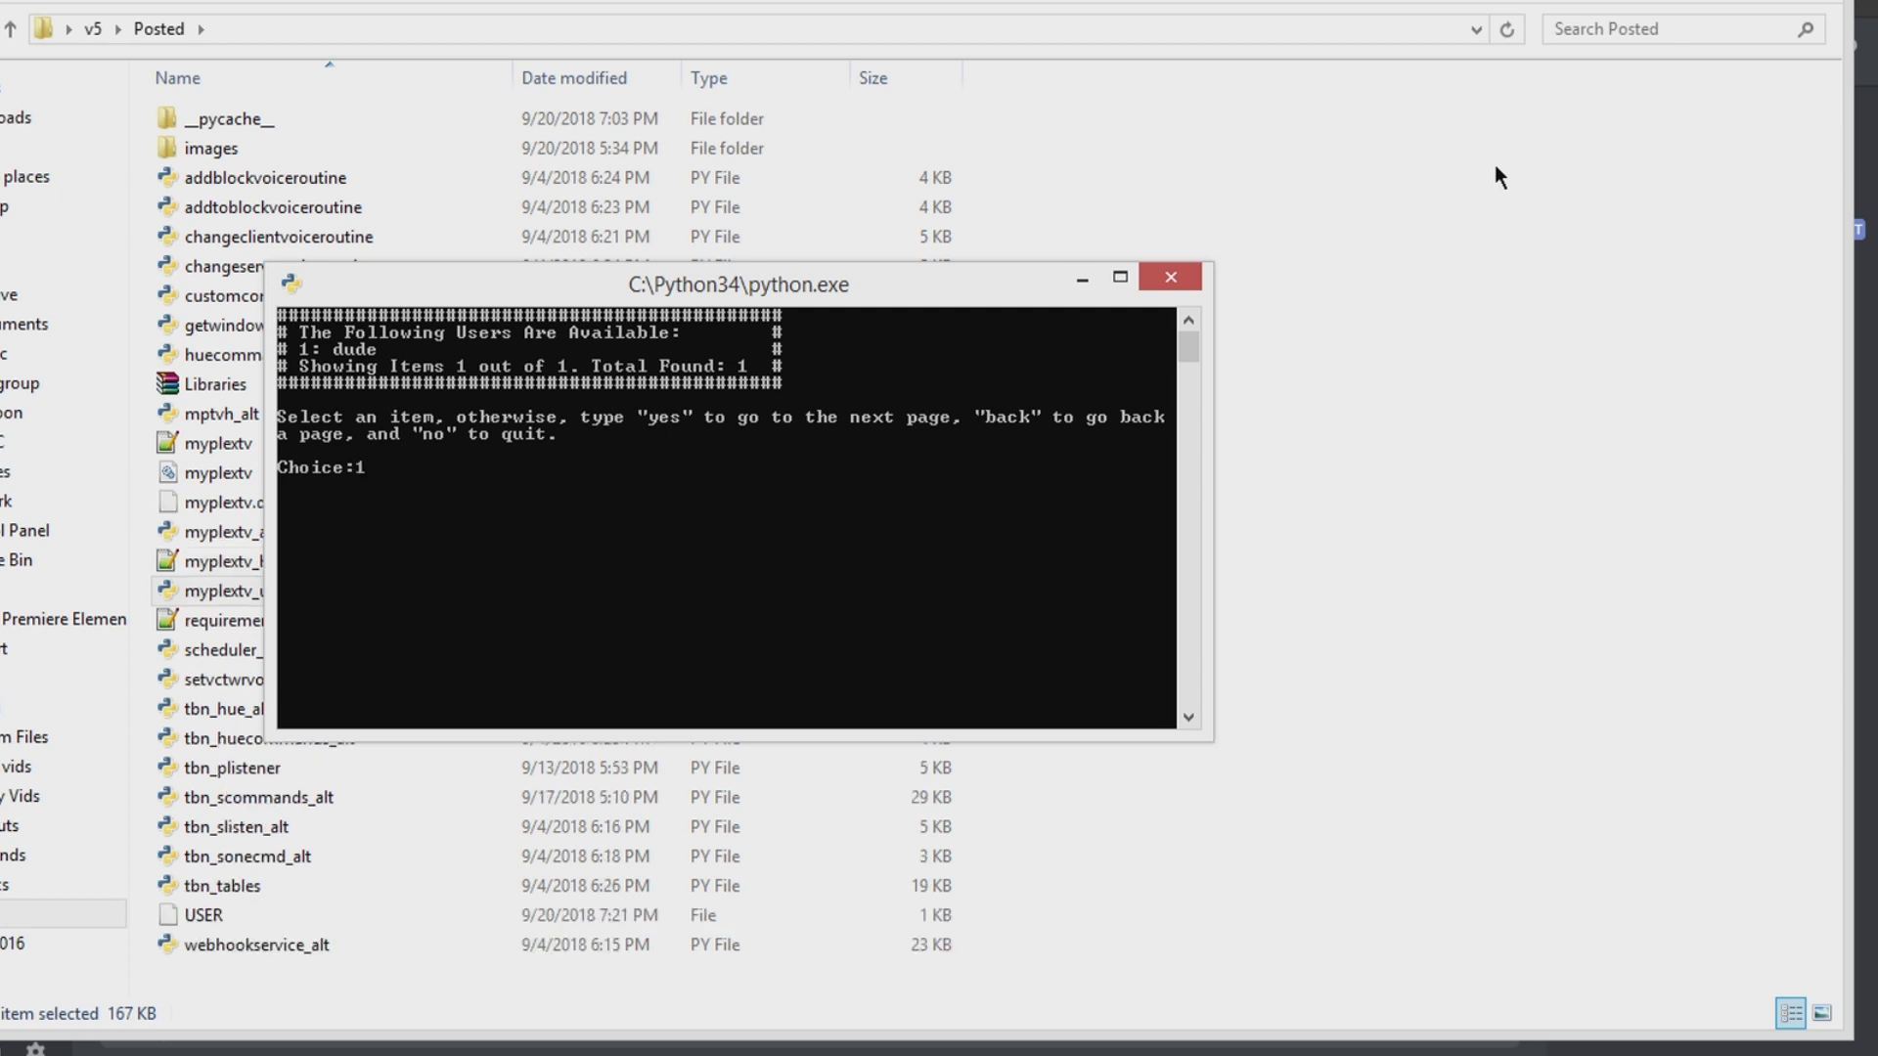
pyautogui.write('2')
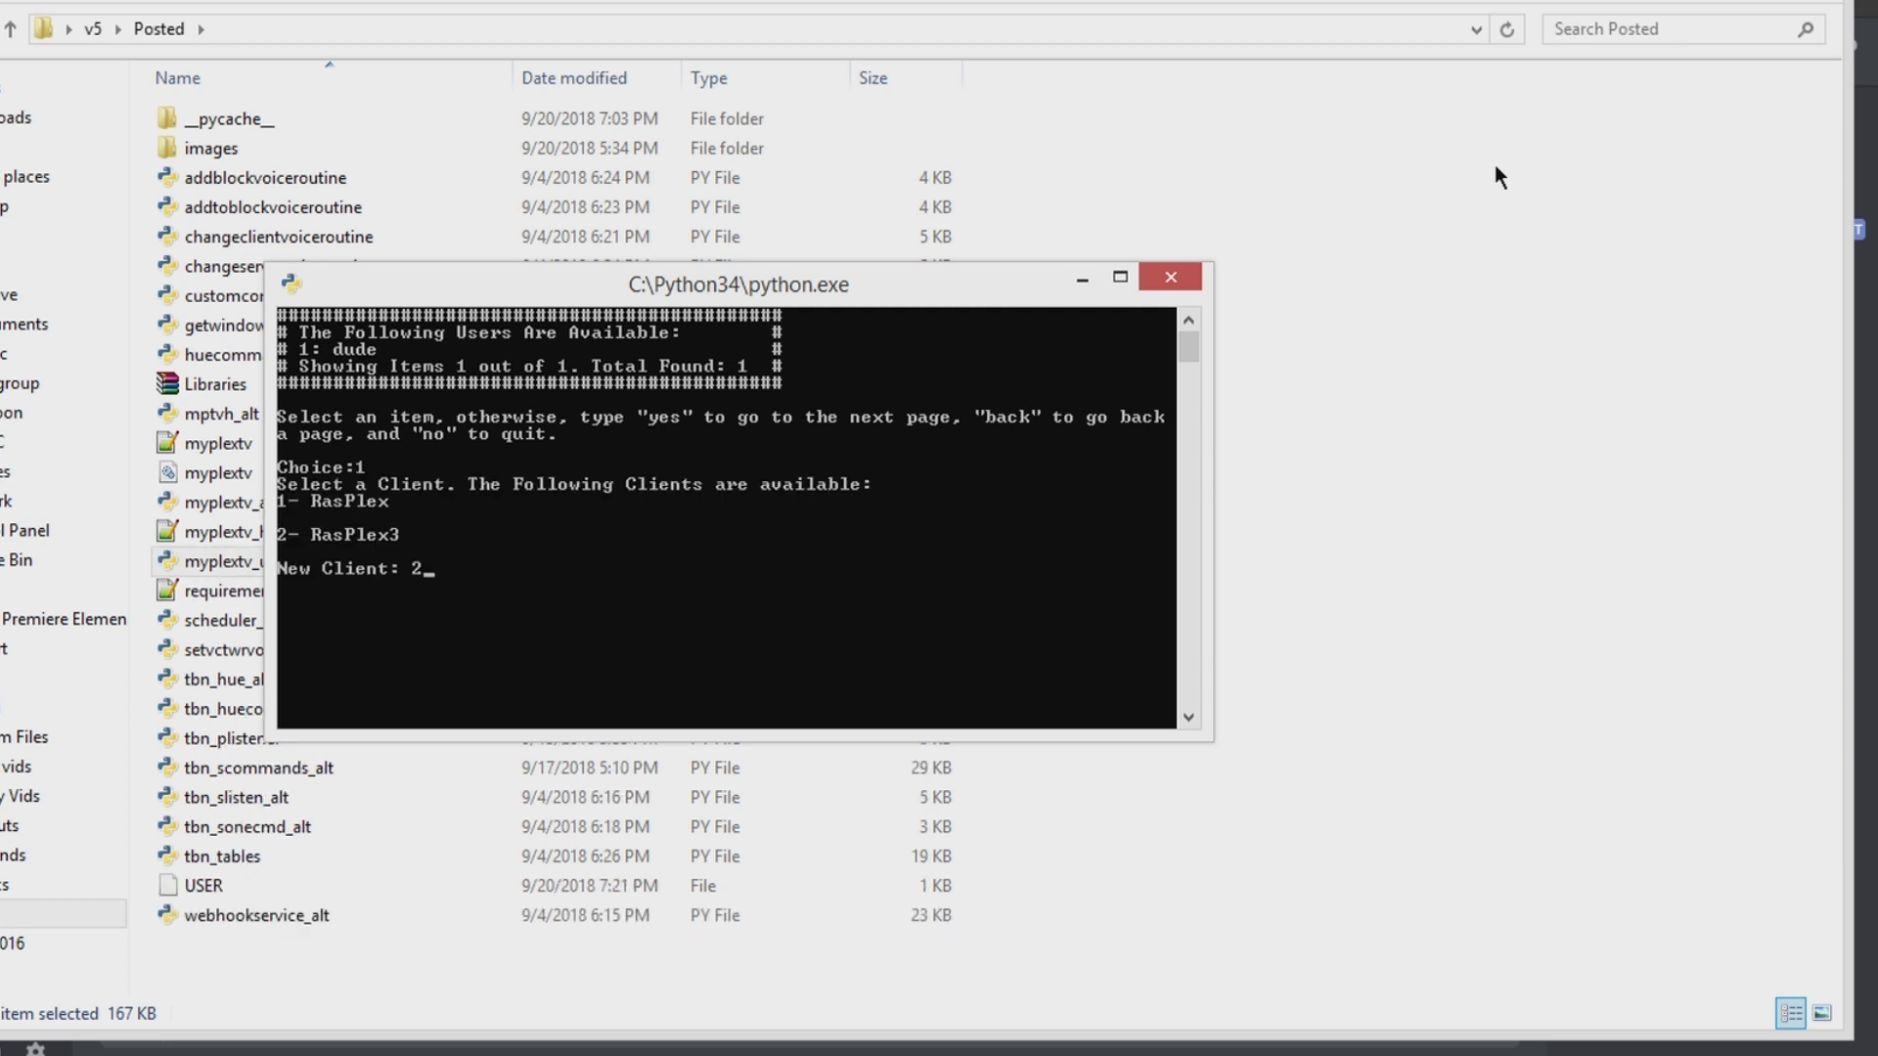
pyautogui.press('Return')
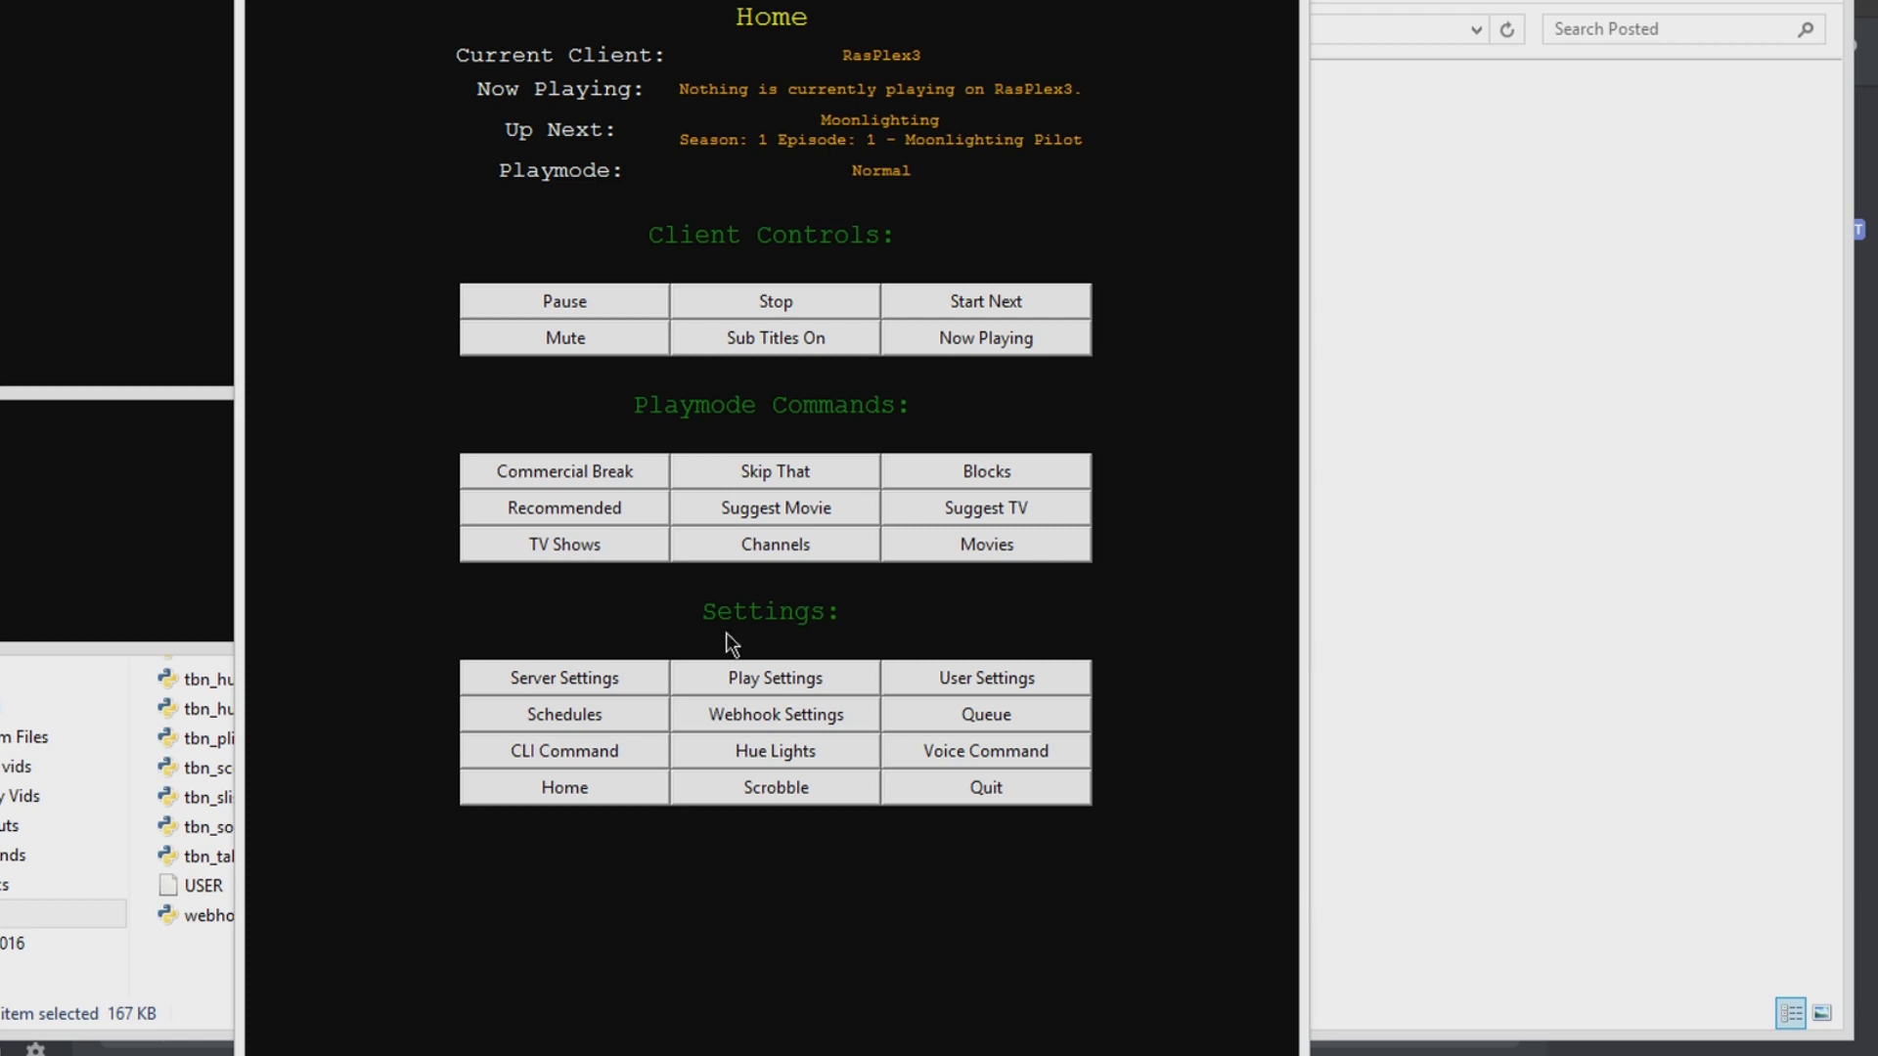
# Step: View up-next Moonlighting, then turn Resume Status On in Play Settings and return Home
pyautogui.click(927, 146)
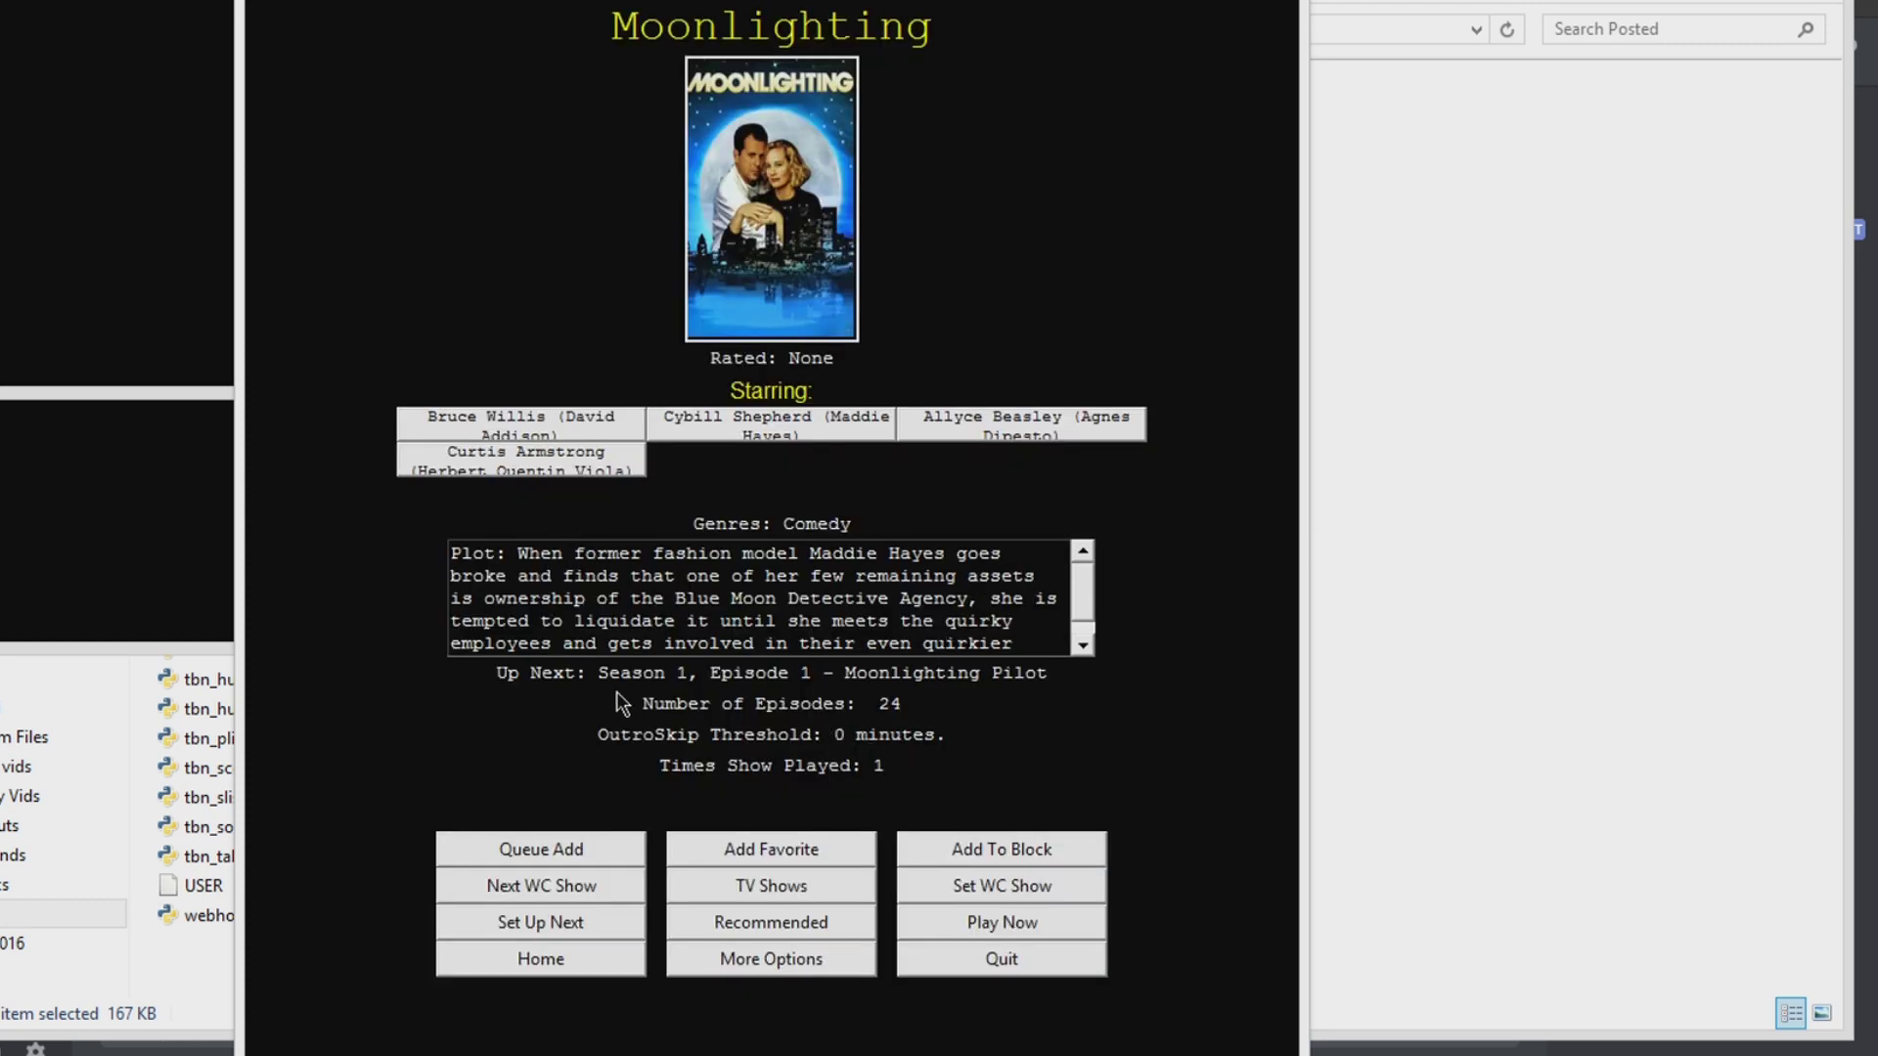
pyautogui.click(601, 968)
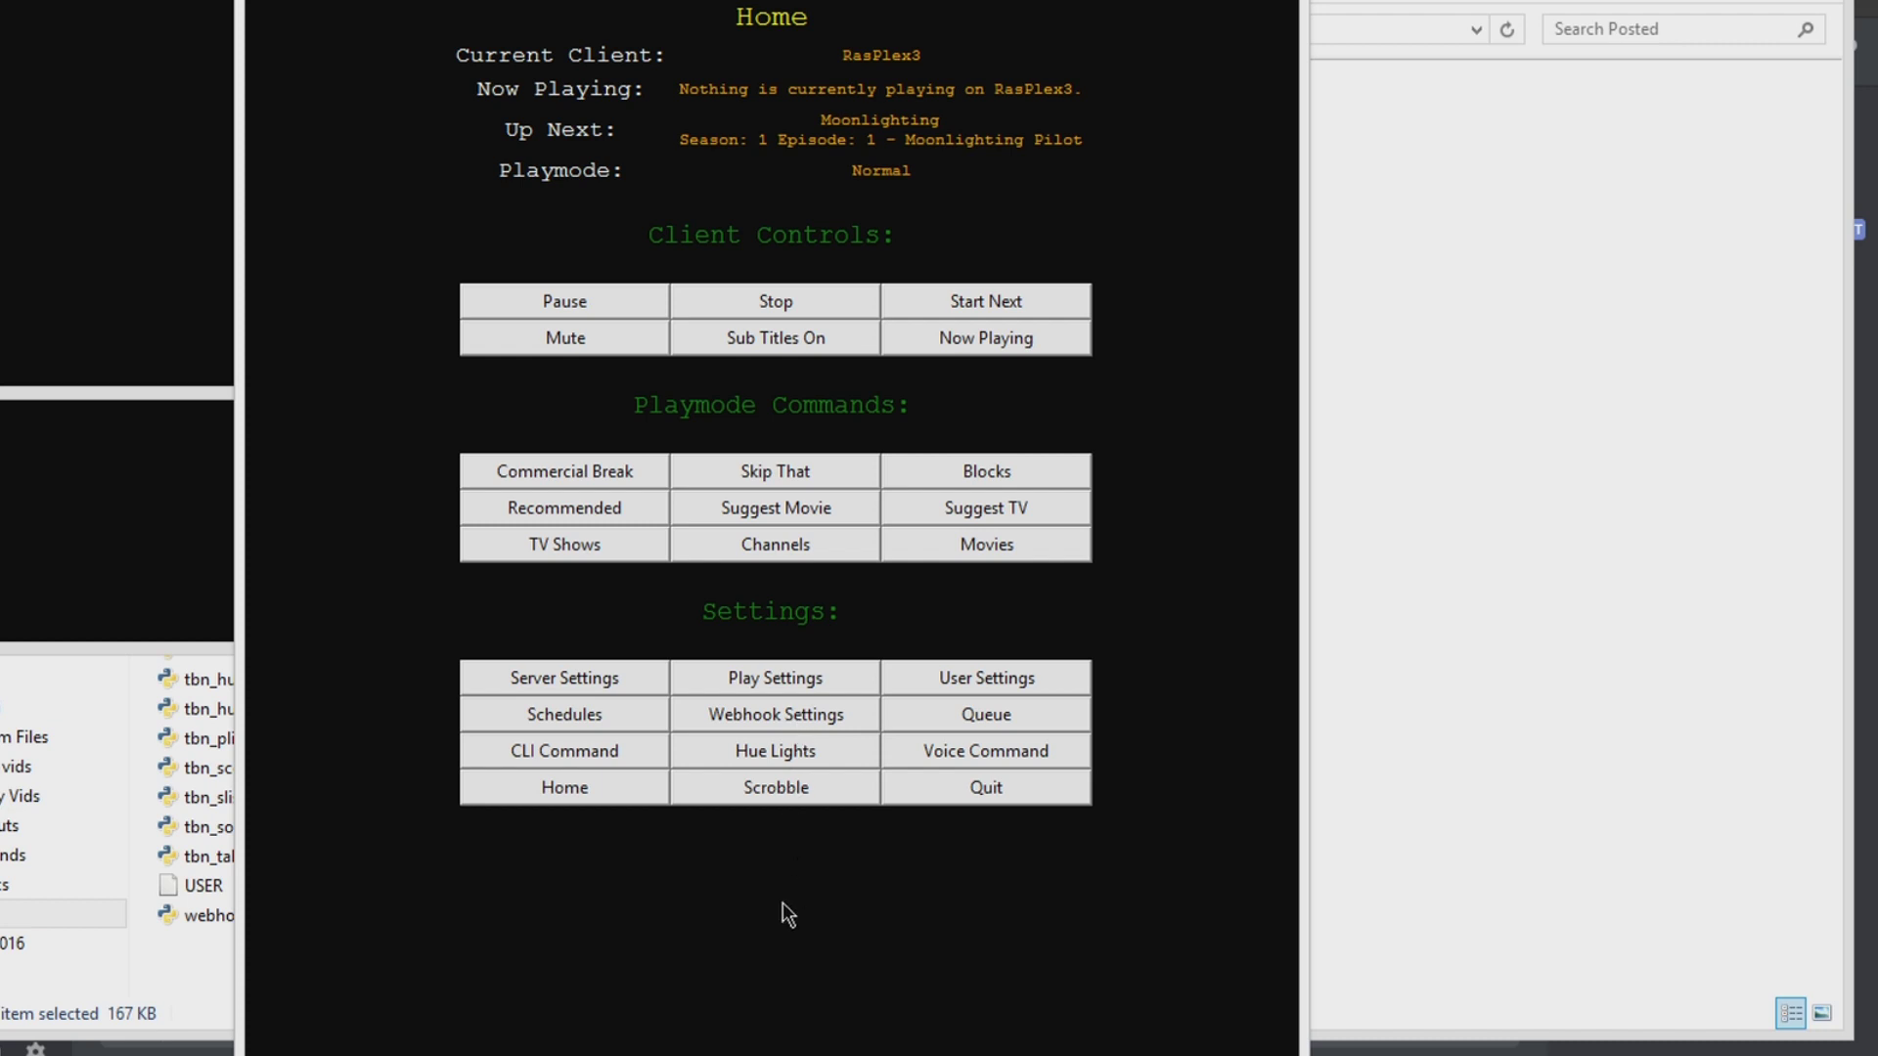
pyautogui.click(709, 681)
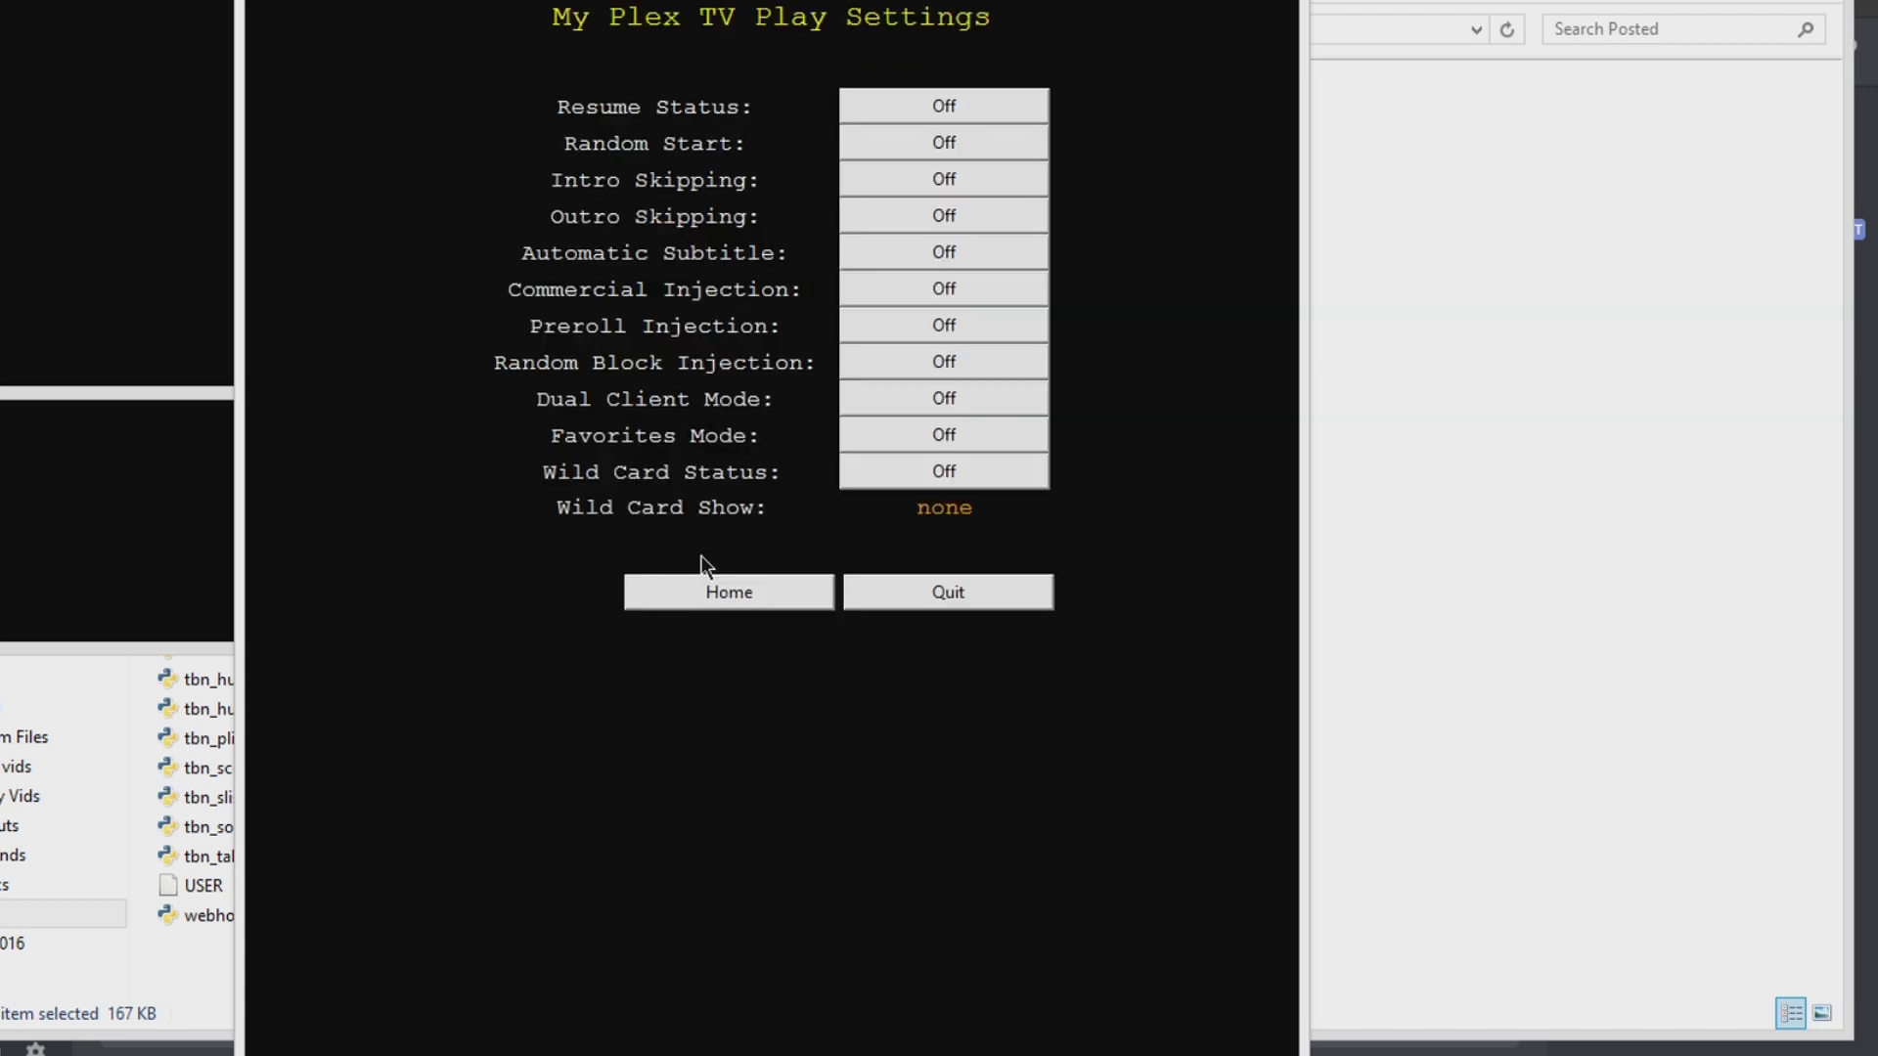
pyautogui.click(918, 110)
pyautogui.click(769, 602)
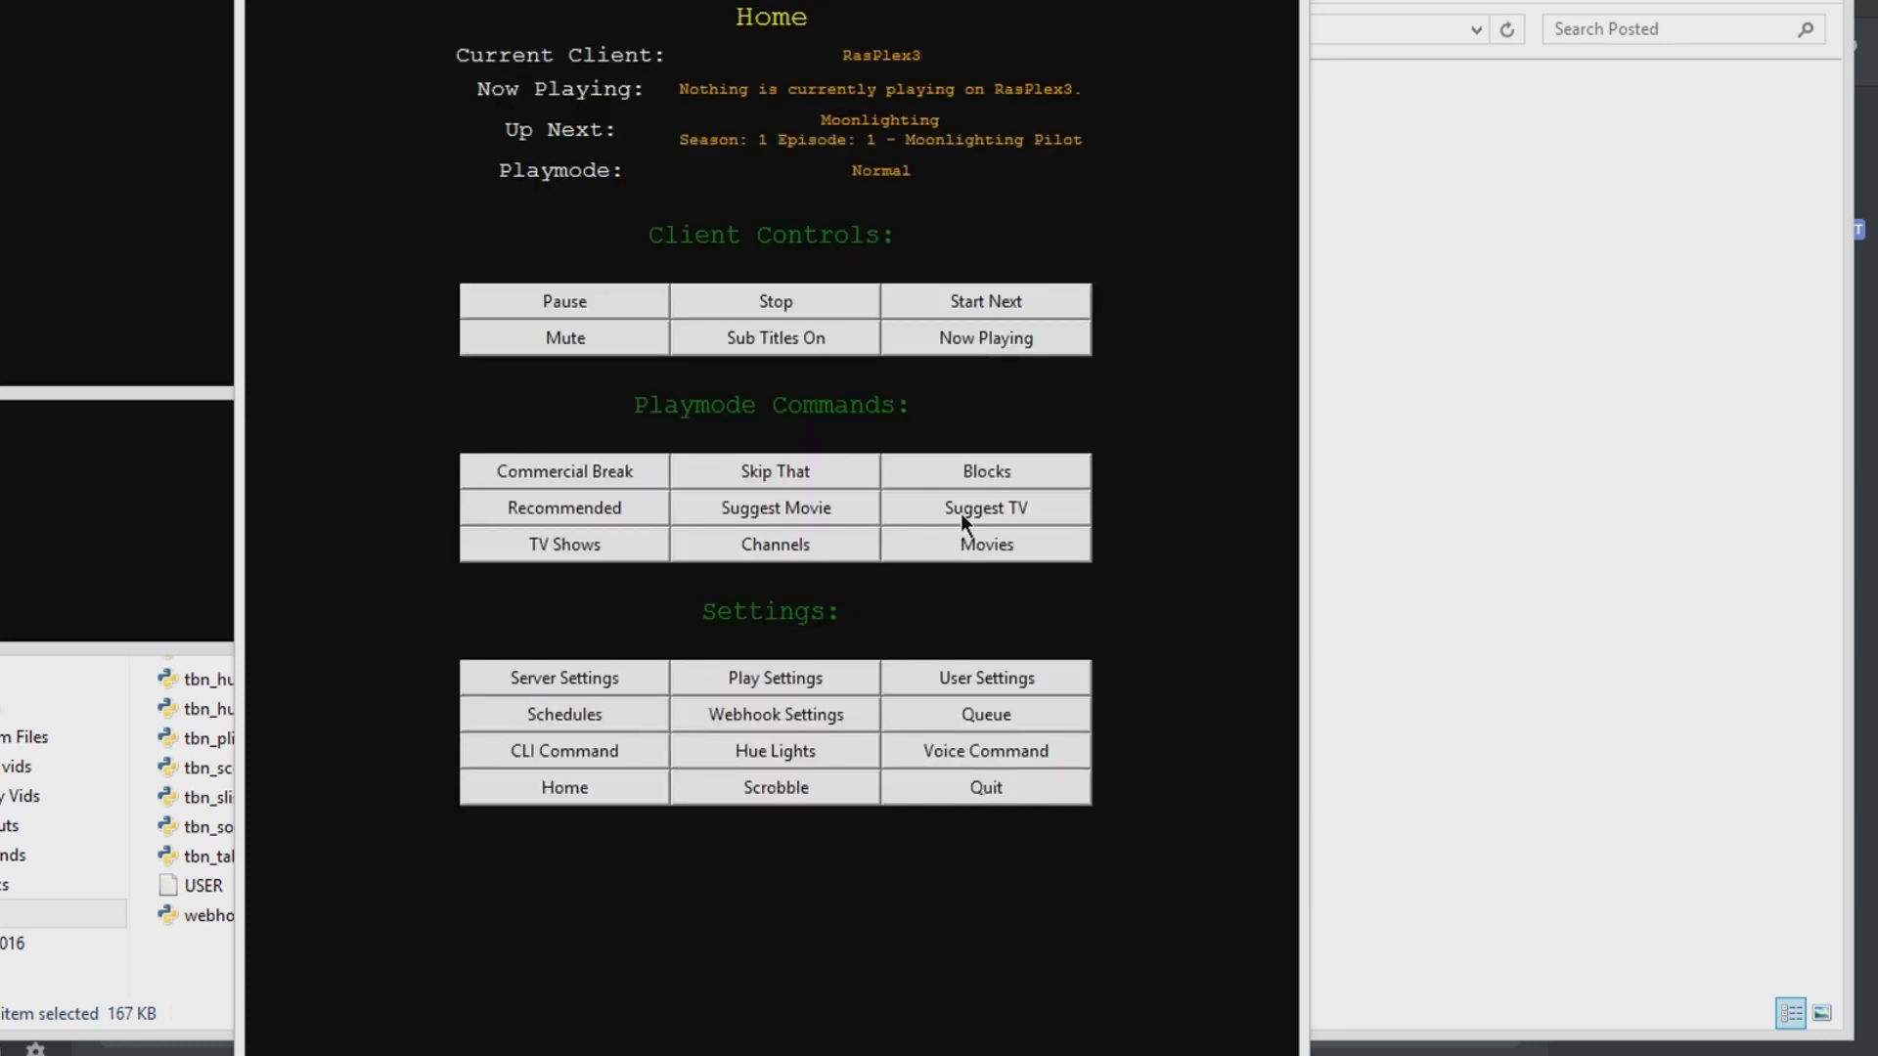
pyautogui.click(604, 560)
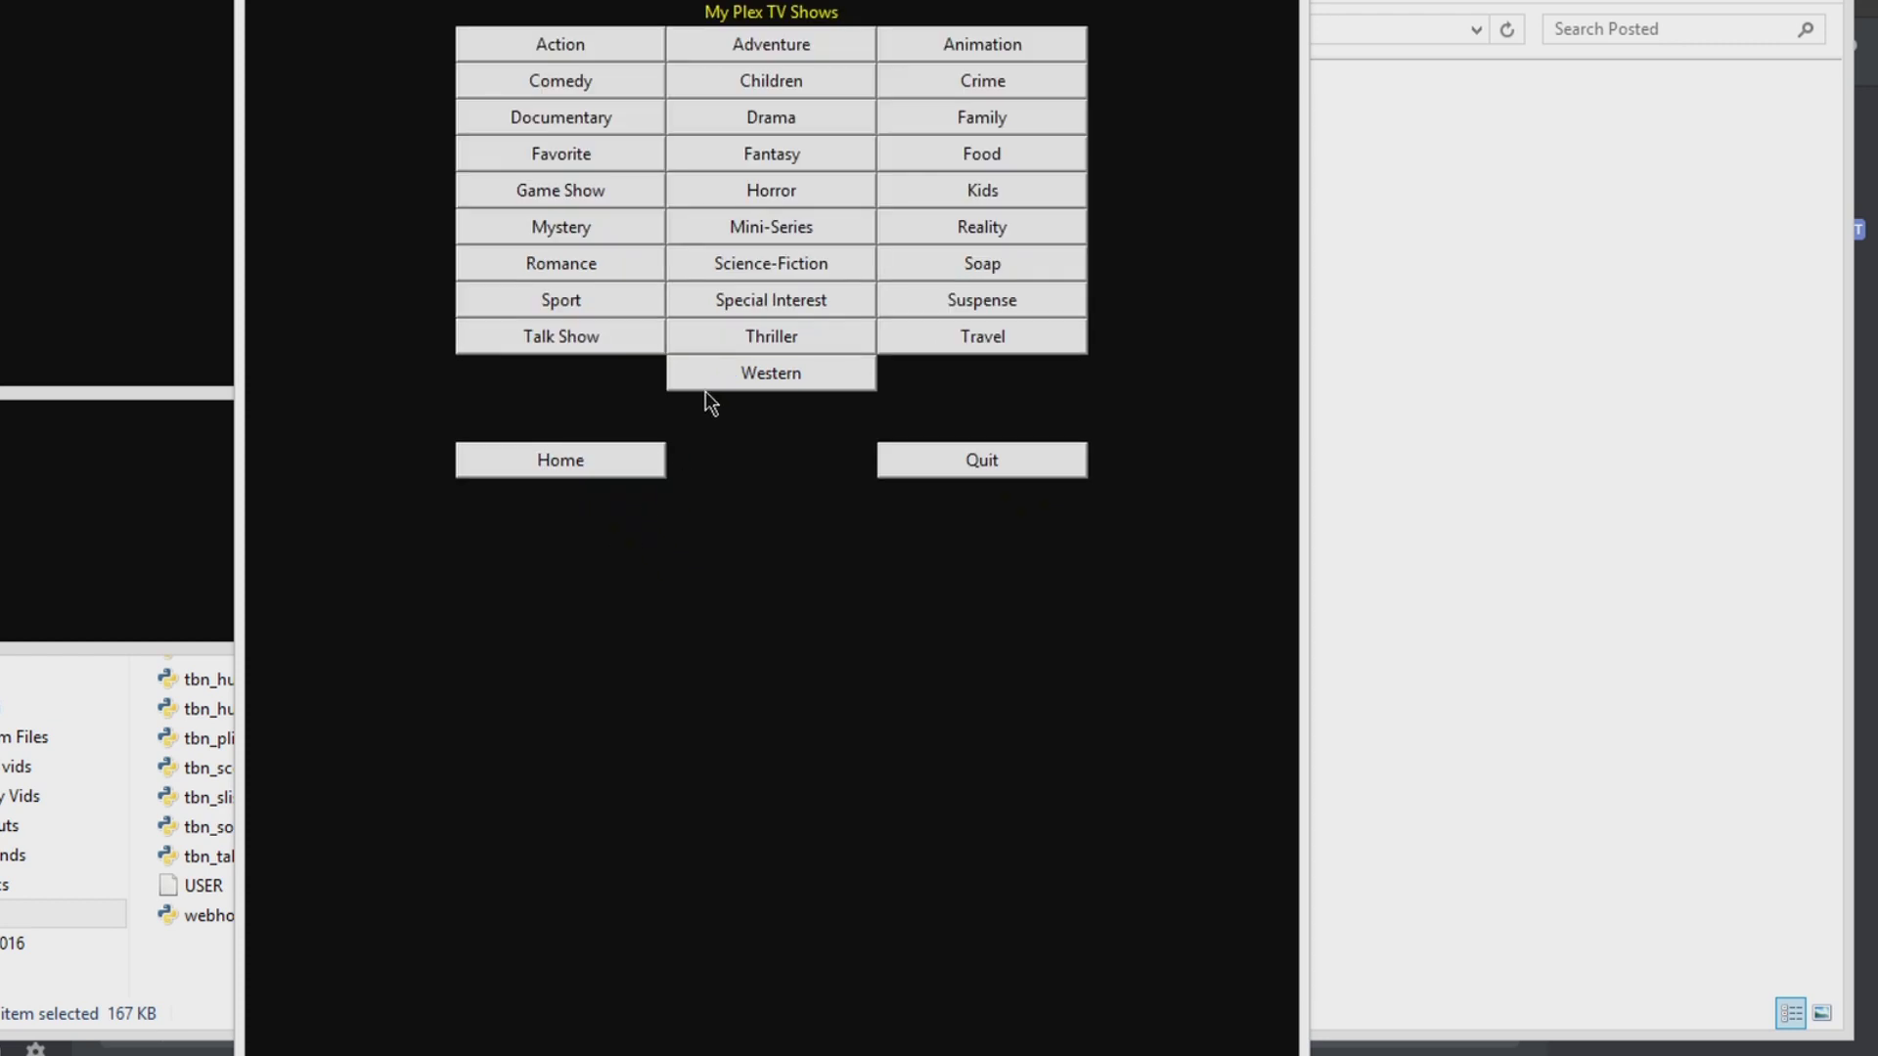
pyautogui.click(558, 80)
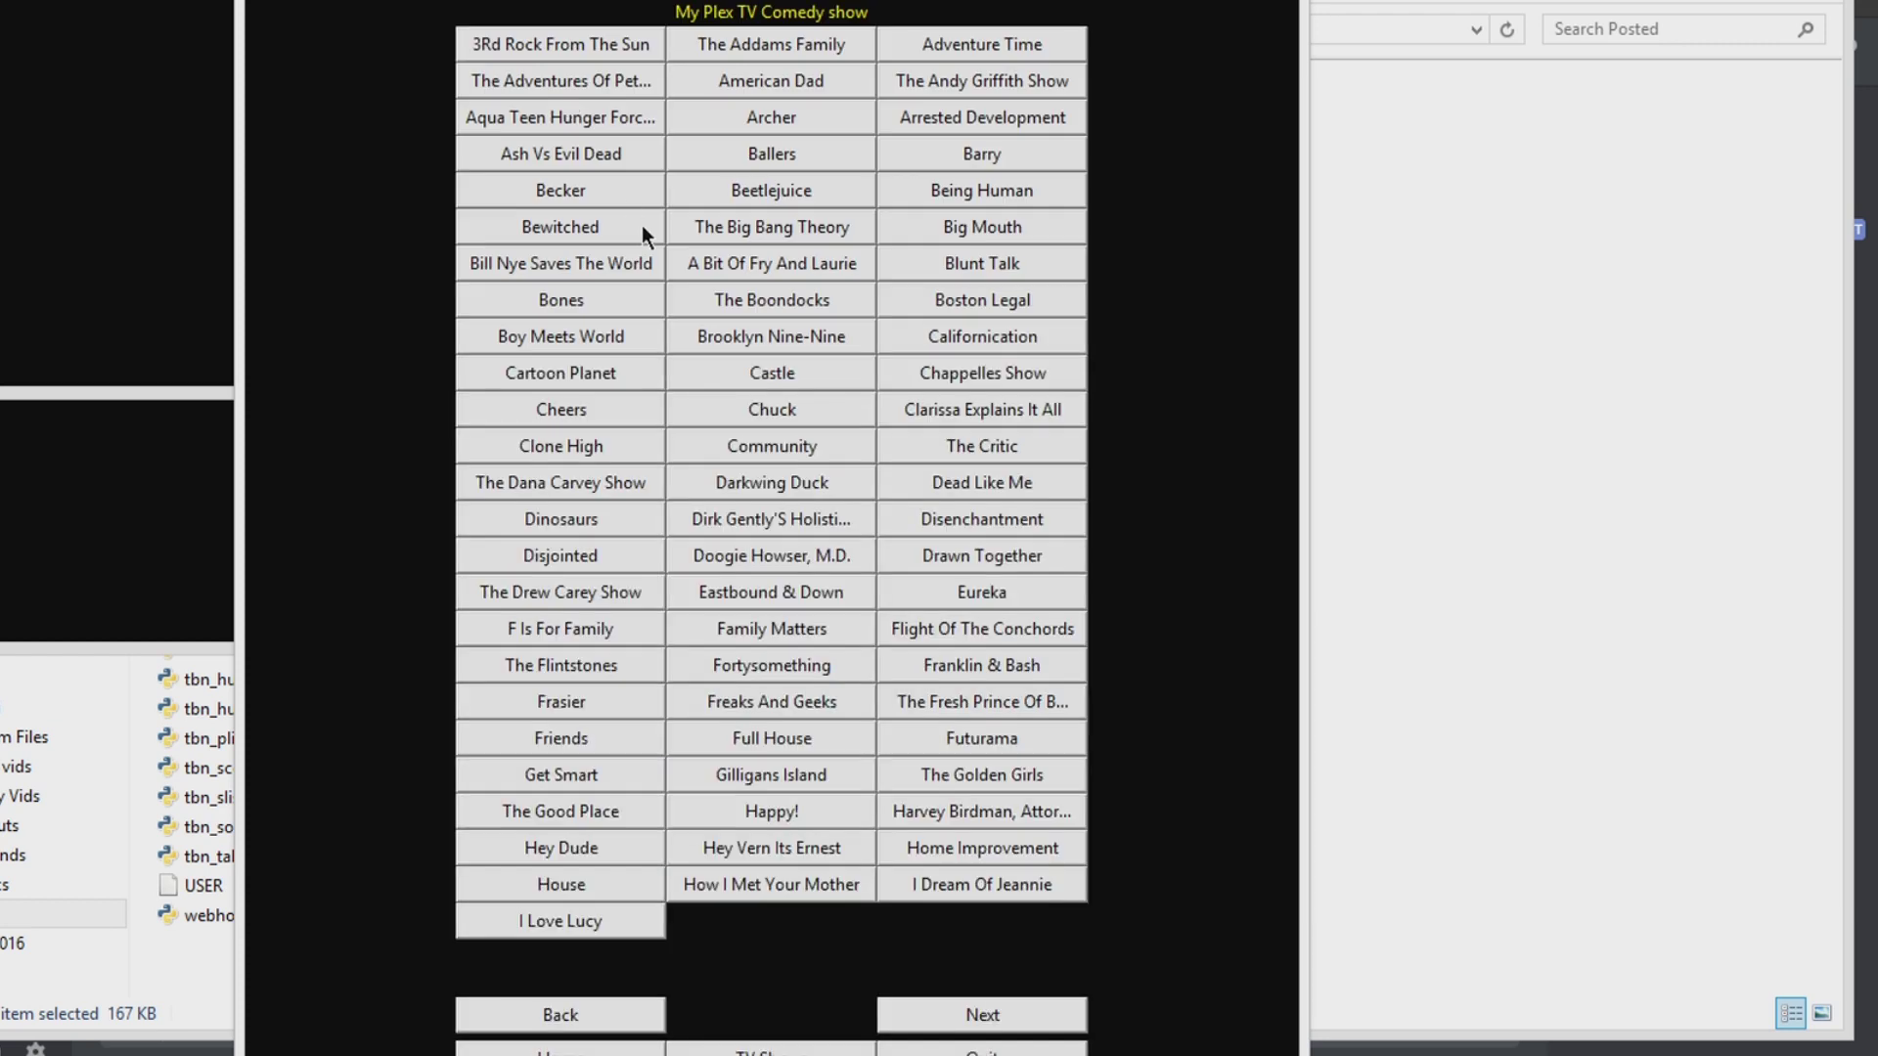
pyautogui.click(973, 1015)
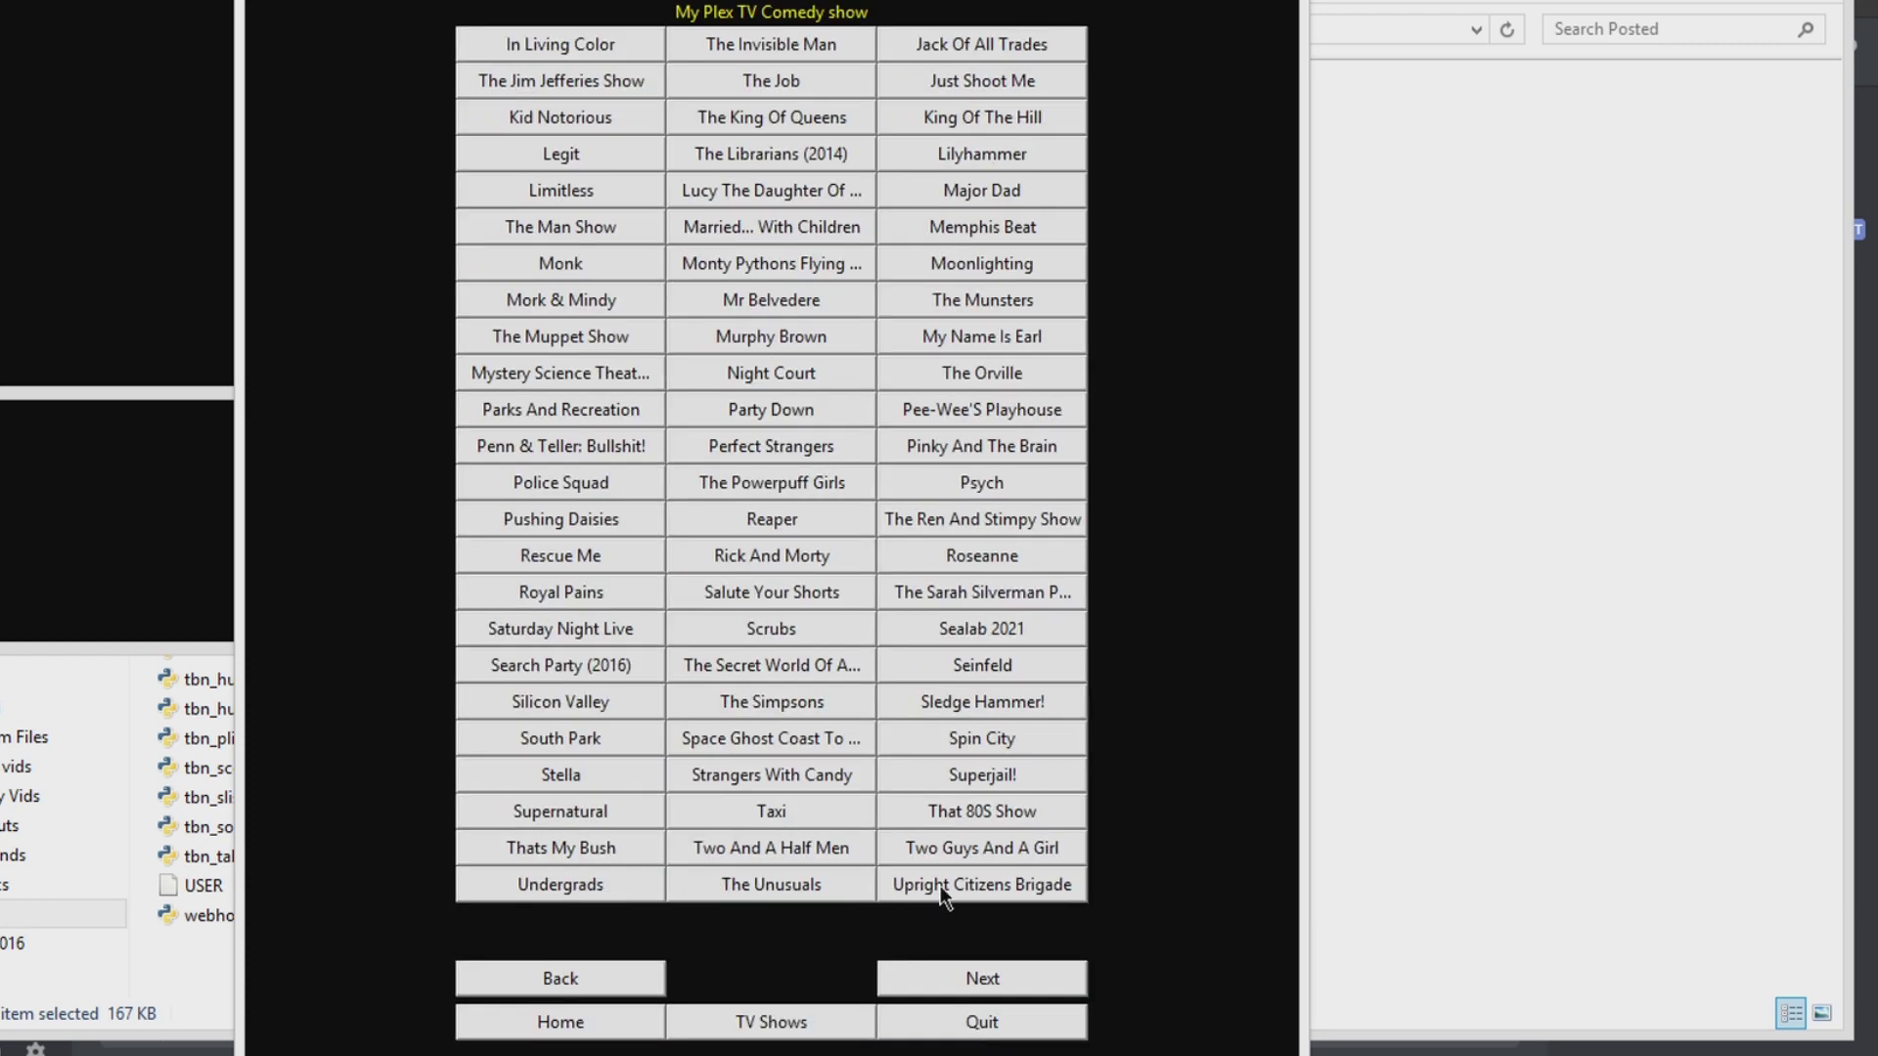
pyautogui.click(978, 849)
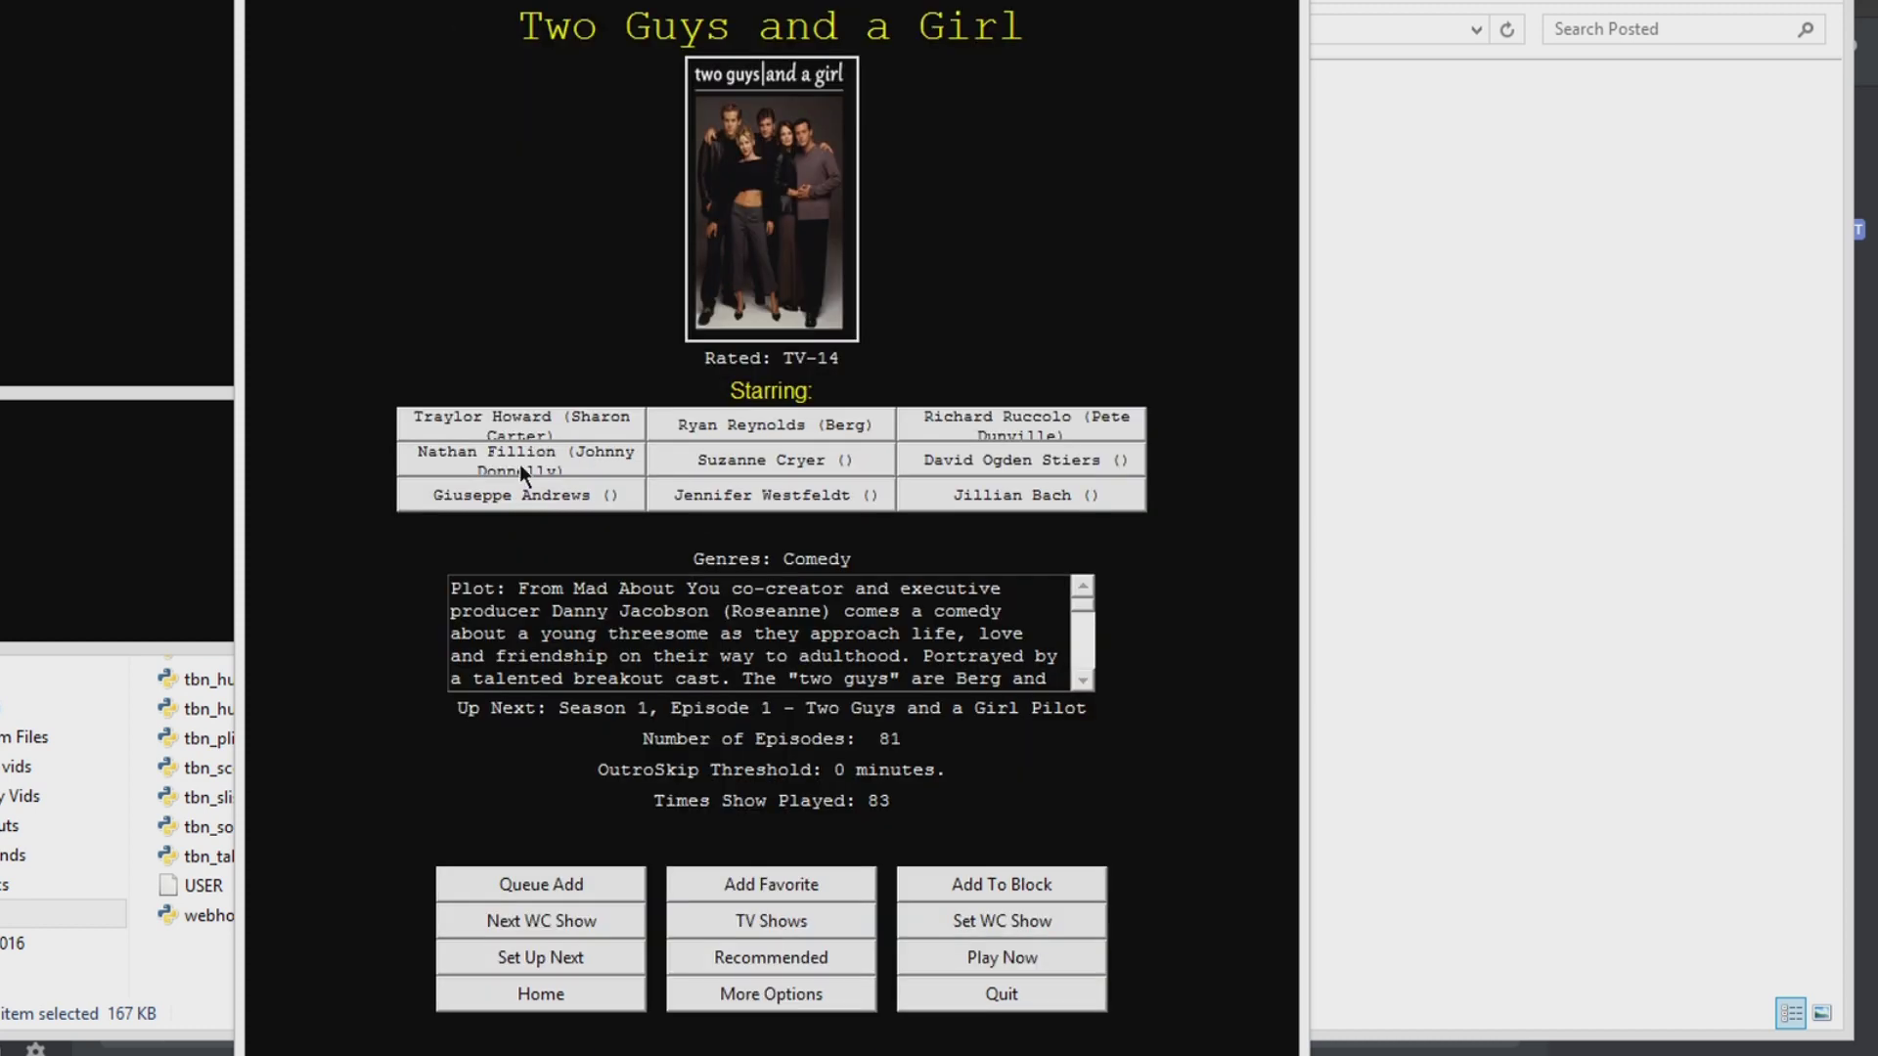
pyautogui.click(919, 923)
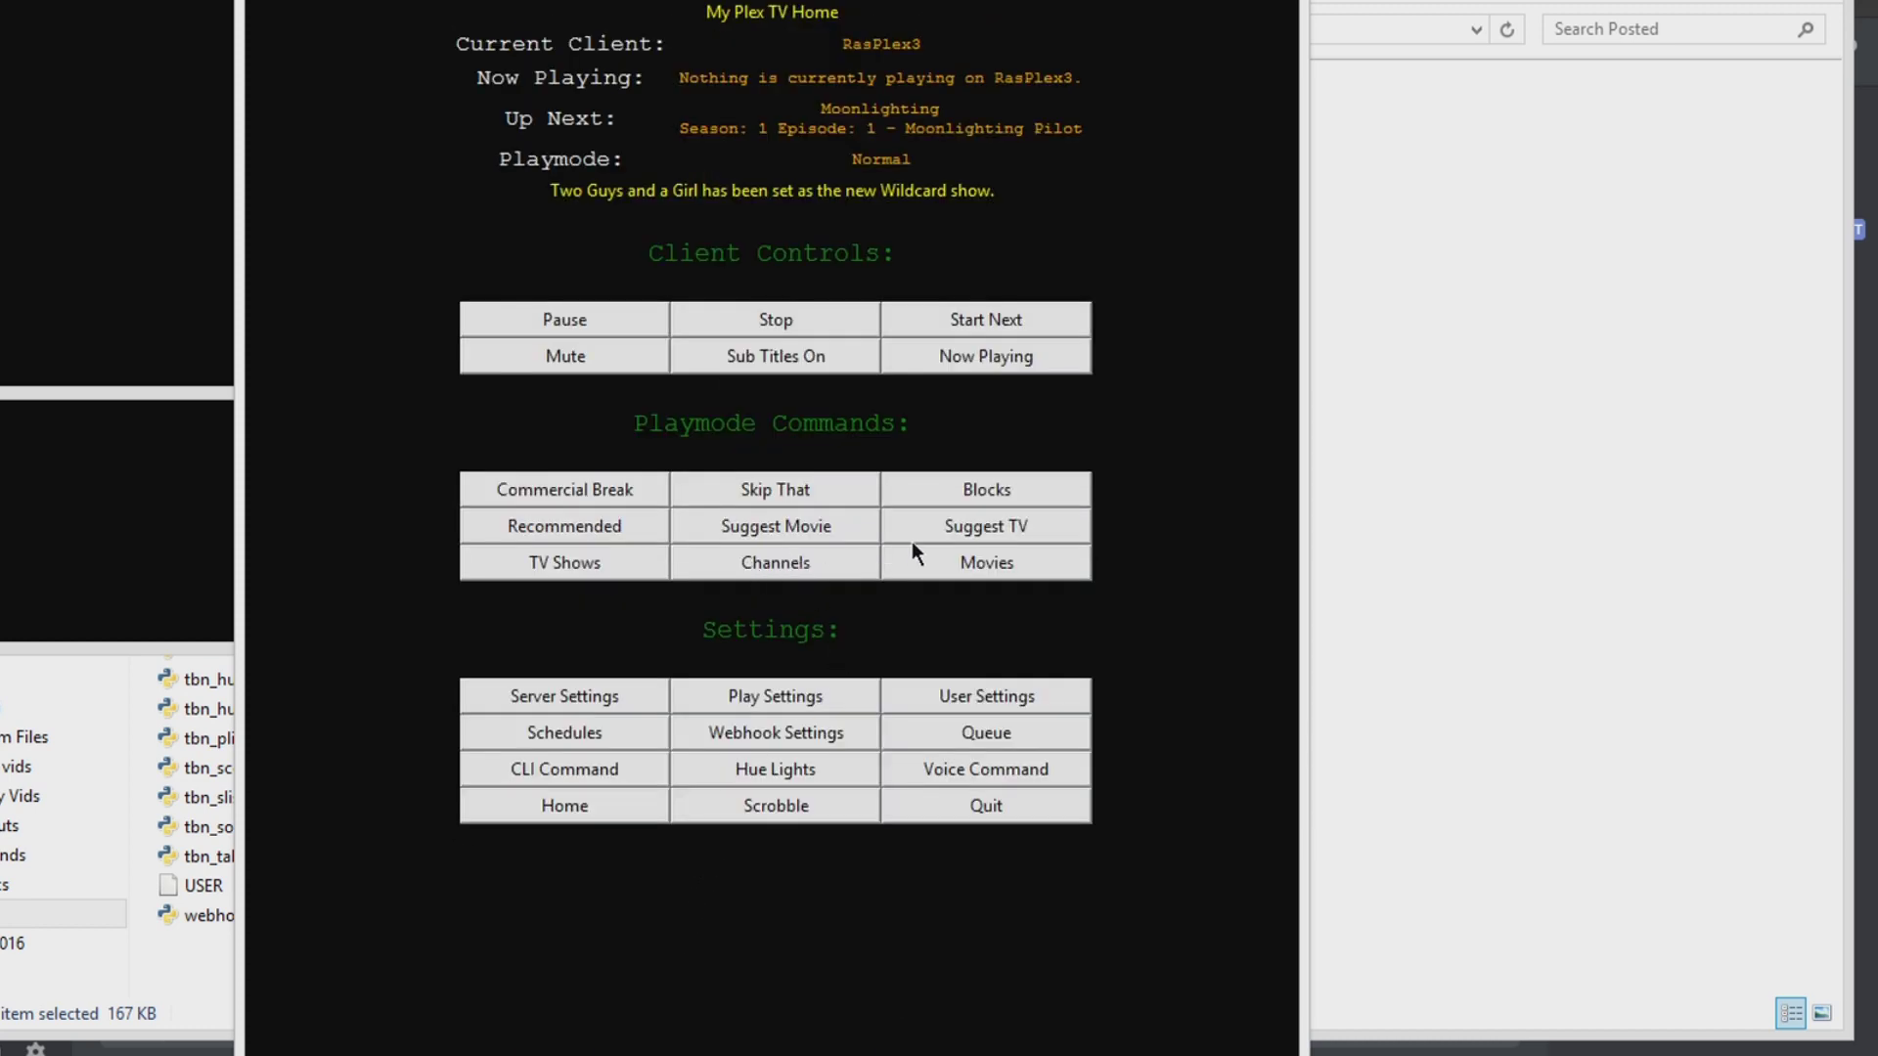
pyautogui.click(546, 569)
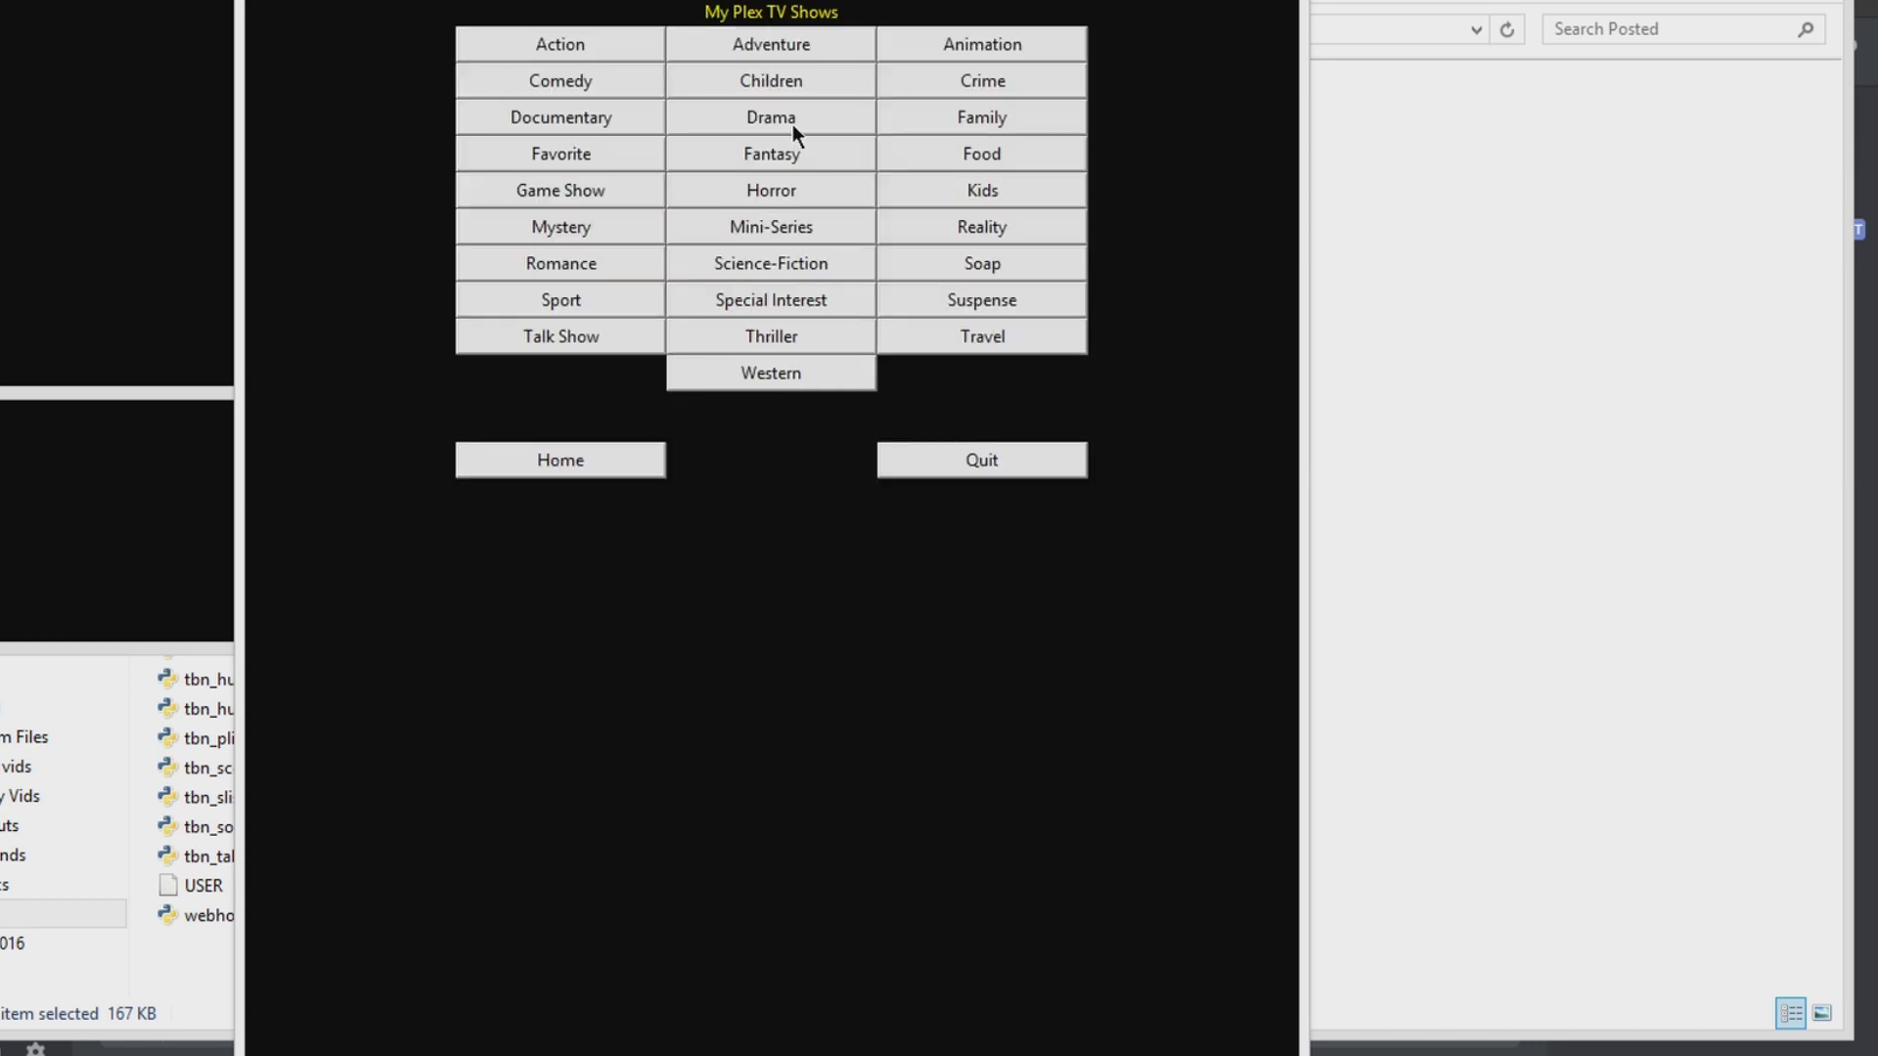
pyautogui.click(1007, 84)
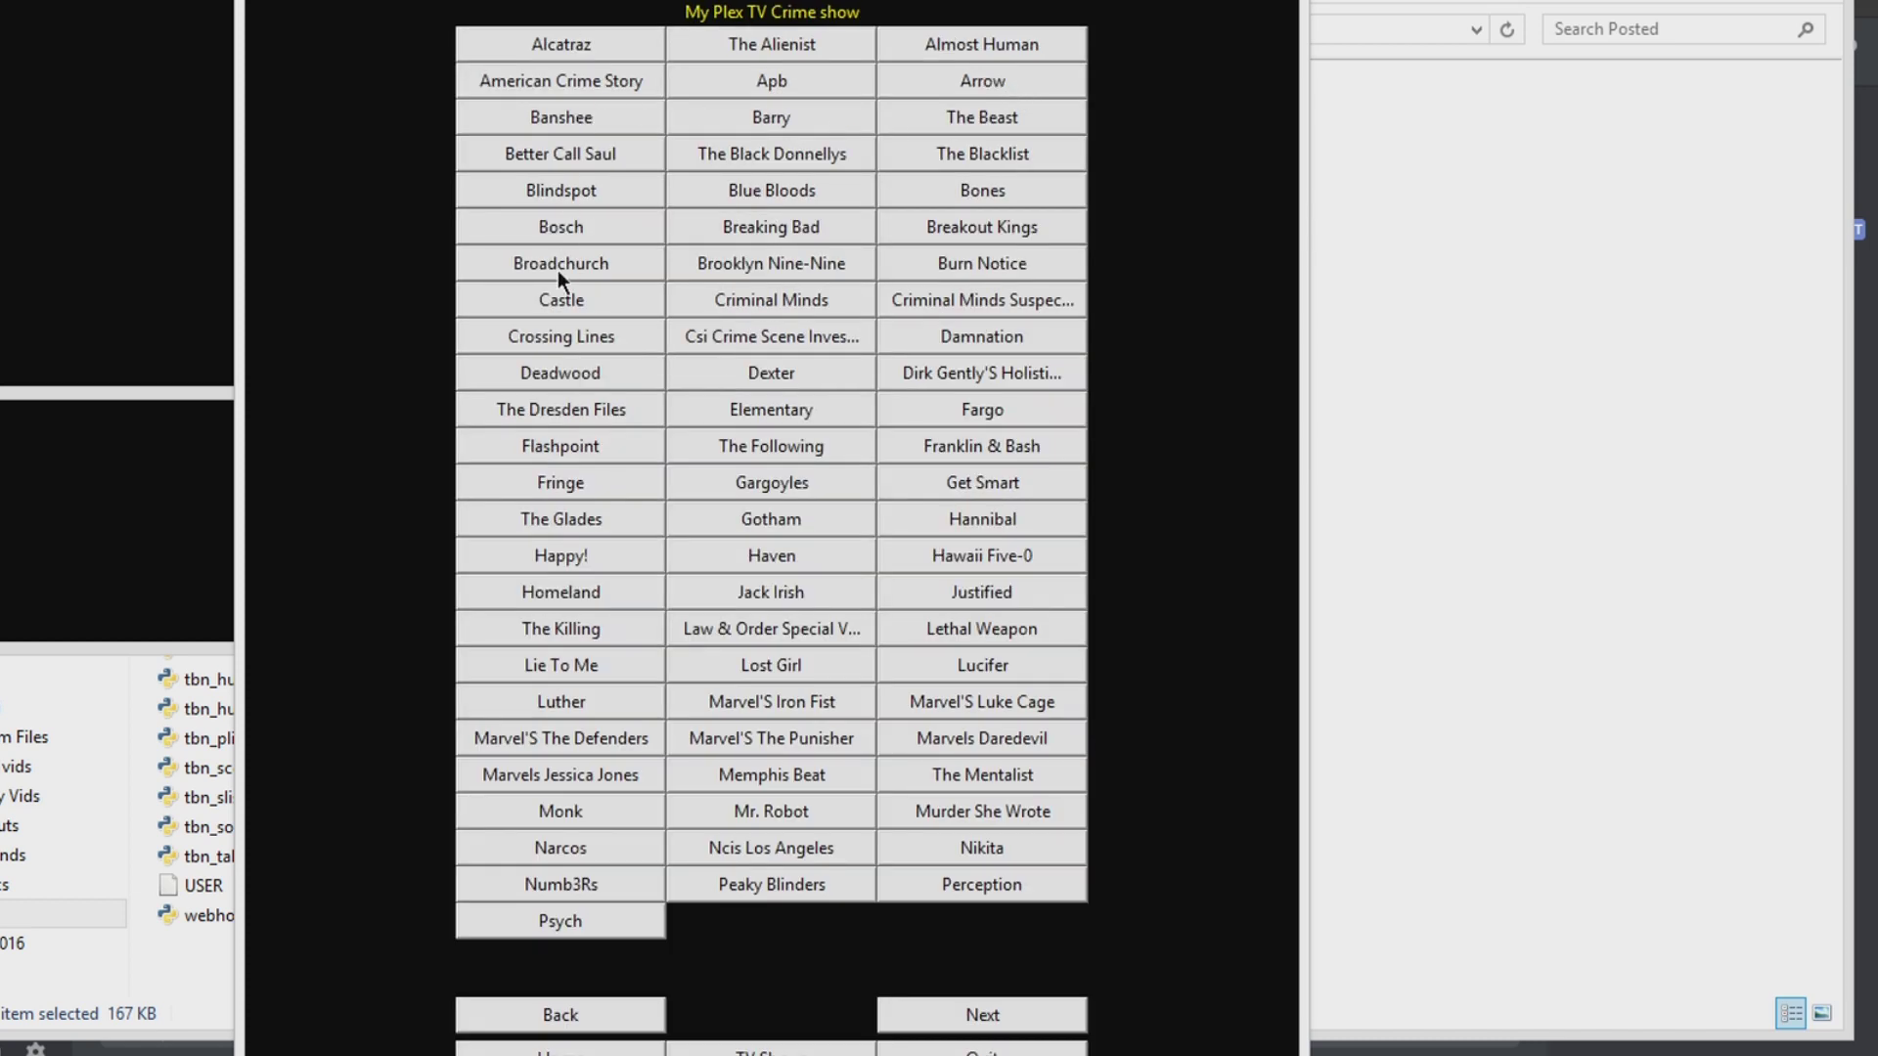
pyautogui.click(572, 153)
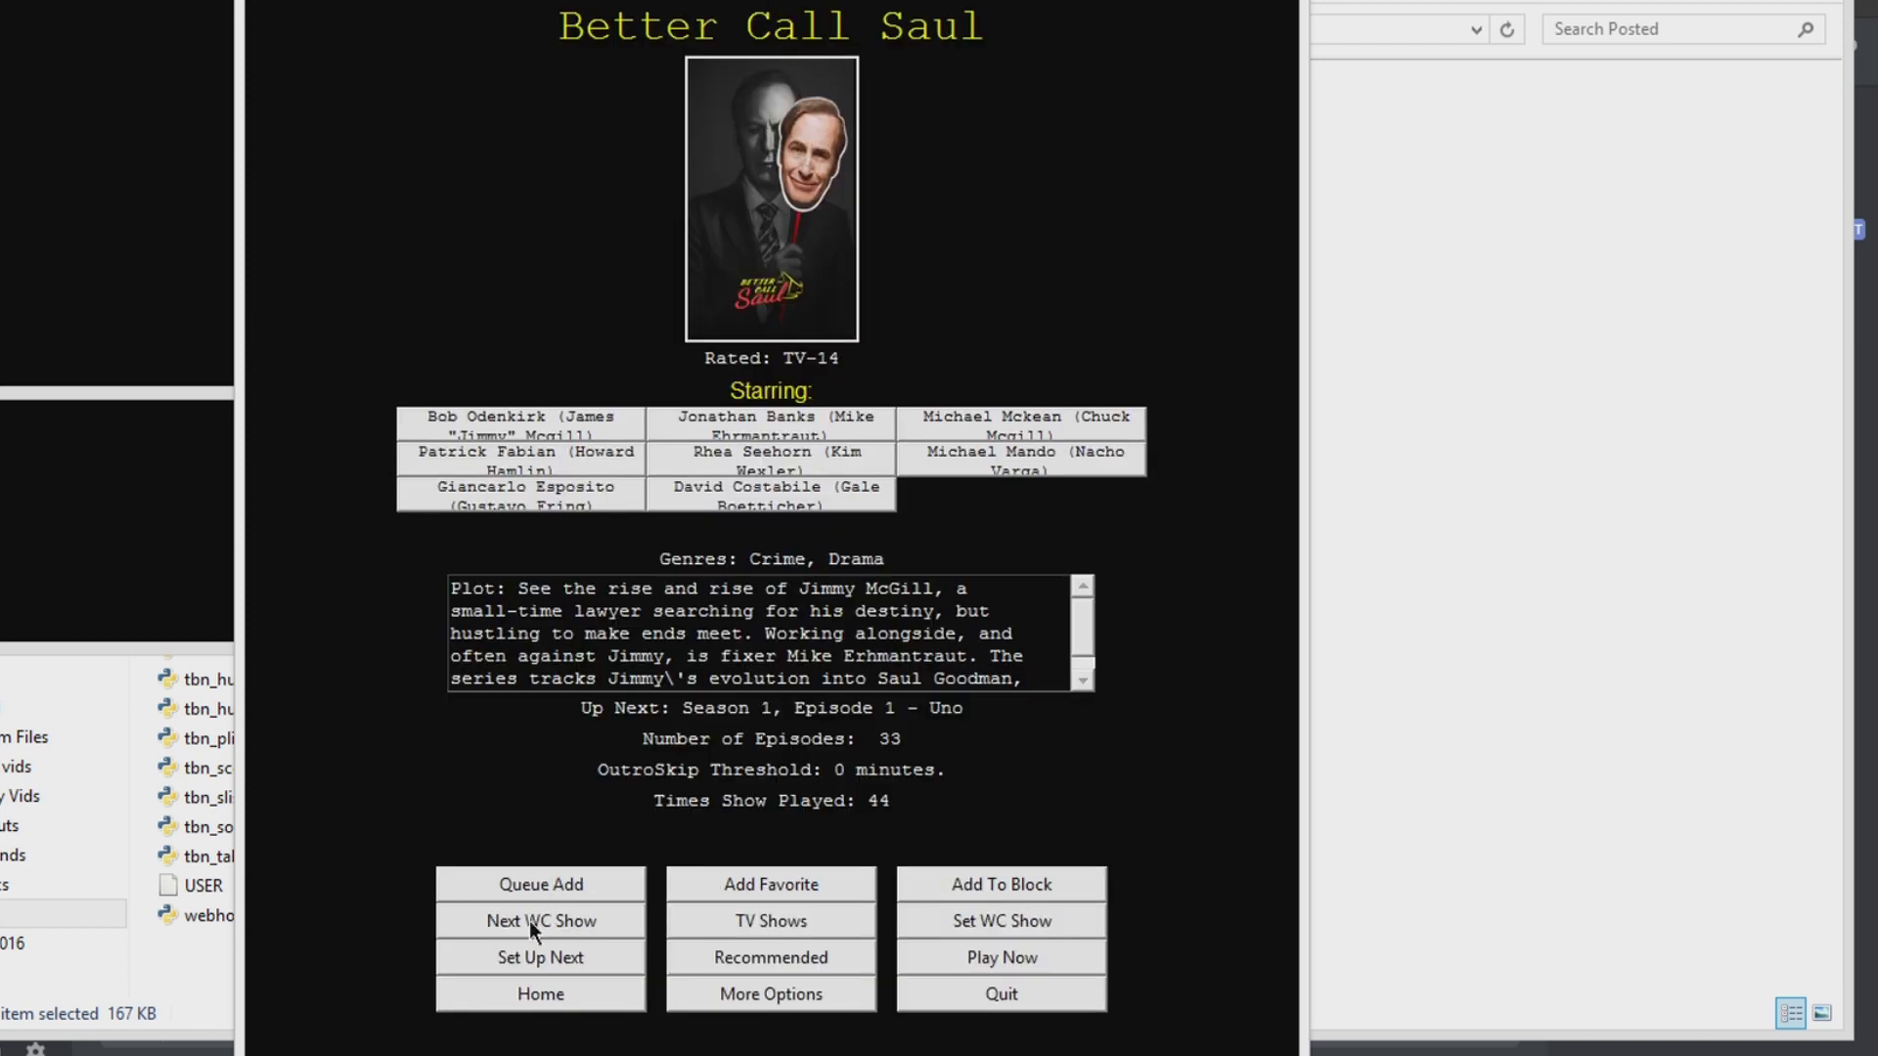
pyautogui.click(531, 919)
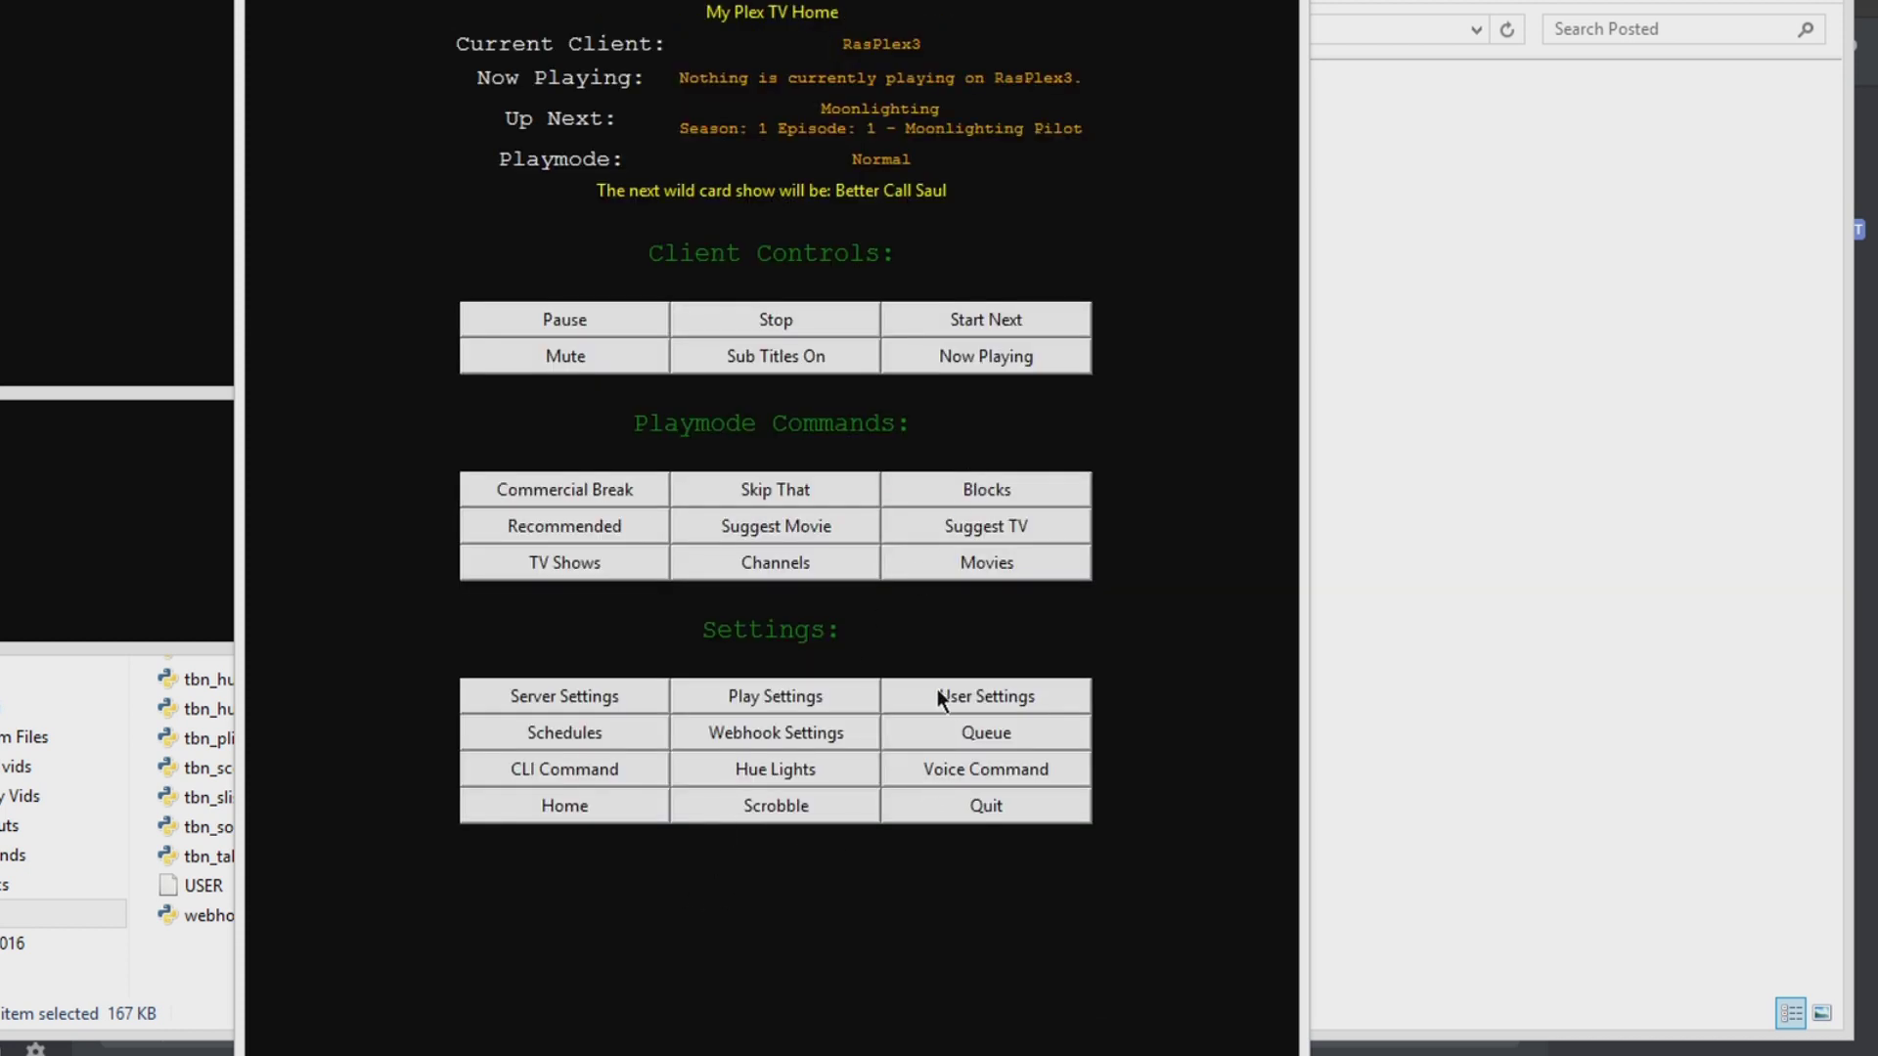
# Step: Turn Wild Card Status On in Play Settings and return Home
pyautogui.click(813, 691)
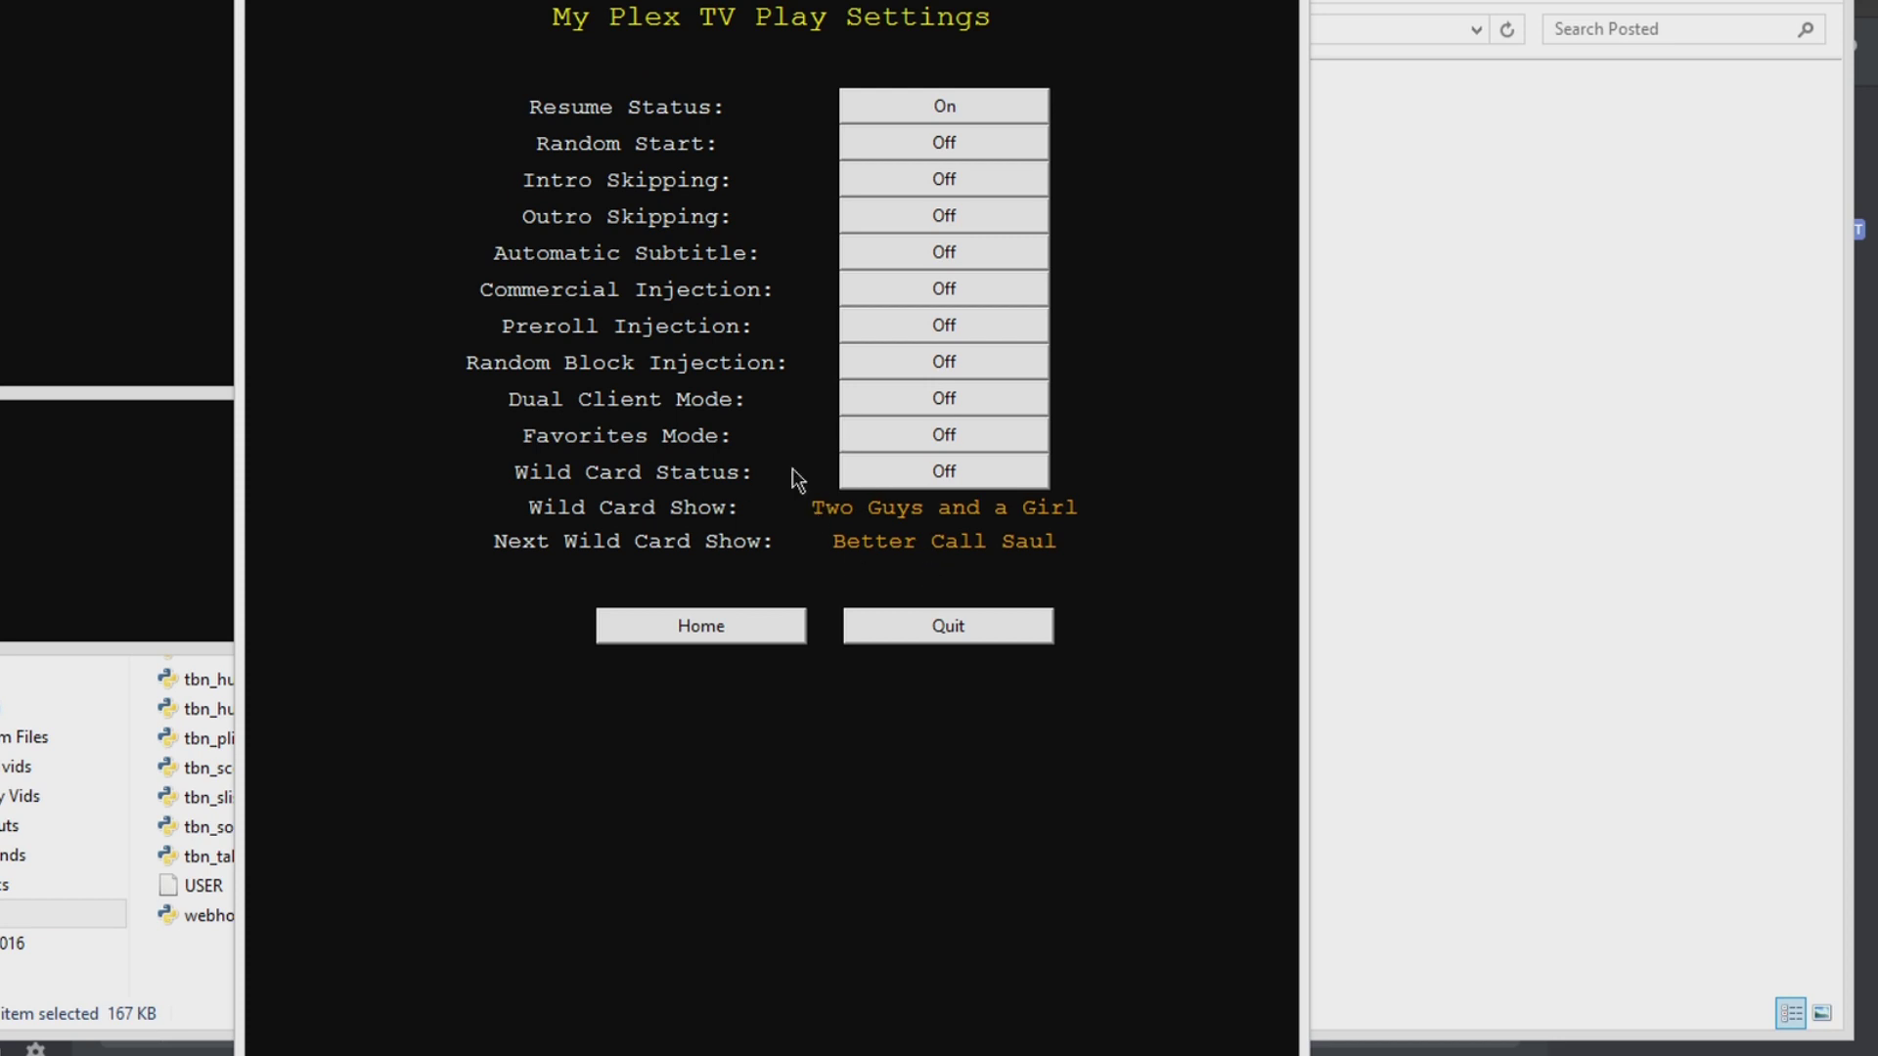
pyautogui.click(849, 479)
pyautogui.click(679, 633)
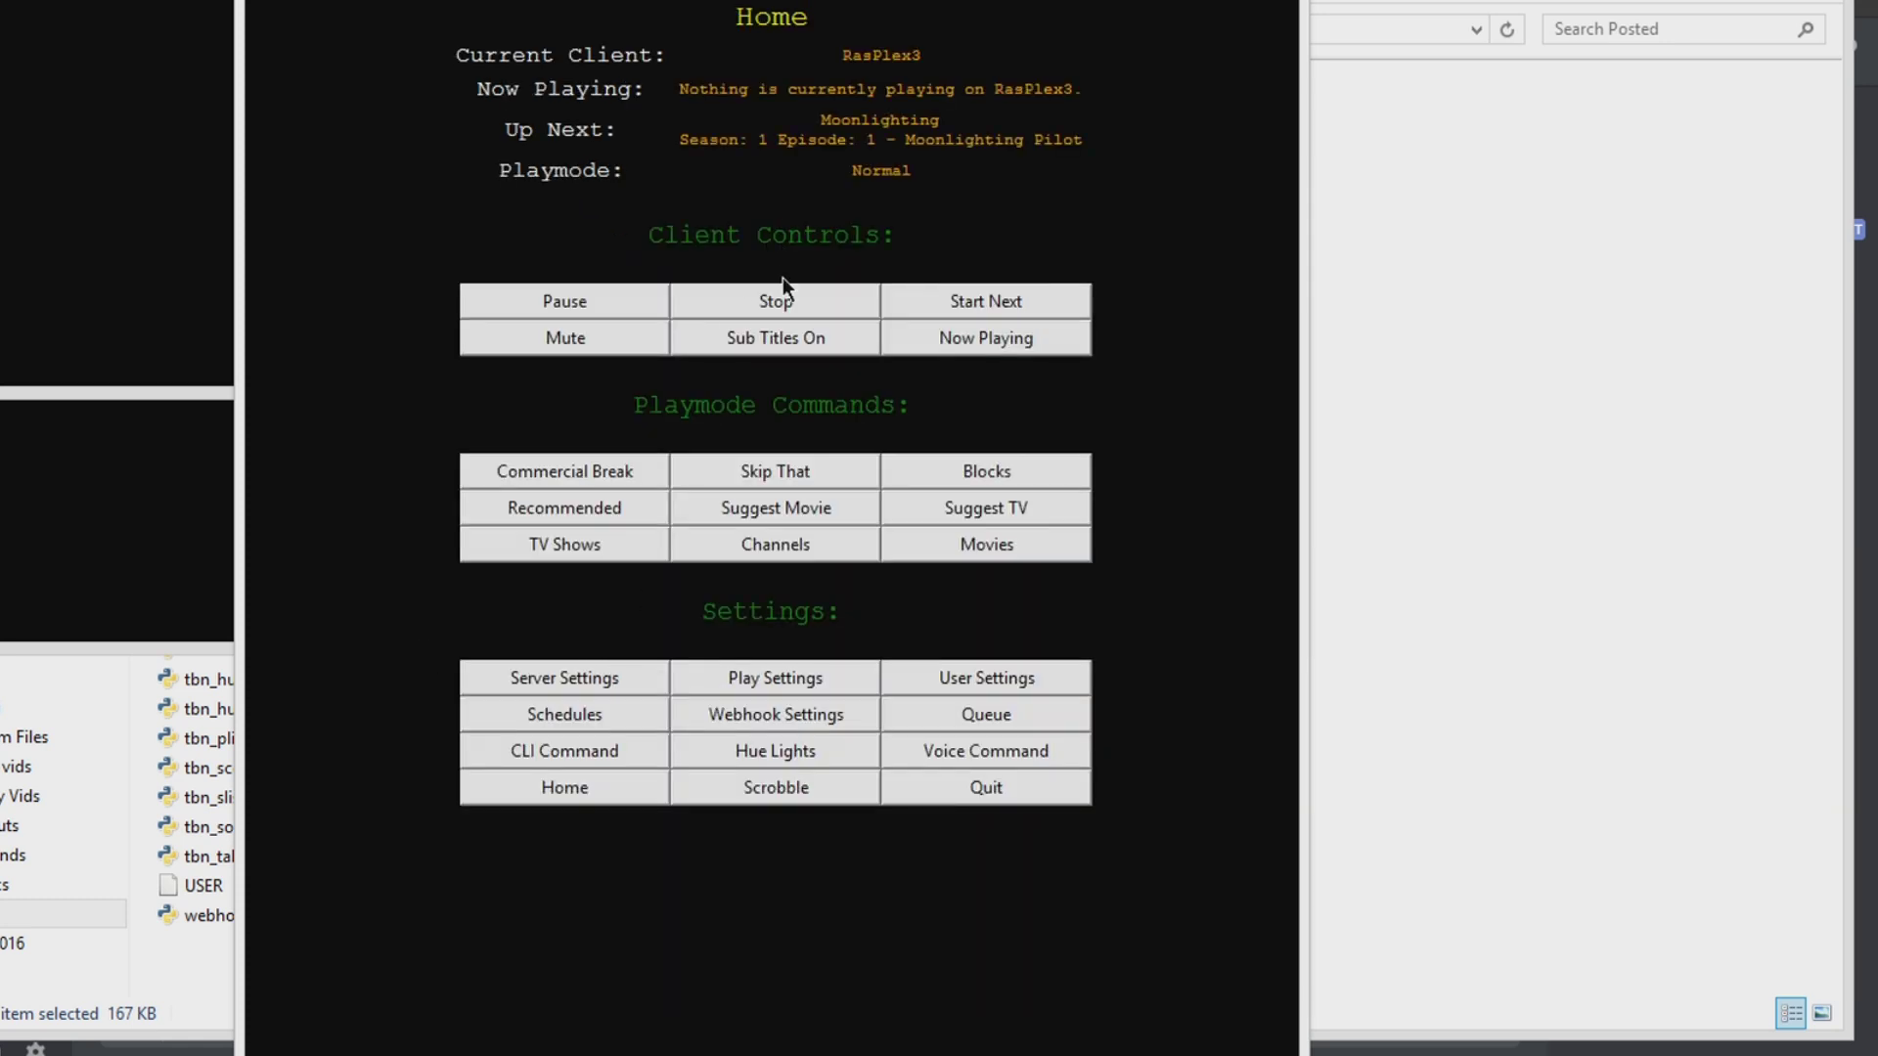
# Step: Open next wild card show Better Call Saul, add it to favorites, then go Home
pyautogui.click(783, 675)
pyautogui.click(907, 542)
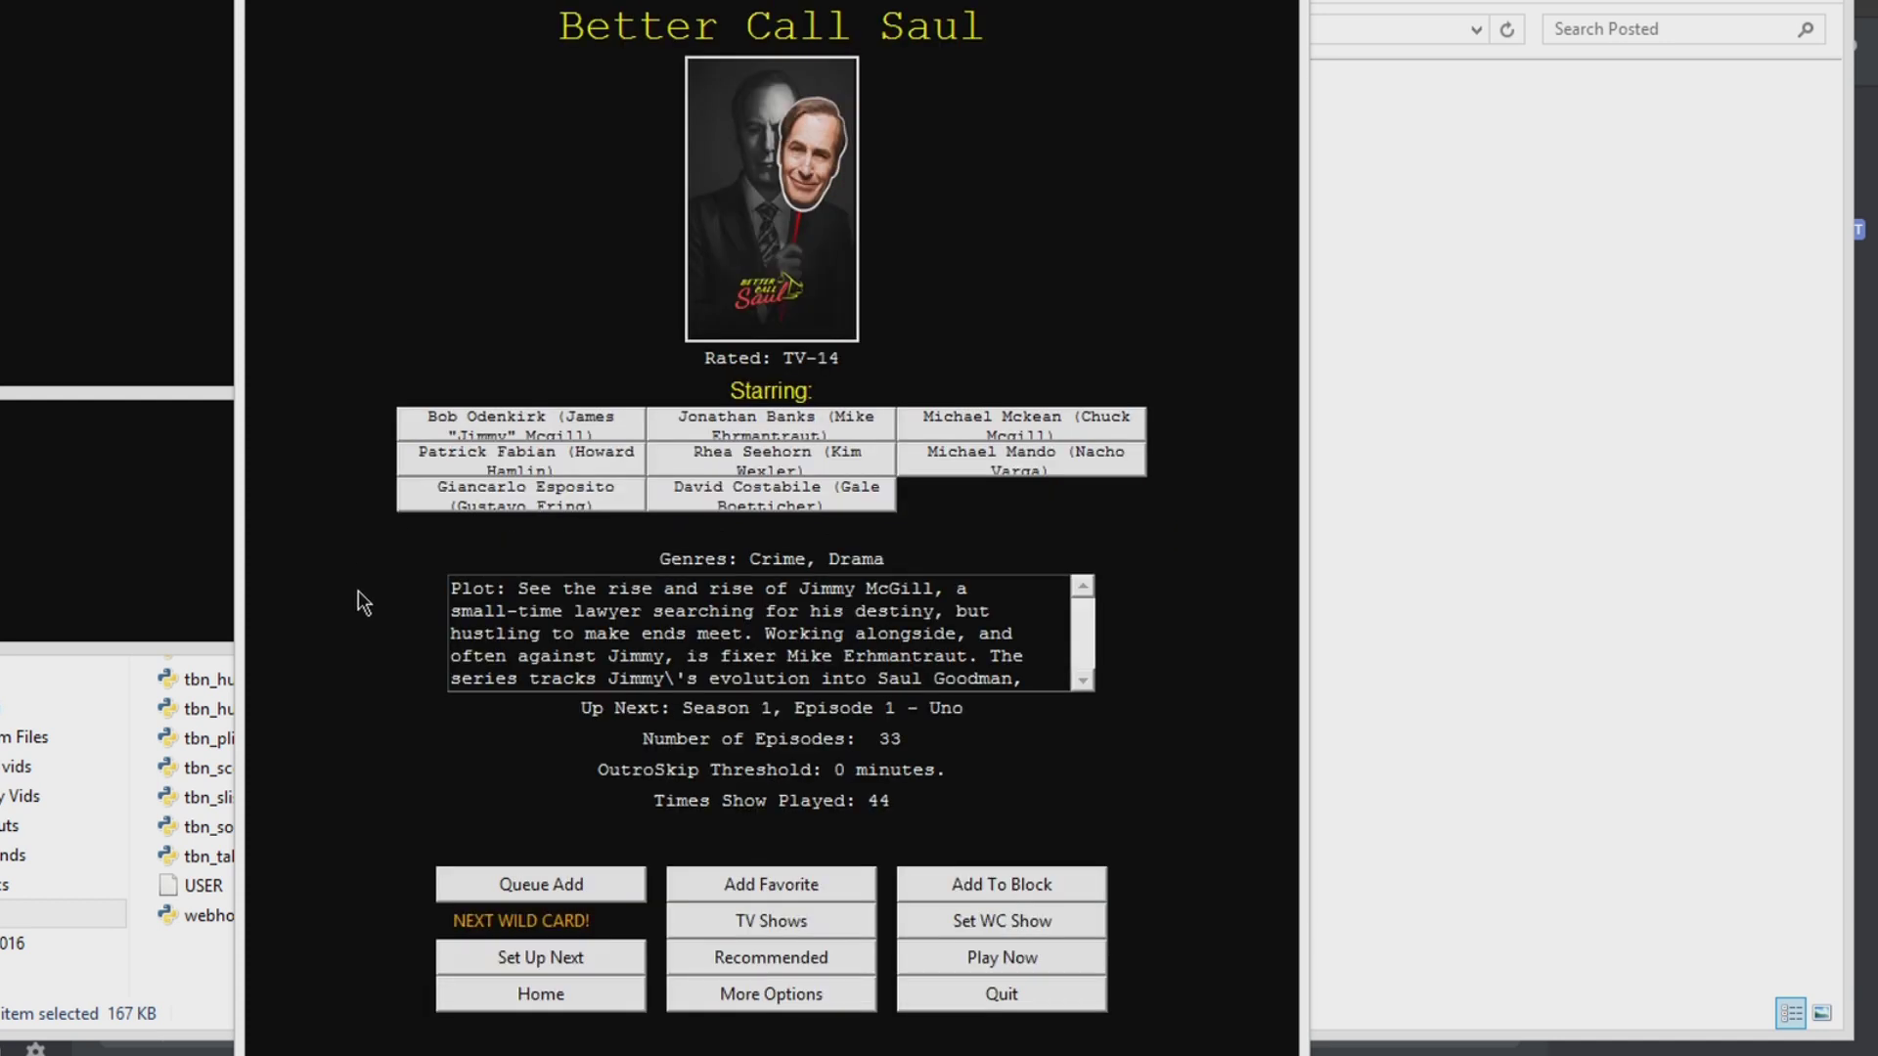
pyautogui.click(708, 885)
pyautogui.click(616, 995)
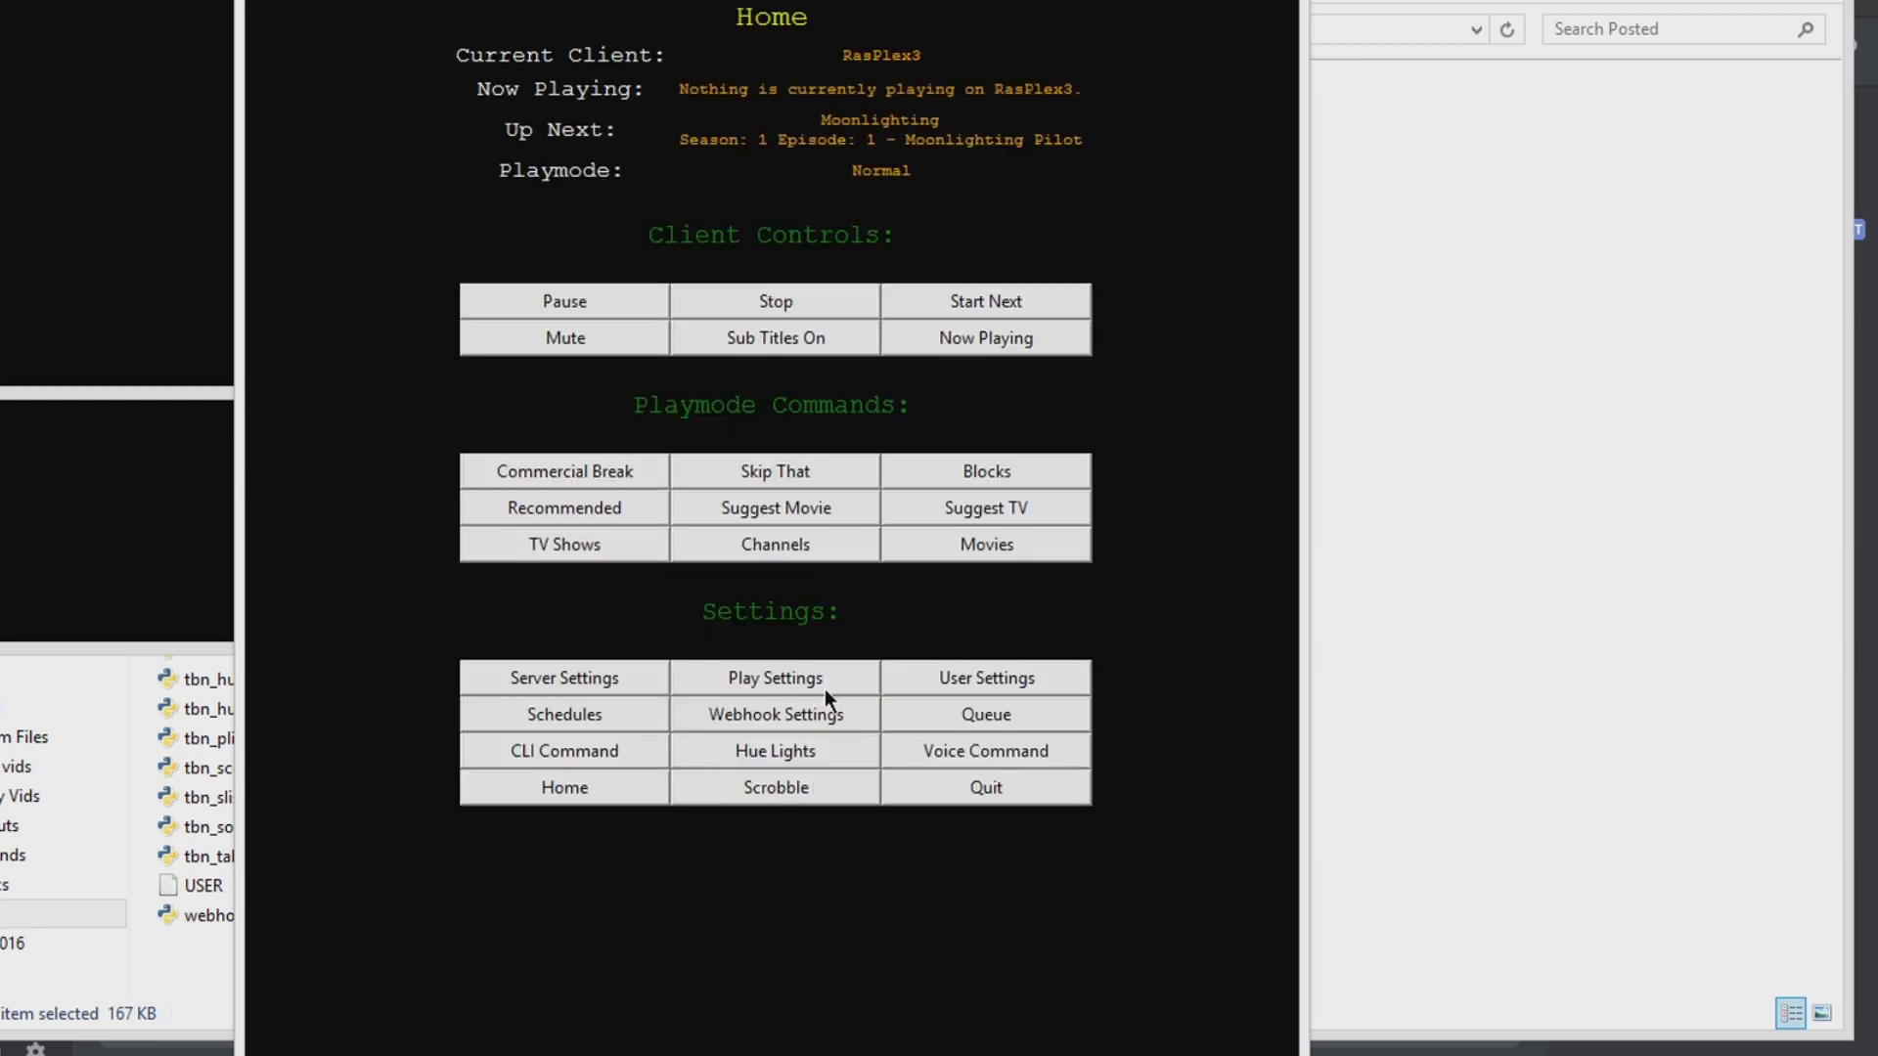
# Step: Find Jaws on the second Horror movies page, add it to favorites, and return Home
pyautogui.click(974, 554)
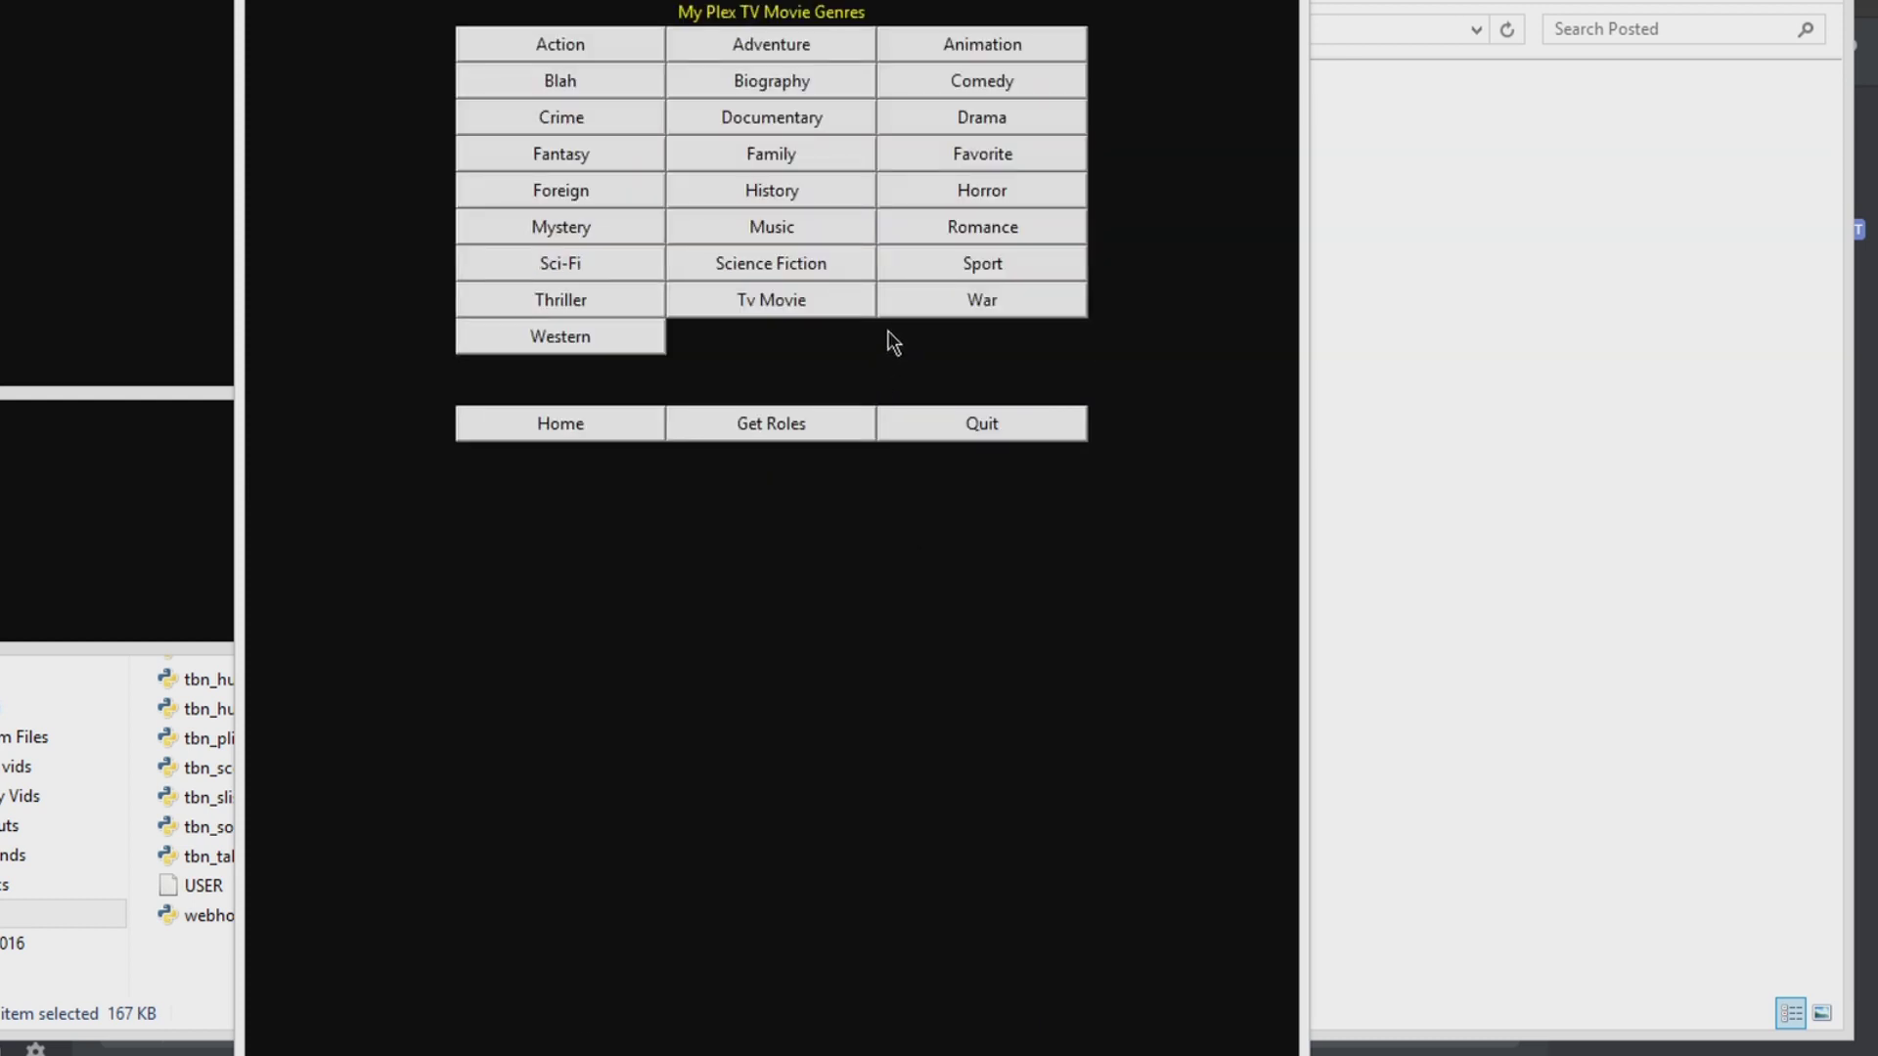
pyautogui.click(960, 194)
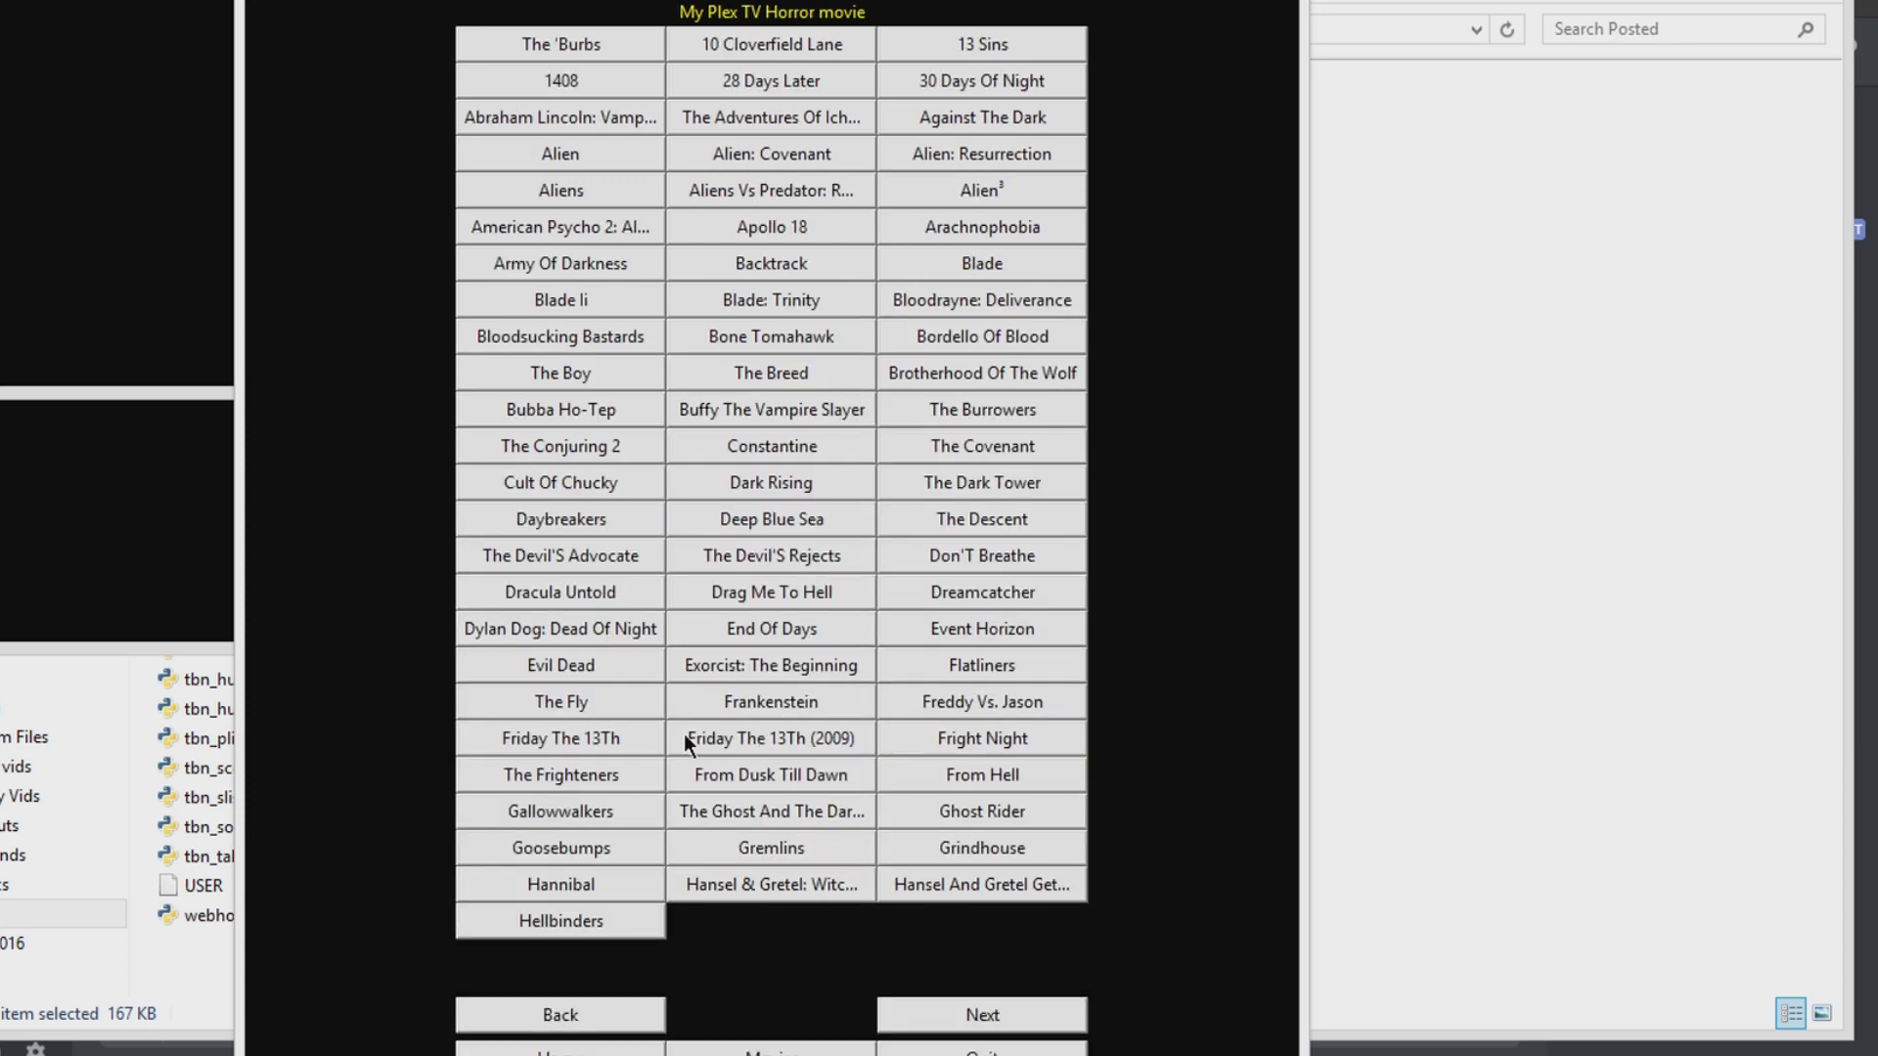
pyautogui.click(911, 1009)
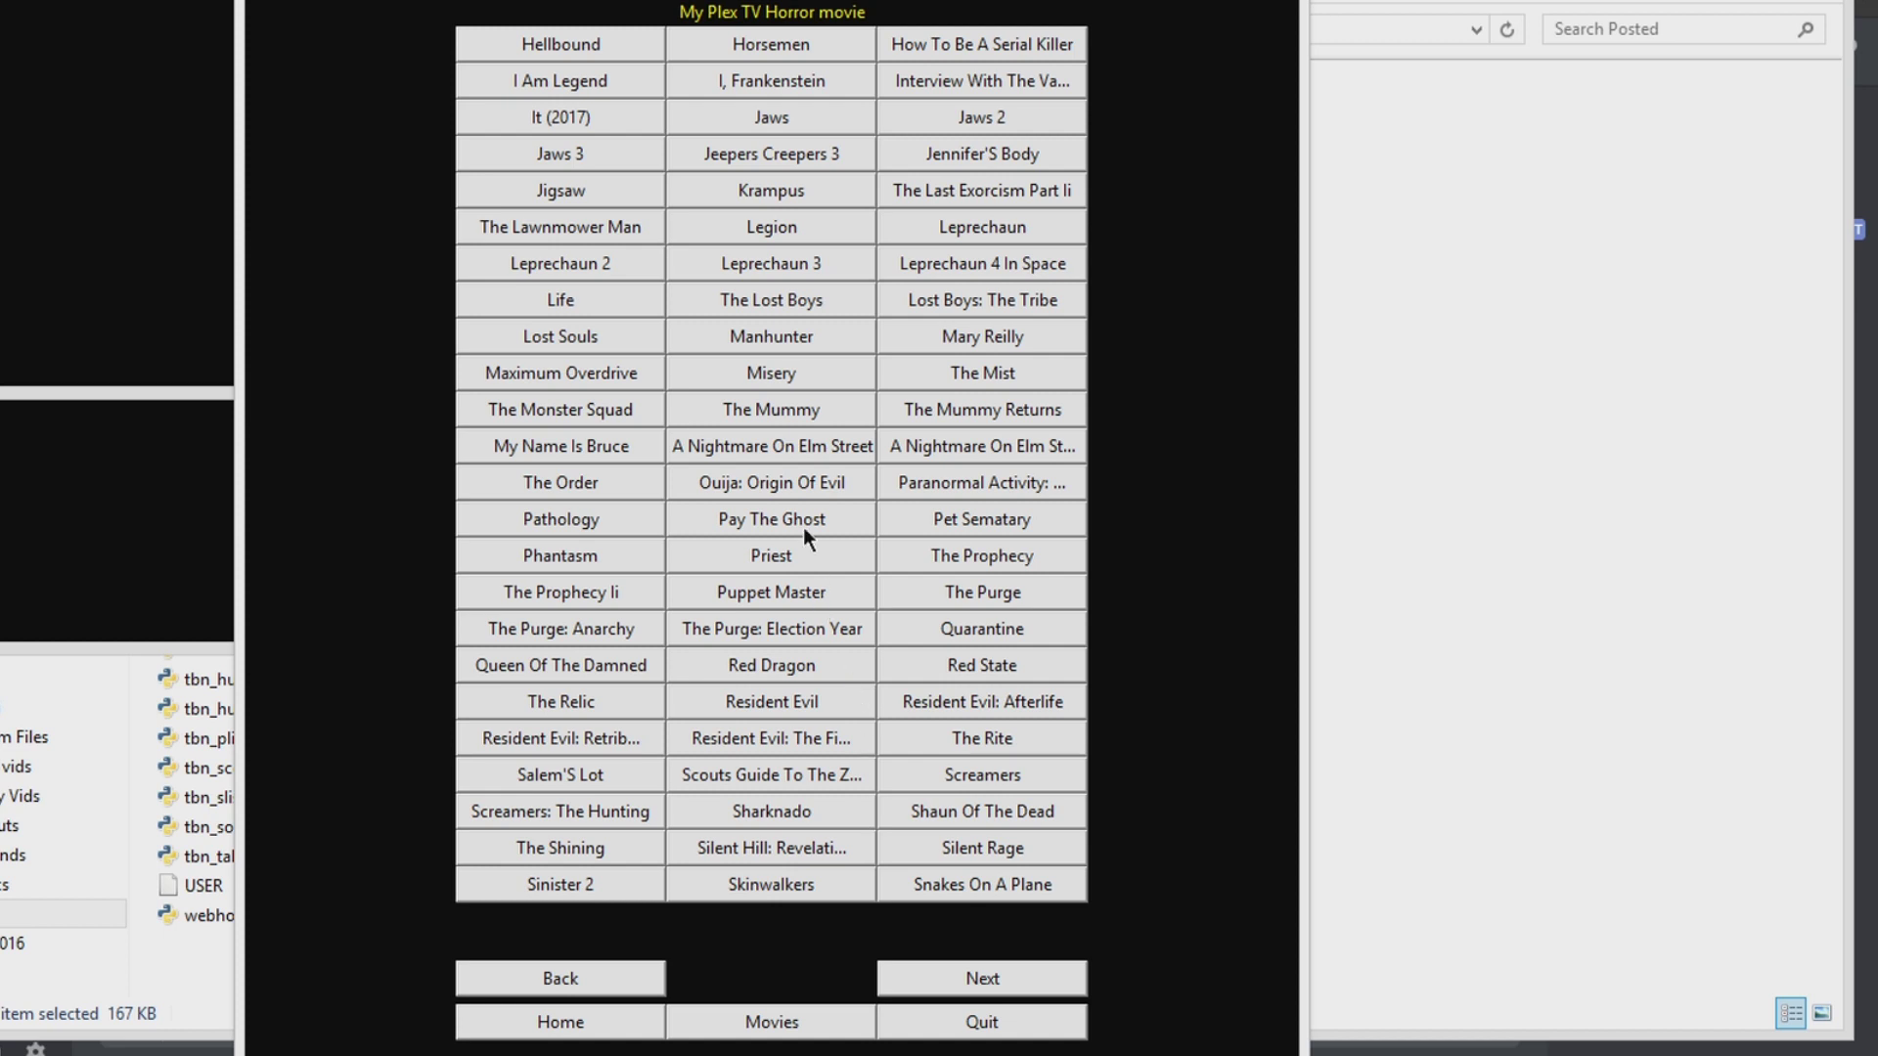
pyautogui.click(767, 124)
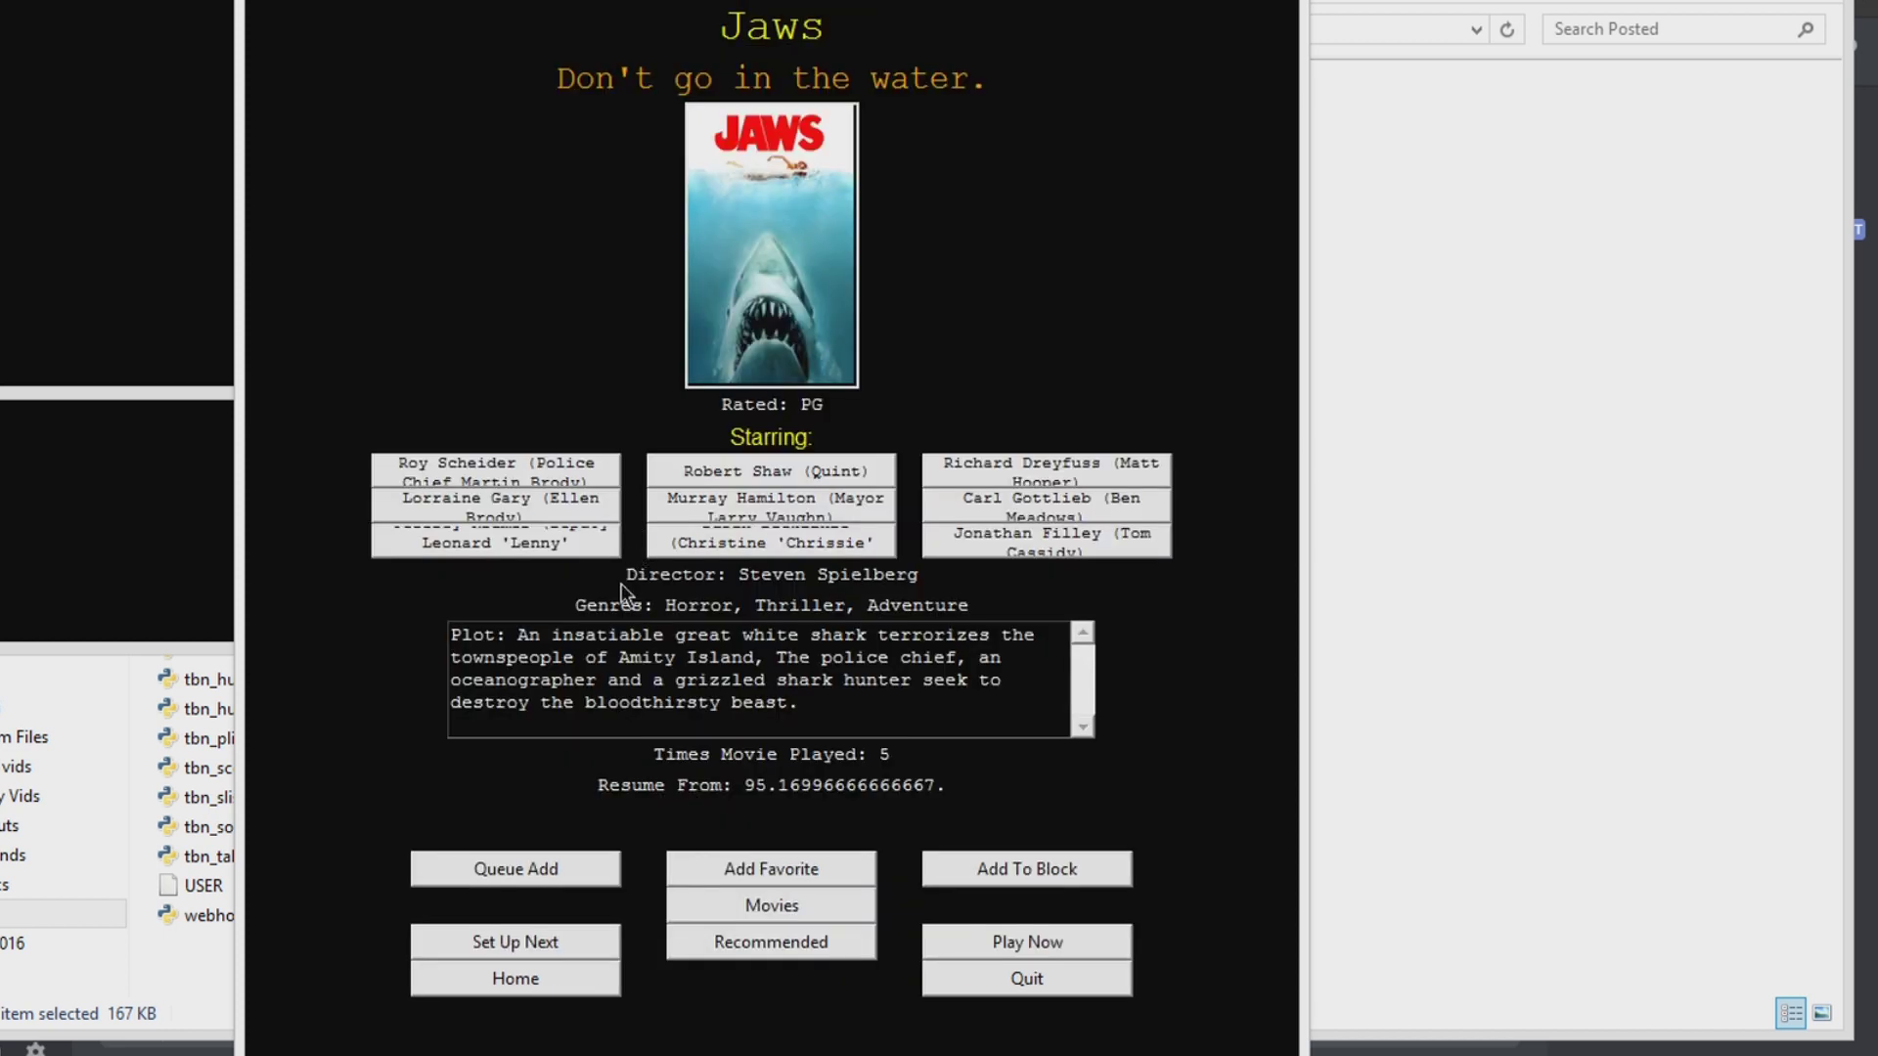
pyautogui.click(784, 879)
pyautogui.moveTo(797, 1050)
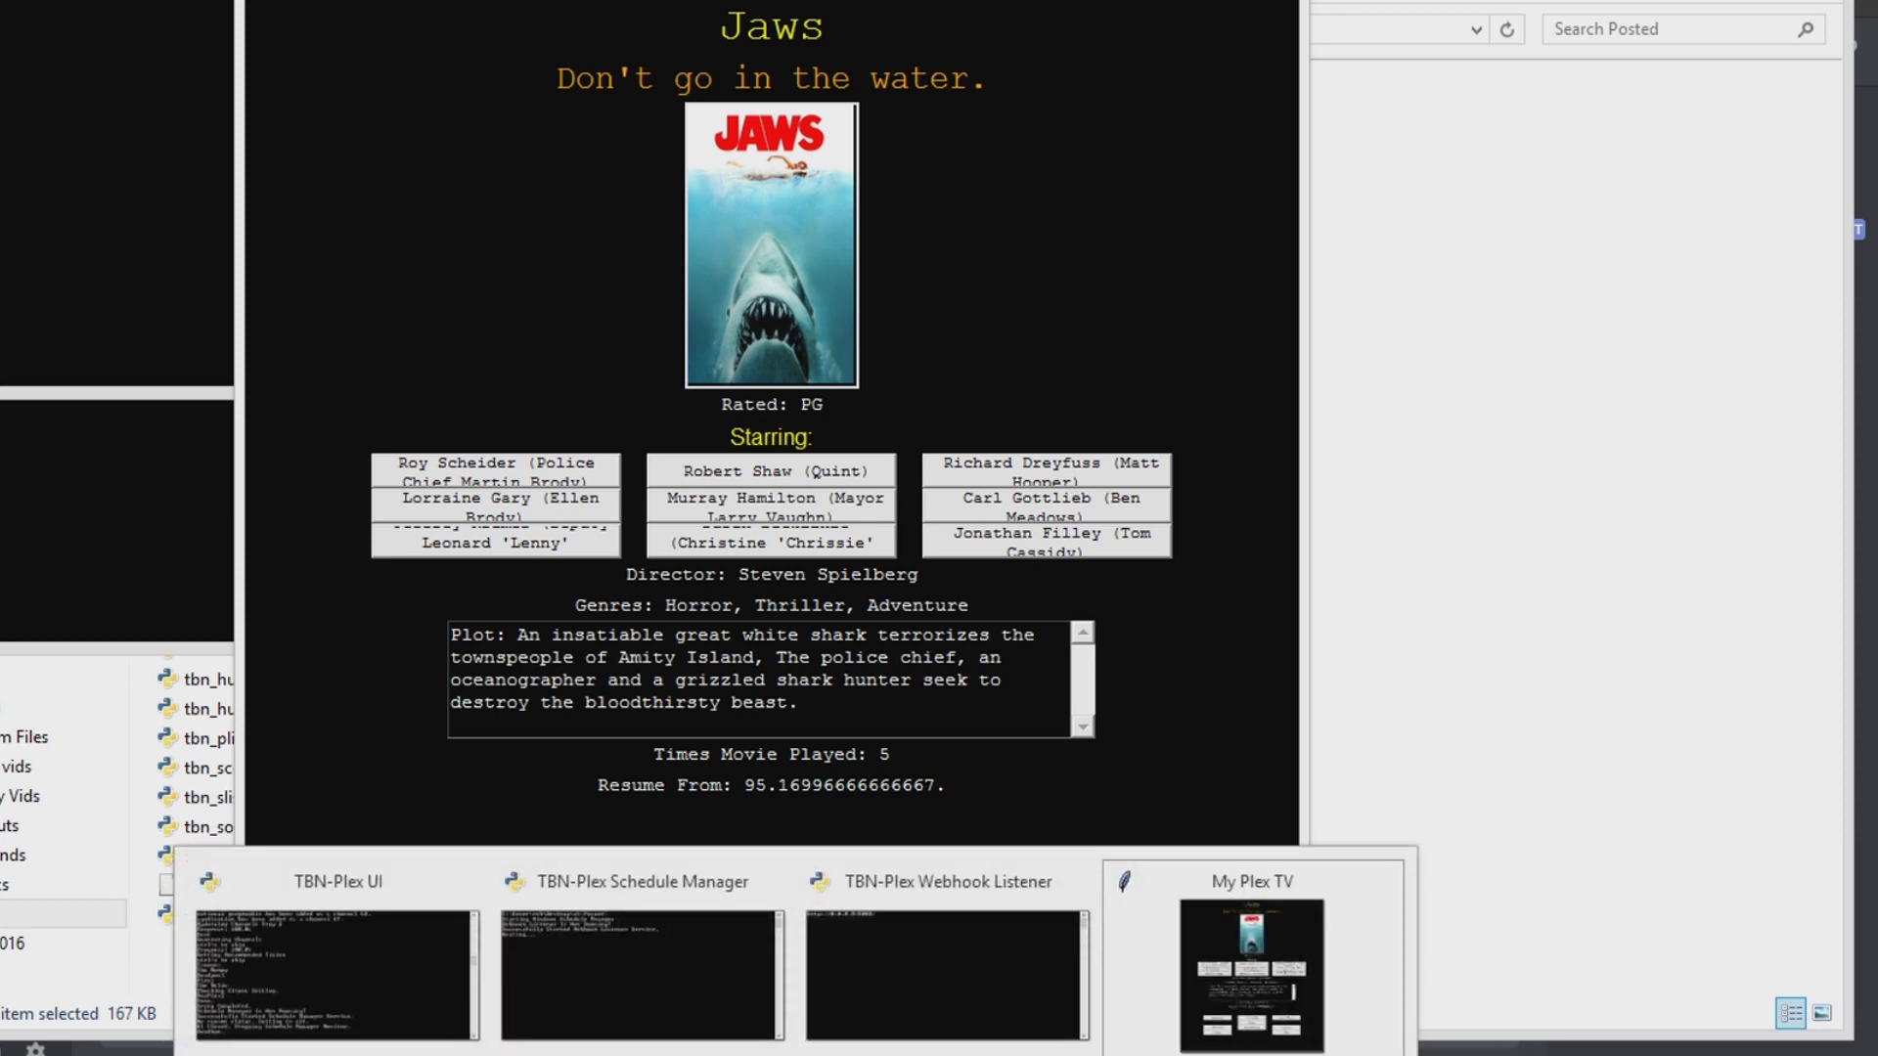
pyautogui.click(386, 1020)
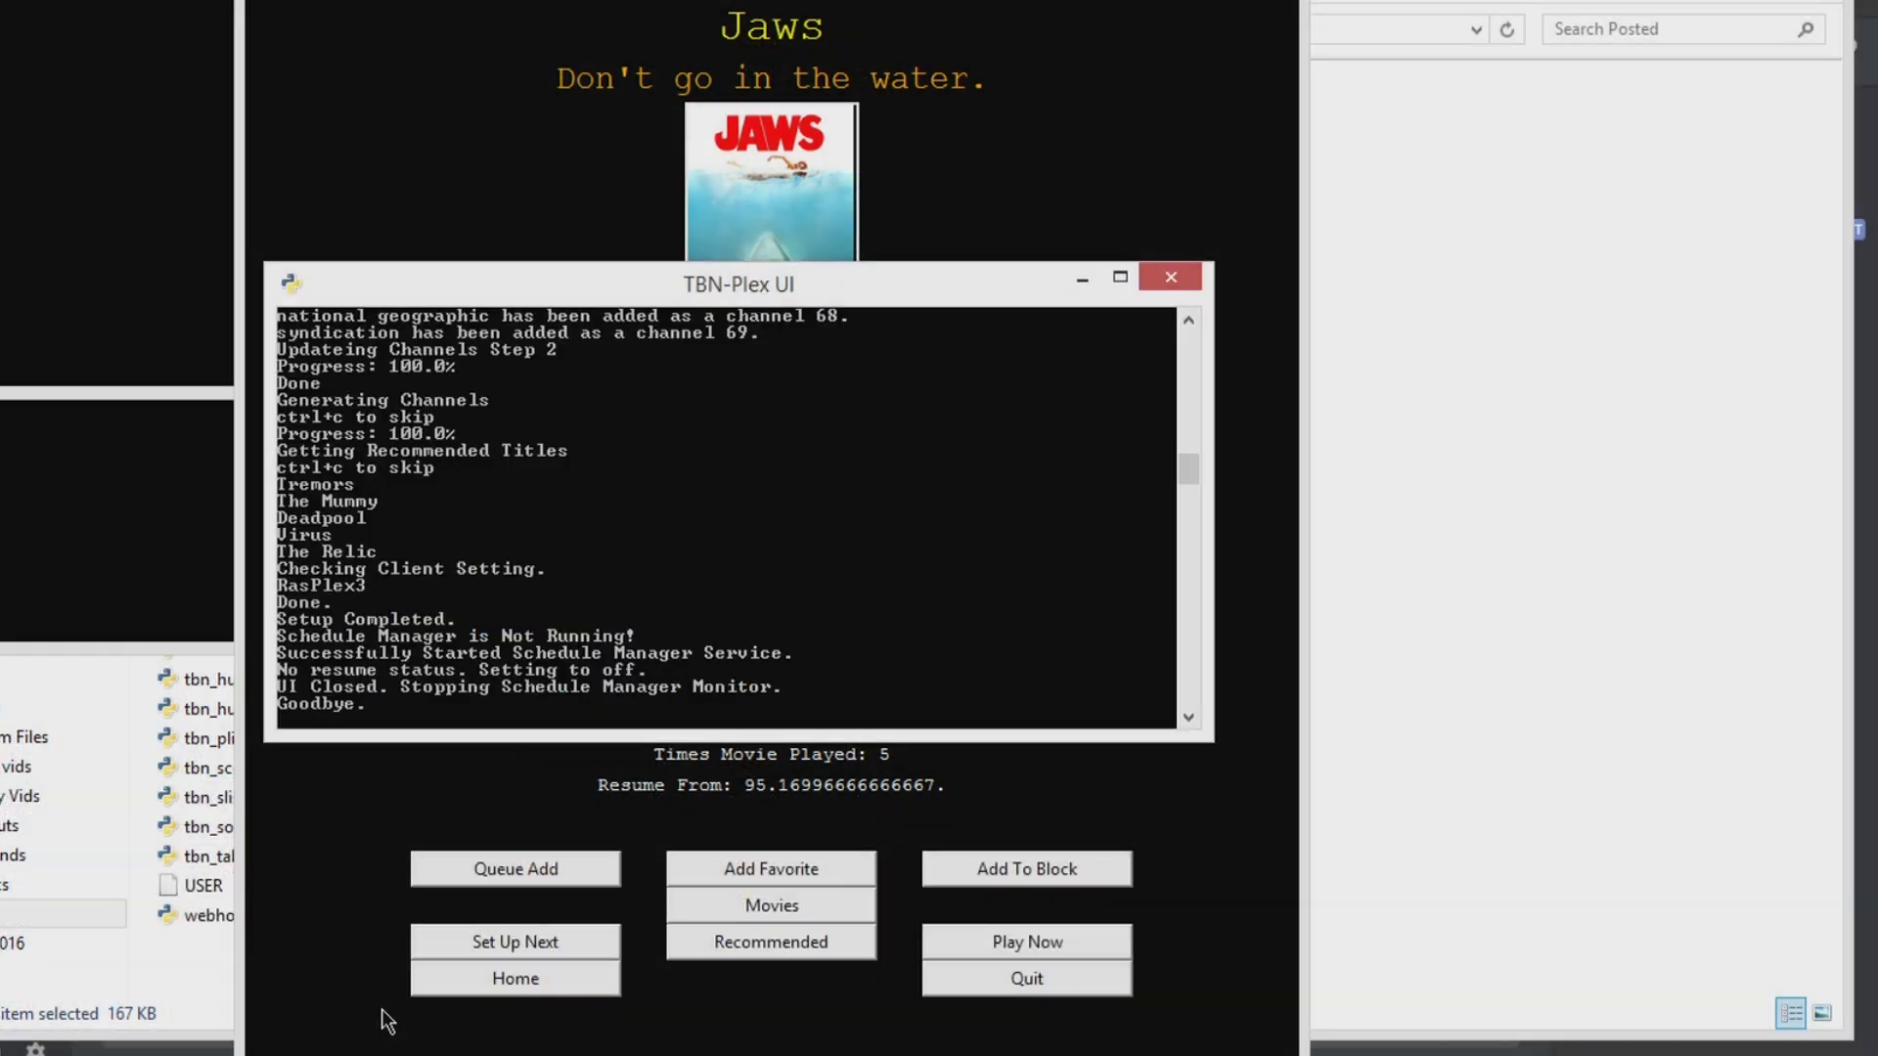
pyautogui.click(339, 889)
pyautogui.click(528, 978)
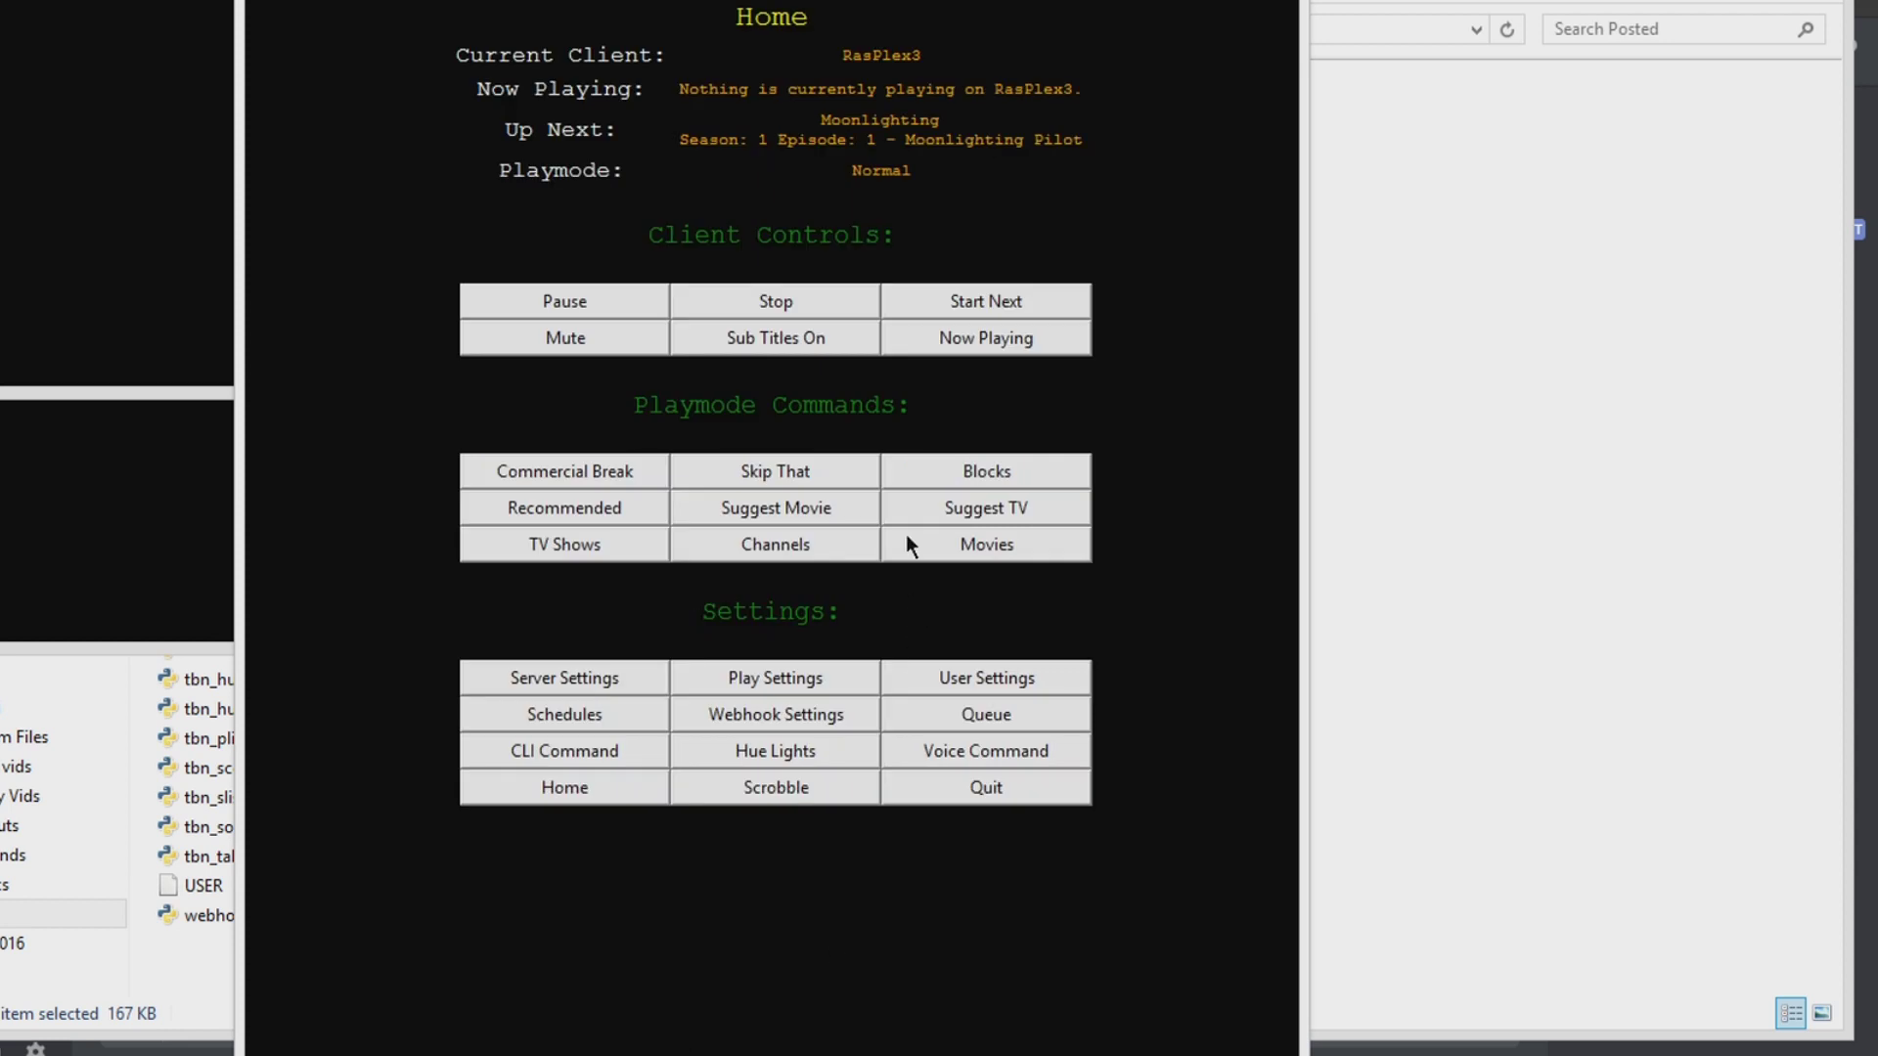
# Step: Look up Jaws again via Movies > Horror > Next, review its details, then go Home
pyautogui.click(993, 547)
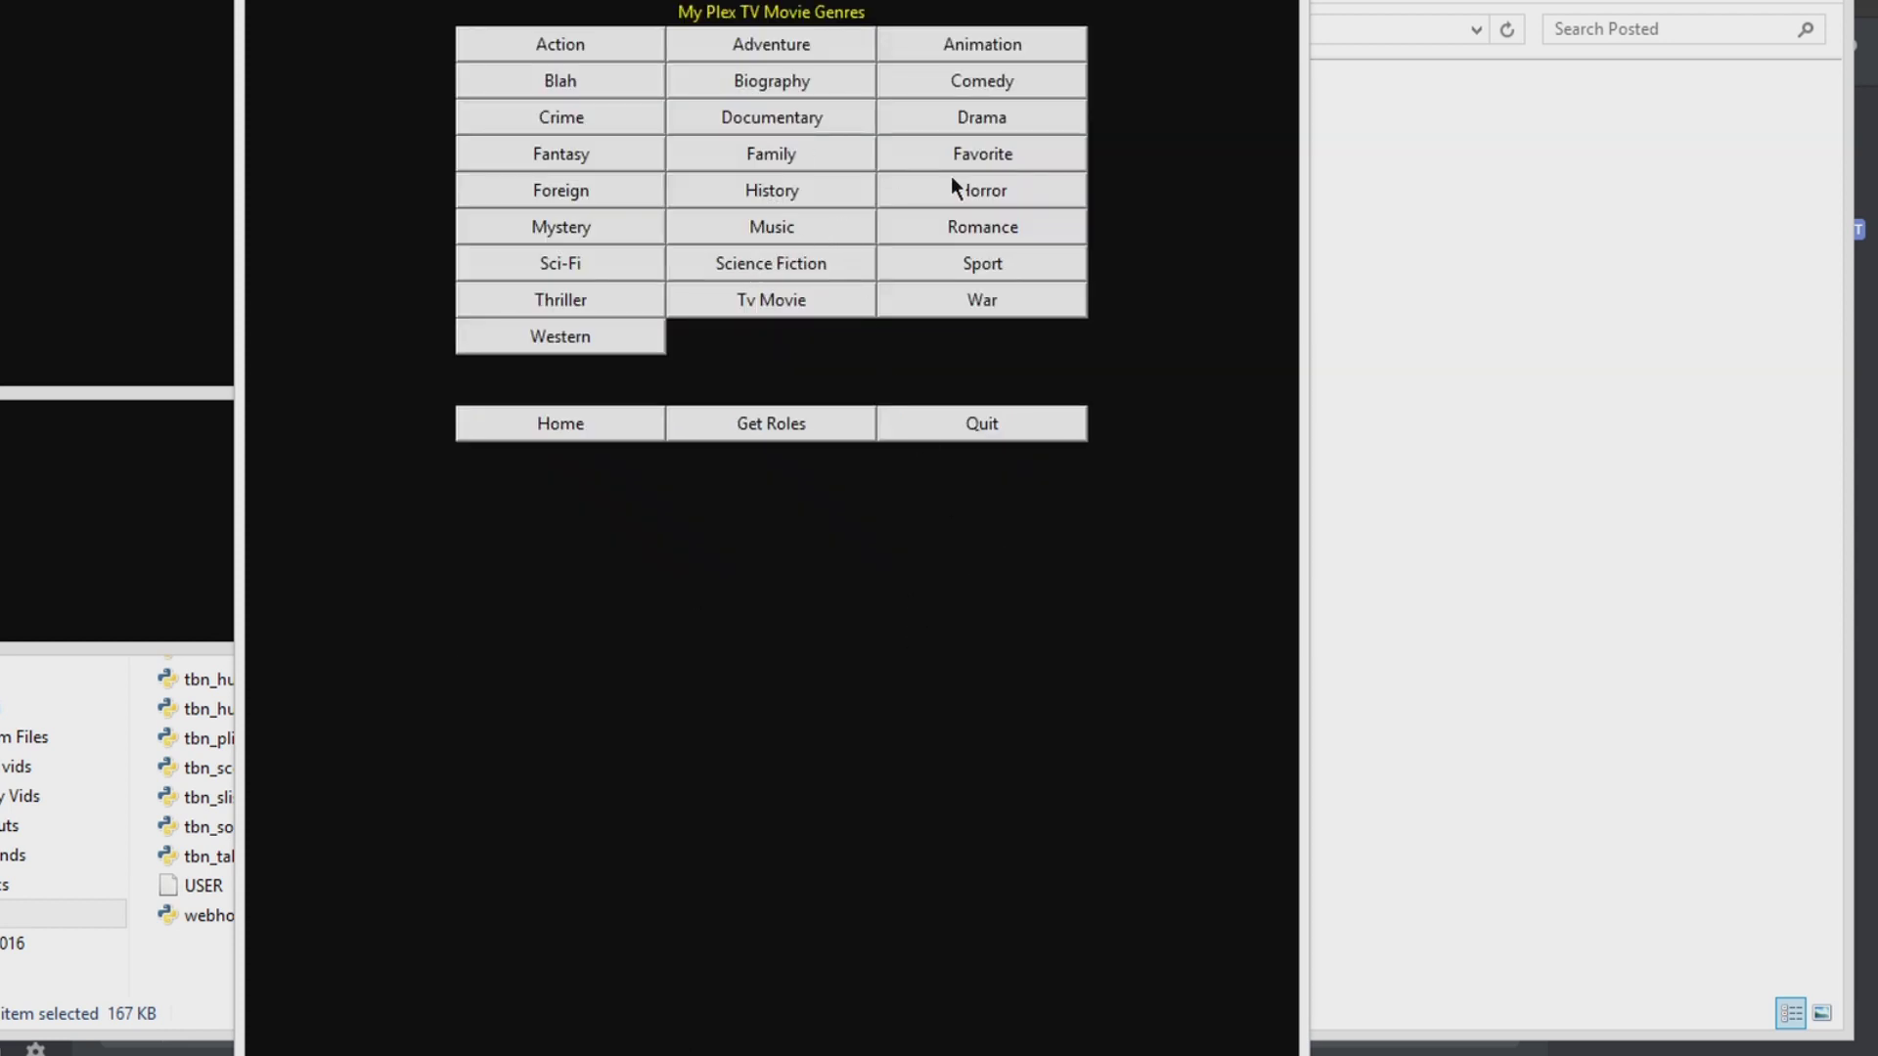
pyautogui.click(980, 190)
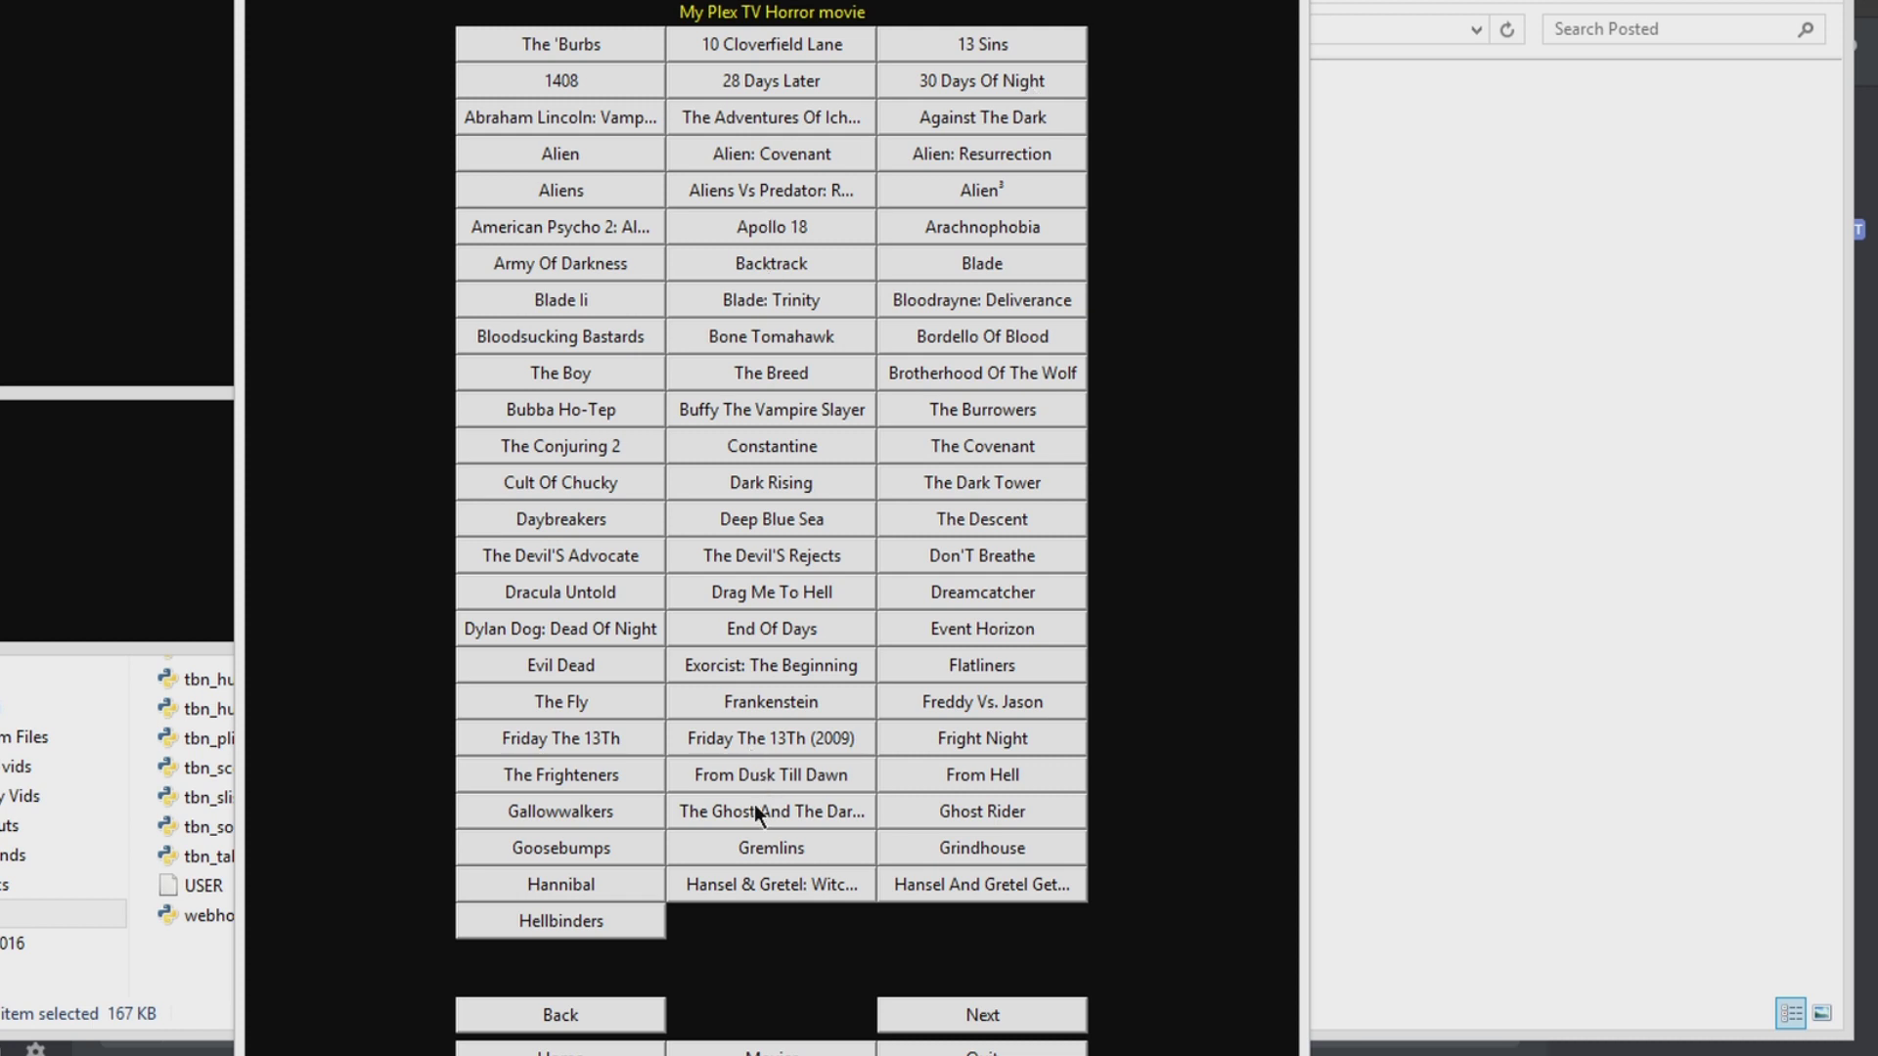
pyautogui.click(906, 999)
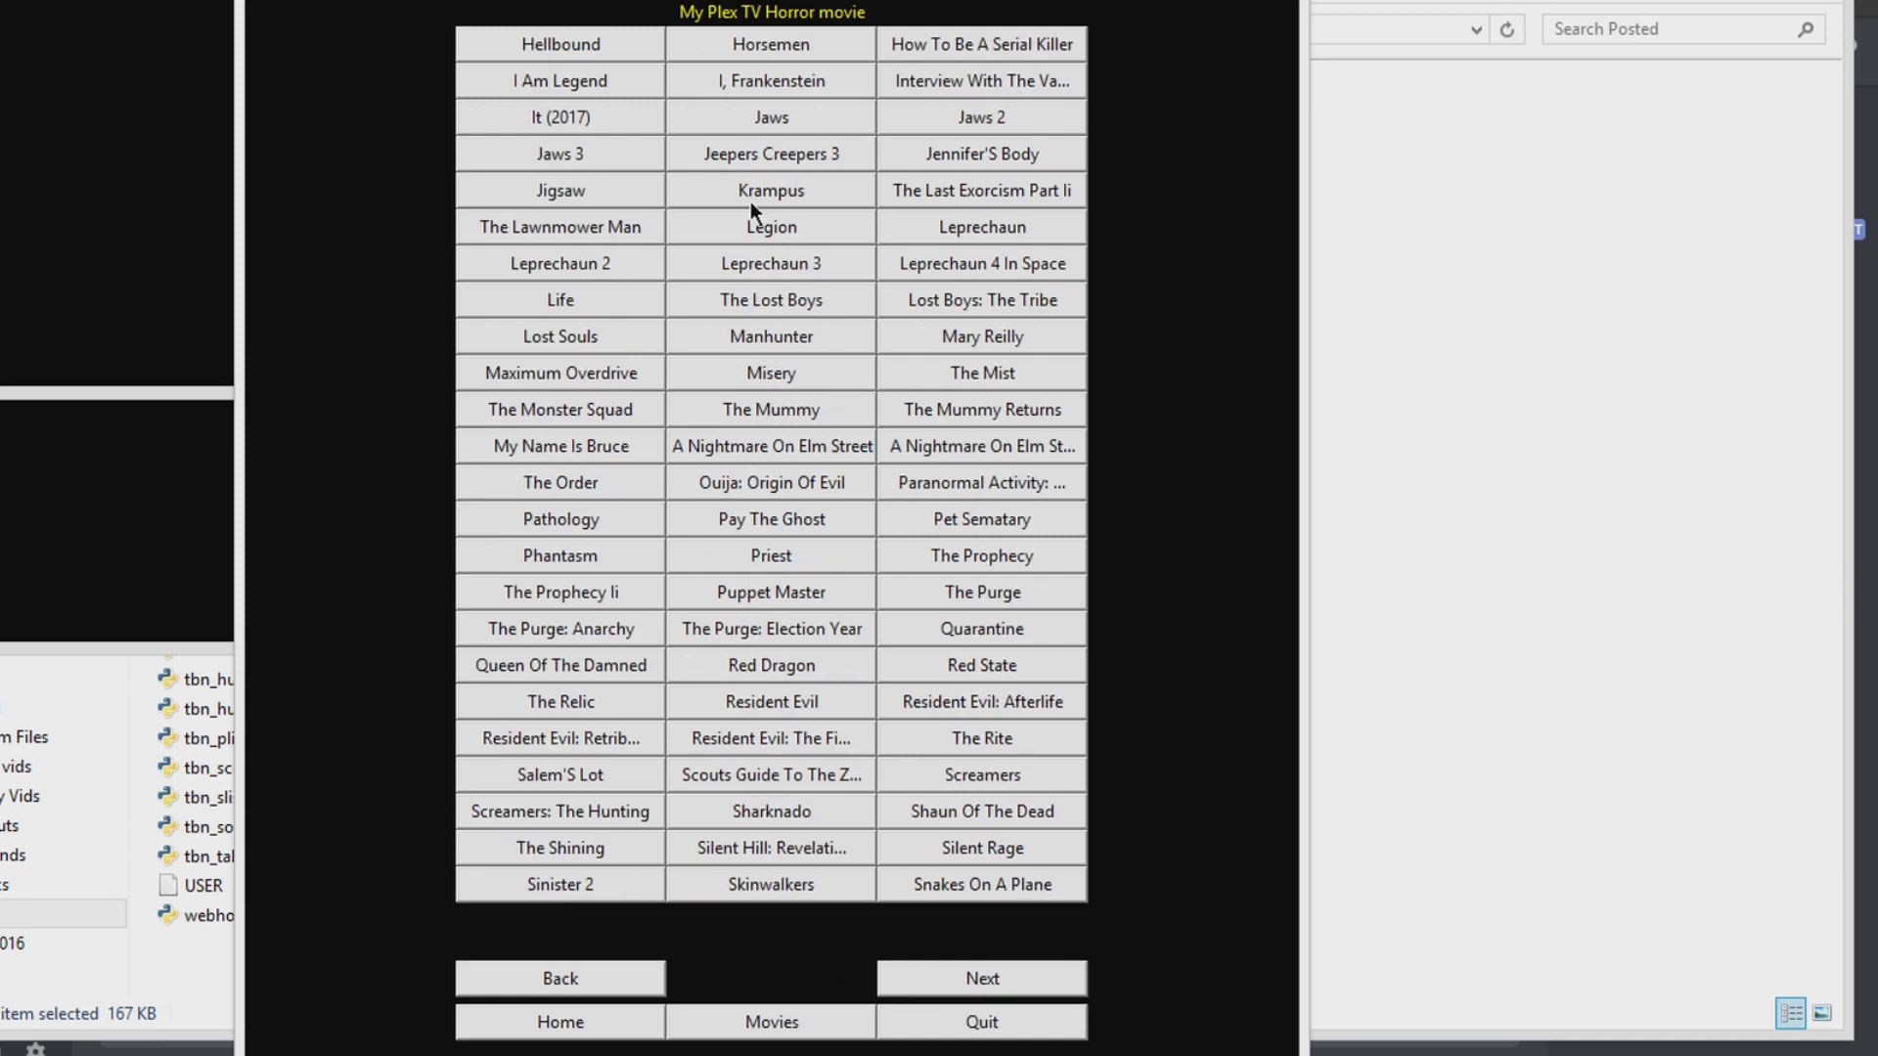
pyautogui.click(770, 132)
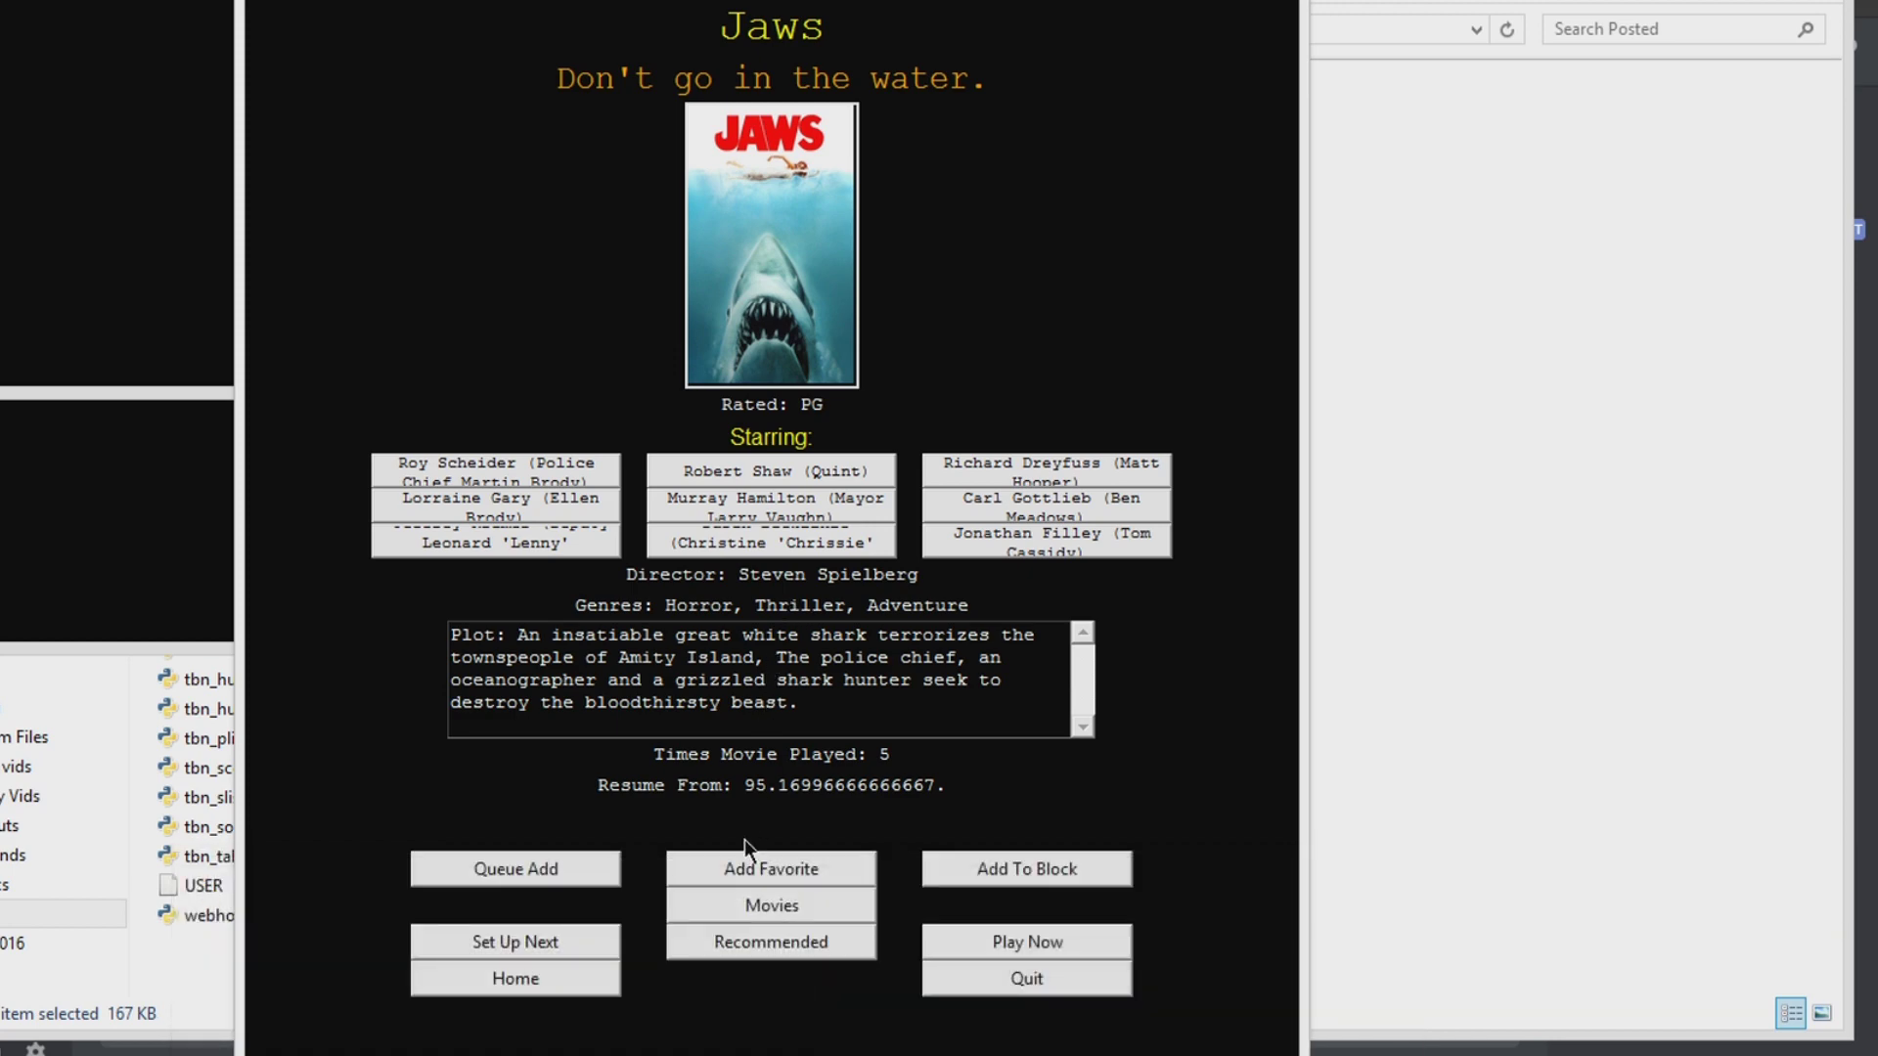
pyautogui.moveTo(792, 1052)
pyautogui.click(548, 978)
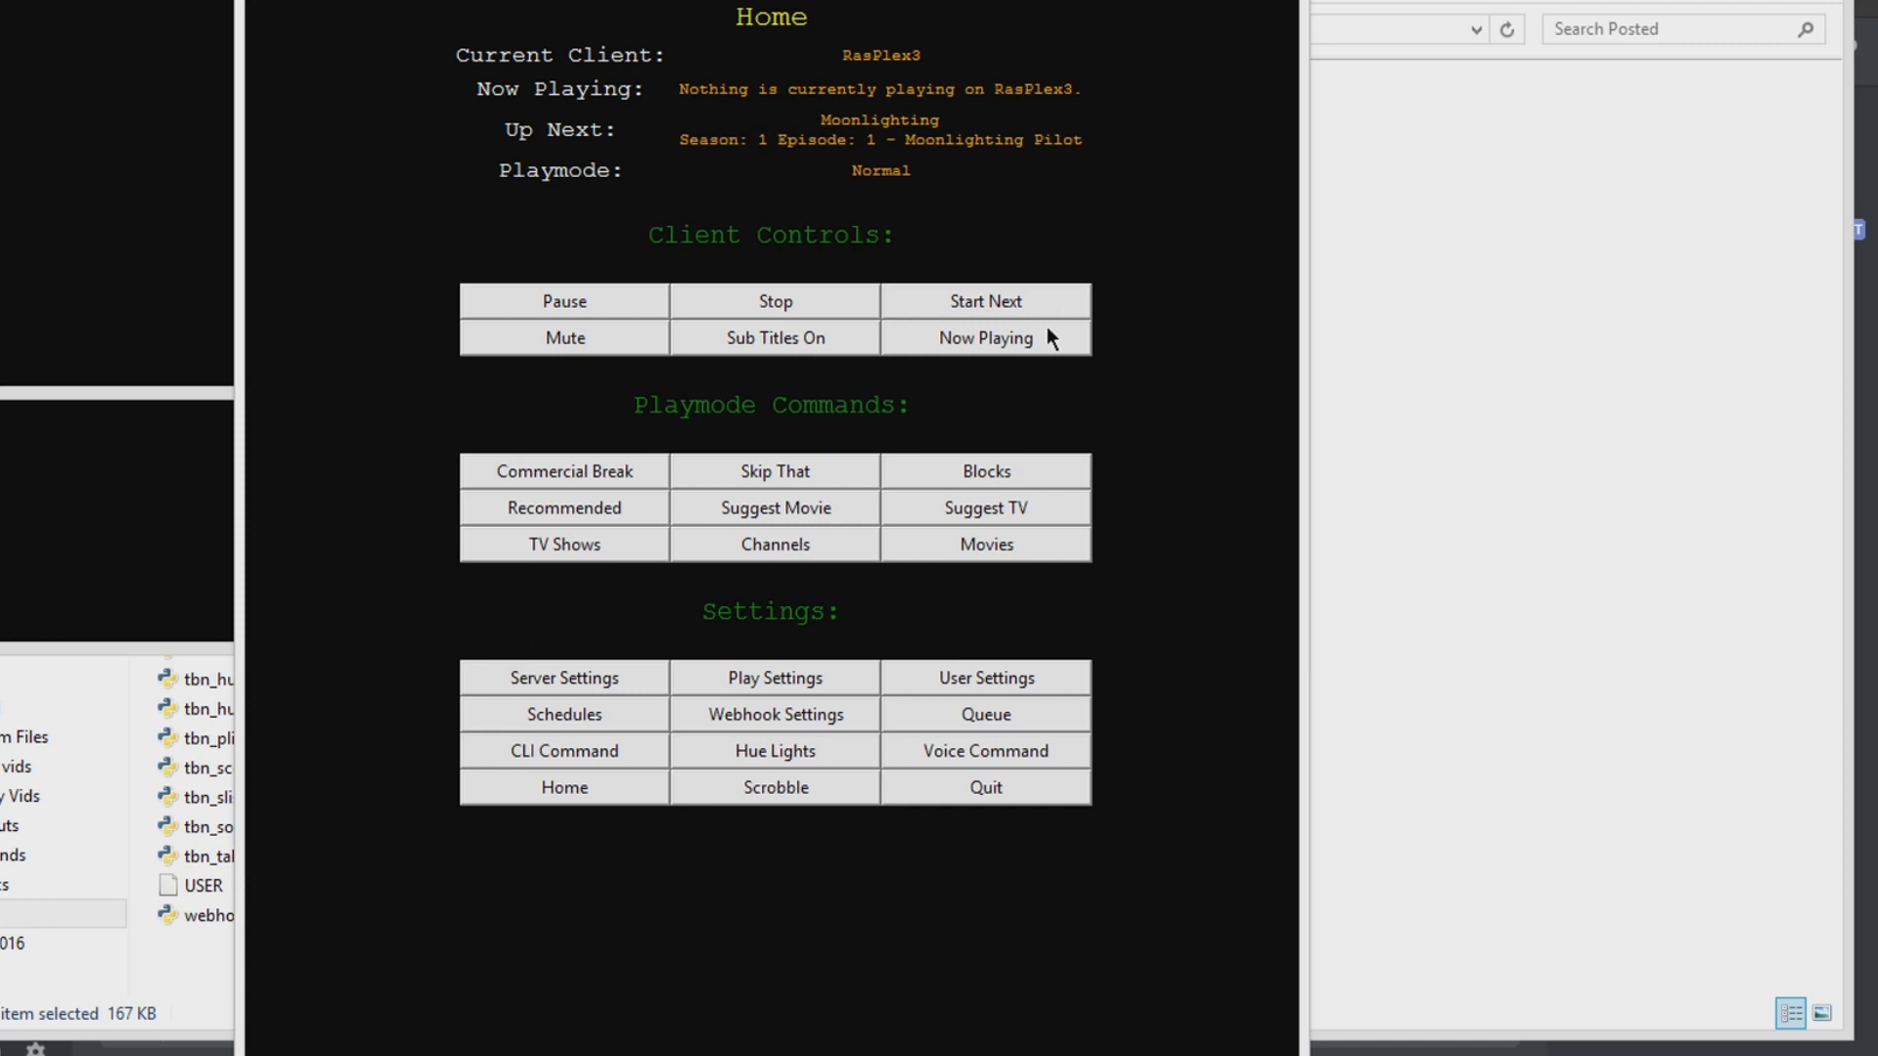
# Step: Check Now Playing, then view Happy! and Patton Oswalt's other roles before returning Home
pyautogui.click(944, 350)
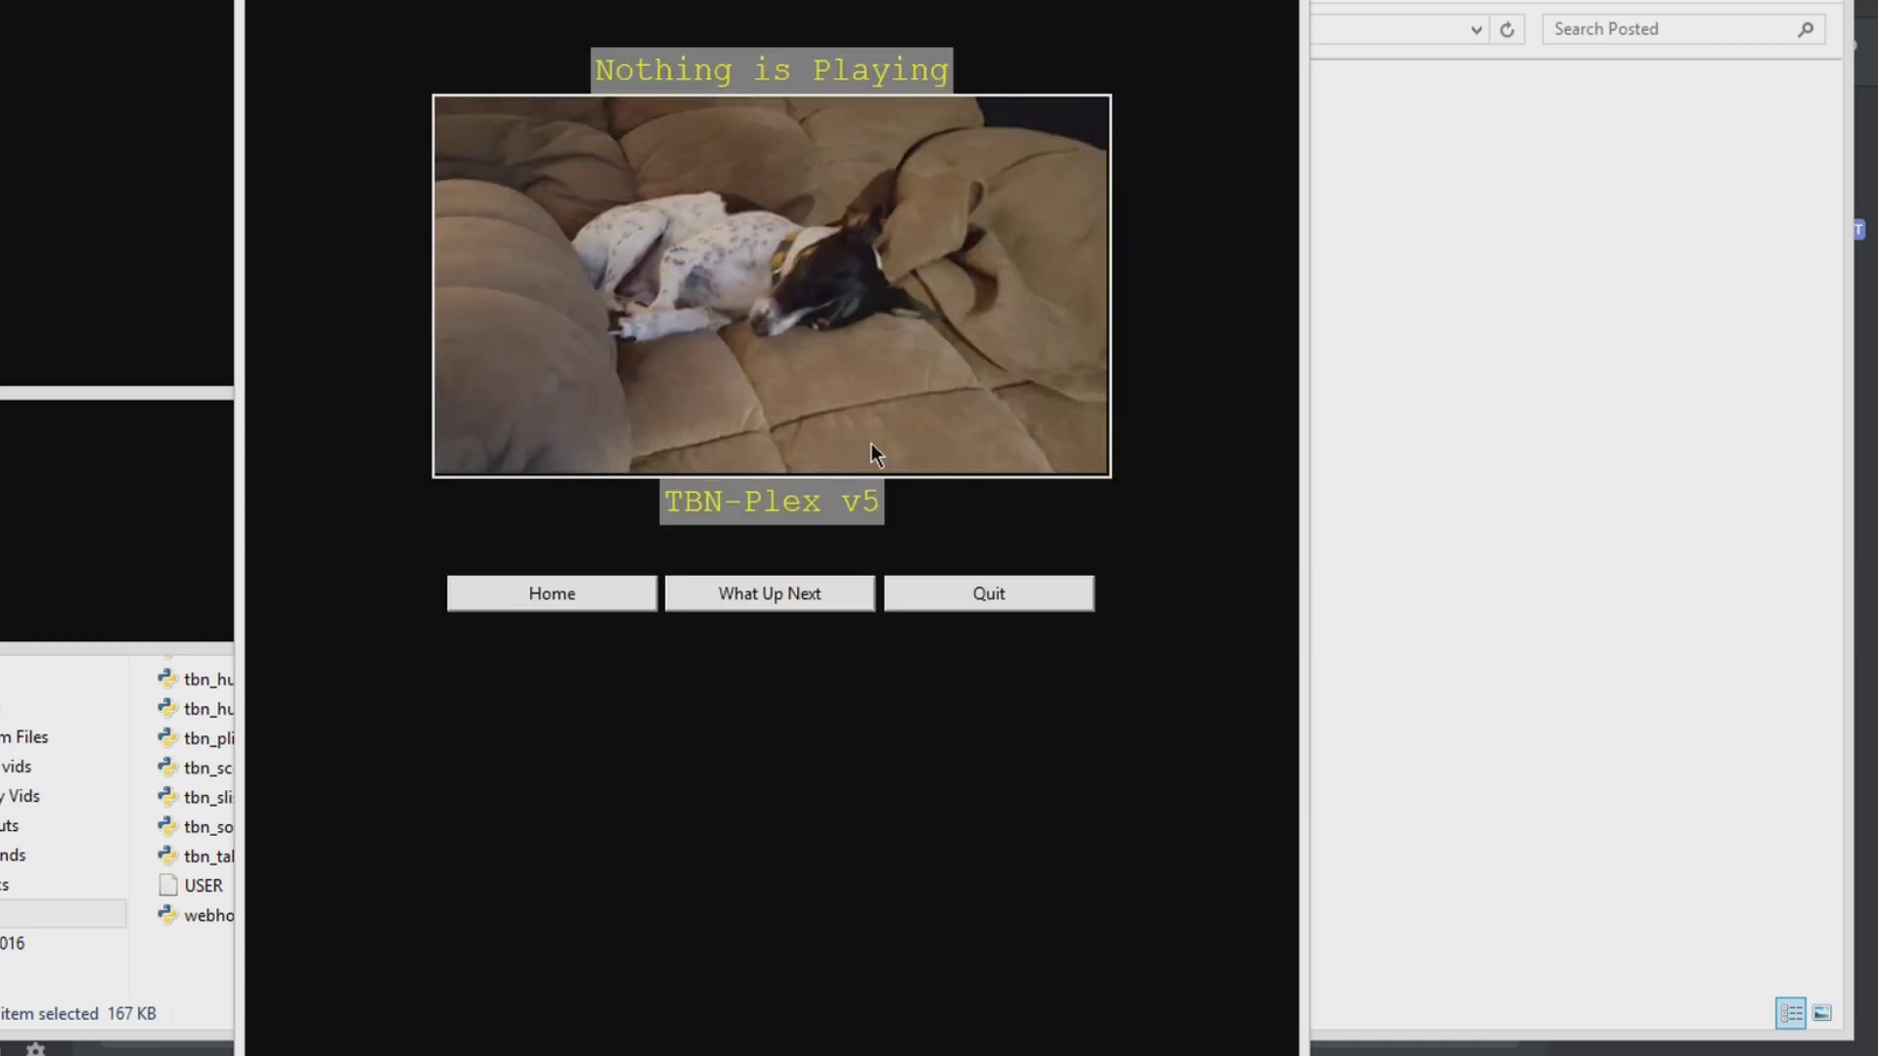
pyautogui.click(582, 594)
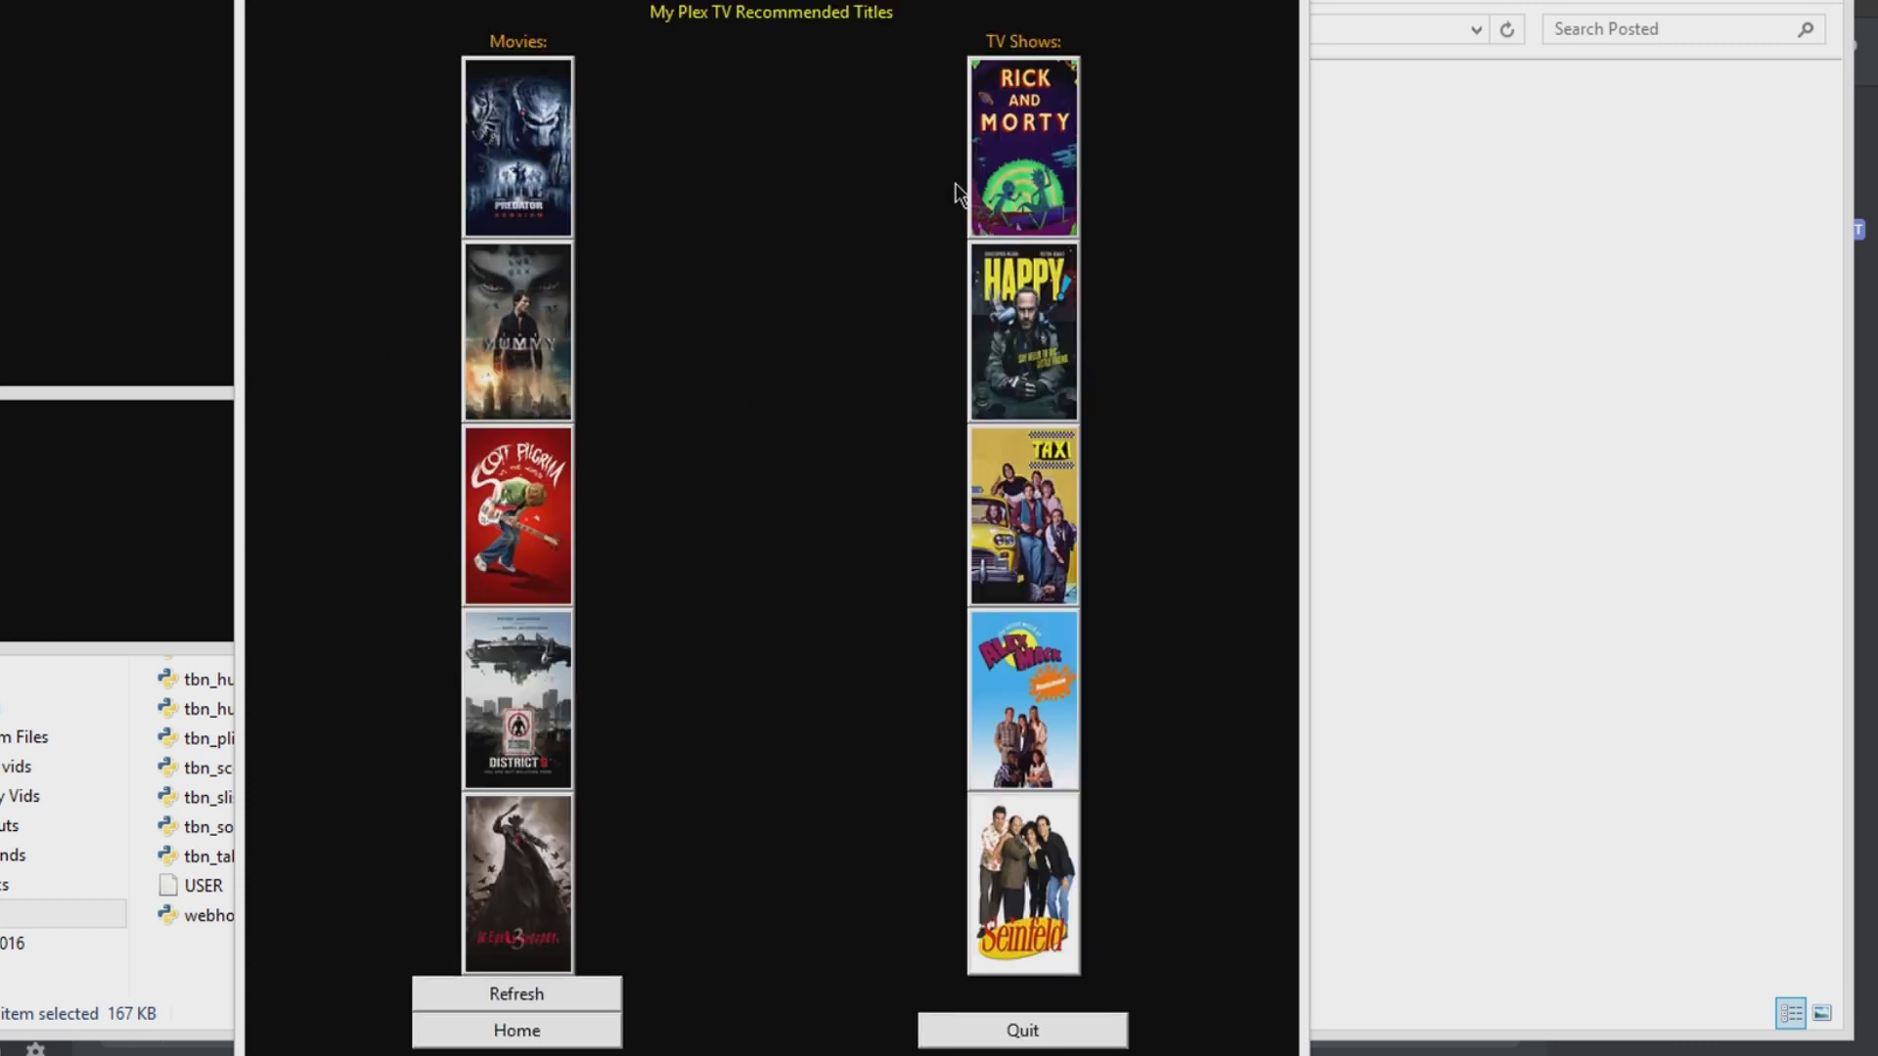
pyautogui.click(1029, 337)
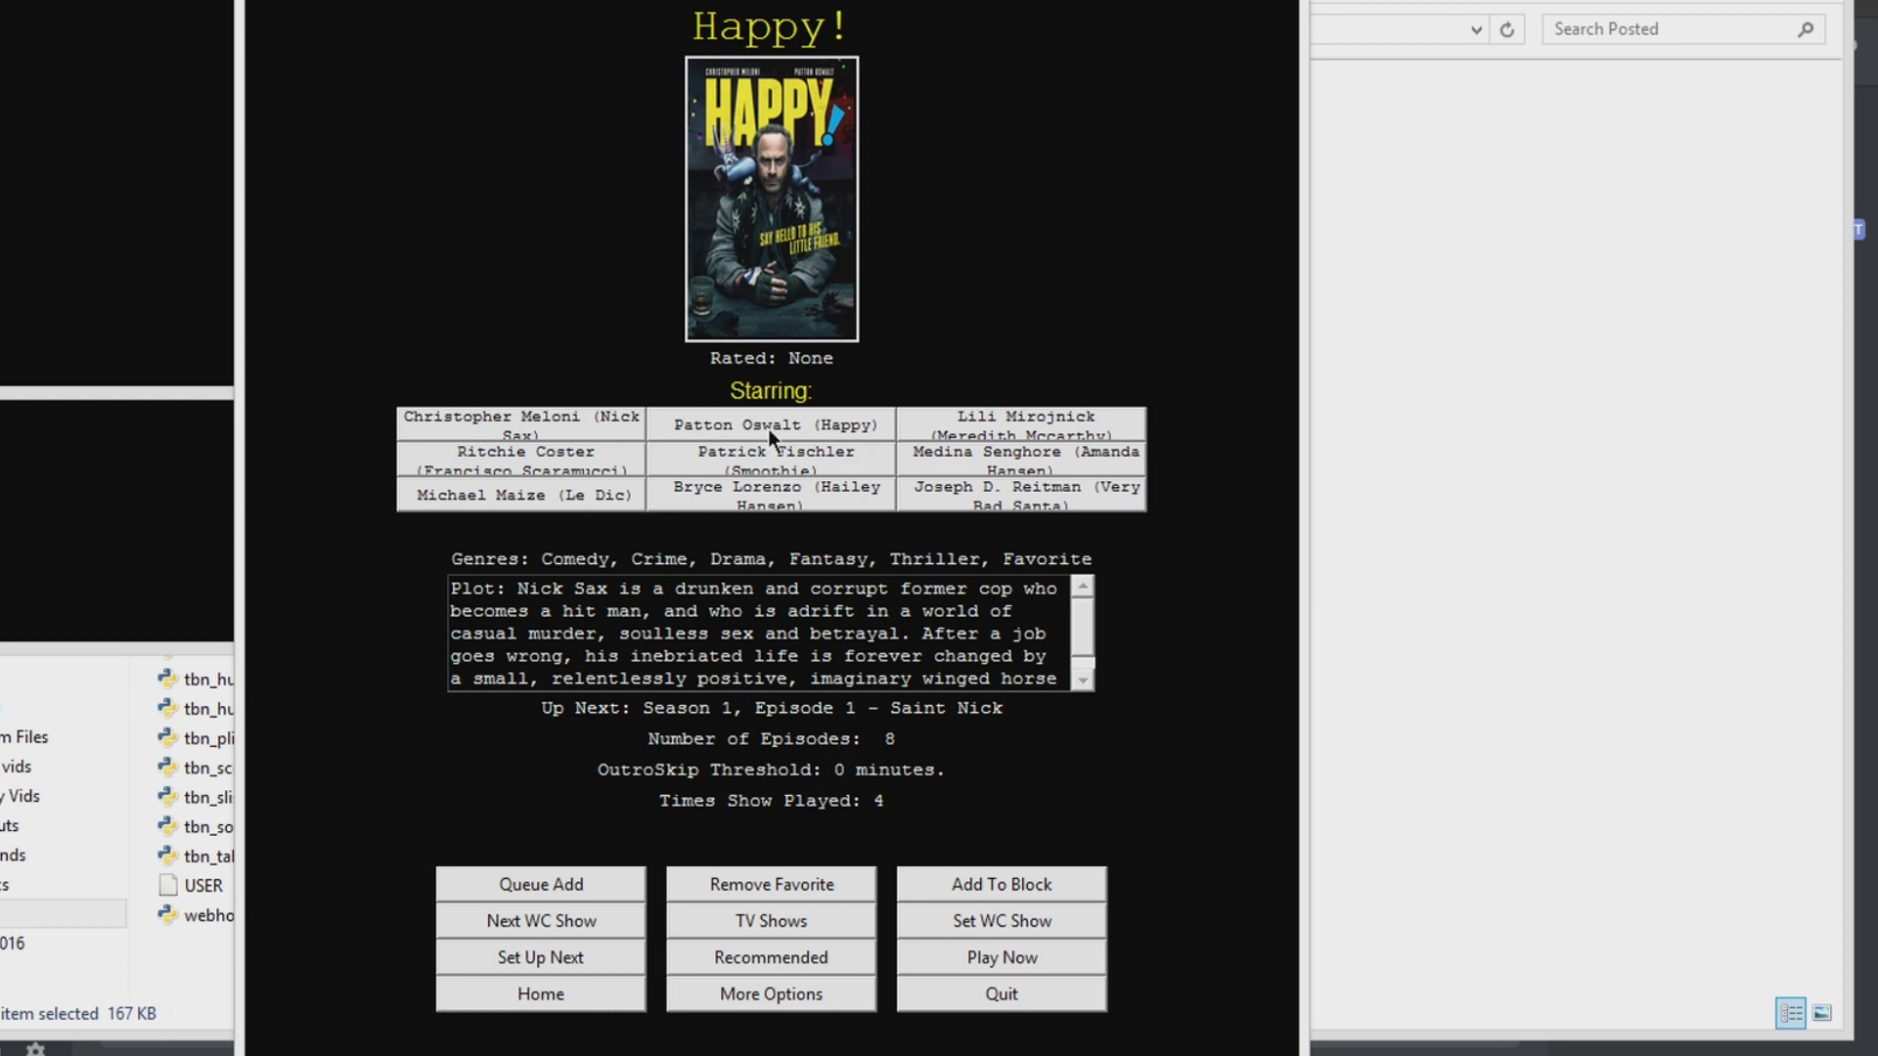
pyautogui.click(767, 427)
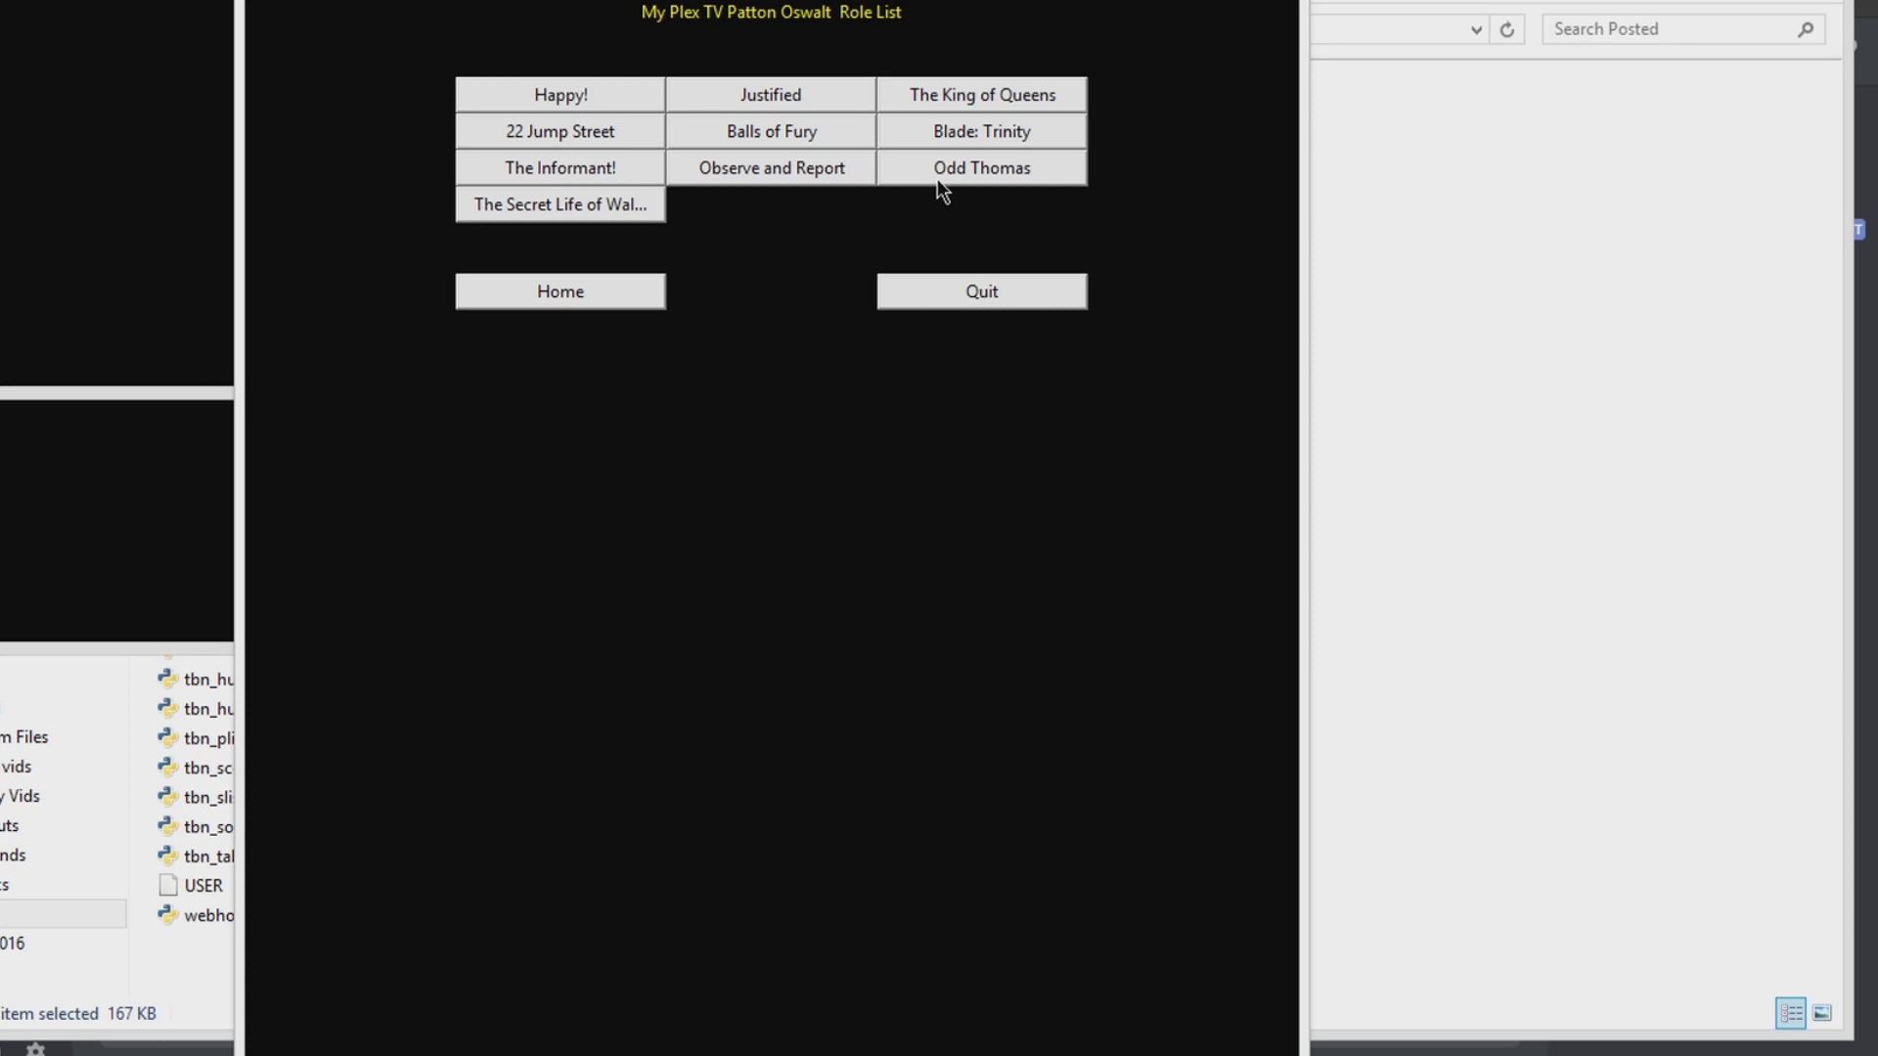
pyautogui.click(593, 291)
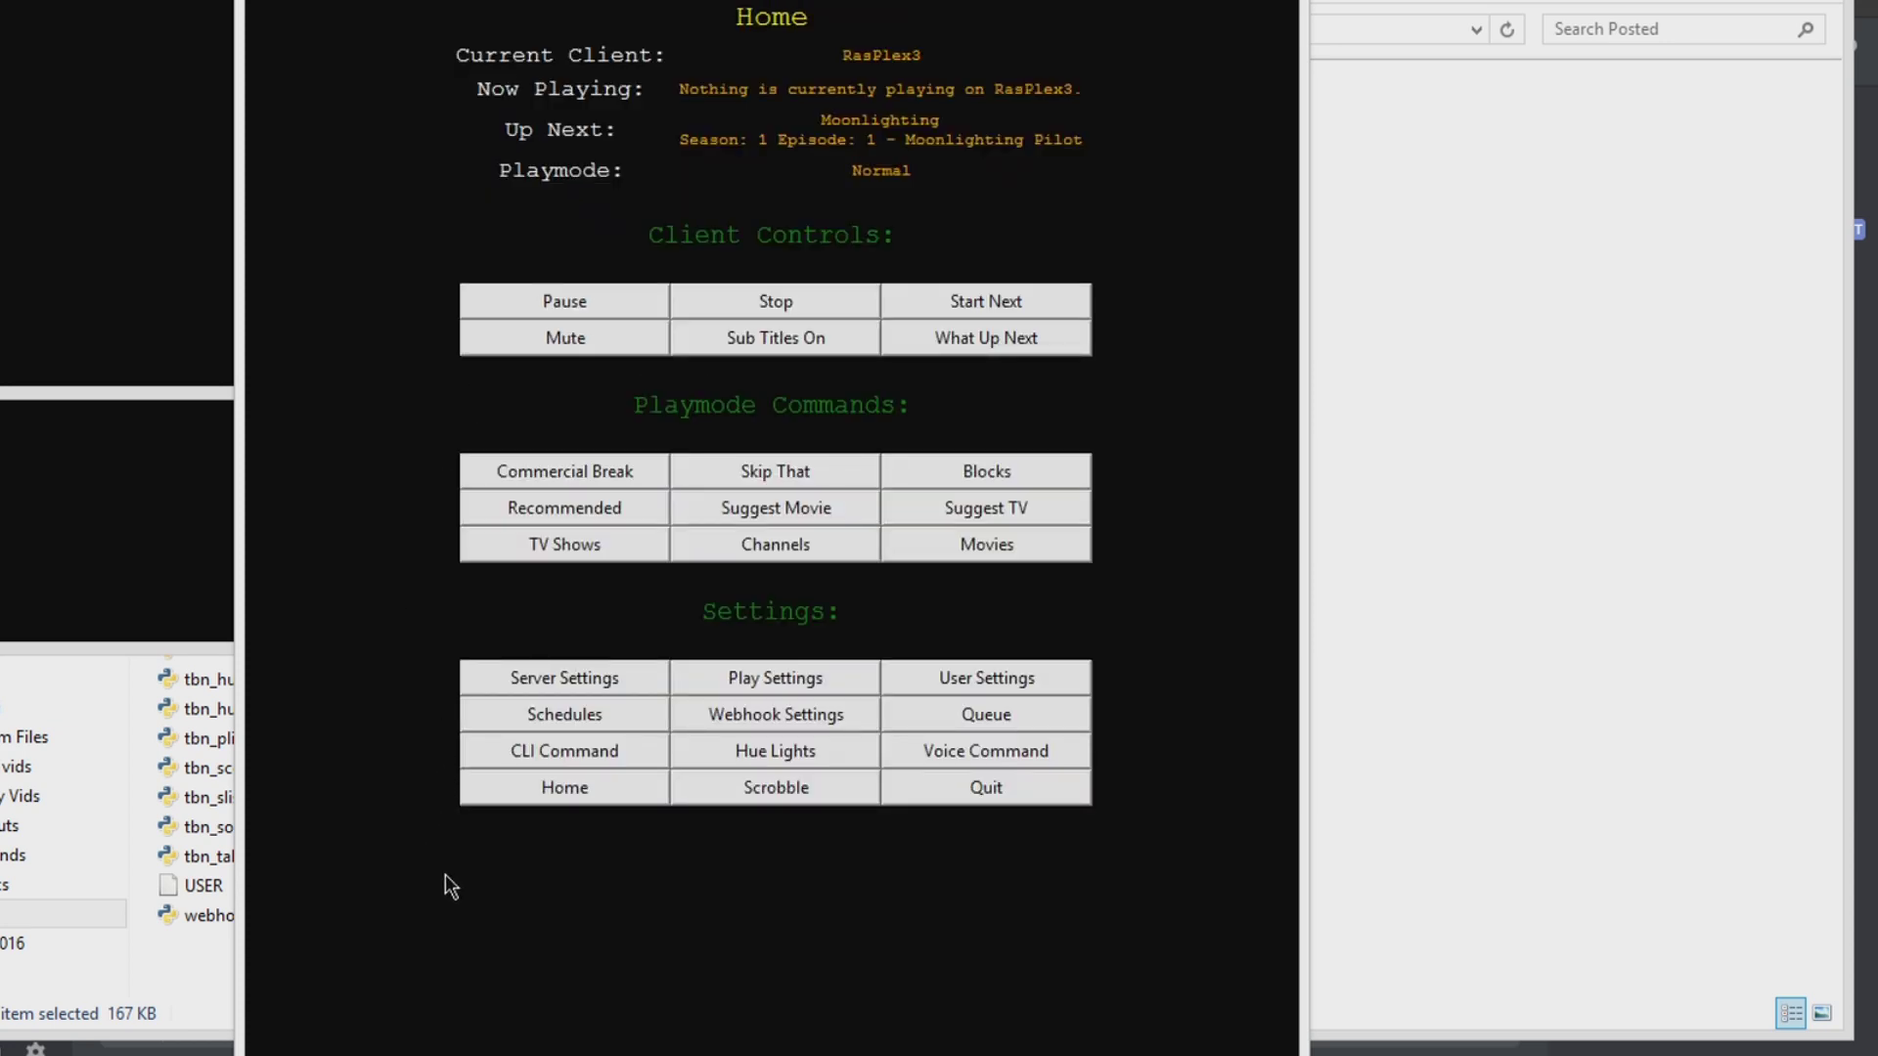
# Step: Open Hue Lights controls and enter bridge IP 192.168.1.126 in the console
pyautogui.click(770, 755)
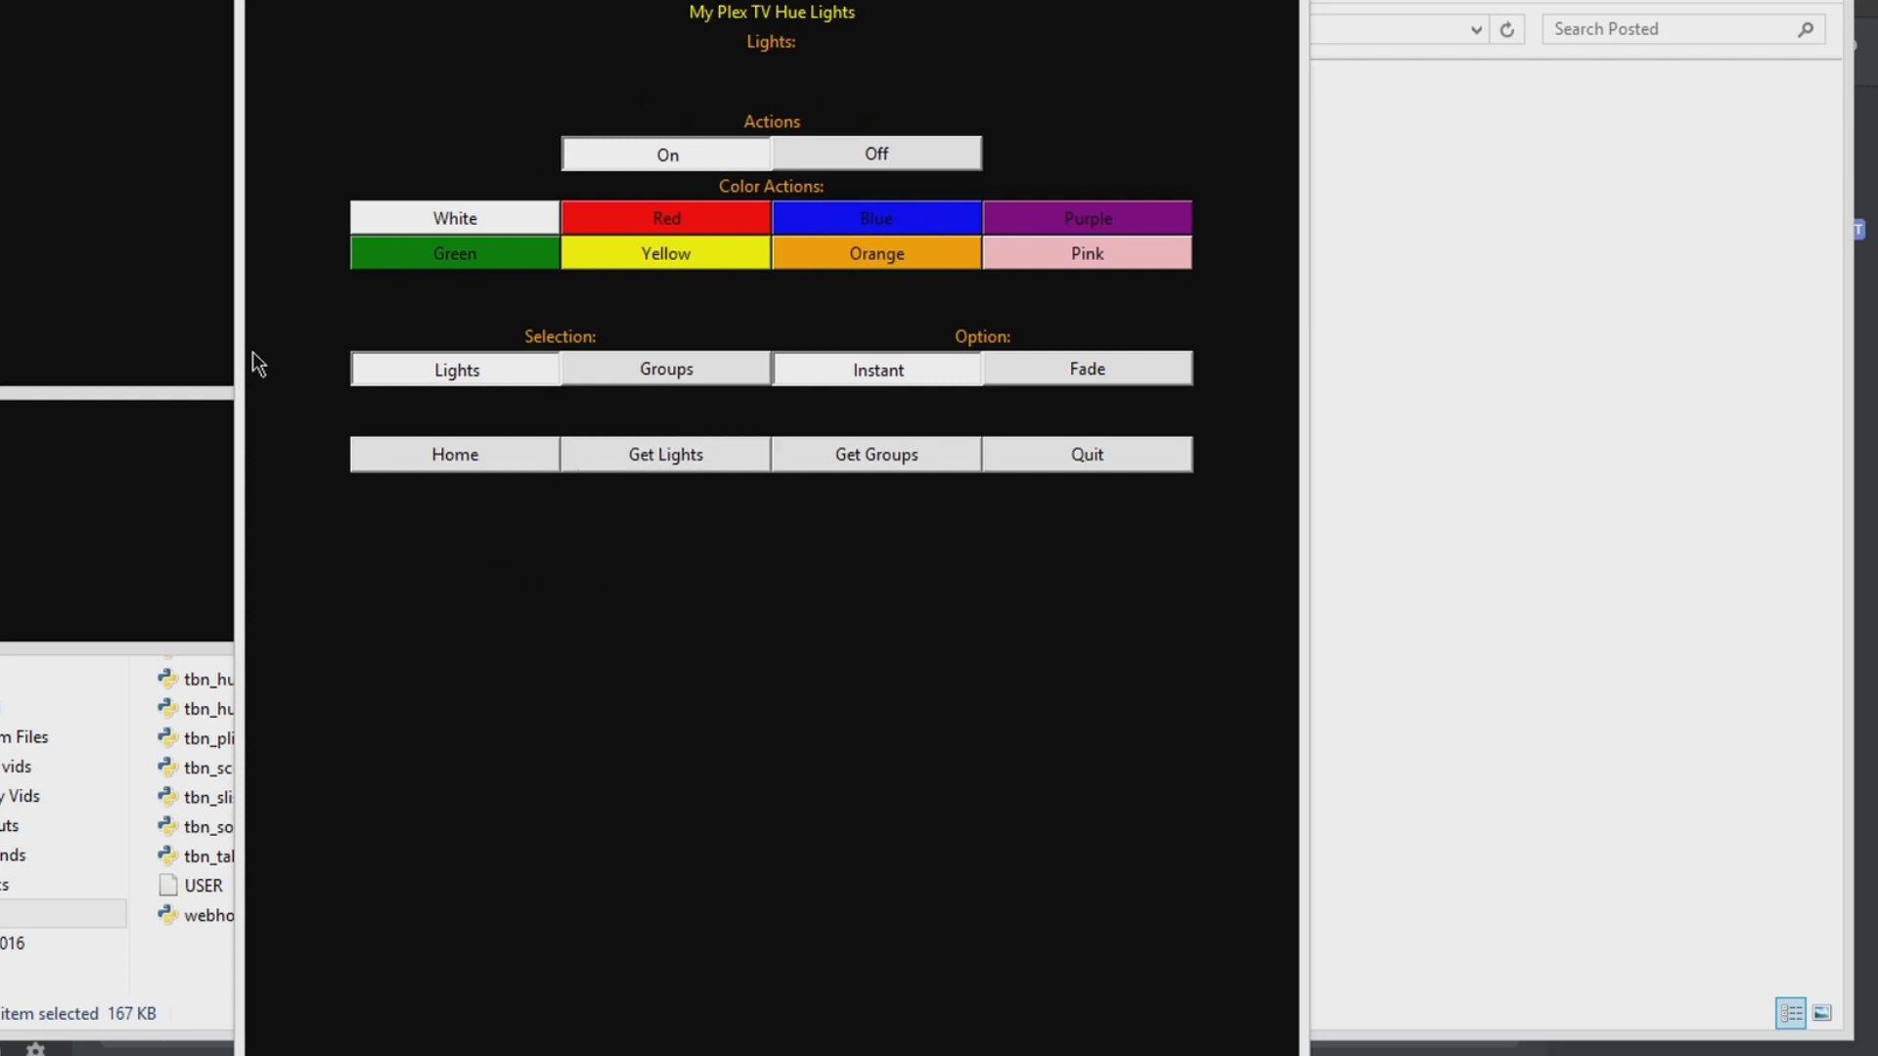
pyautogui.moveTo(674, 2); pyautogui.dragTo(1266, 0)
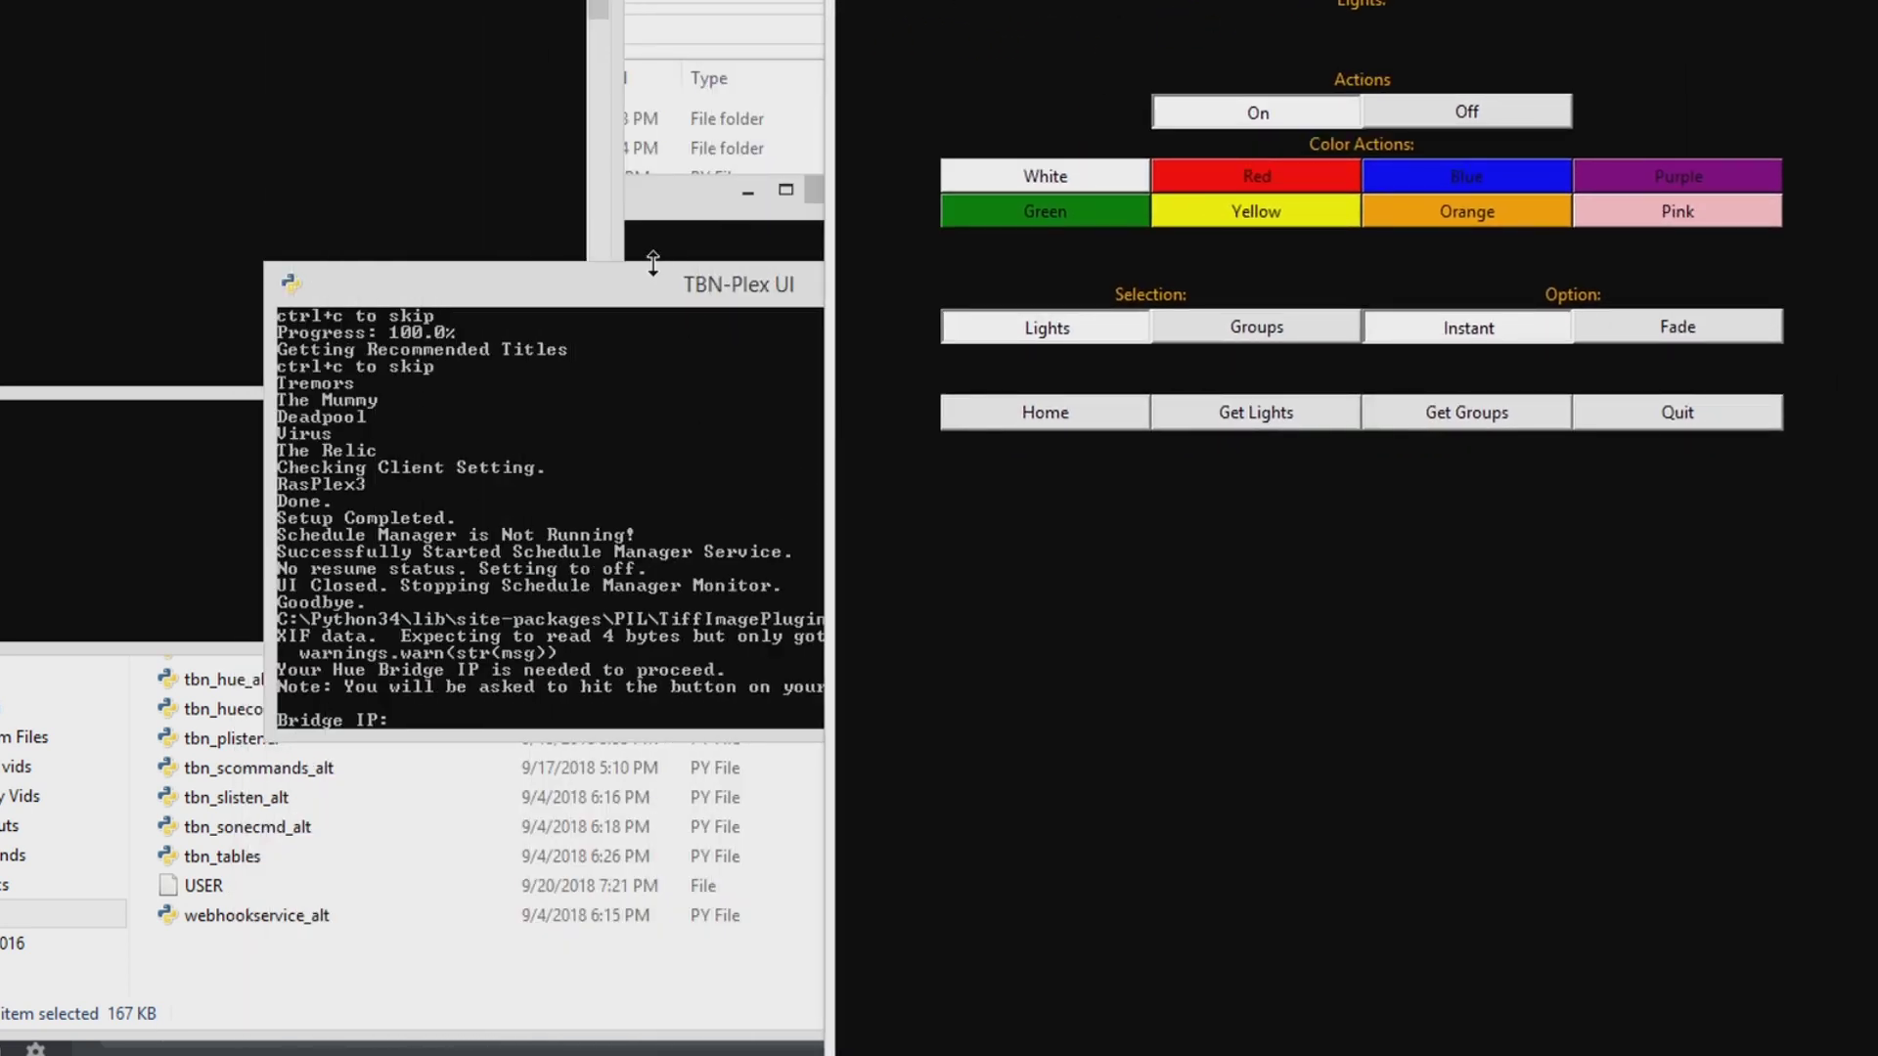
pyautogui.moveTo(645, 279); pyautogui.dragTo(436, 401)
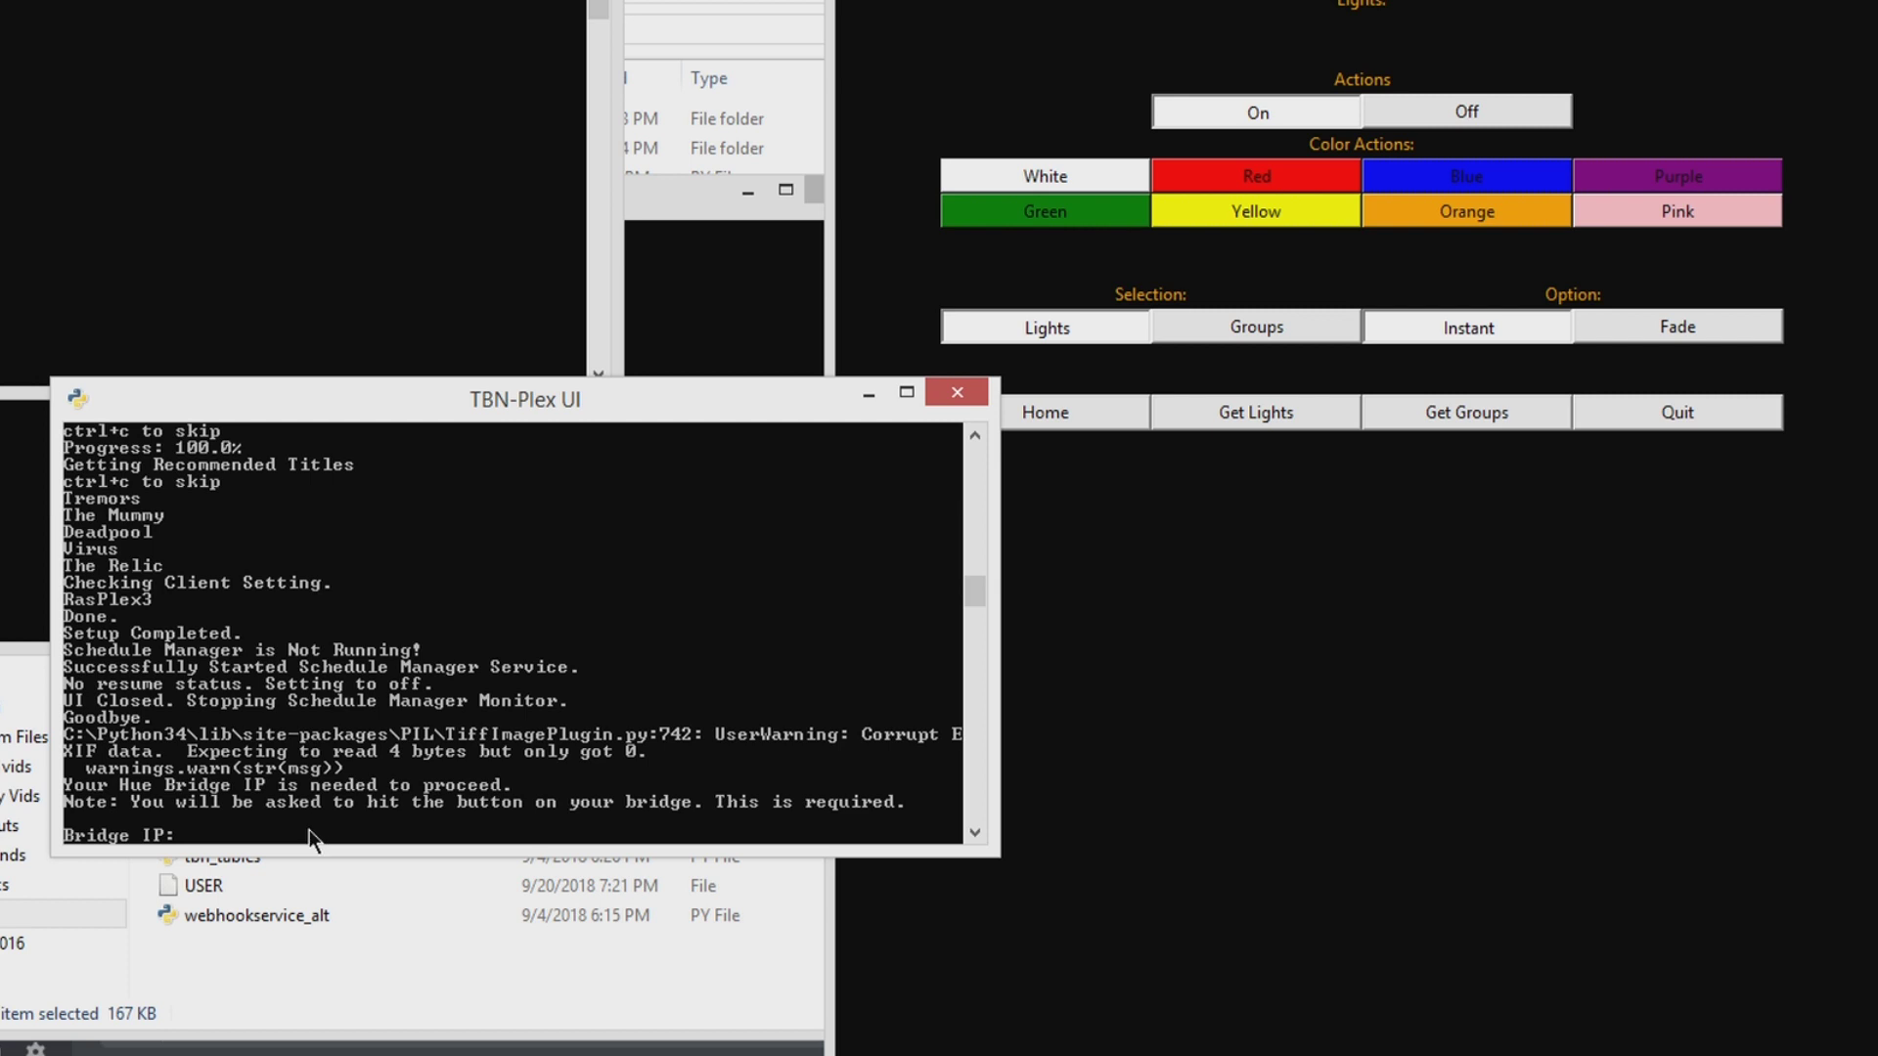
pyautogui.write('192.168.1.126')
pyautogui.press('Return')
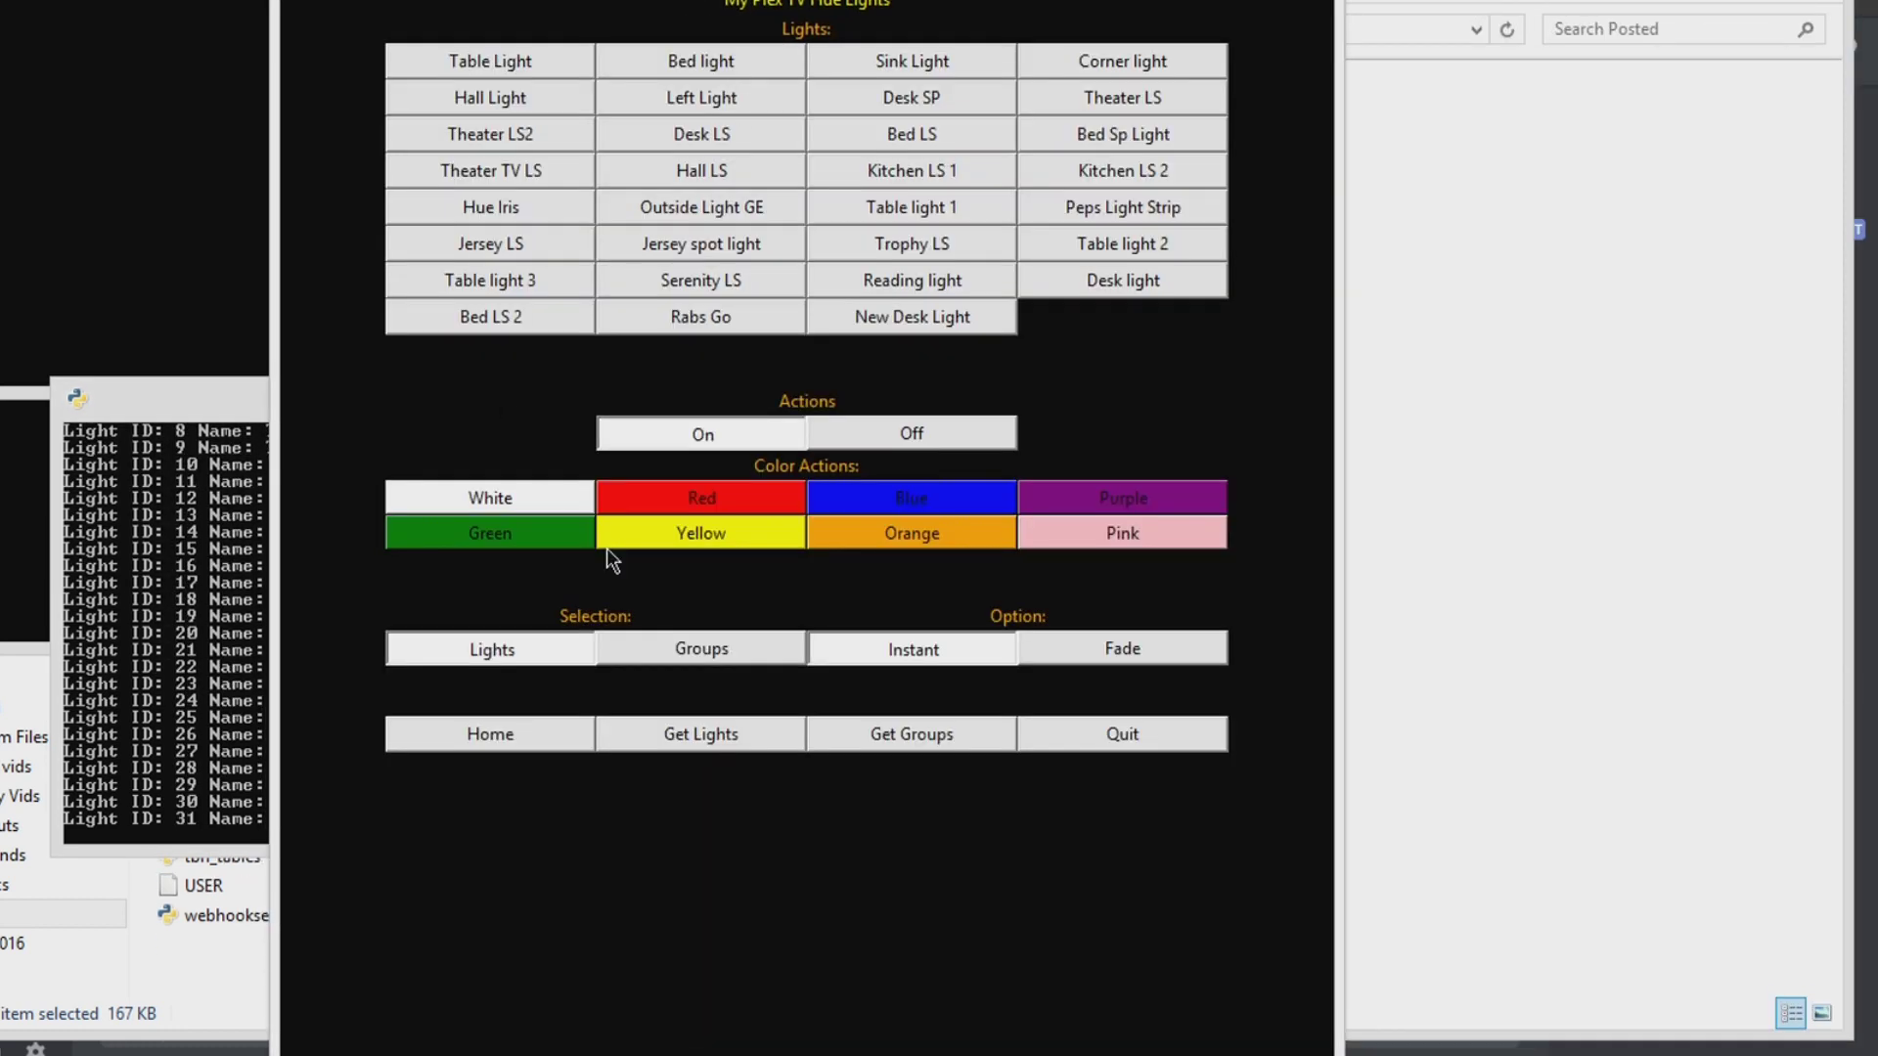
# Step: Fetch the Hue light groups, switch back to individual lights, and return Home
pyautogui.click(710, 647)
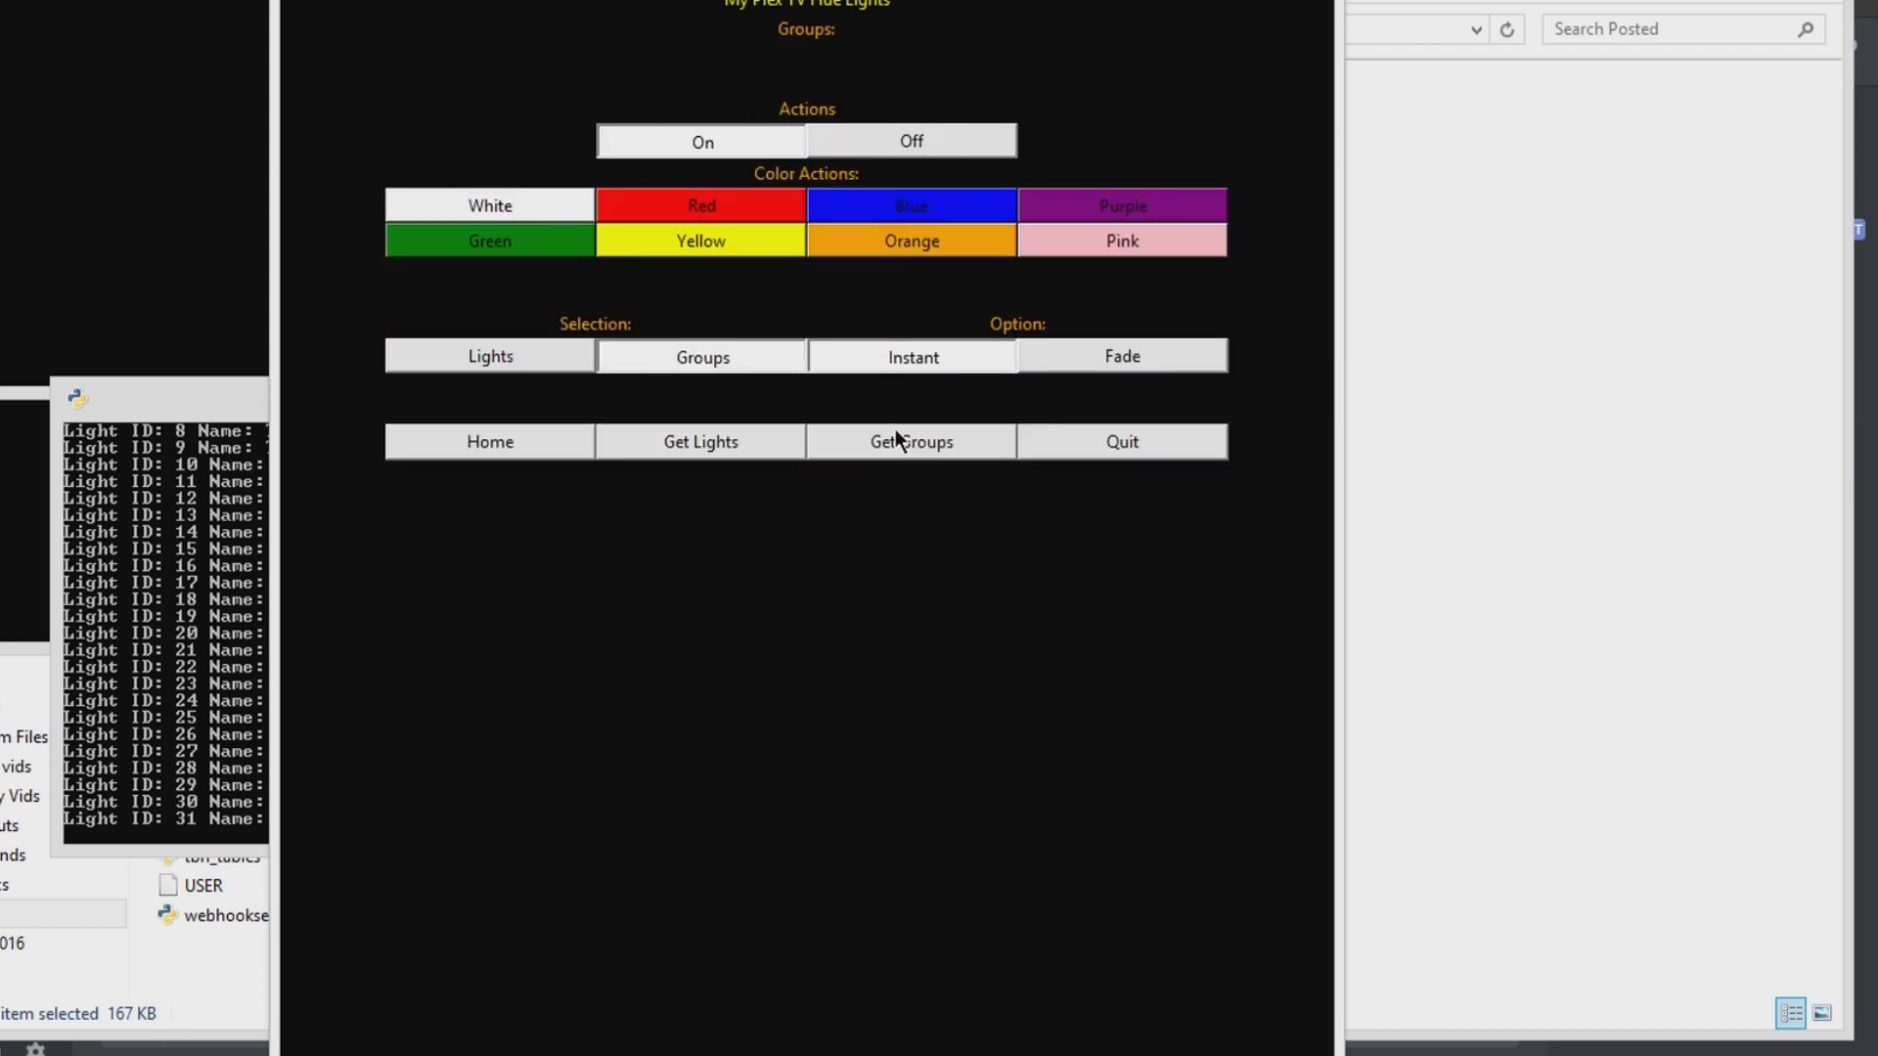
pyautogui.click(893, 435)
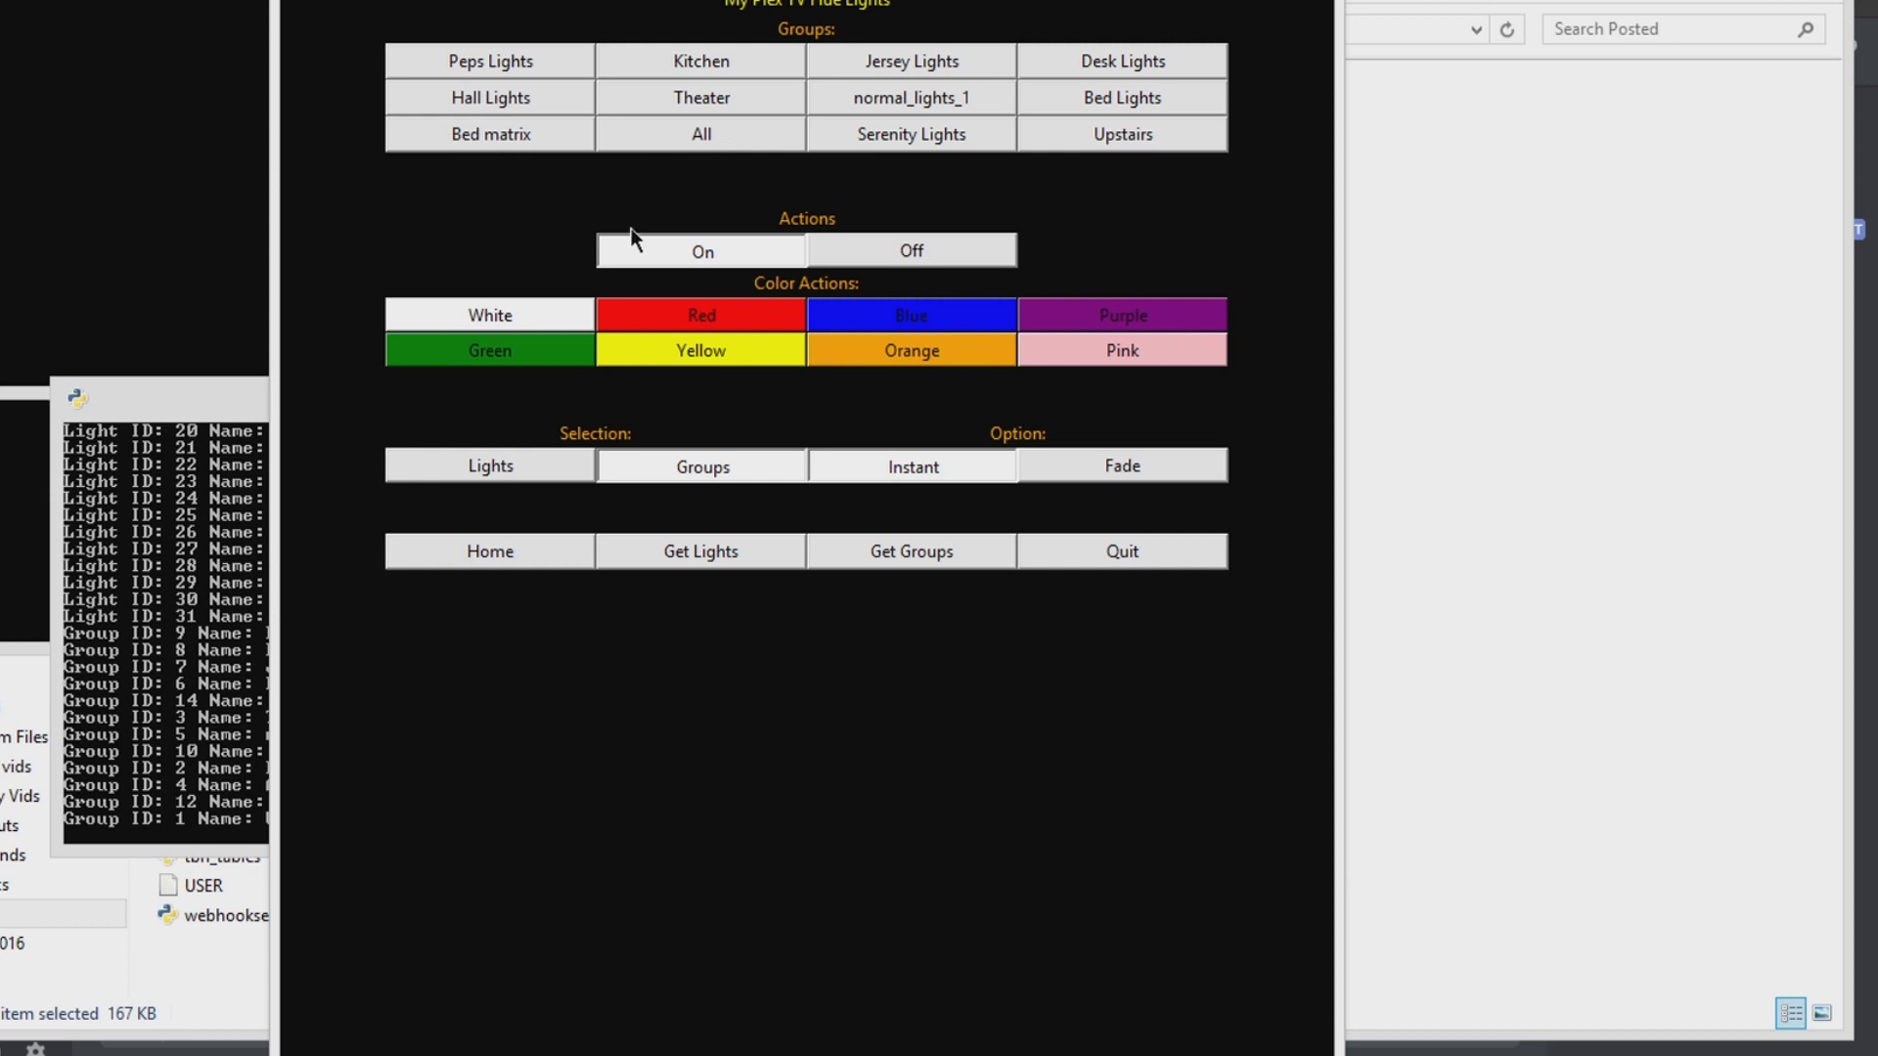
pyautogui.click(567, 475)
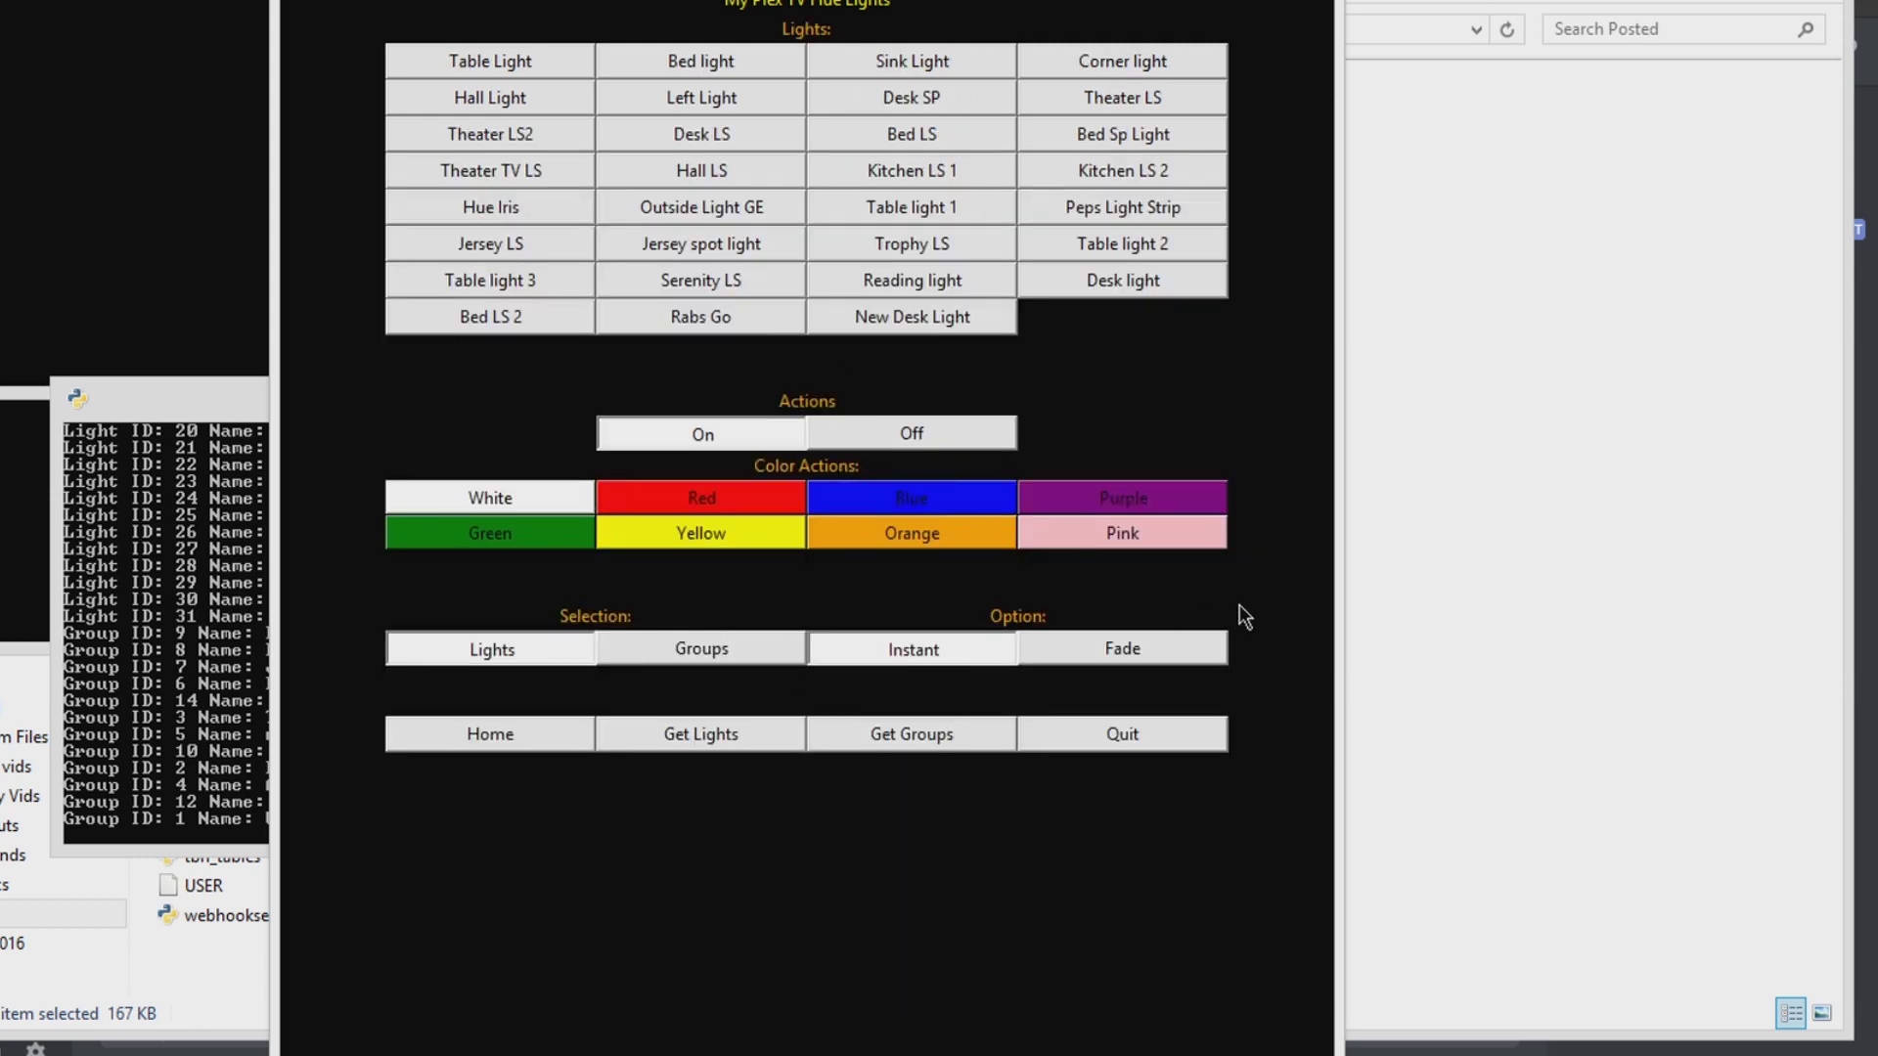
pyautogui.click(536, 735)
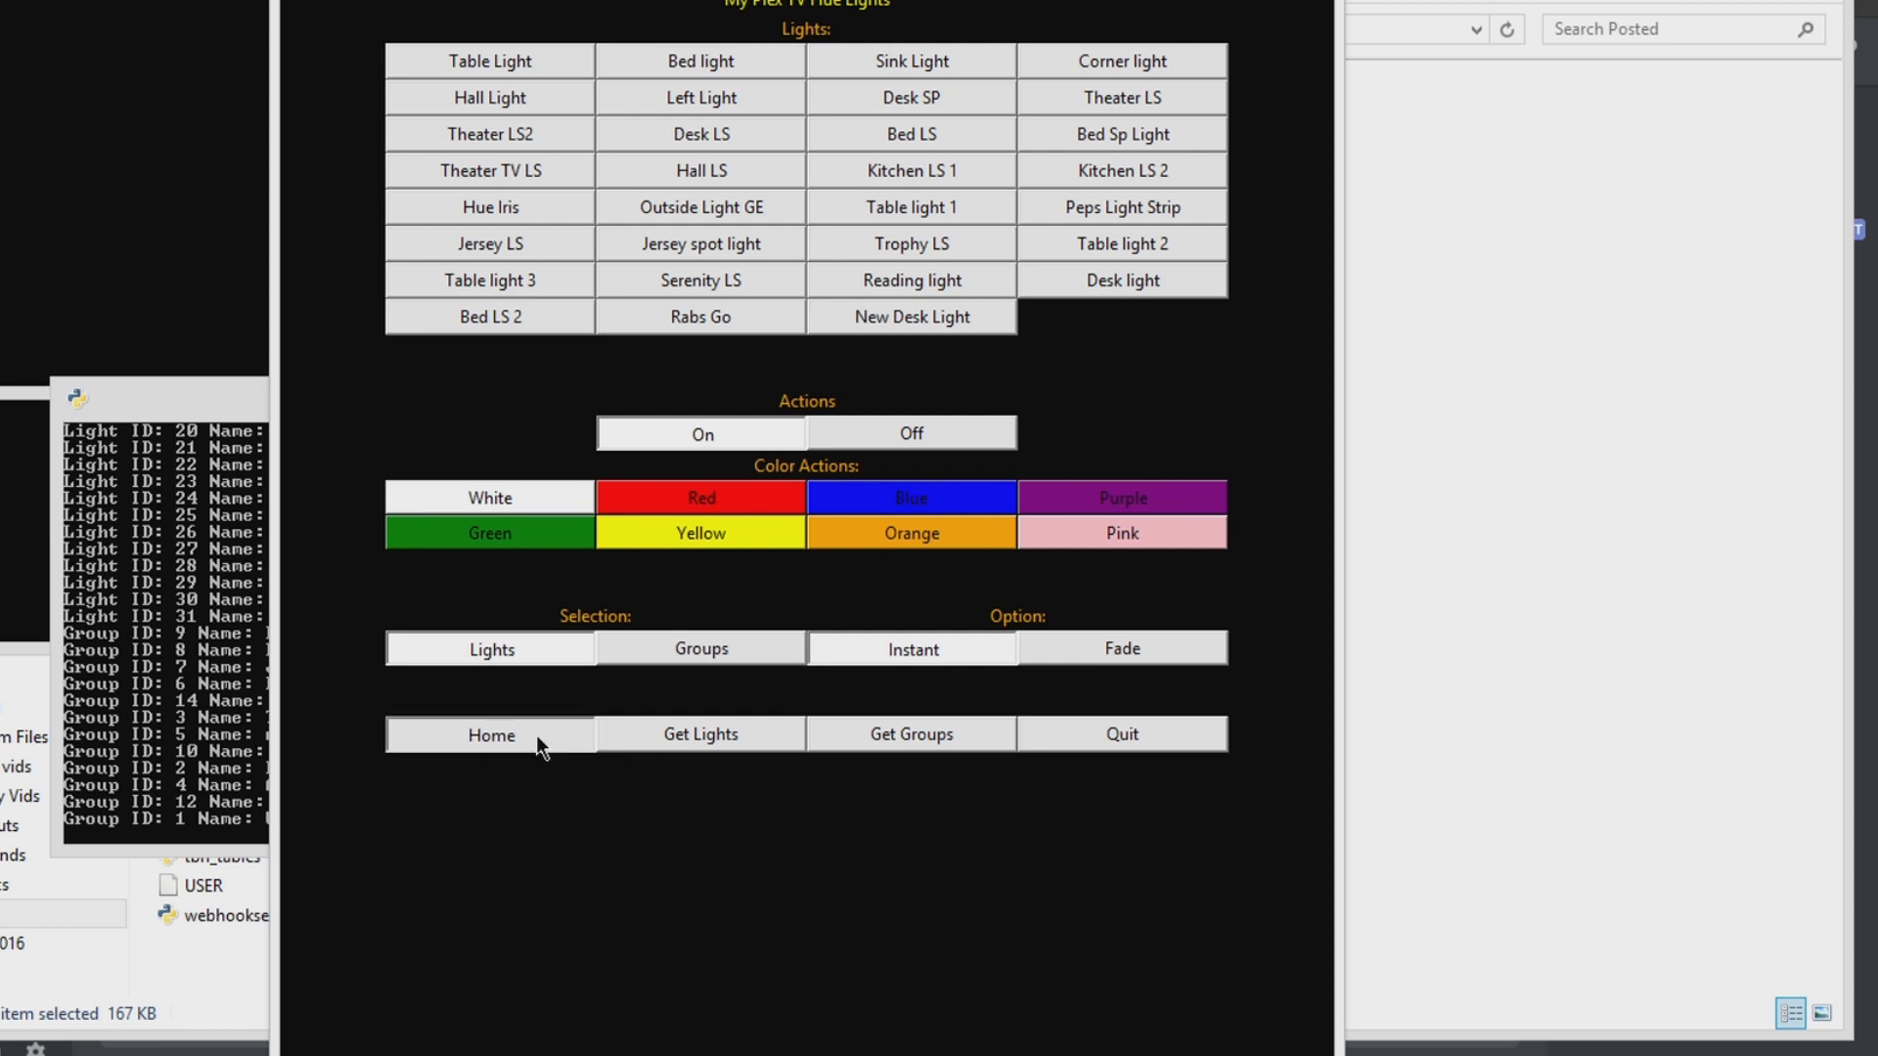
pyautogui.click(785, 698)
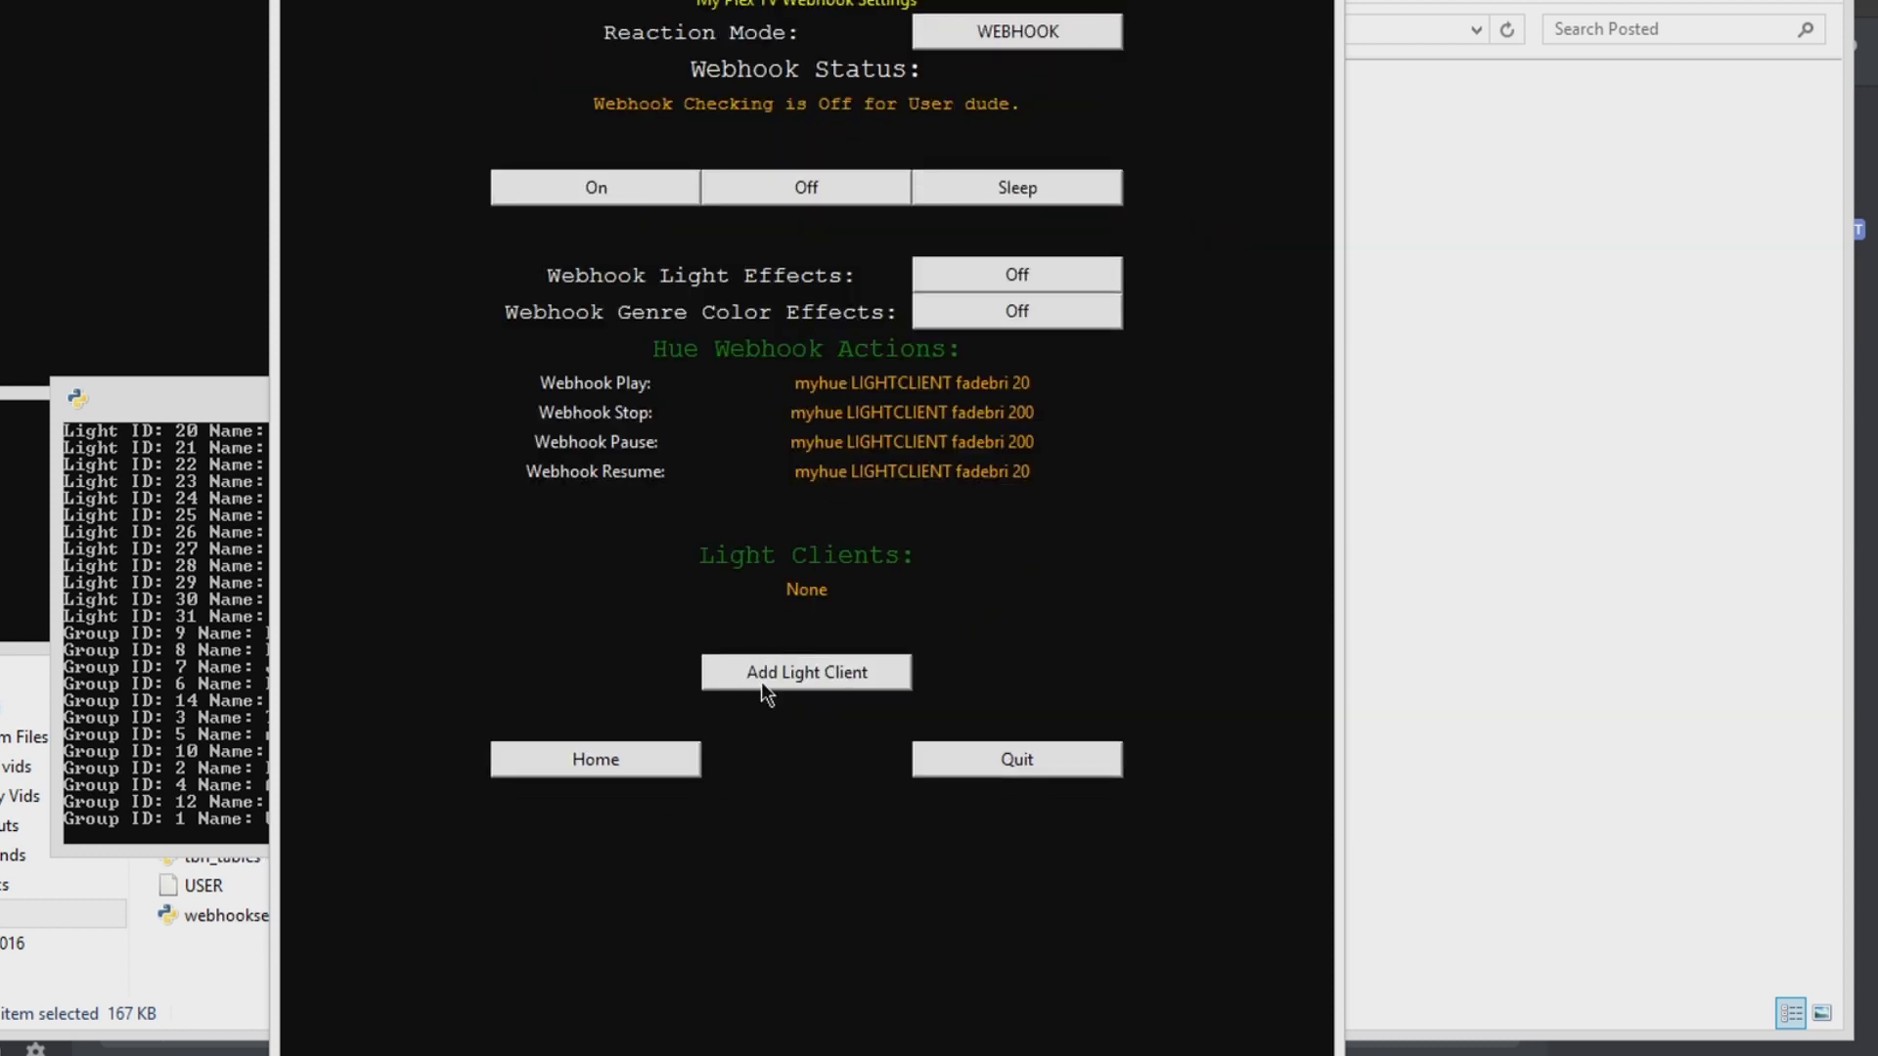
# Step: Add a light client named RasPlex3 with light/group Upstairs
pyautogui.click(787, 675)
pyautogui.click(828, 70)
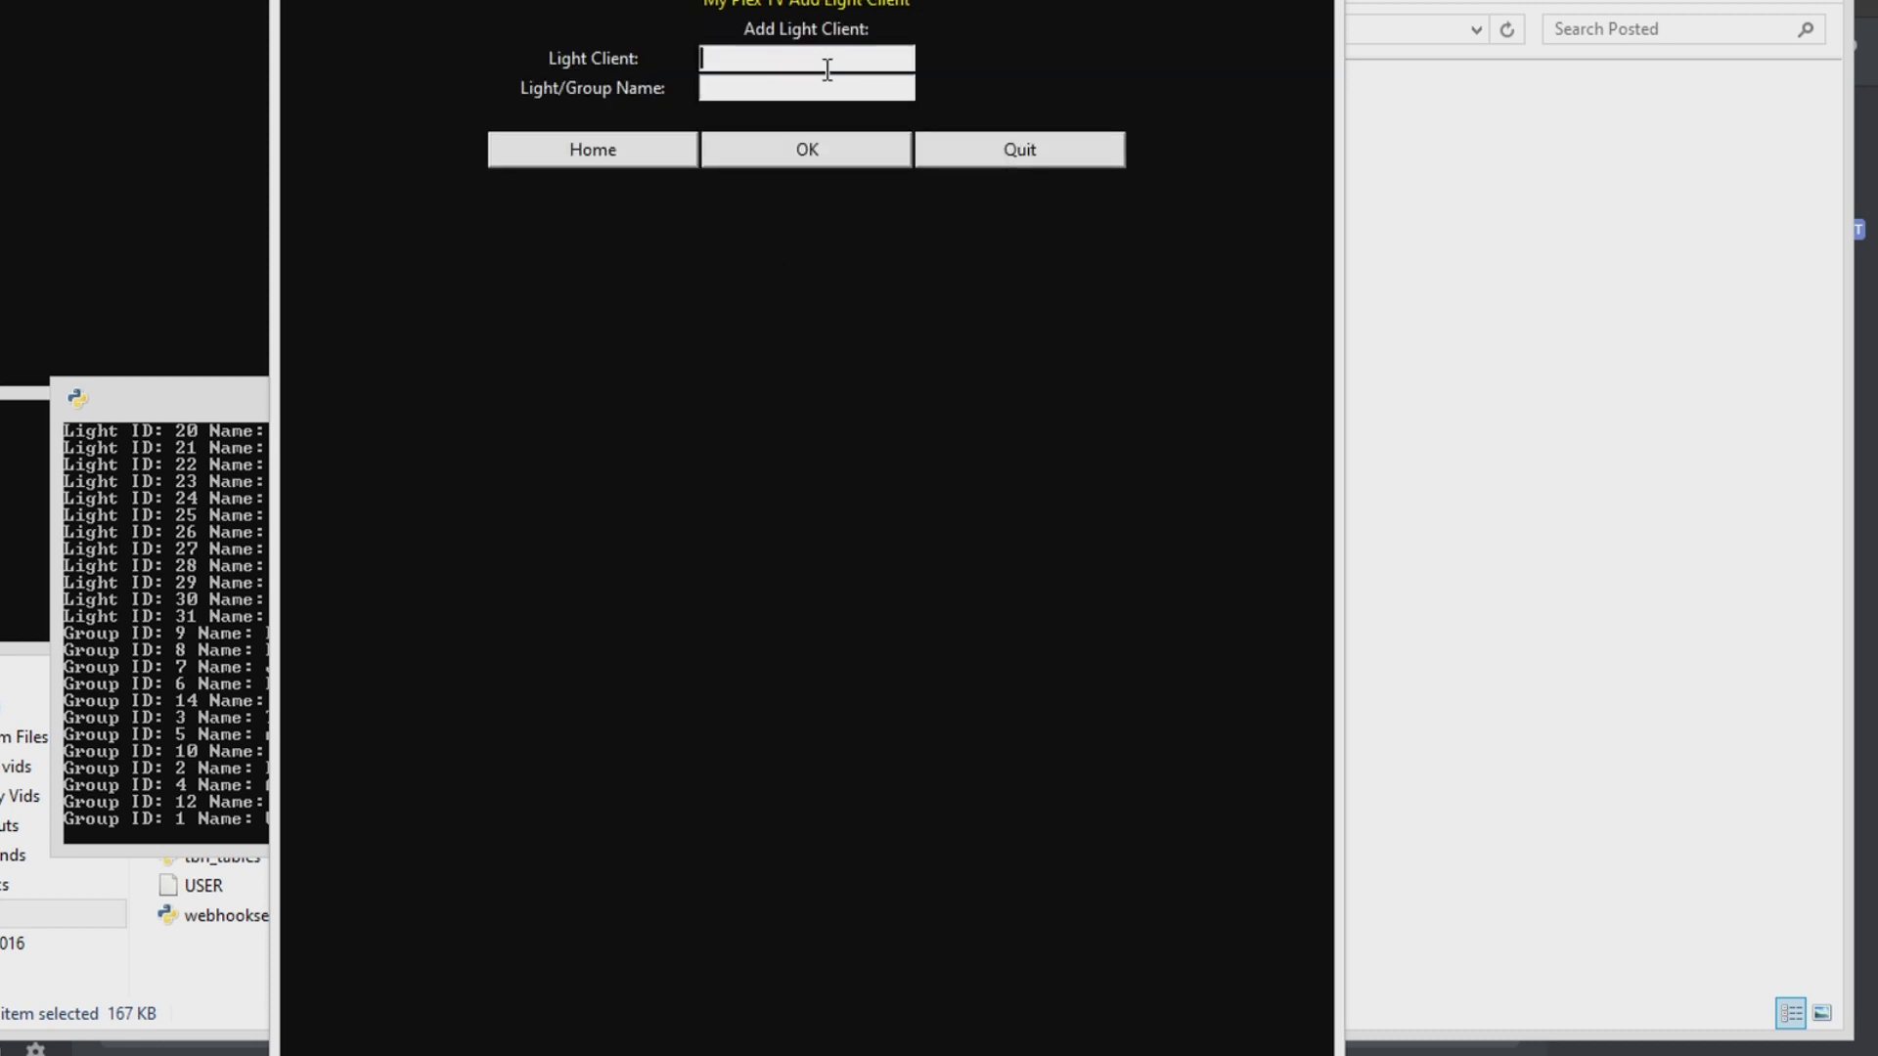
pyautogui.write('RasPlex3')
pyautogui.press('Tab')
pyautogui.write('Upstairs')
pyautogui.click(706, 150)
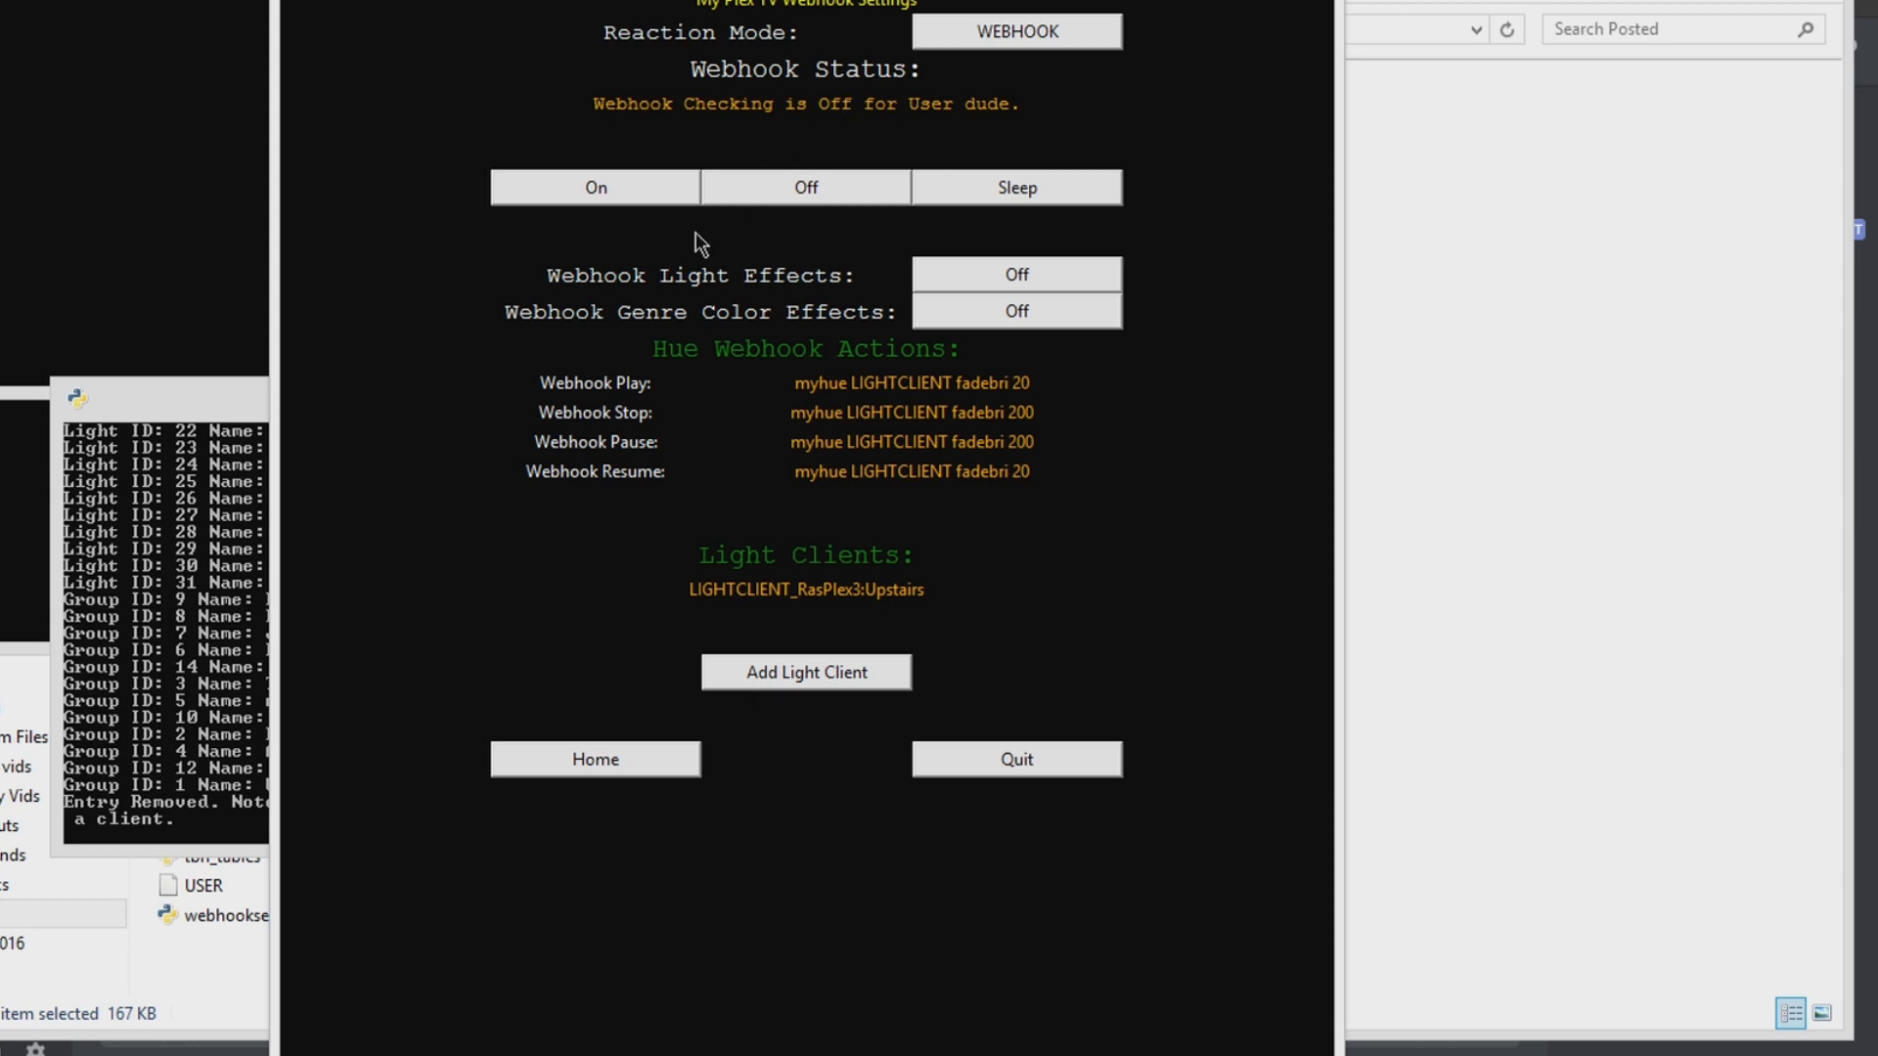
# Step: Turn Webhook Light Effects On, set Reaction Mode to ALERT, and return Home
pyautogui.click(1003, 277)
pyautogui.click(994, 39)
pyautogui.click(612, 753)
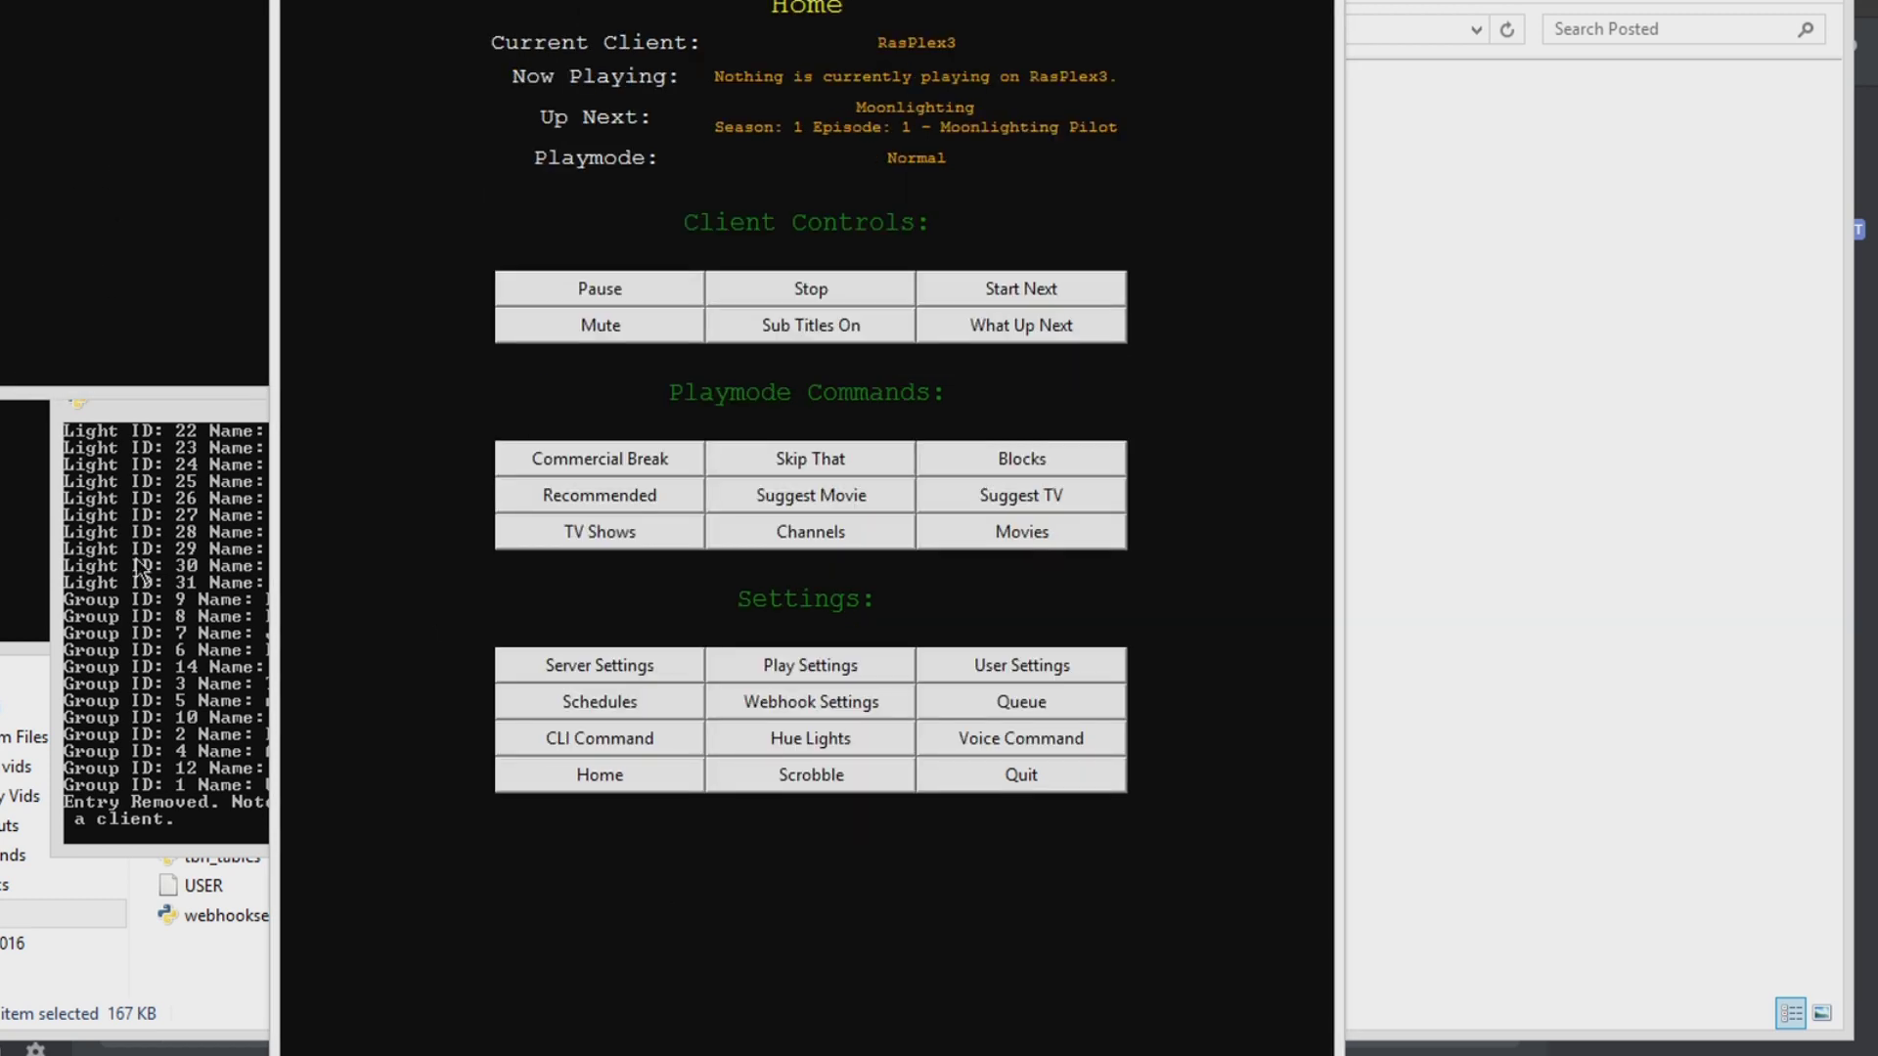
pyautogui.click(655, 651)
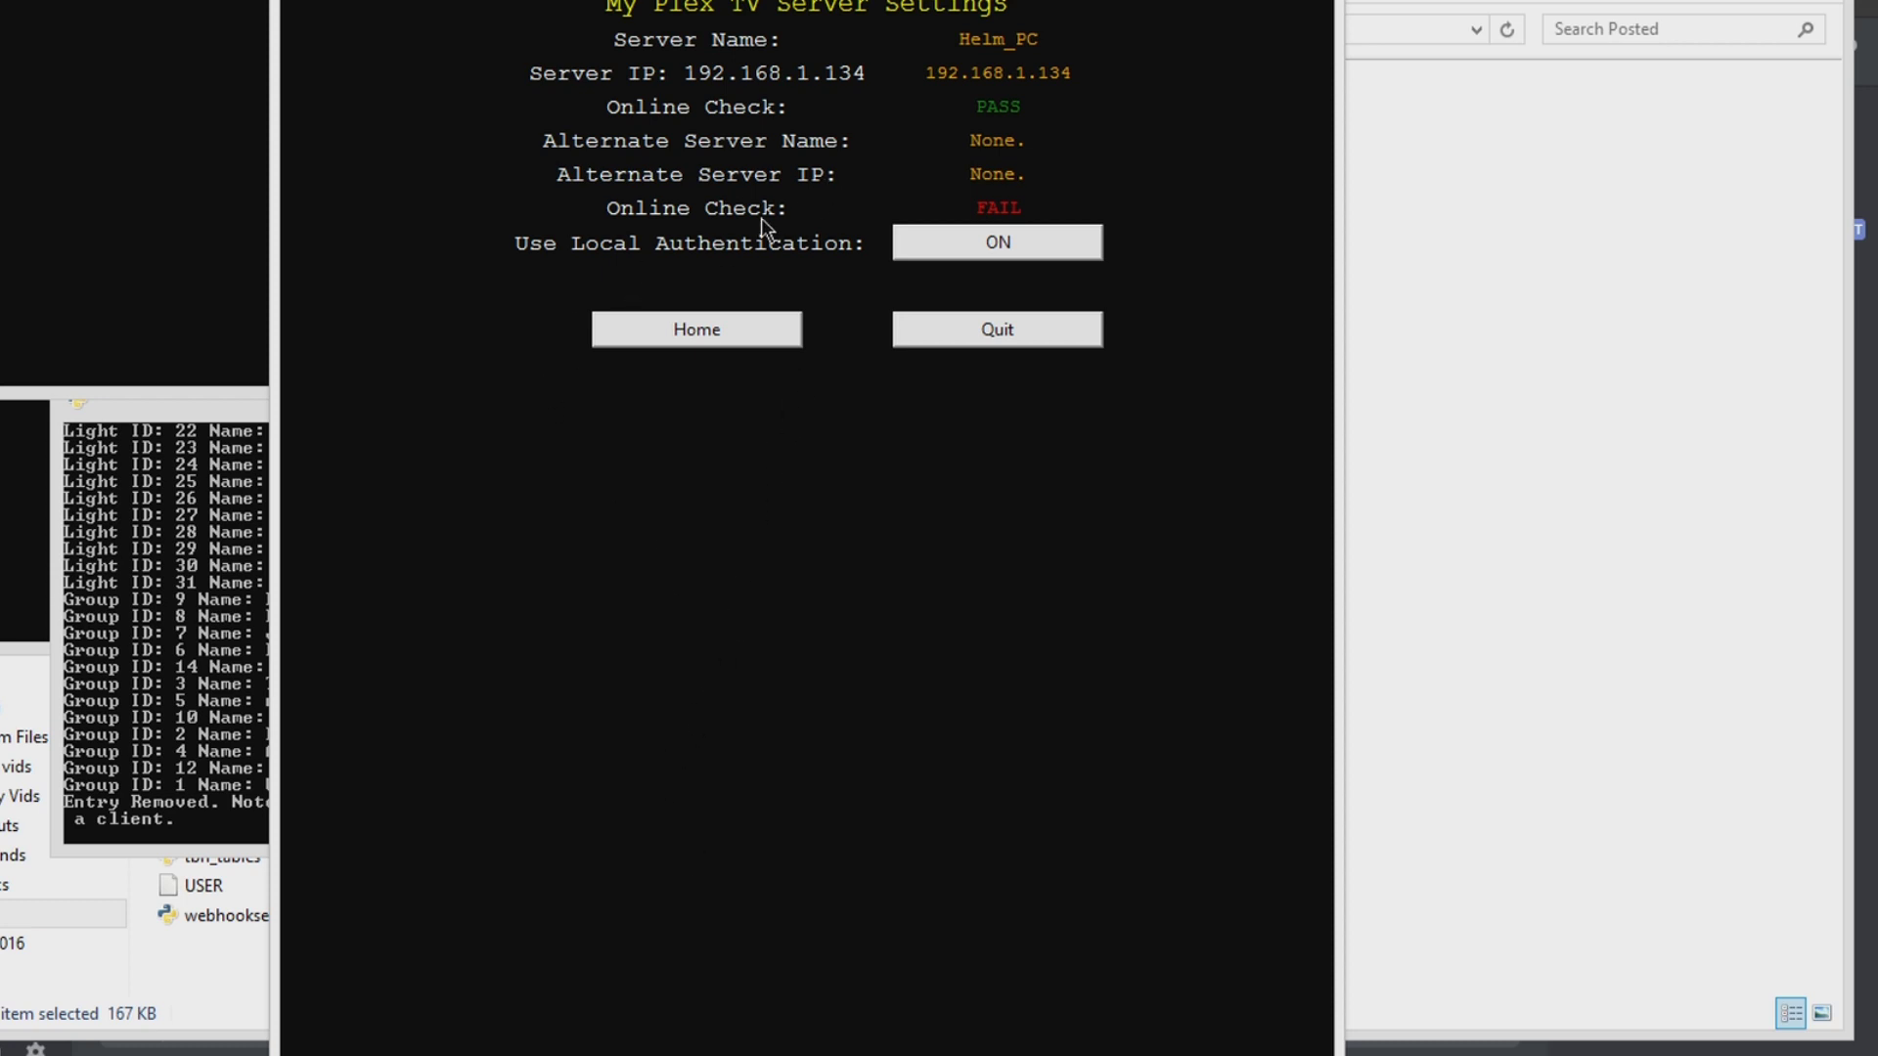
pyautogui.click(738, 342)
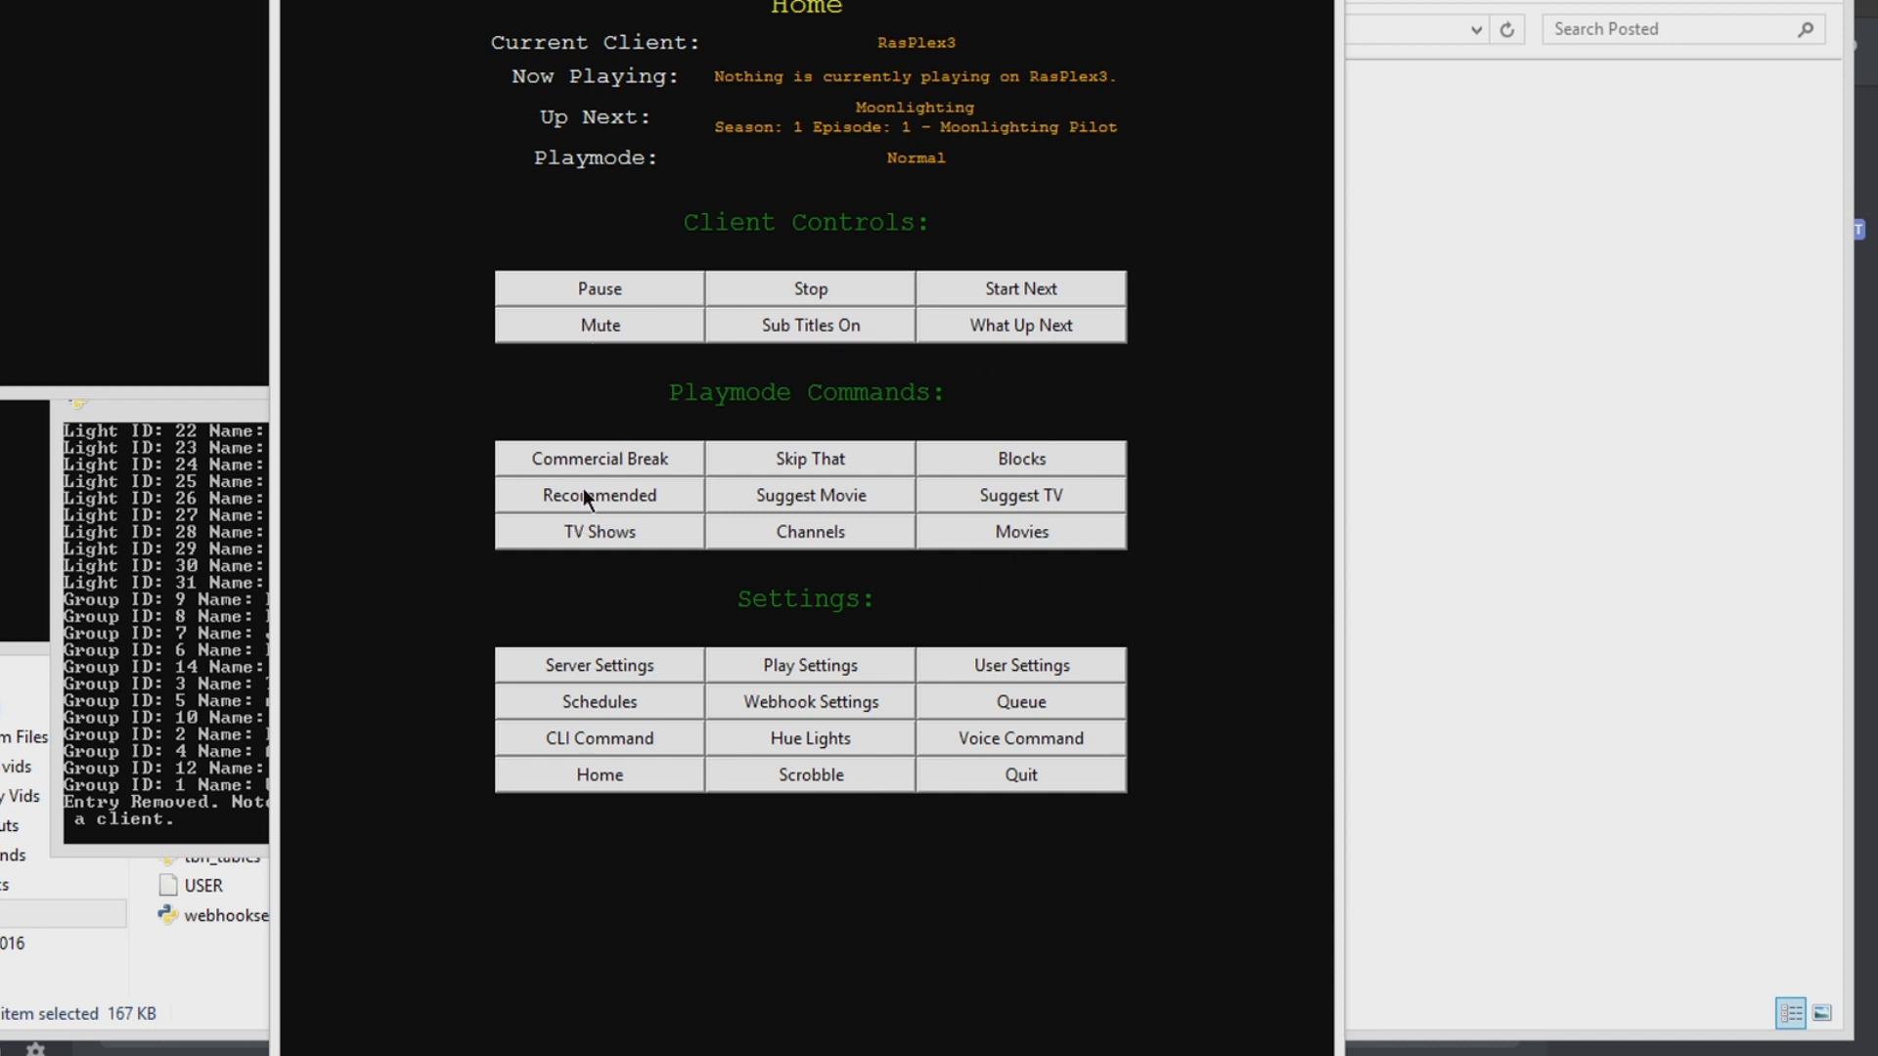
pyautogui.click(765, 496)
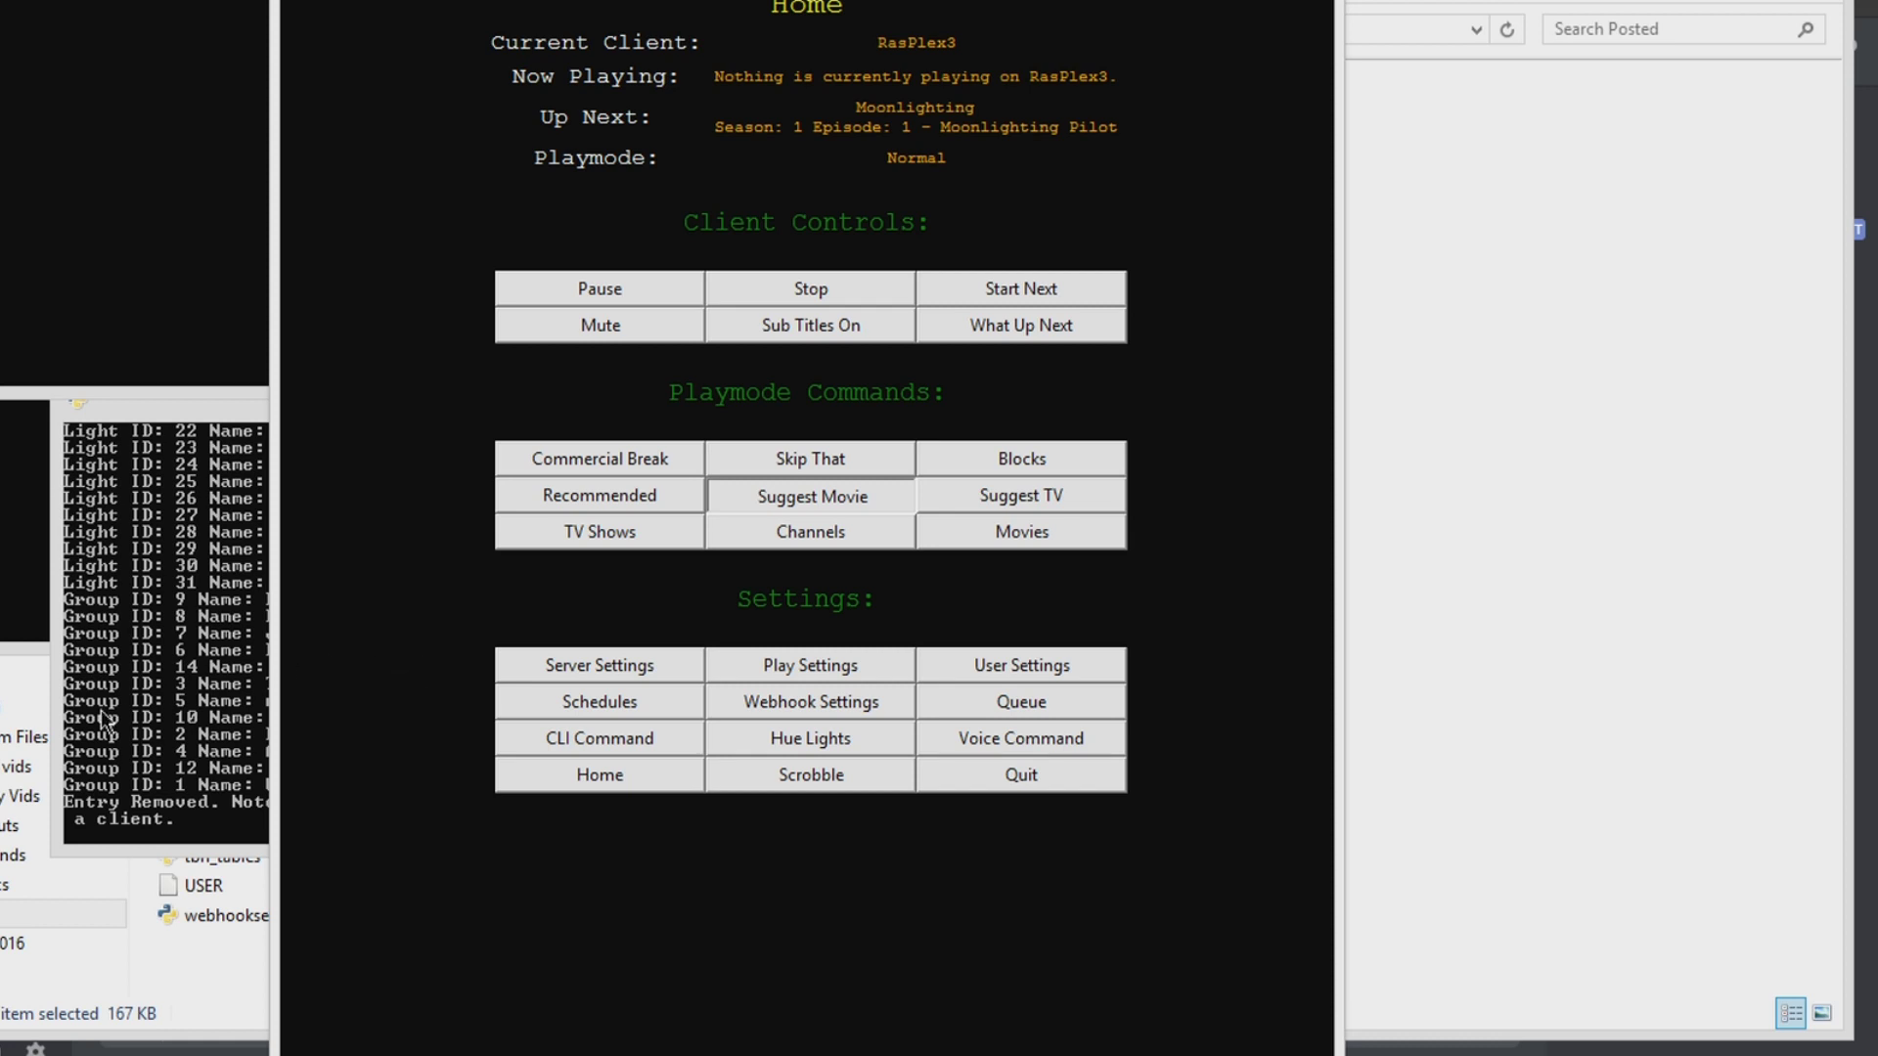
pyautogui.click(46, 554)
pyautogui.scroll(12, 116, 672)
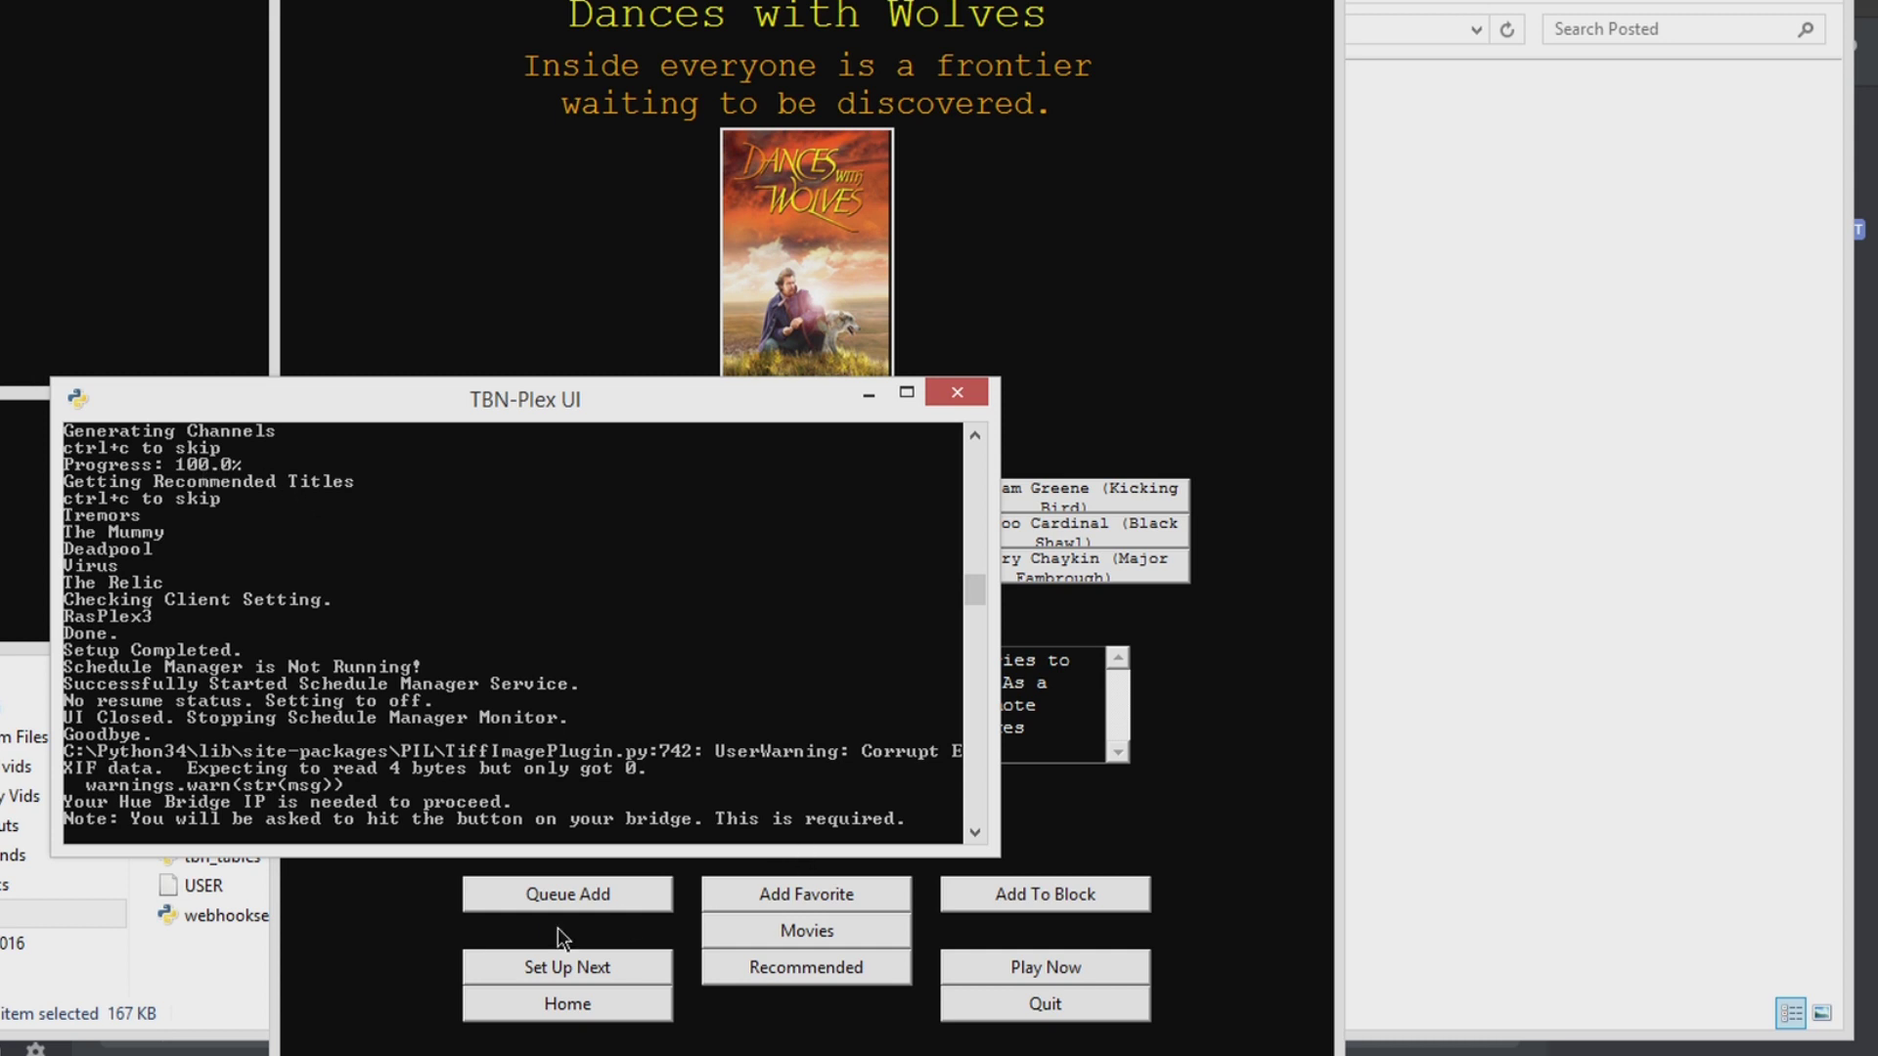
pyautogui.click(801, 990)
pyautogui.click(587, 1007)
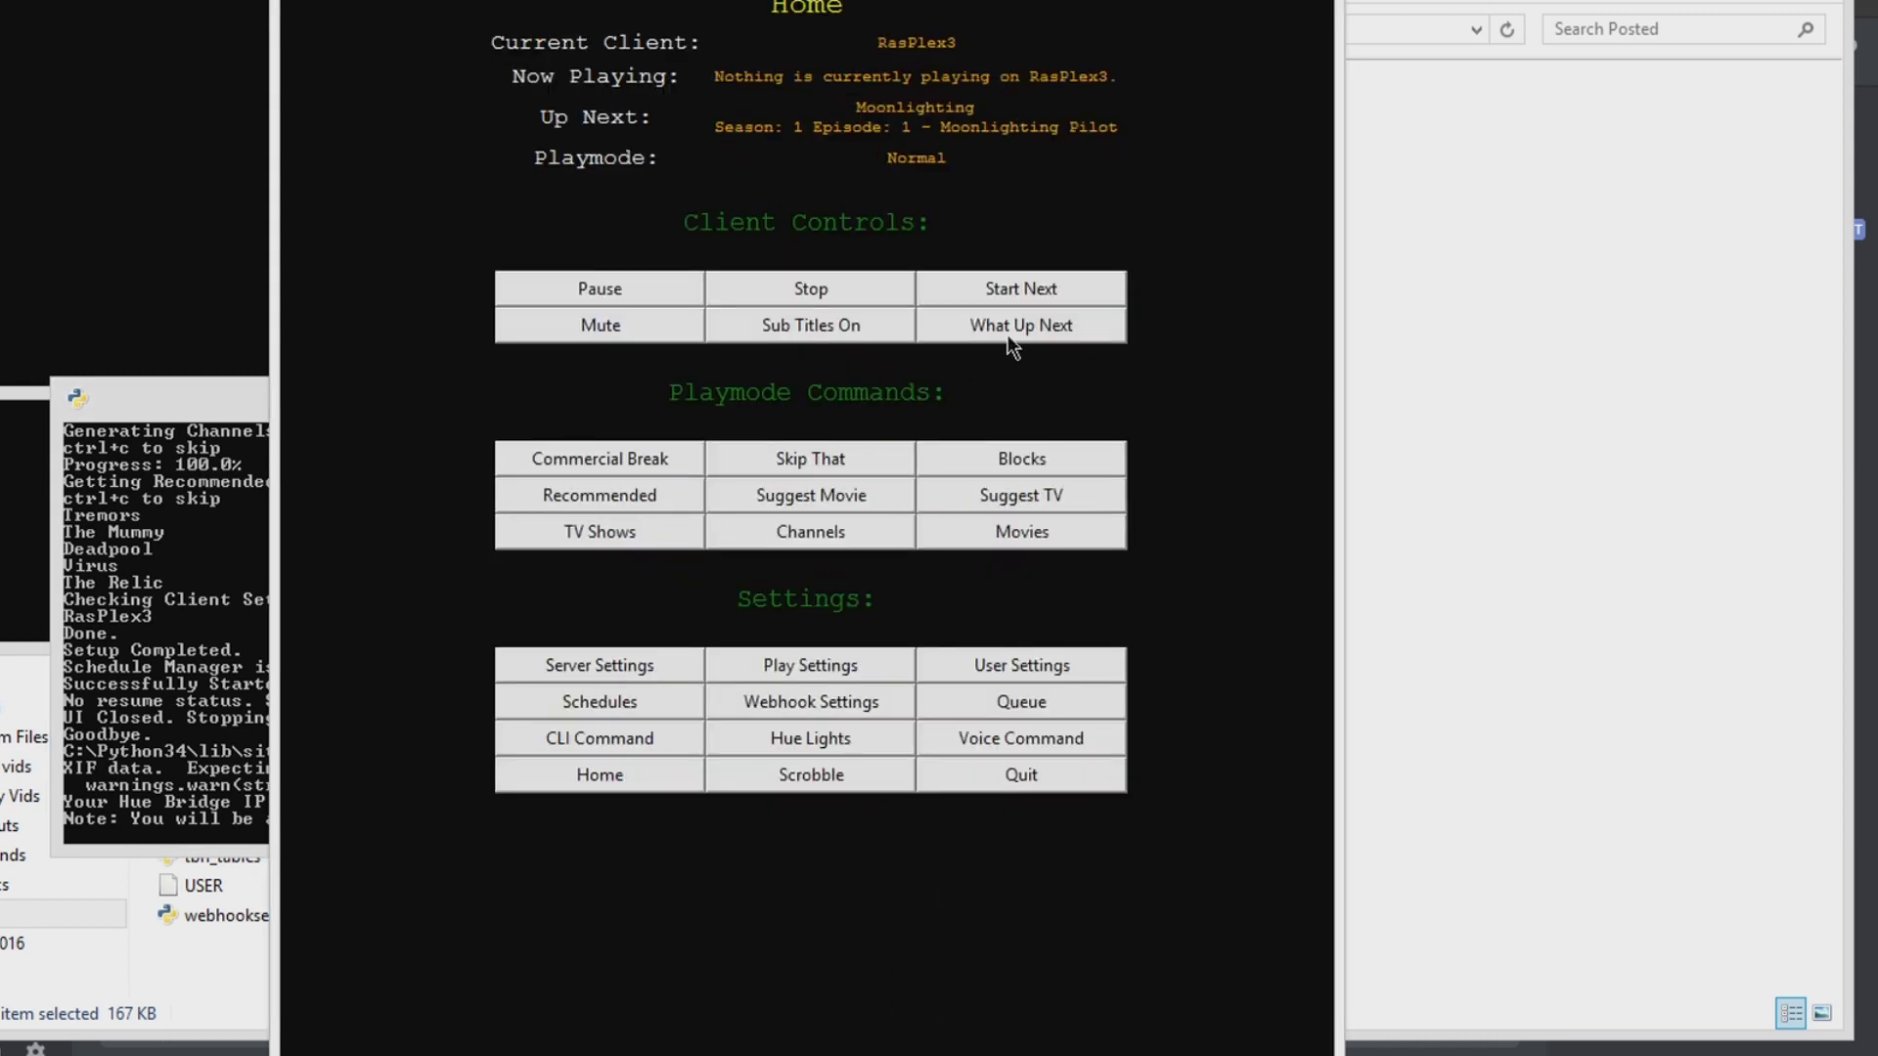
pyautogui.click(1057, 695)
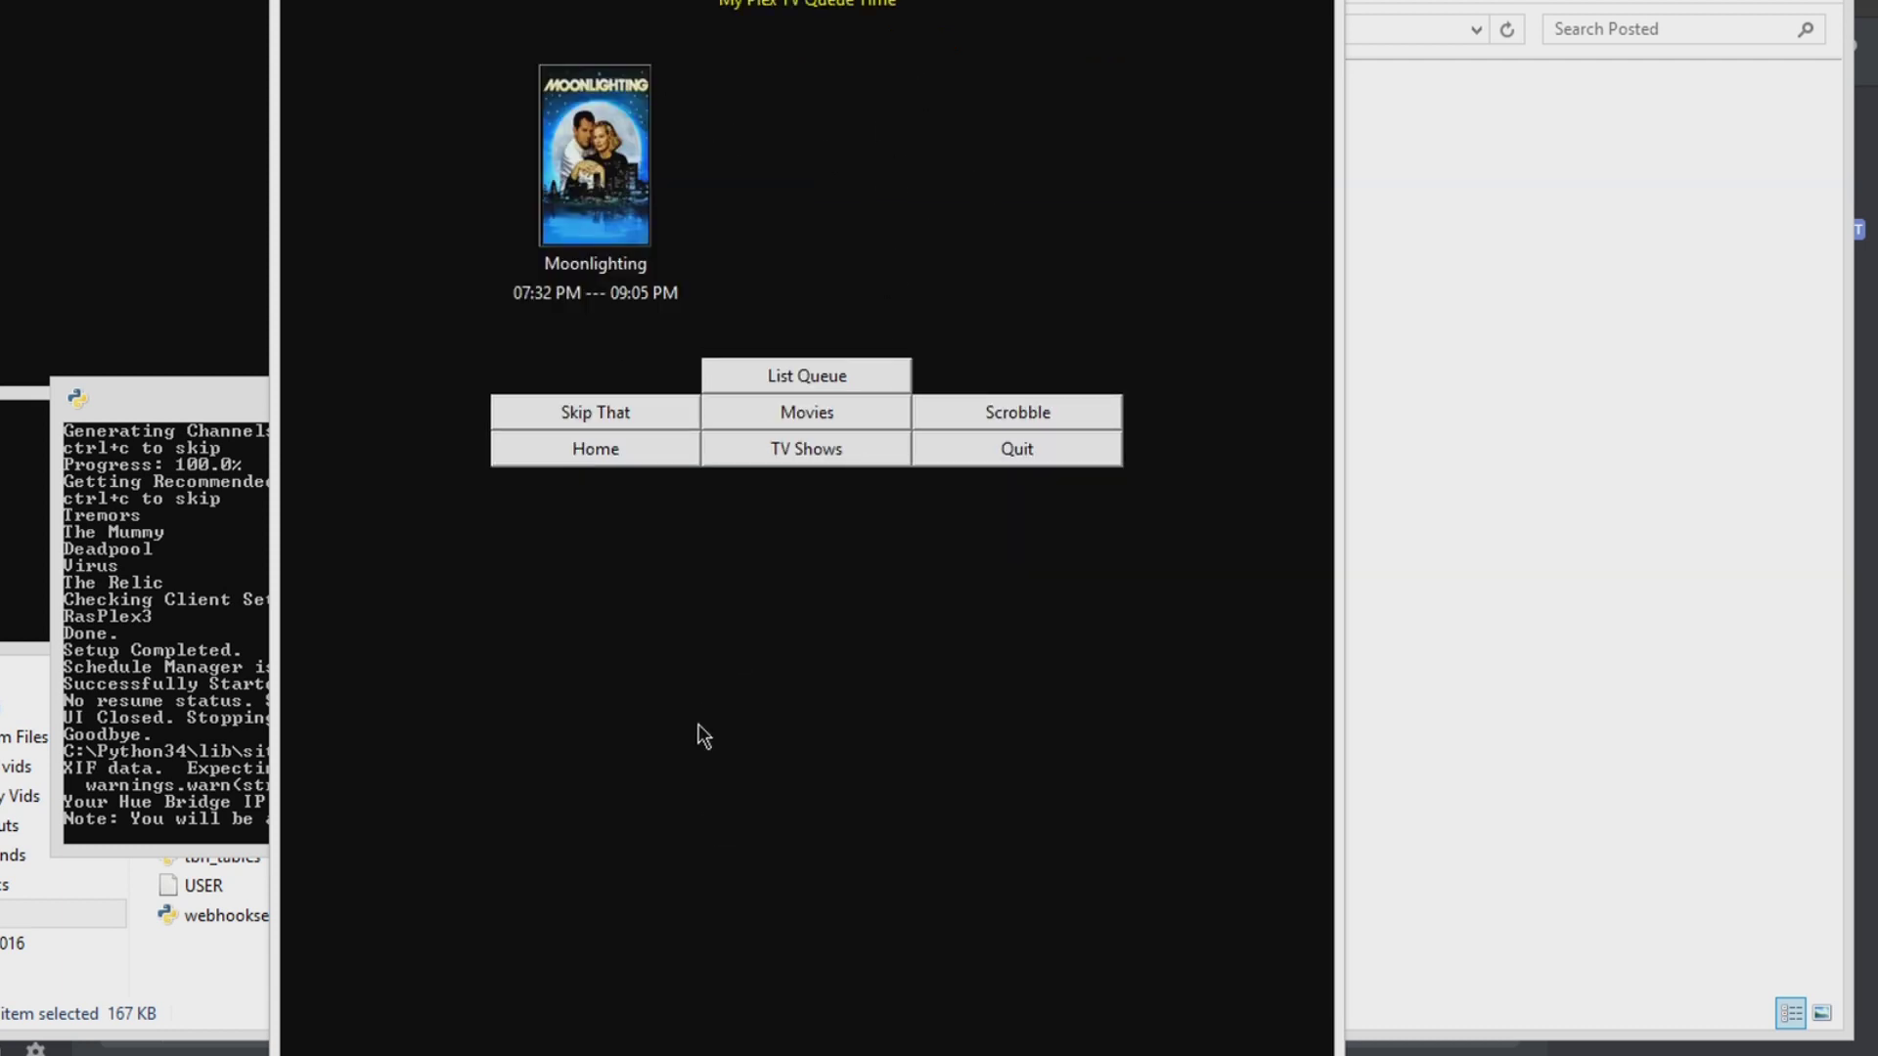
pyautogui.click(797, 371)
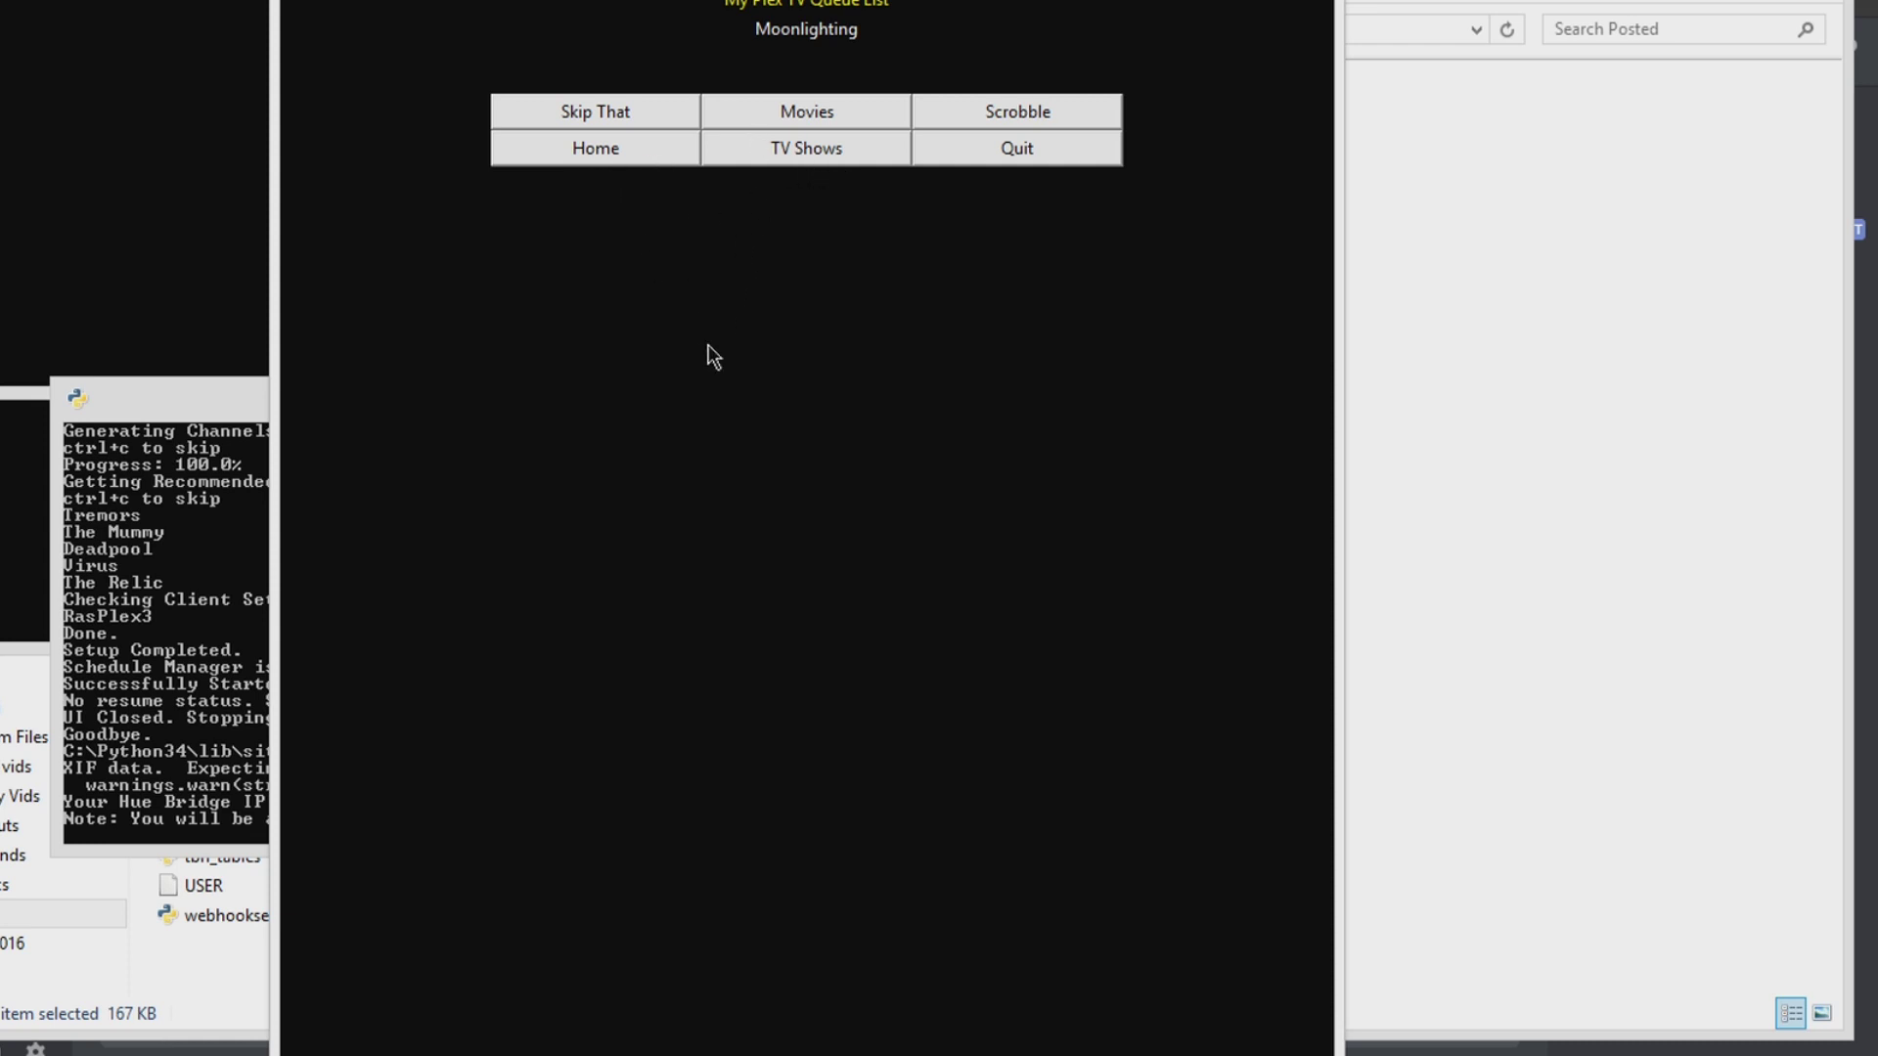
pyautogui.click(642, 161)
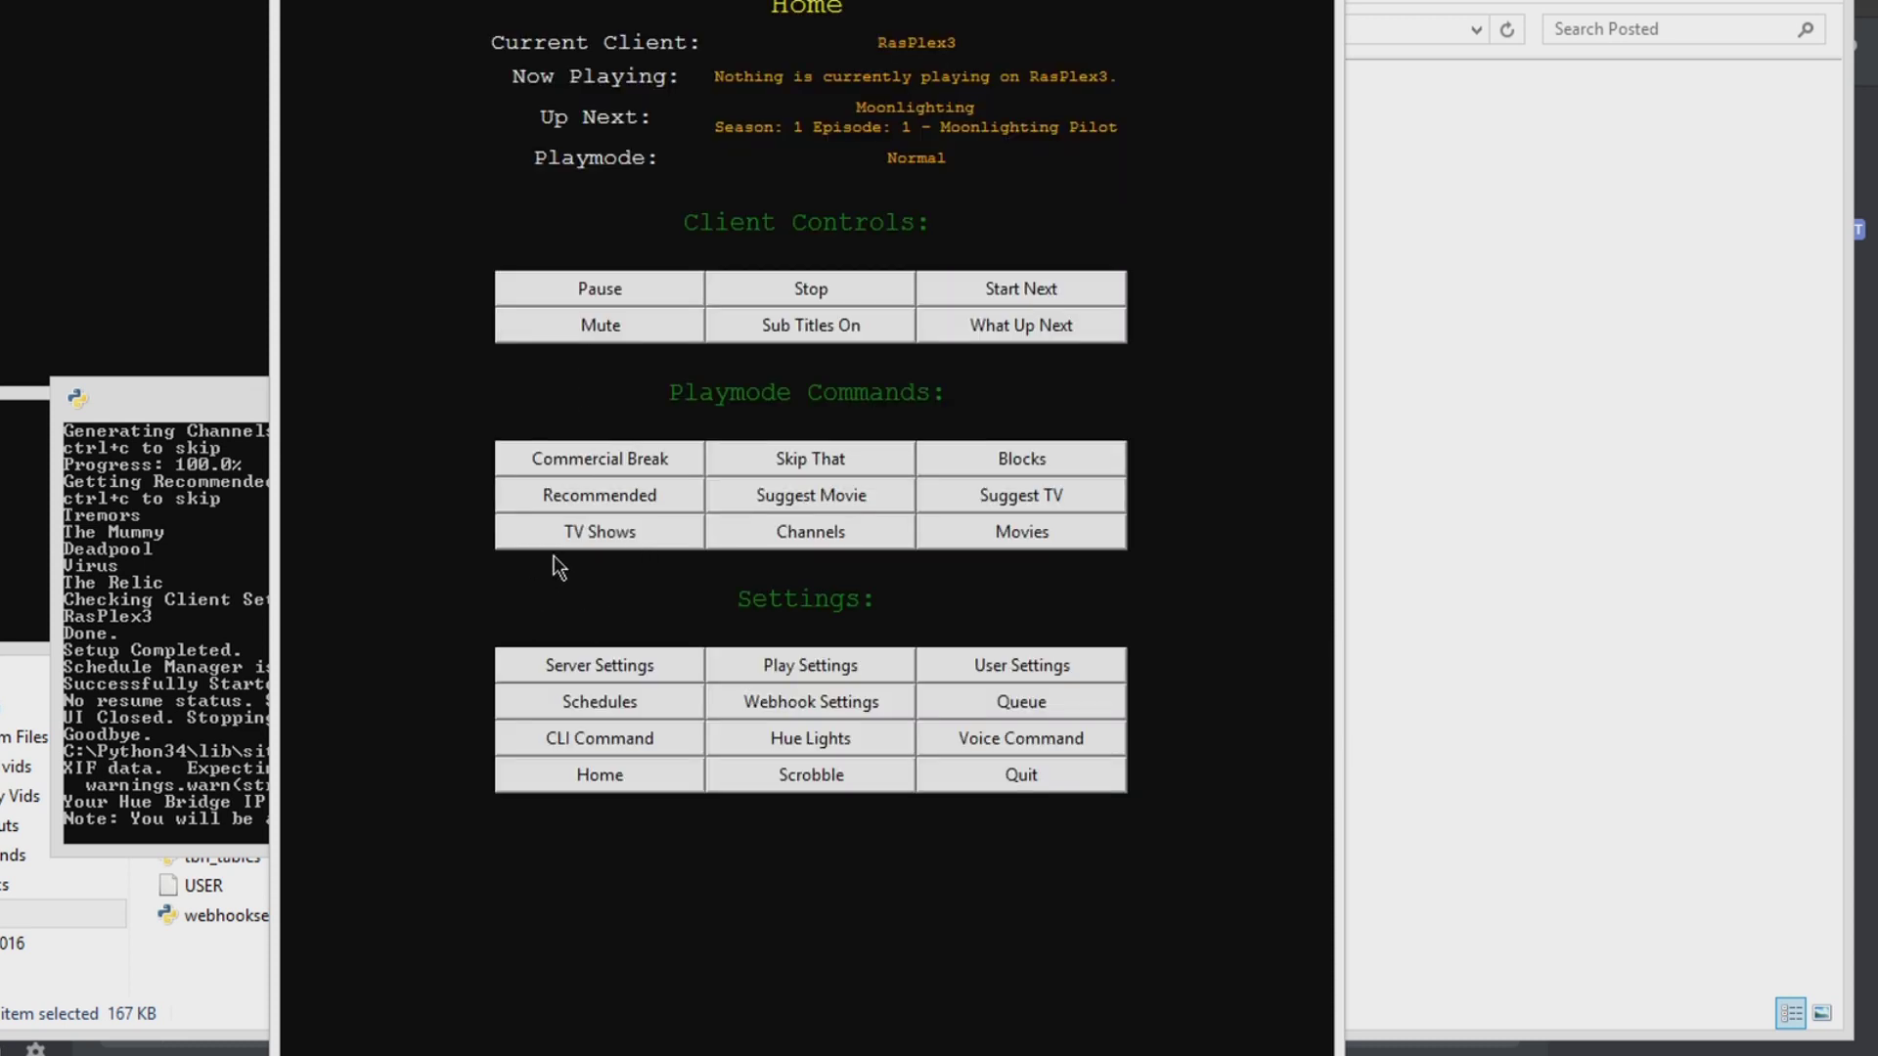
pyautogui.click(870, 324)
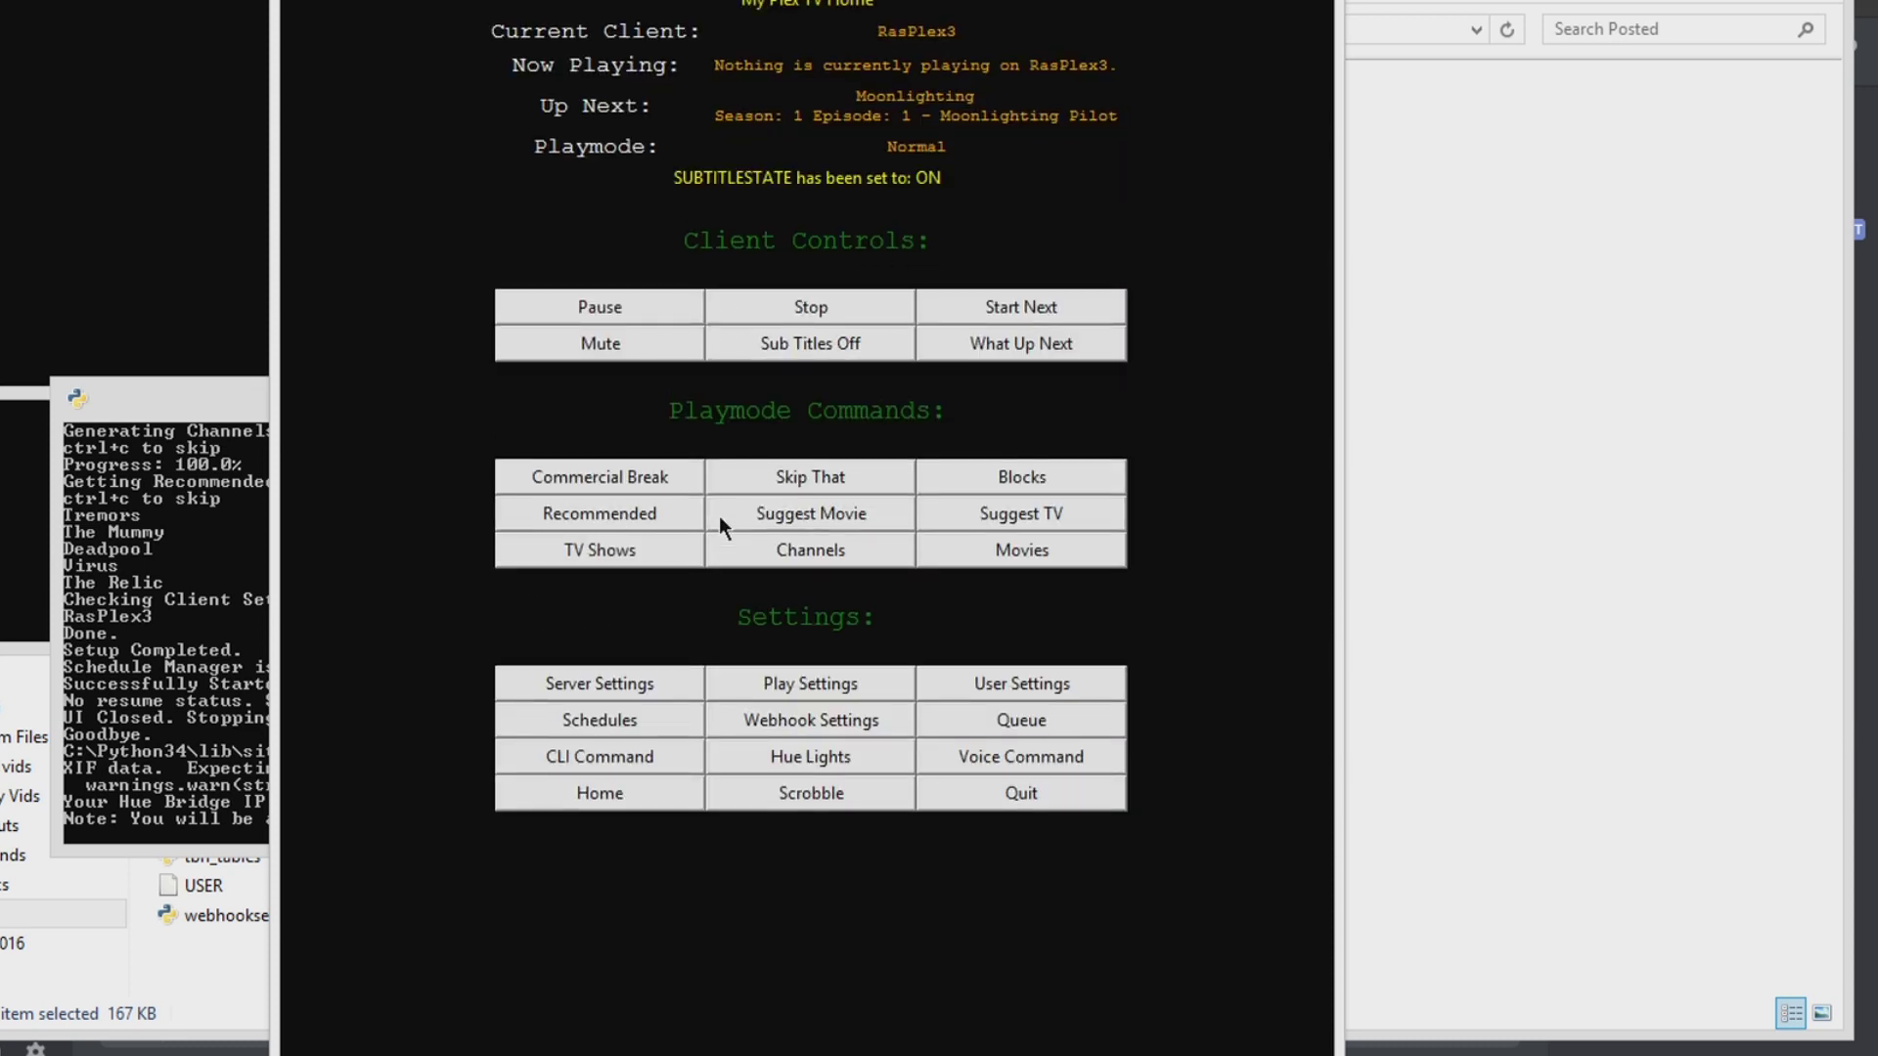
# Step: Turn subtitles off and look up CLI help for the mistyped 'setpaymode' command
pyautogui.click(824, 330)
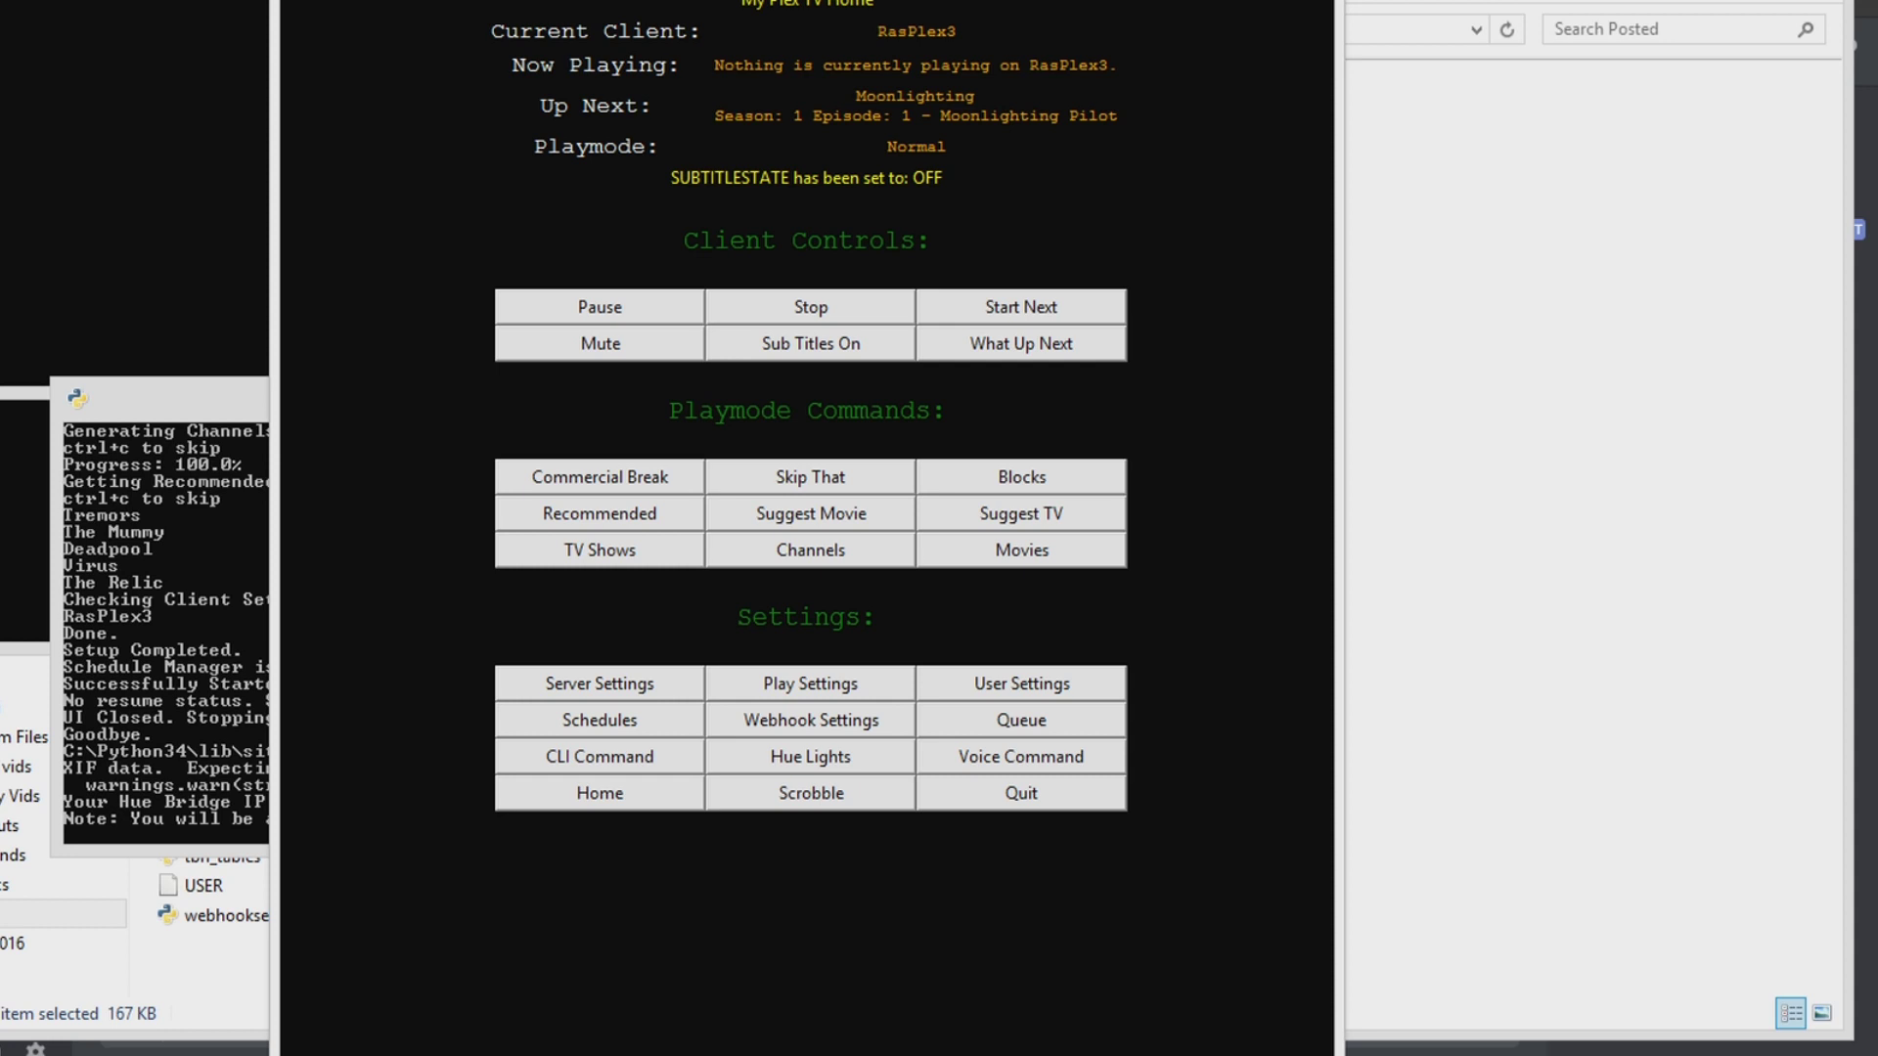
pyautogui.moveTo(969, 1051)
pyautogui.click(590, 759)
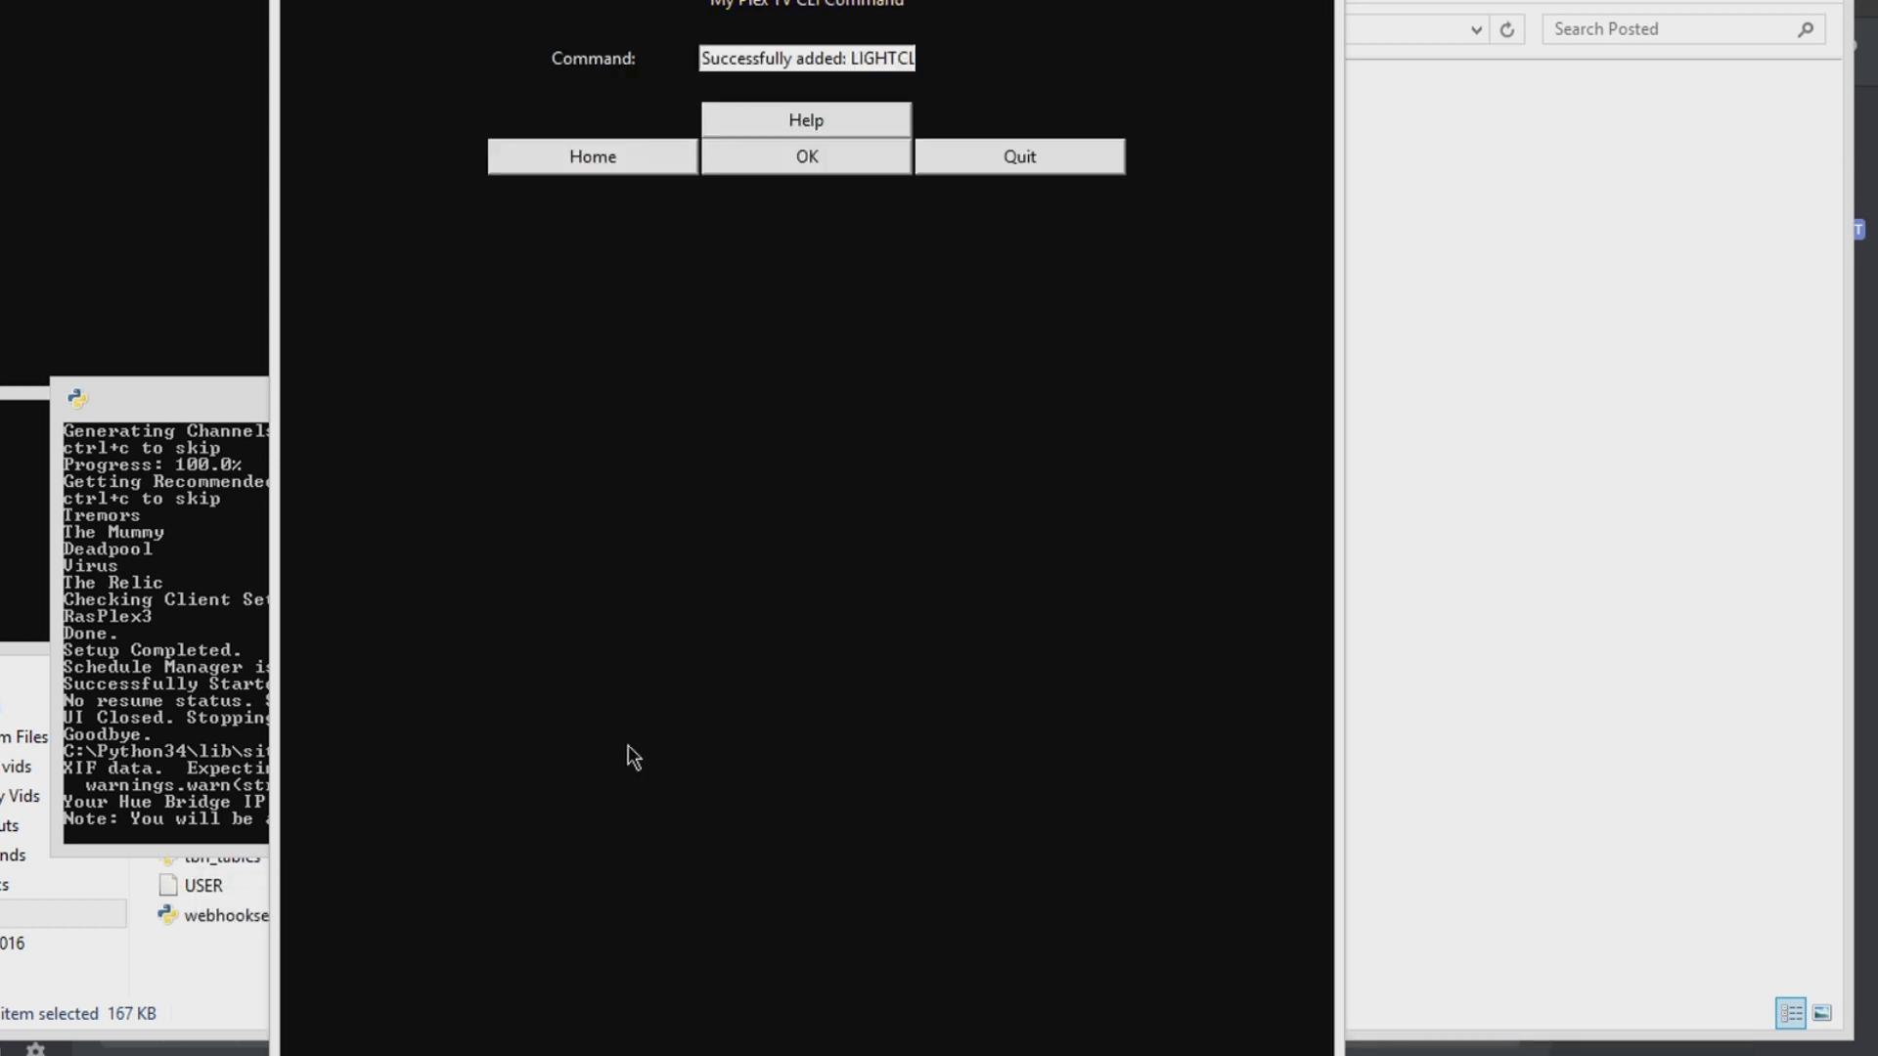
pyautogui.tripleClick(873, 58)
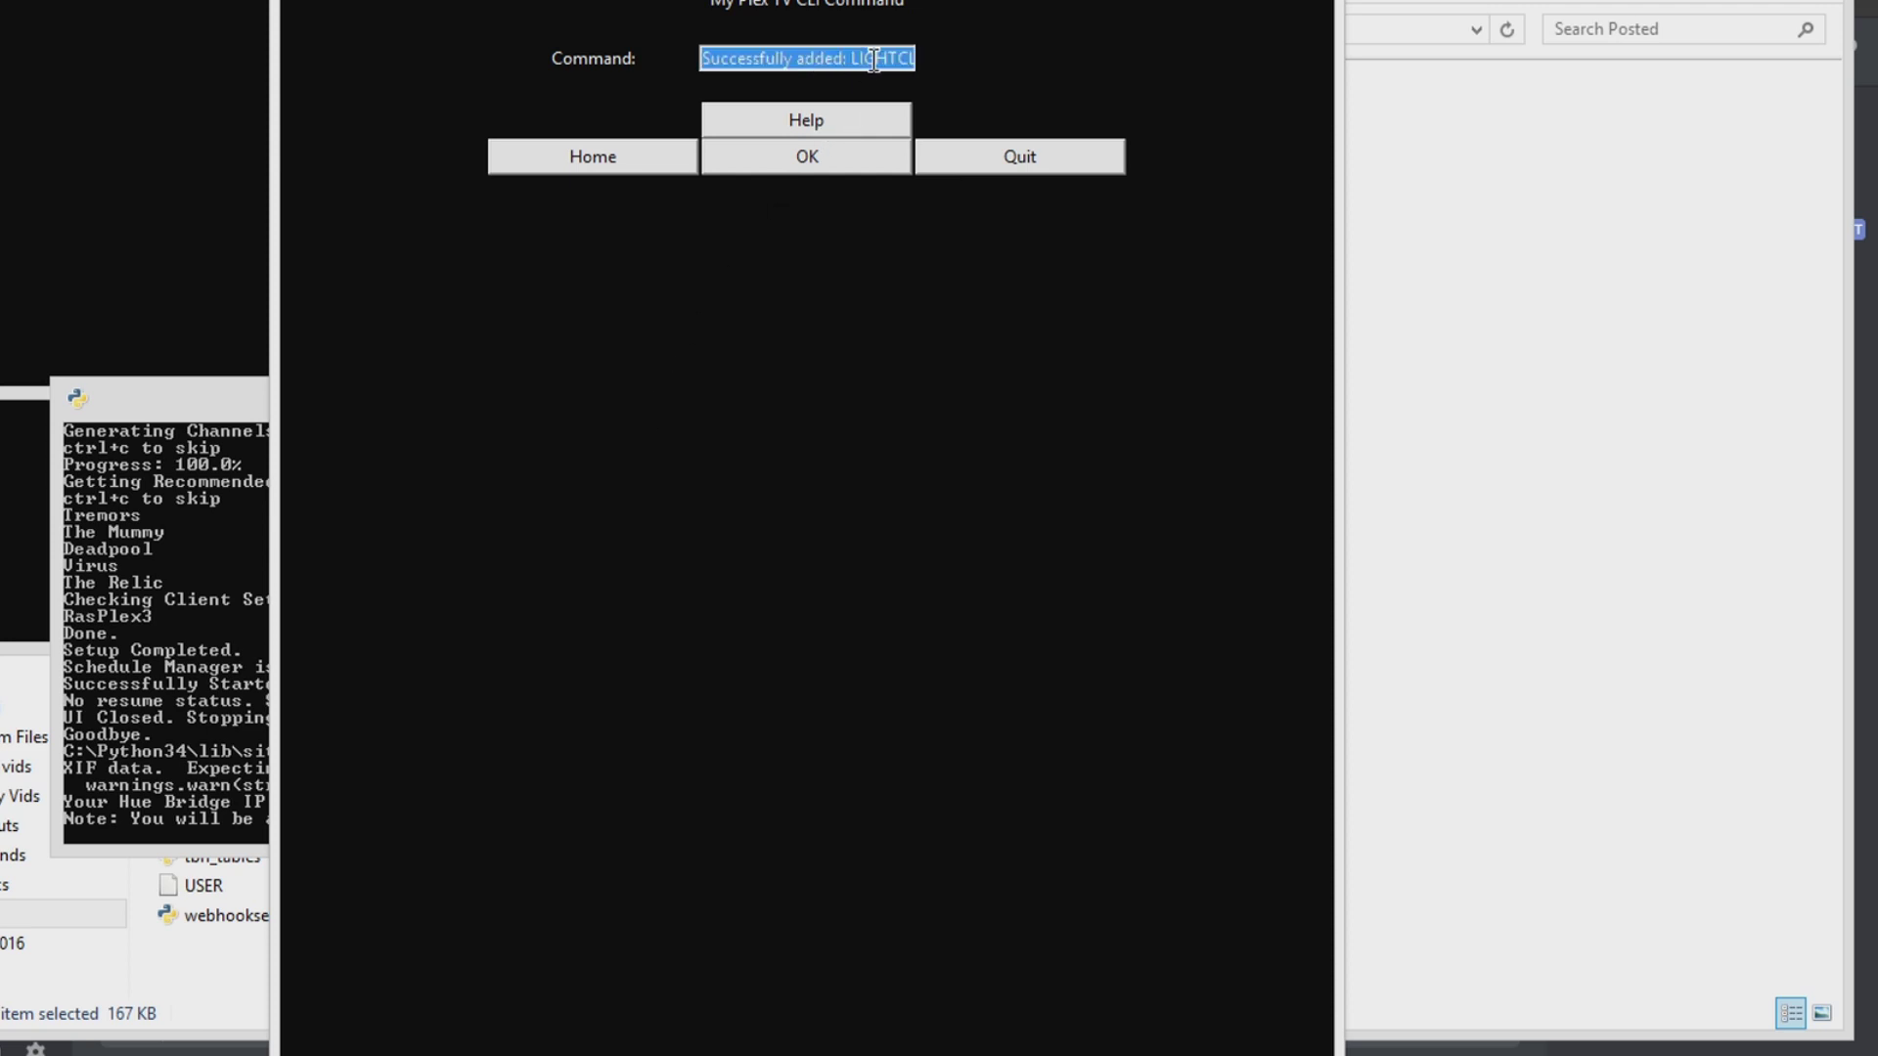
pyautogui.press('BackSpace')
pyautogui.click(779, 116)
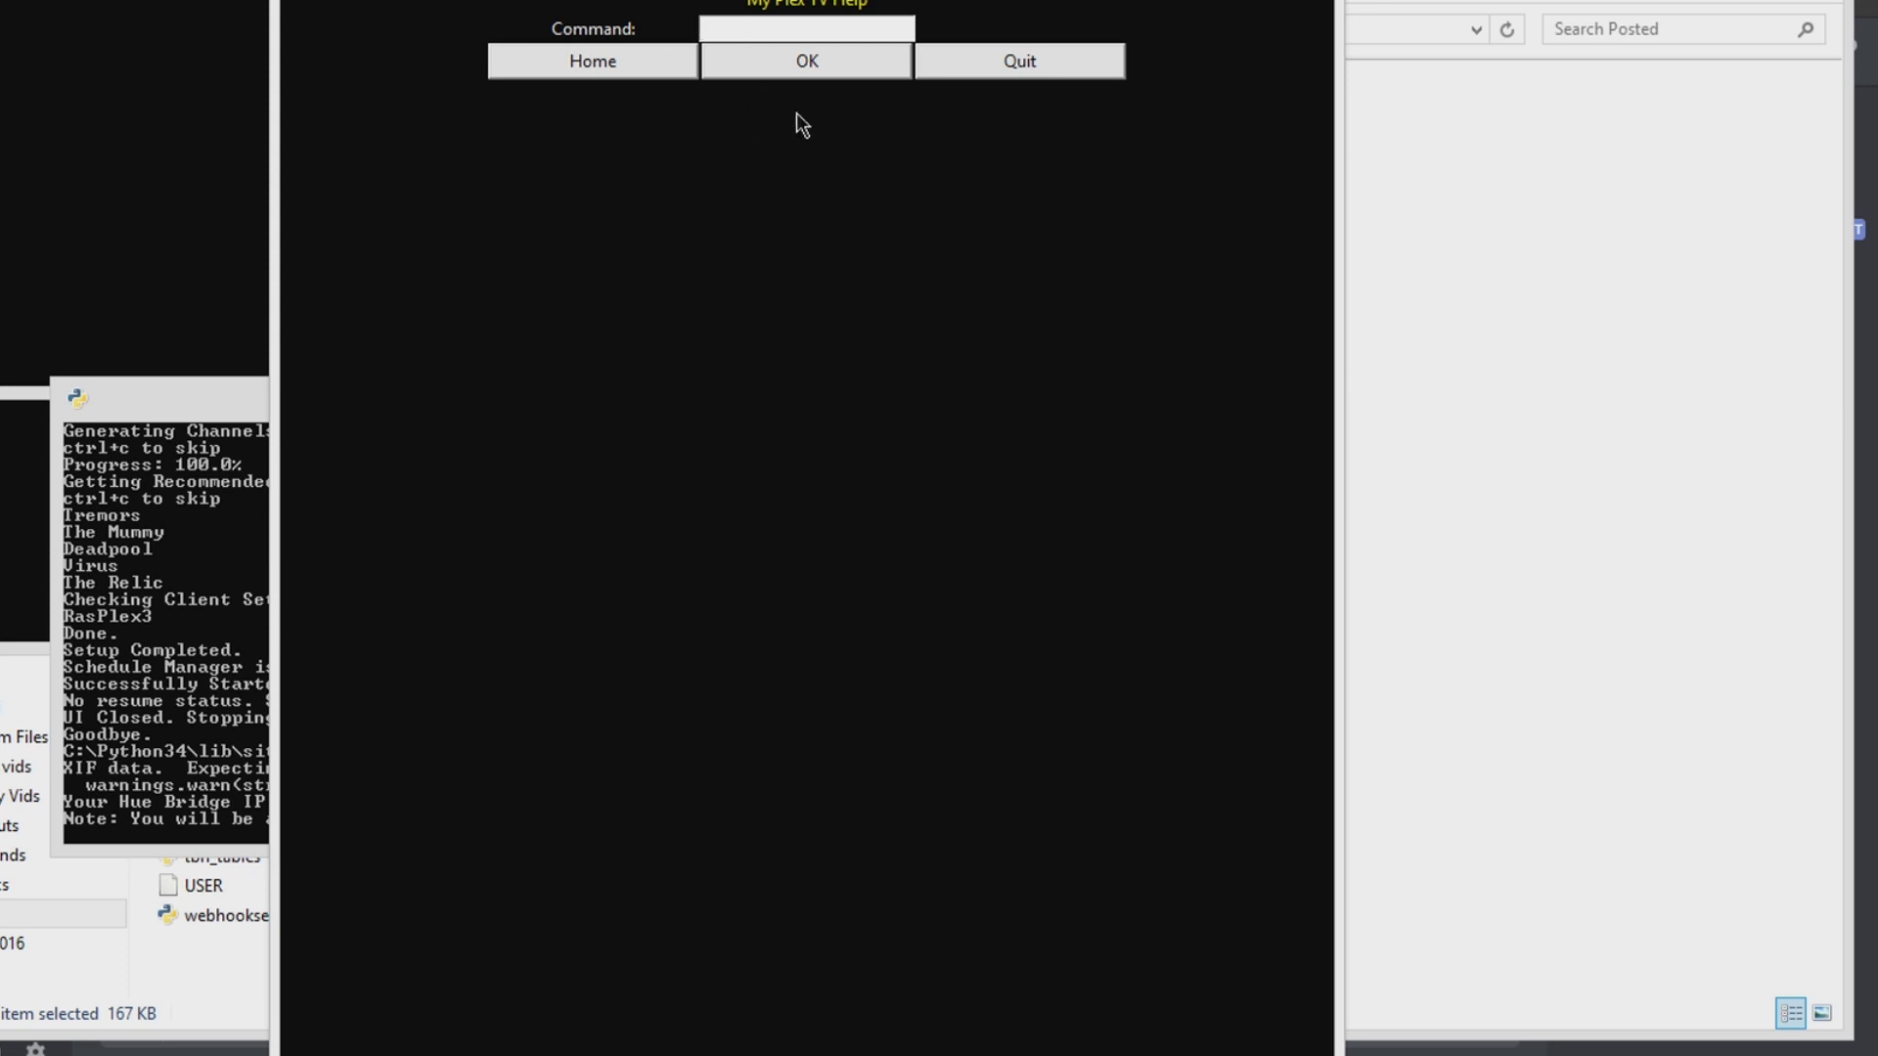
pyautogui.write('setpaymode')
pyautogui.click(777, 77)
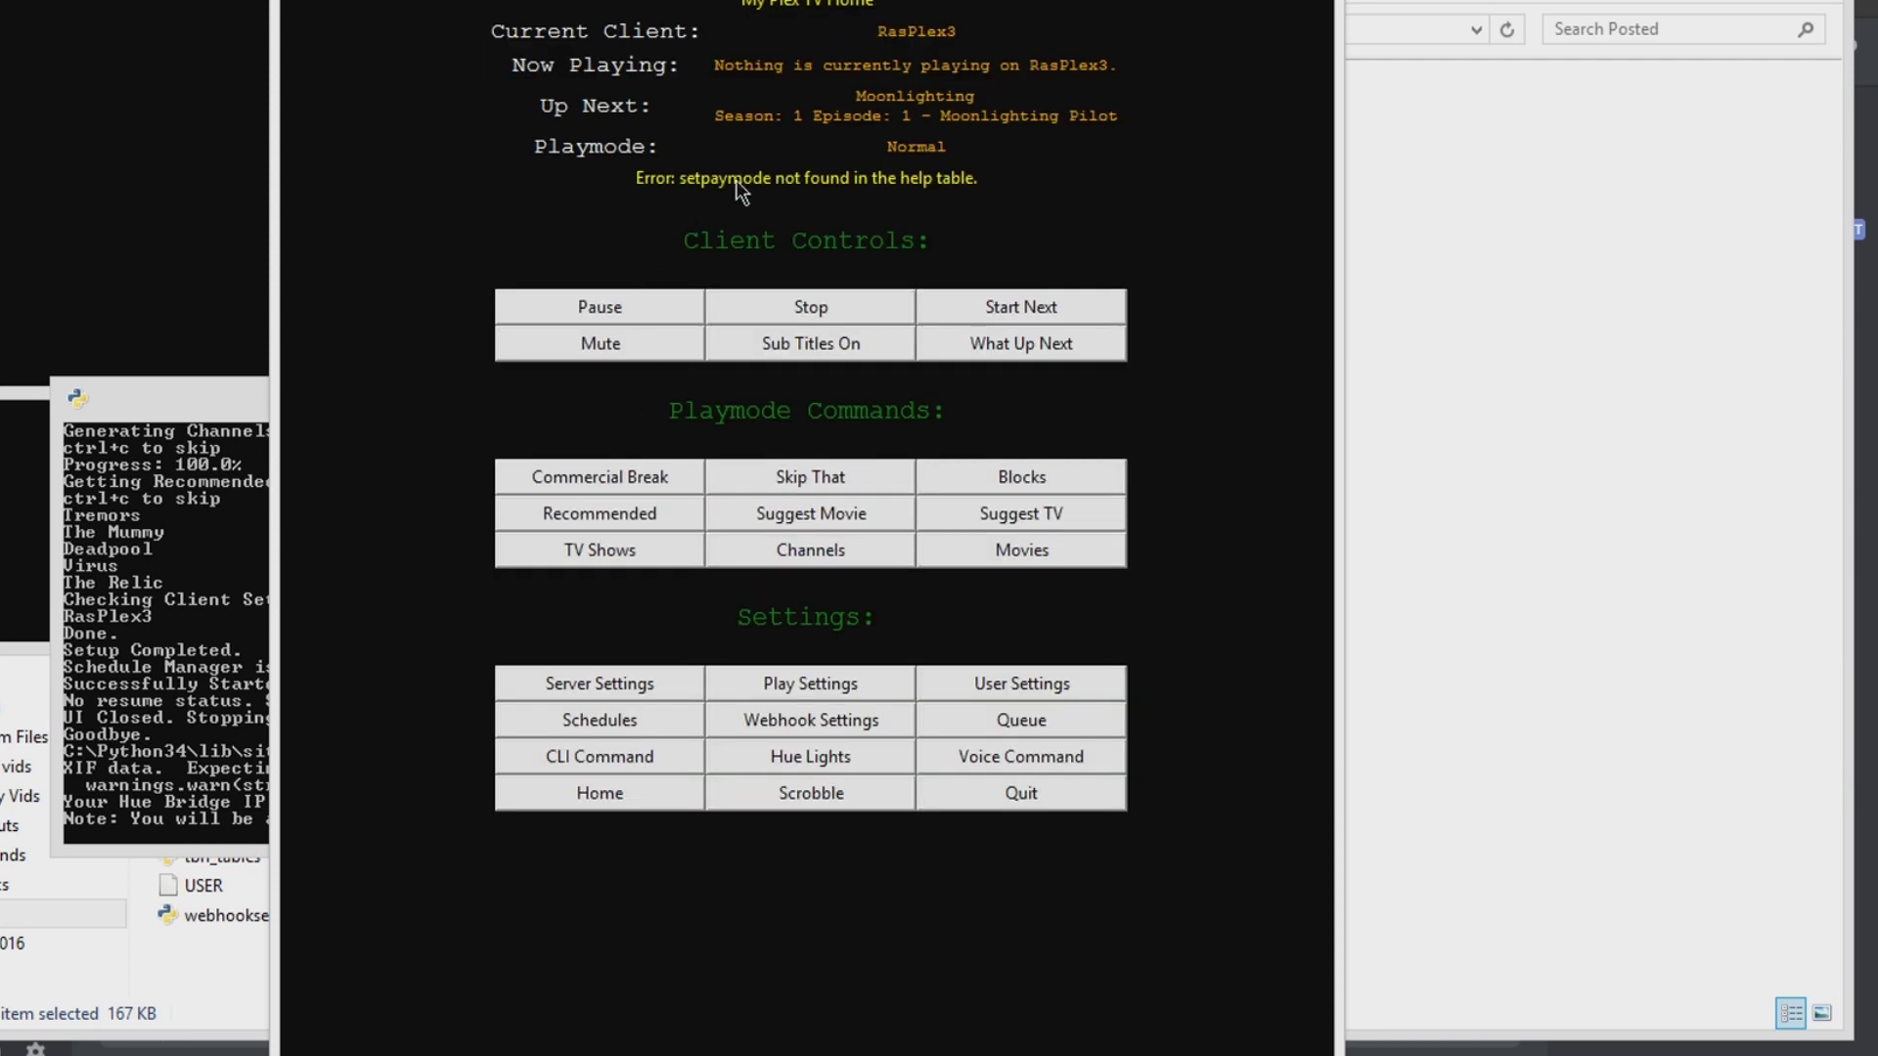
# Step: Look up CLI help for the setplaymode command, then return Home
pyautogui.click(625, 764)
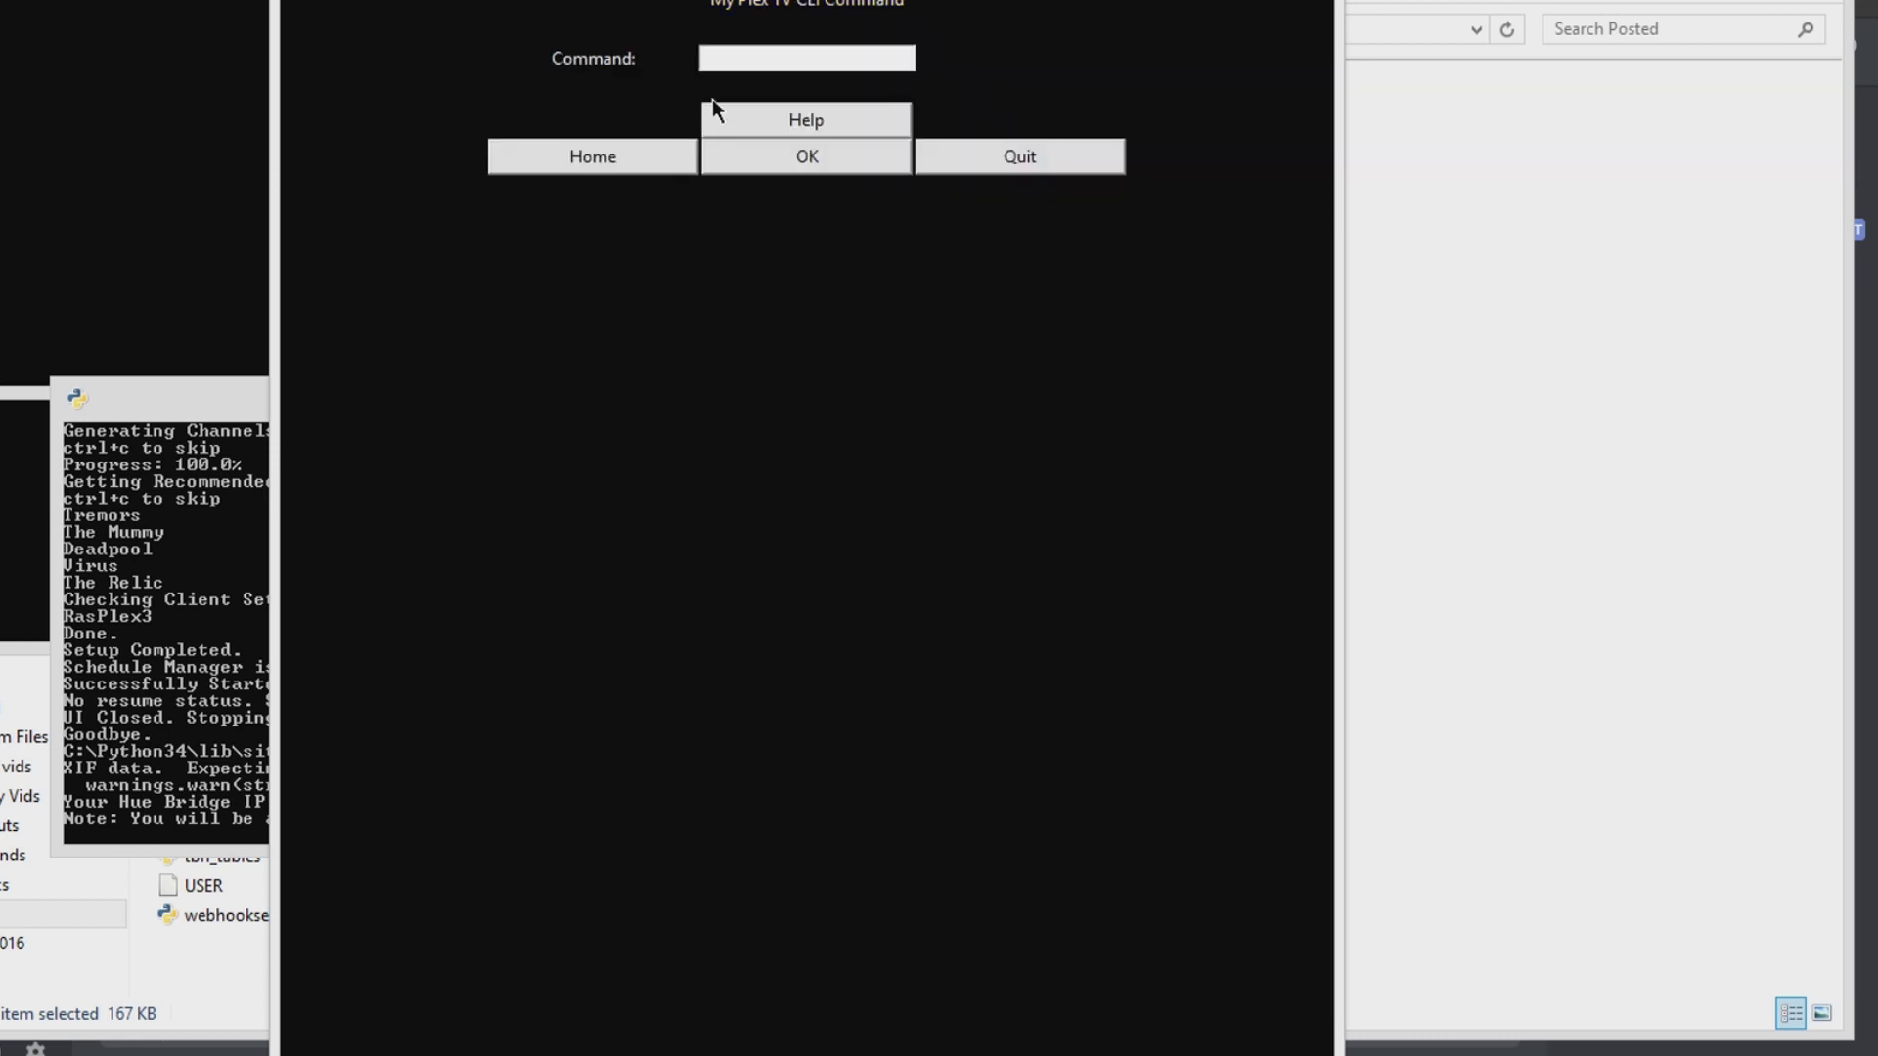
pyautogui.click(753, 117)
pyautogui.click(761, 29)
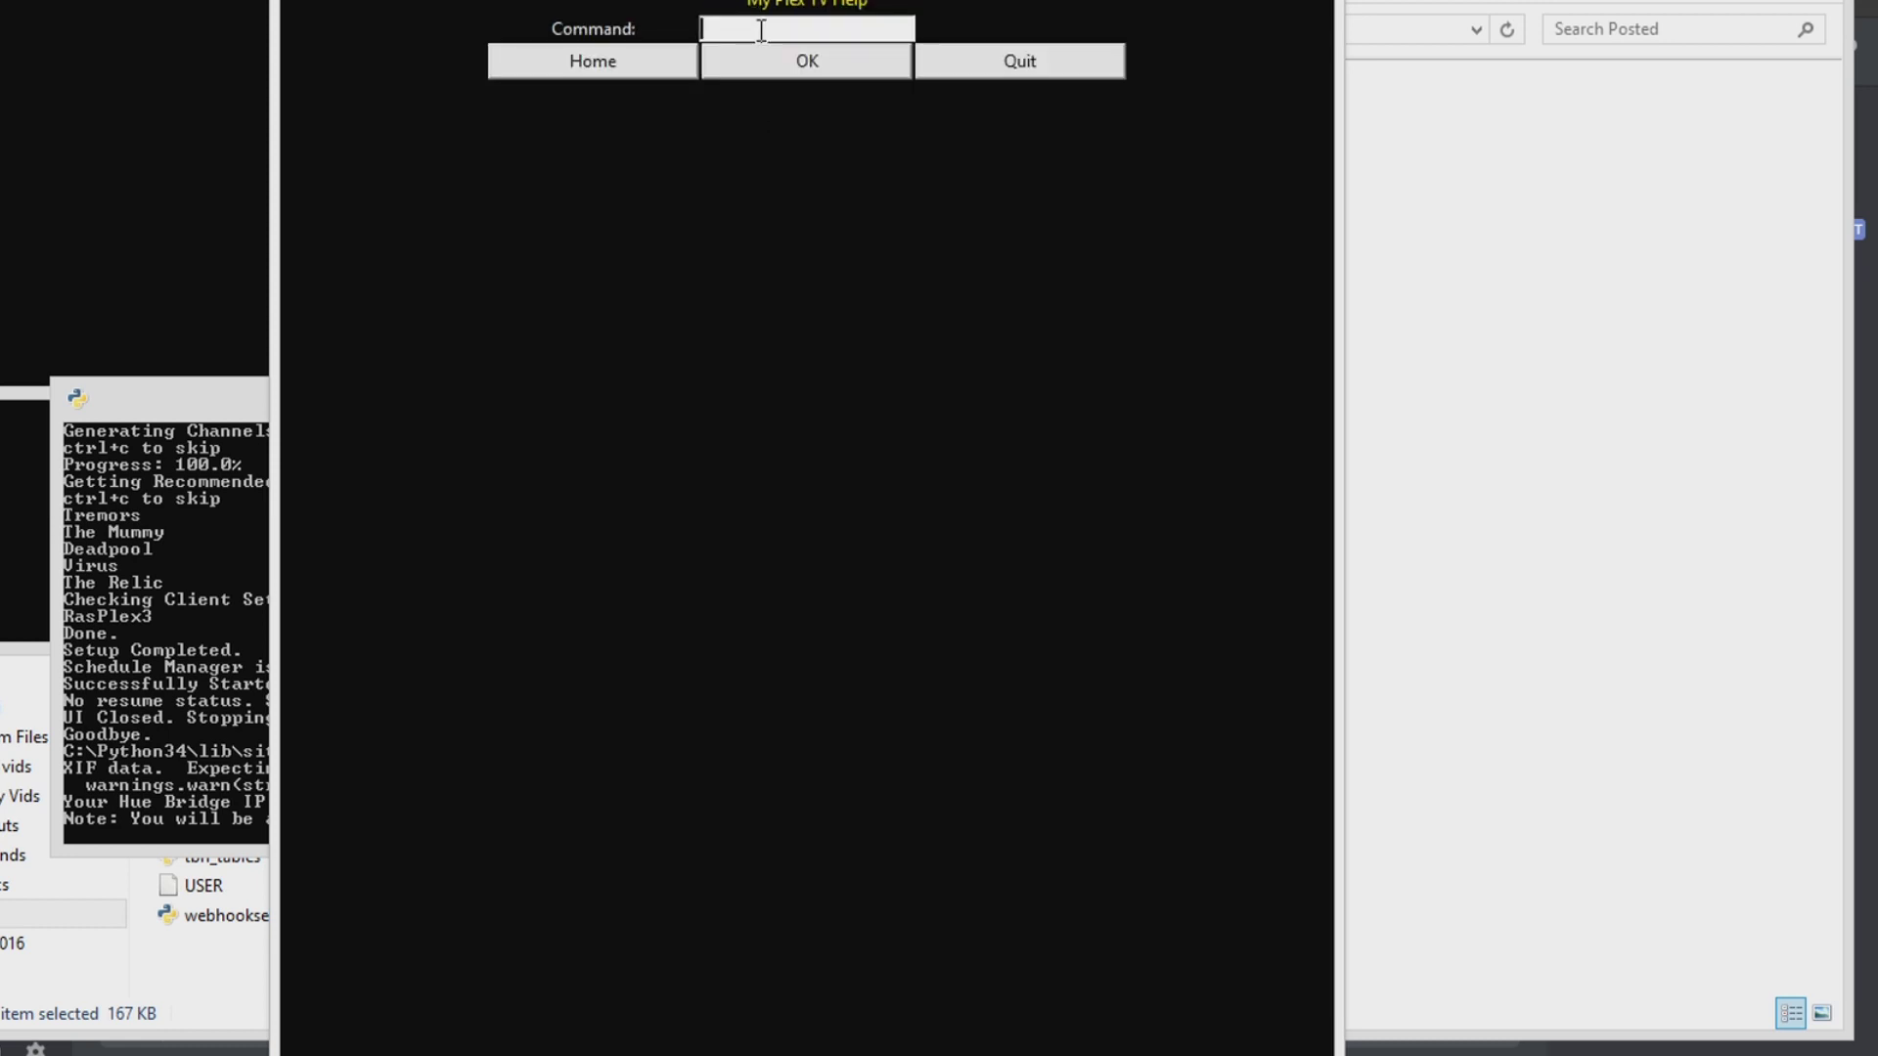
pyautogui.write('setplaymode')
pyautogui.click(790, 57)
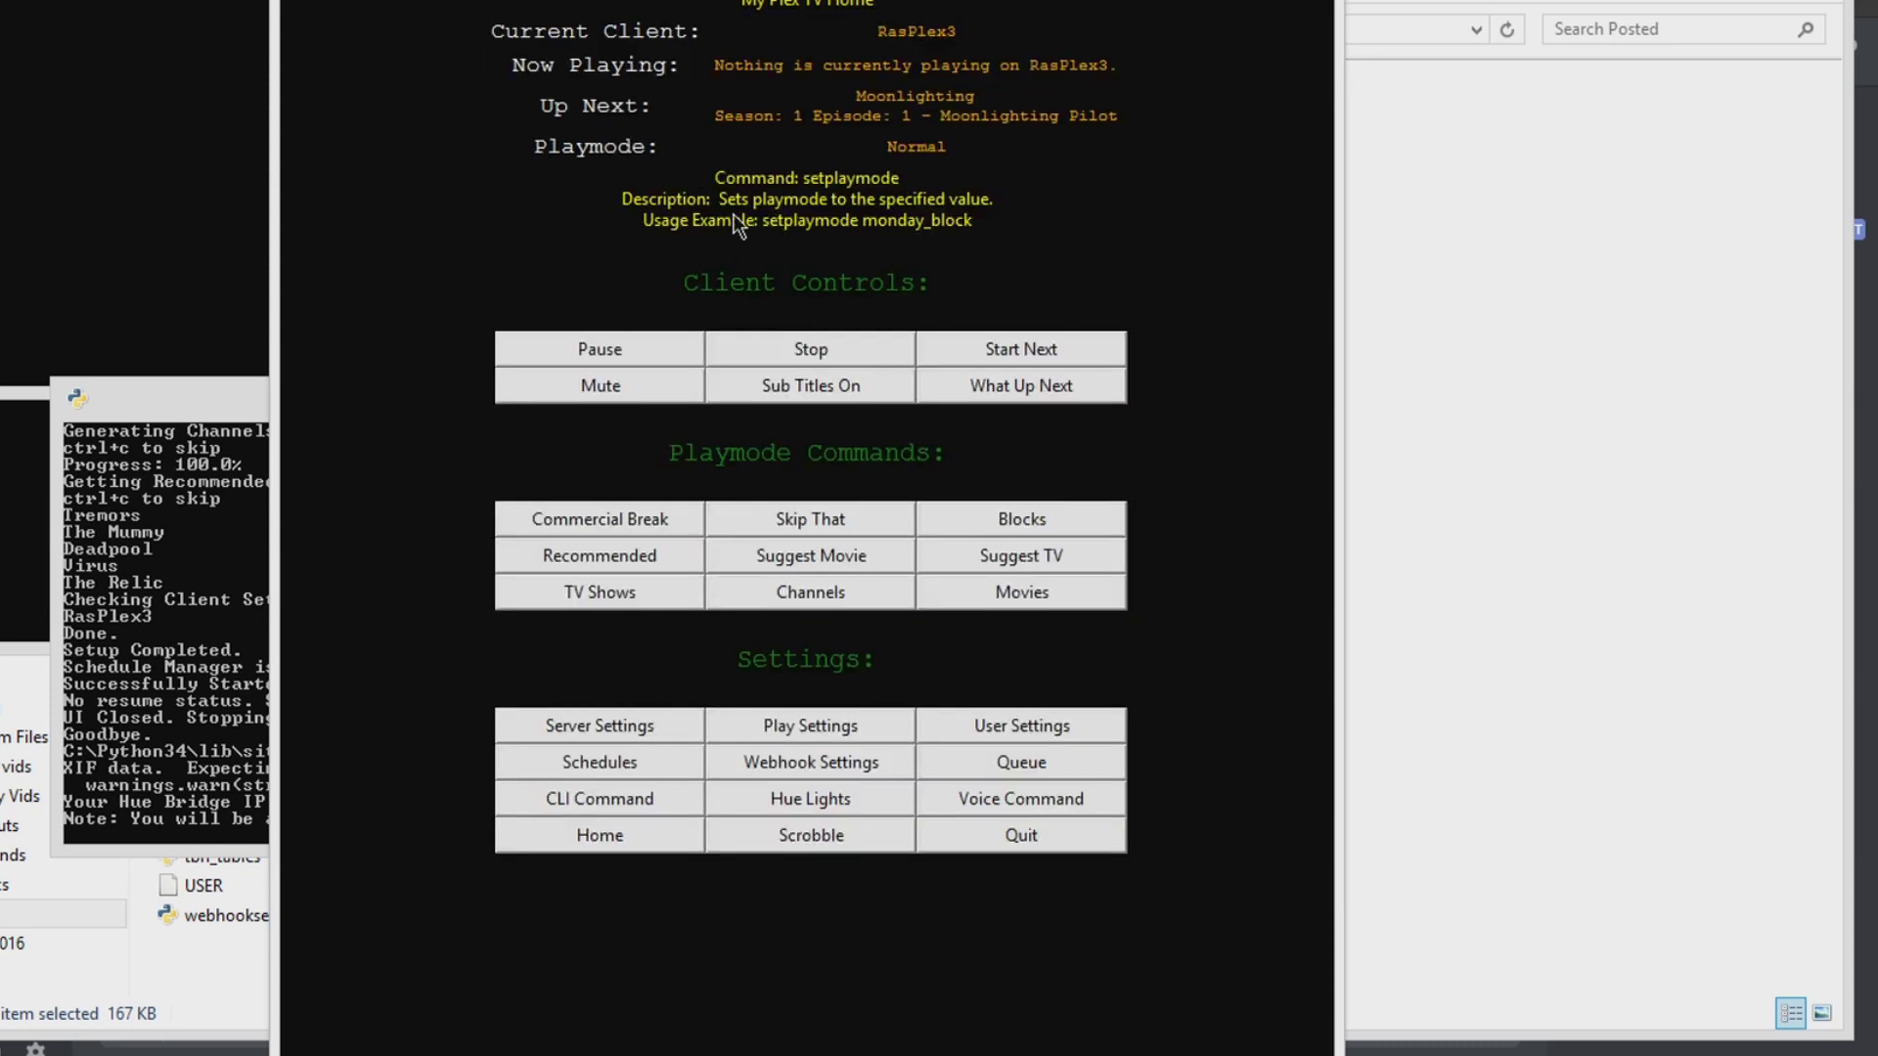
pyautogui.click(605, 847)
# Step: Run the CLI command 'setupnext 1'
pyautogui.click(571, 739)
pyautogui.click(755, 59)
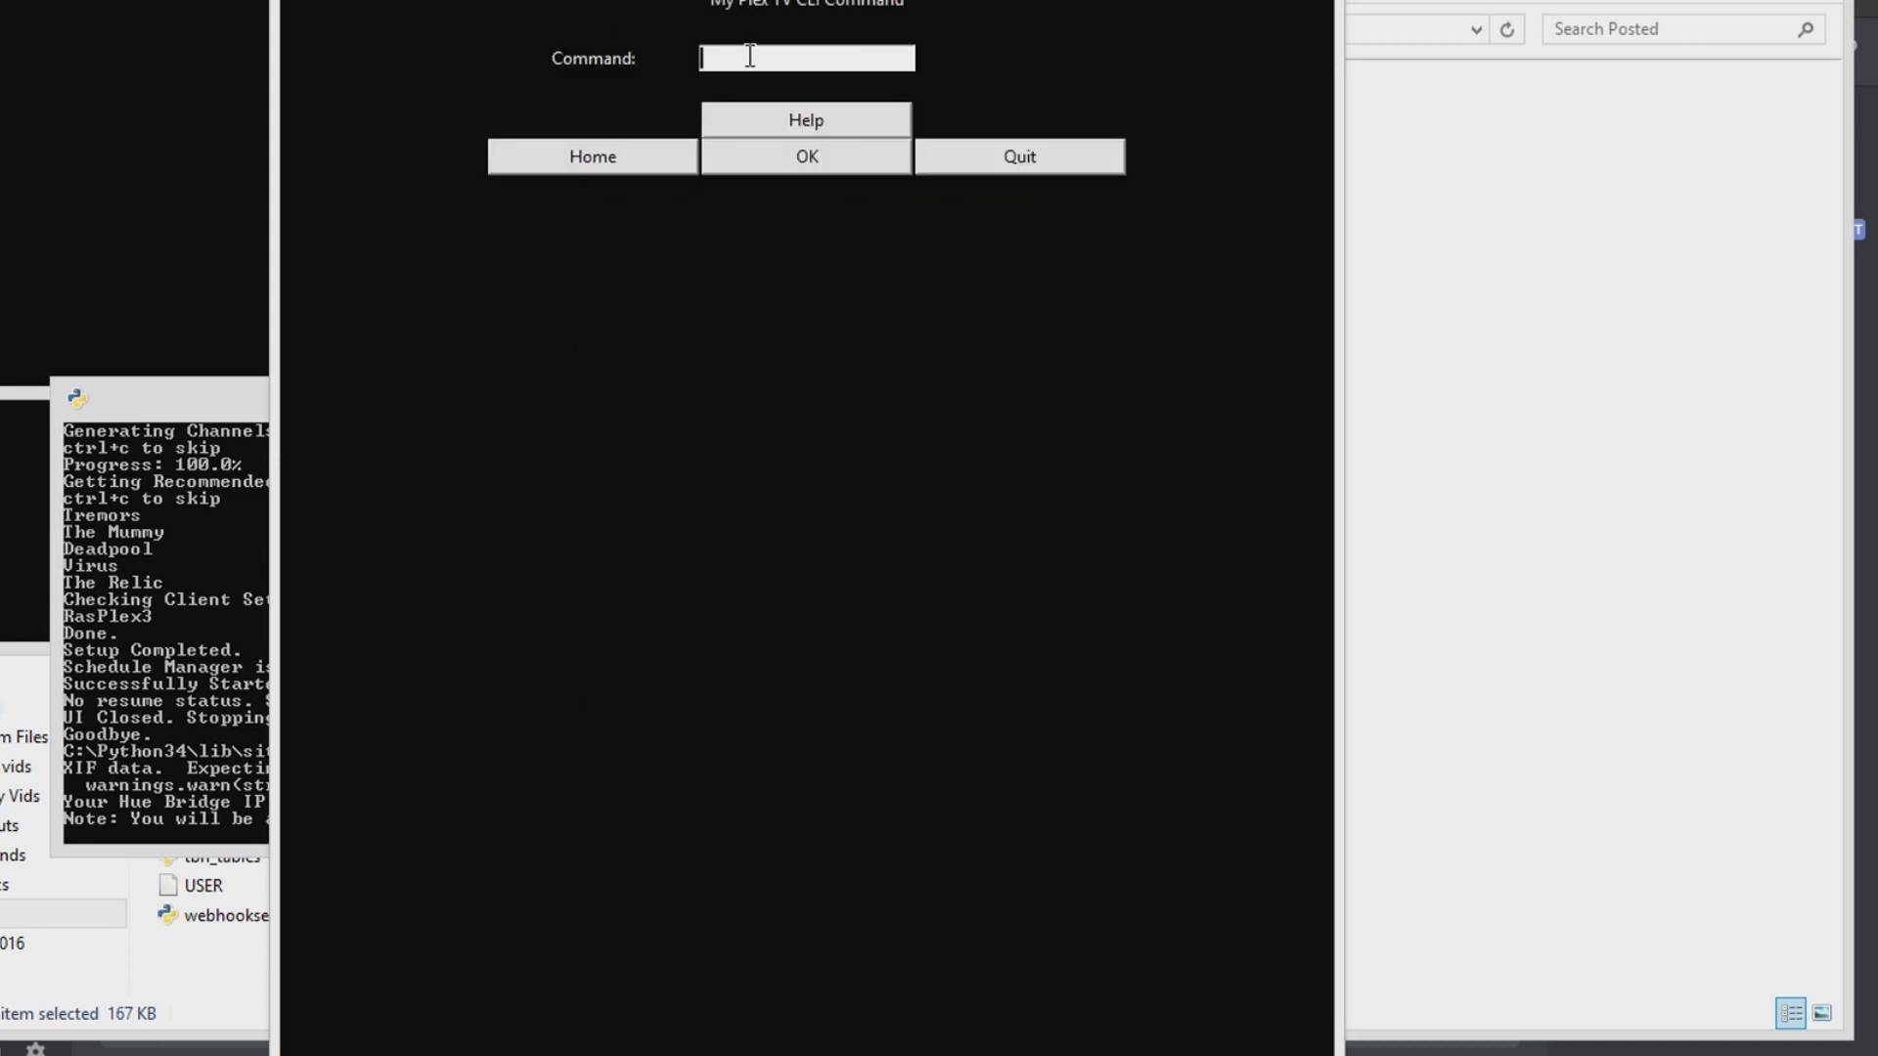
pyautogui.write('setupnext 1')
pyautogui.click(742, 151)
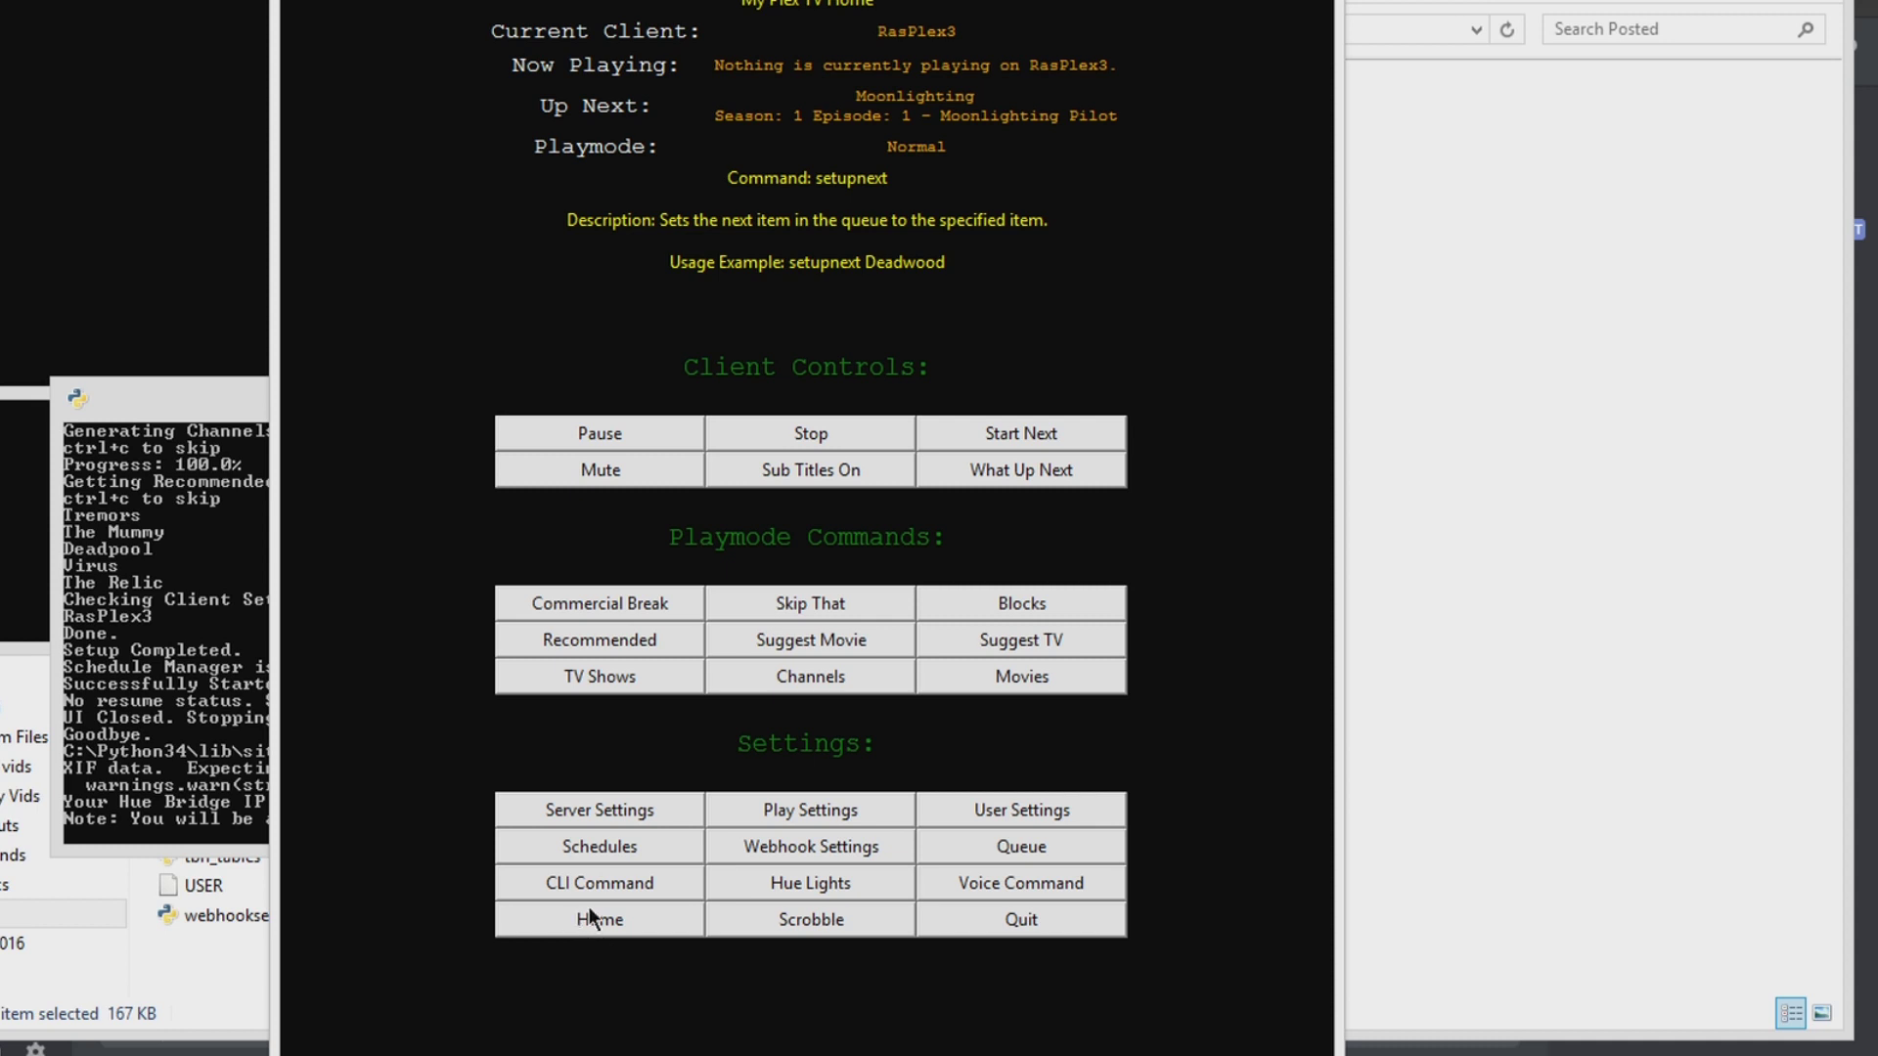
# Step: Request help for the suggestmovie command with 'suggestmovie ?'
pyautogui.click(618, 885)
pyautogui.click(838, 54)
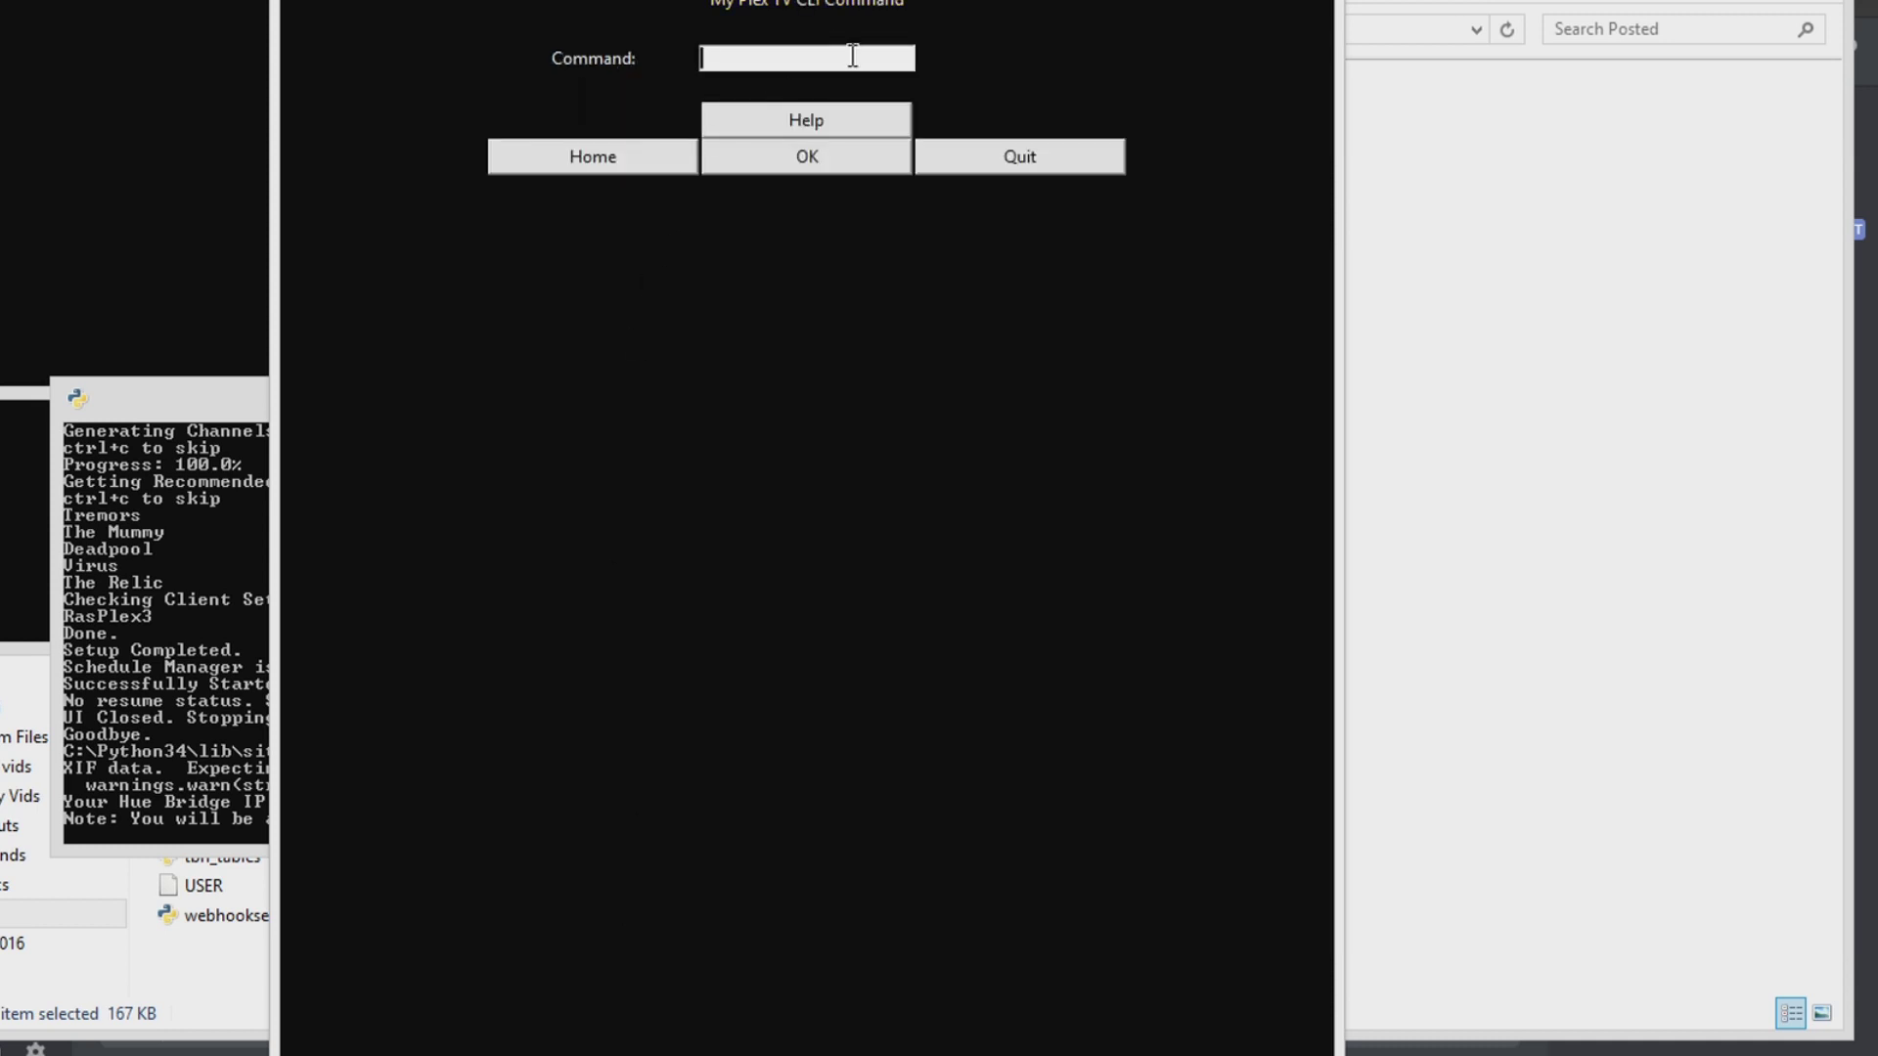
pyautogui.write('suggestmovie ?')
pyautogui.click(766, 159)
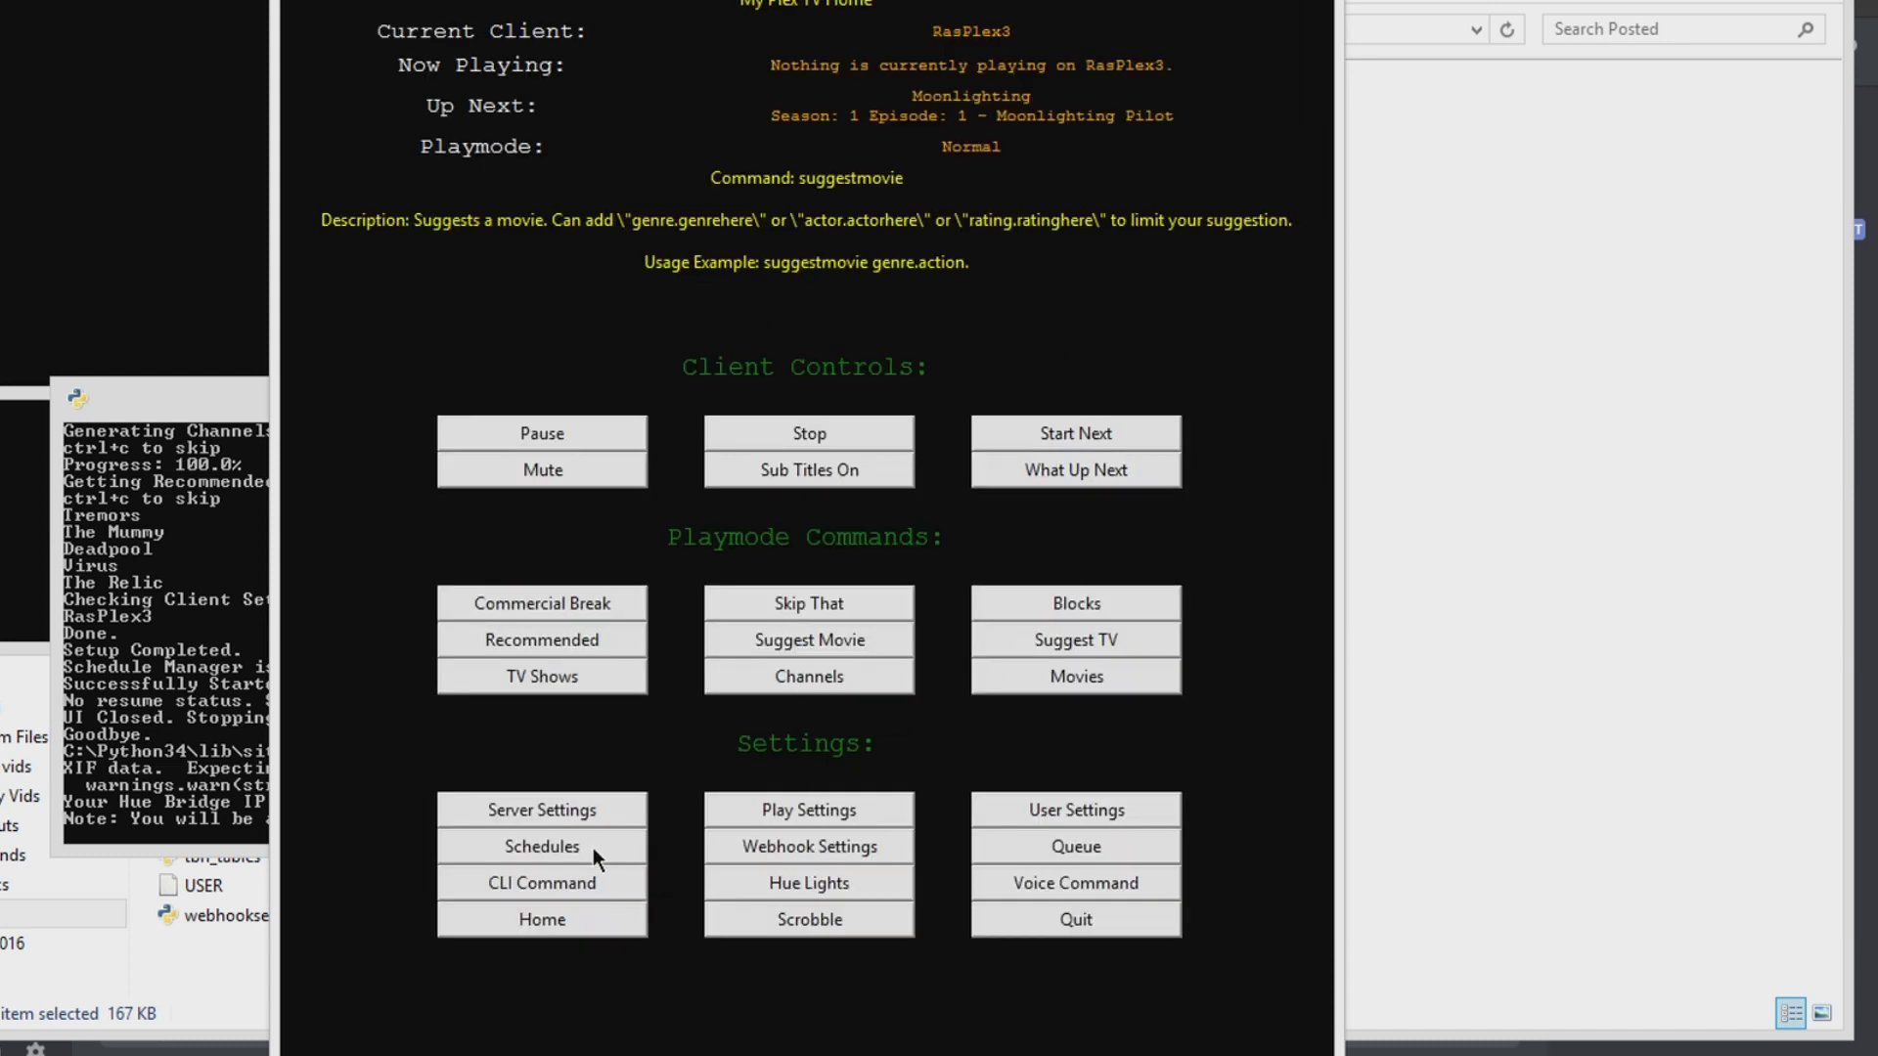
# Step: Query 'addblock ?' for the addblock description and example, then open Blocks
pyautogui.click(567, 873)
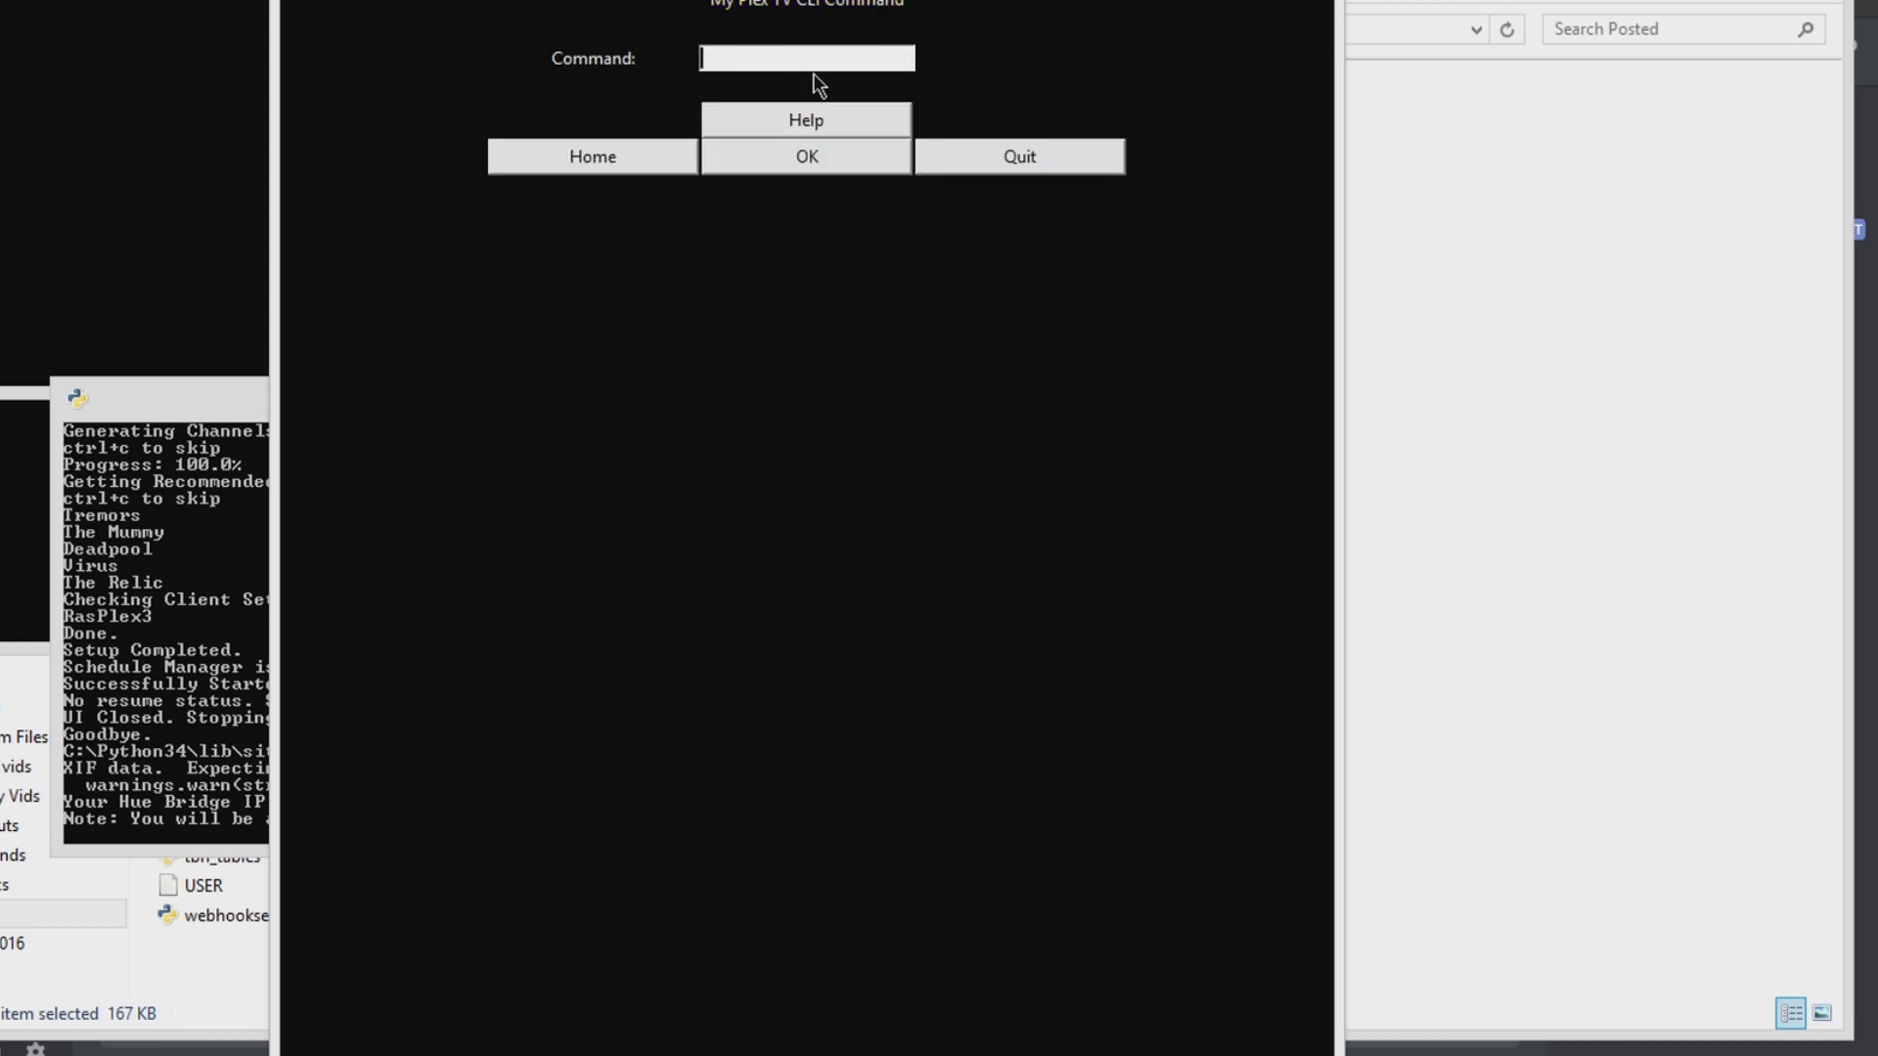
pyautogui.write('addblock ?')
pyautogui.click(801, 145)
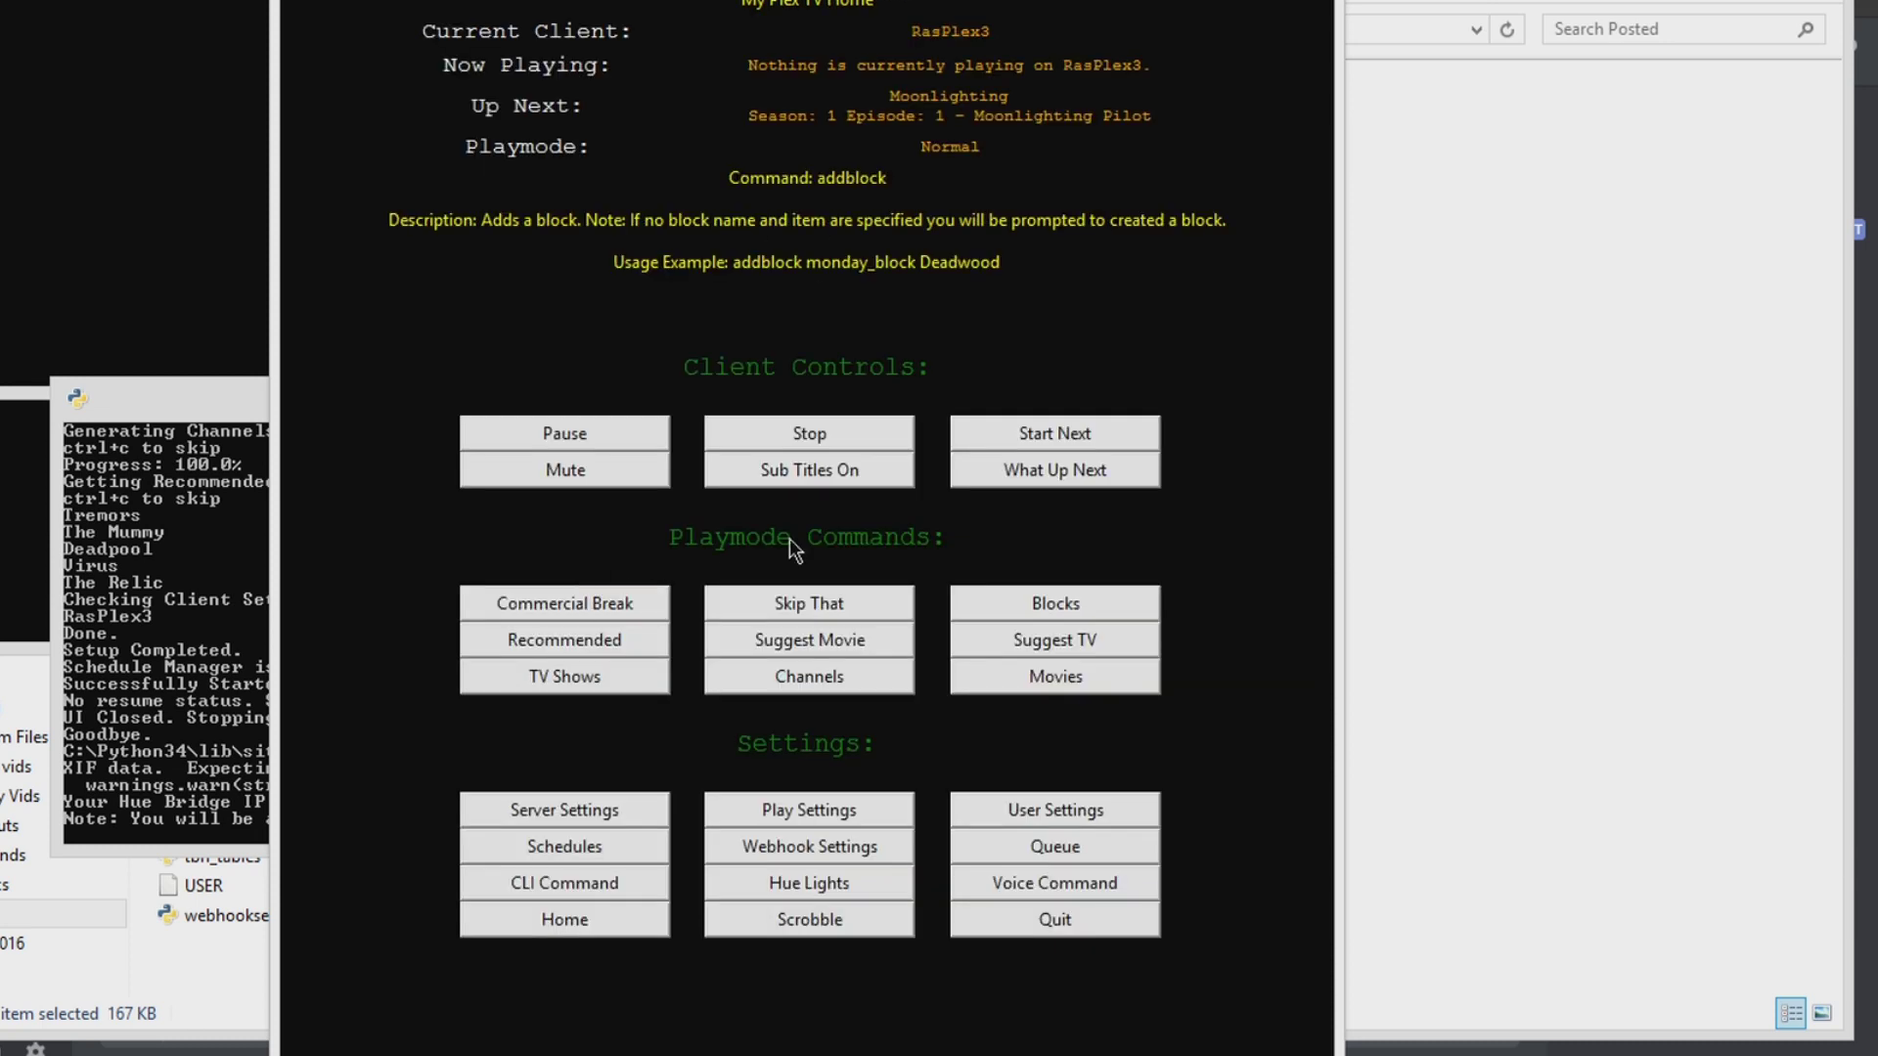
pyautogui.click(1024, 607)
# Step: Create a new block named test1 containing Tremors
pyautogui.click(653, 96)
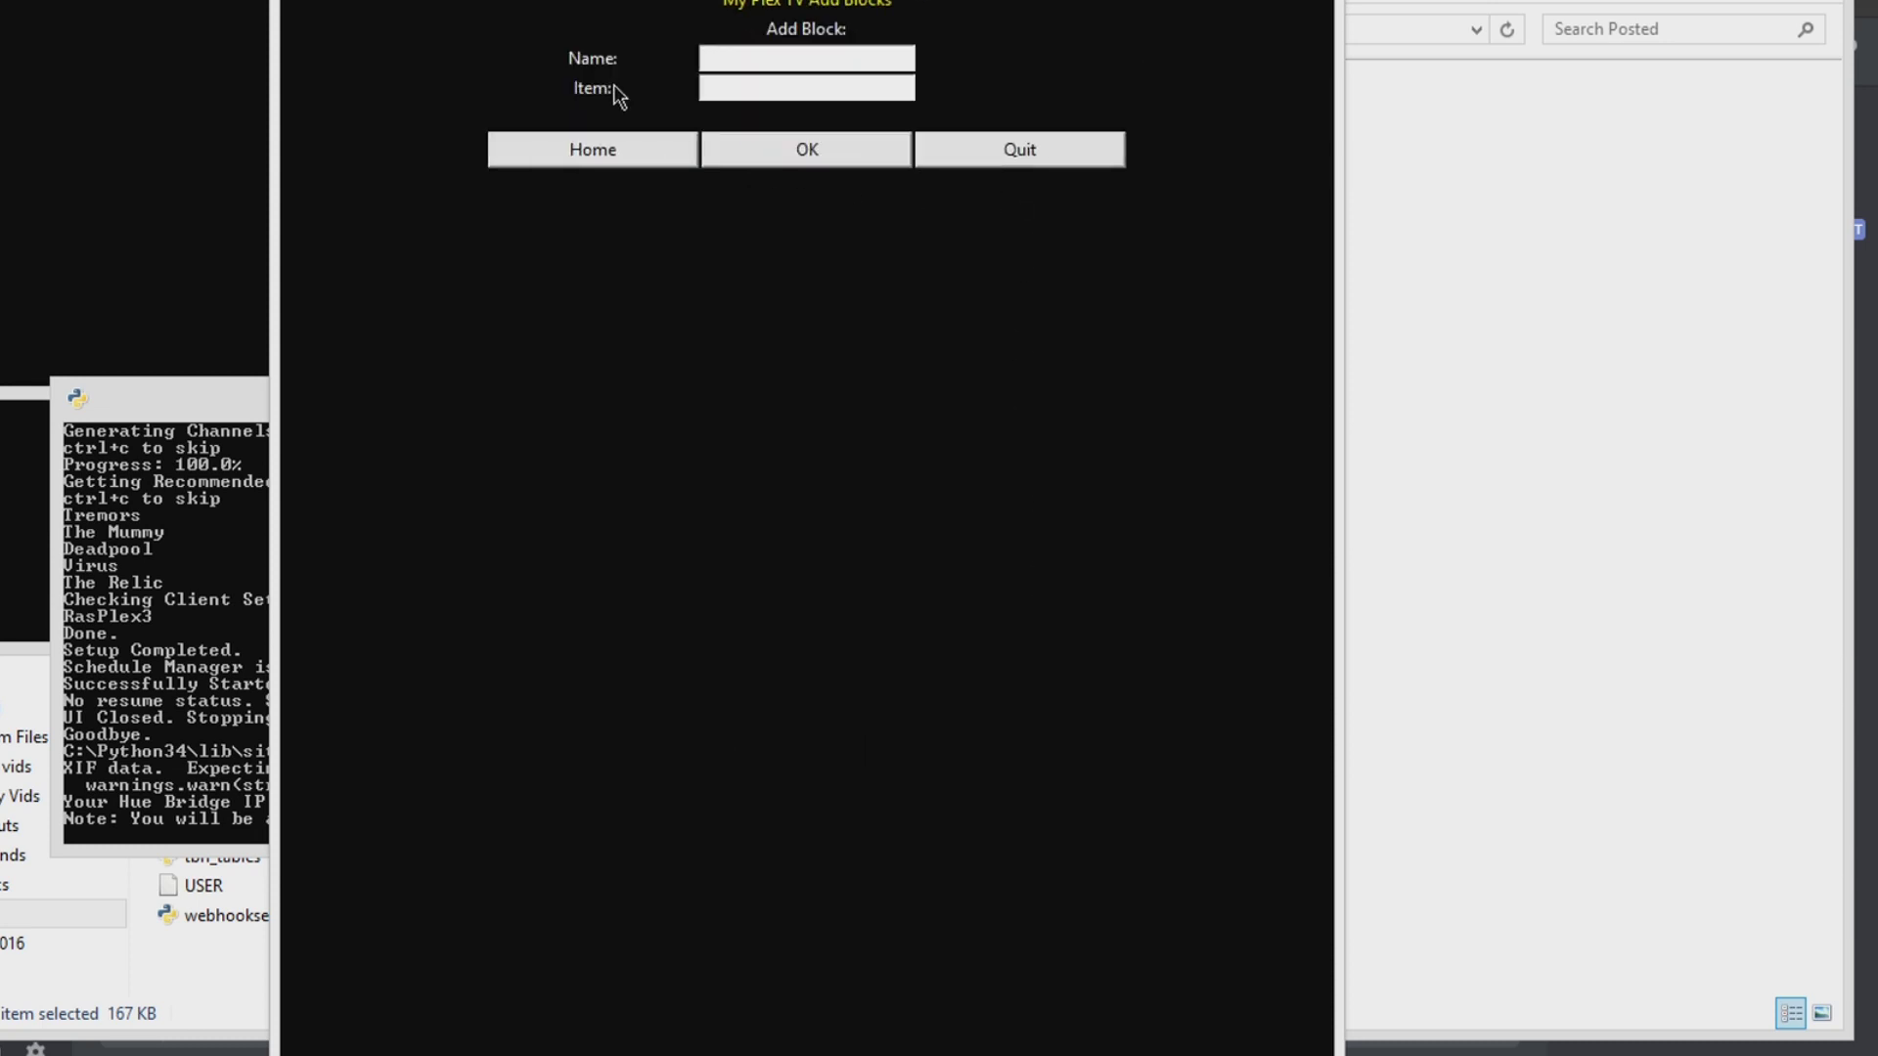
pyautogui.click(777, 59)
pyautogui.write('test1')
pyautogui.press('Tab')
pyautogui.write('tremors')
pyautogui.click(783, 144)
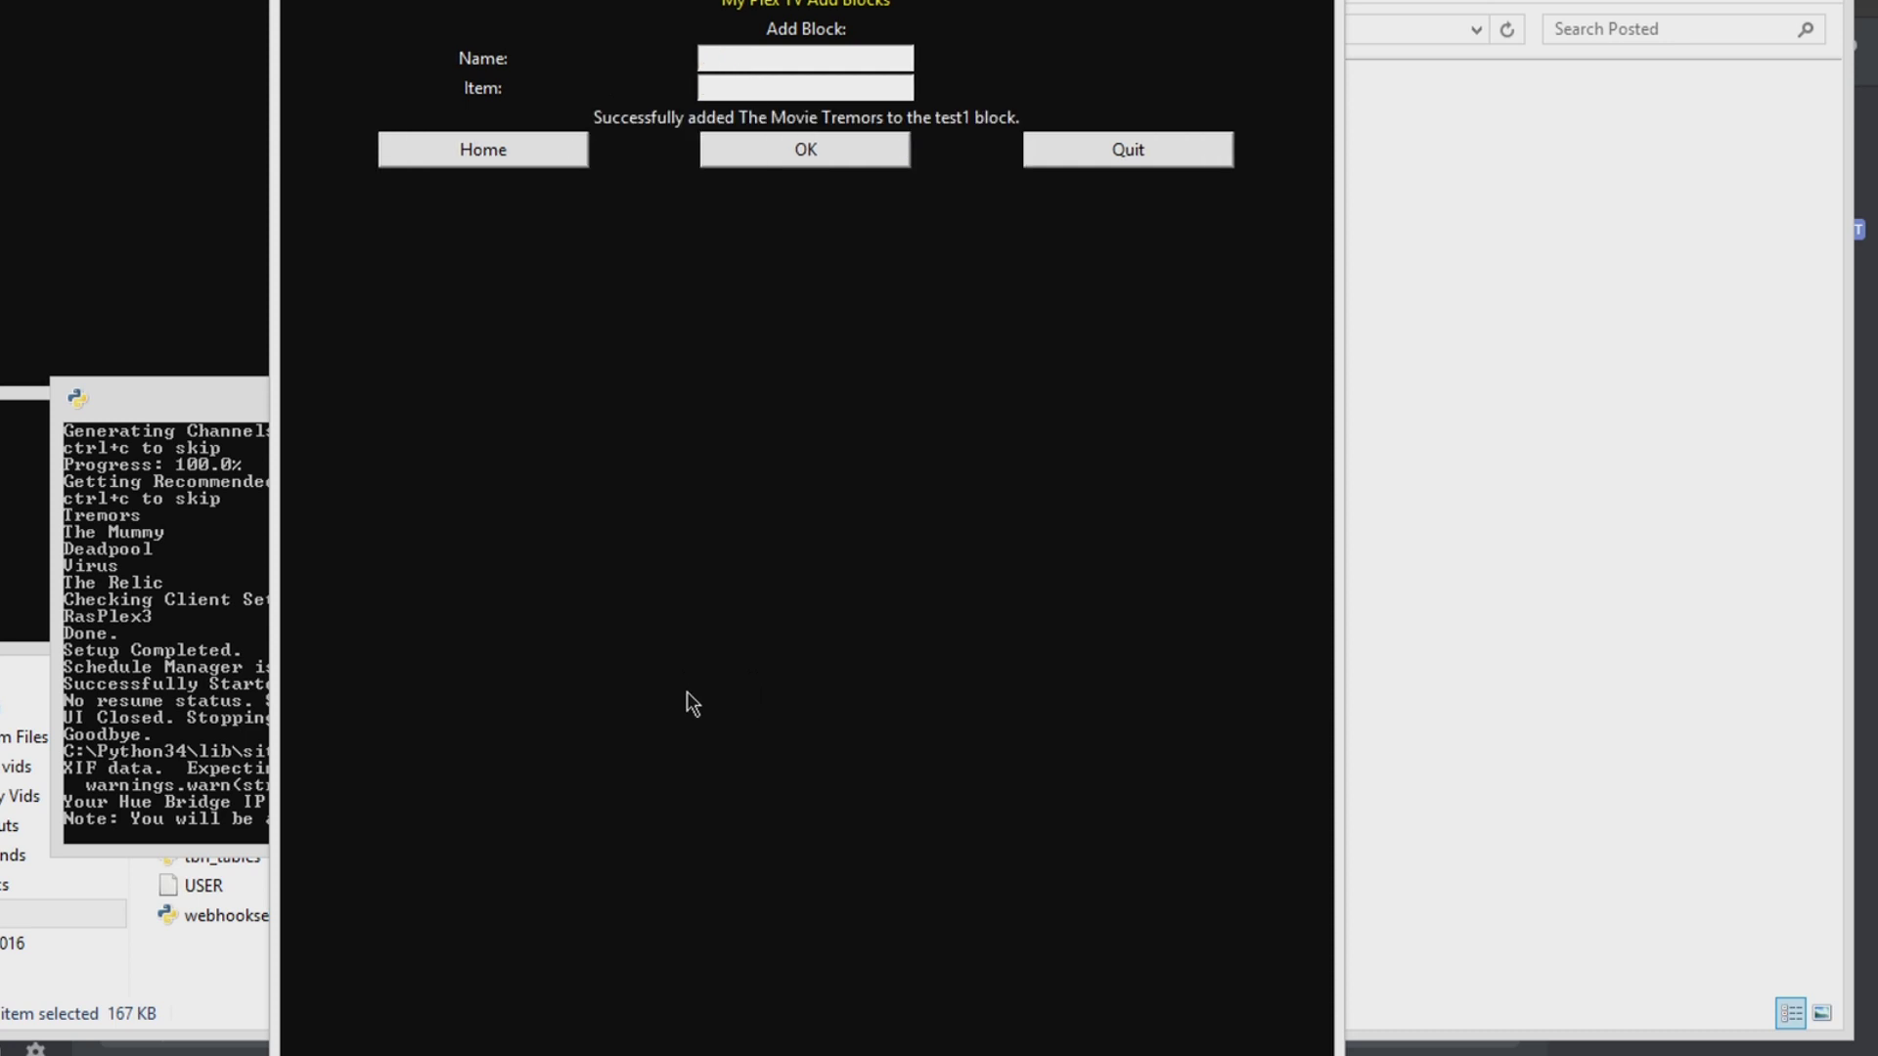
# Step: From the test1 block on the Blocks page, search for the title 'predator'
pyautogui.click(473, 151)
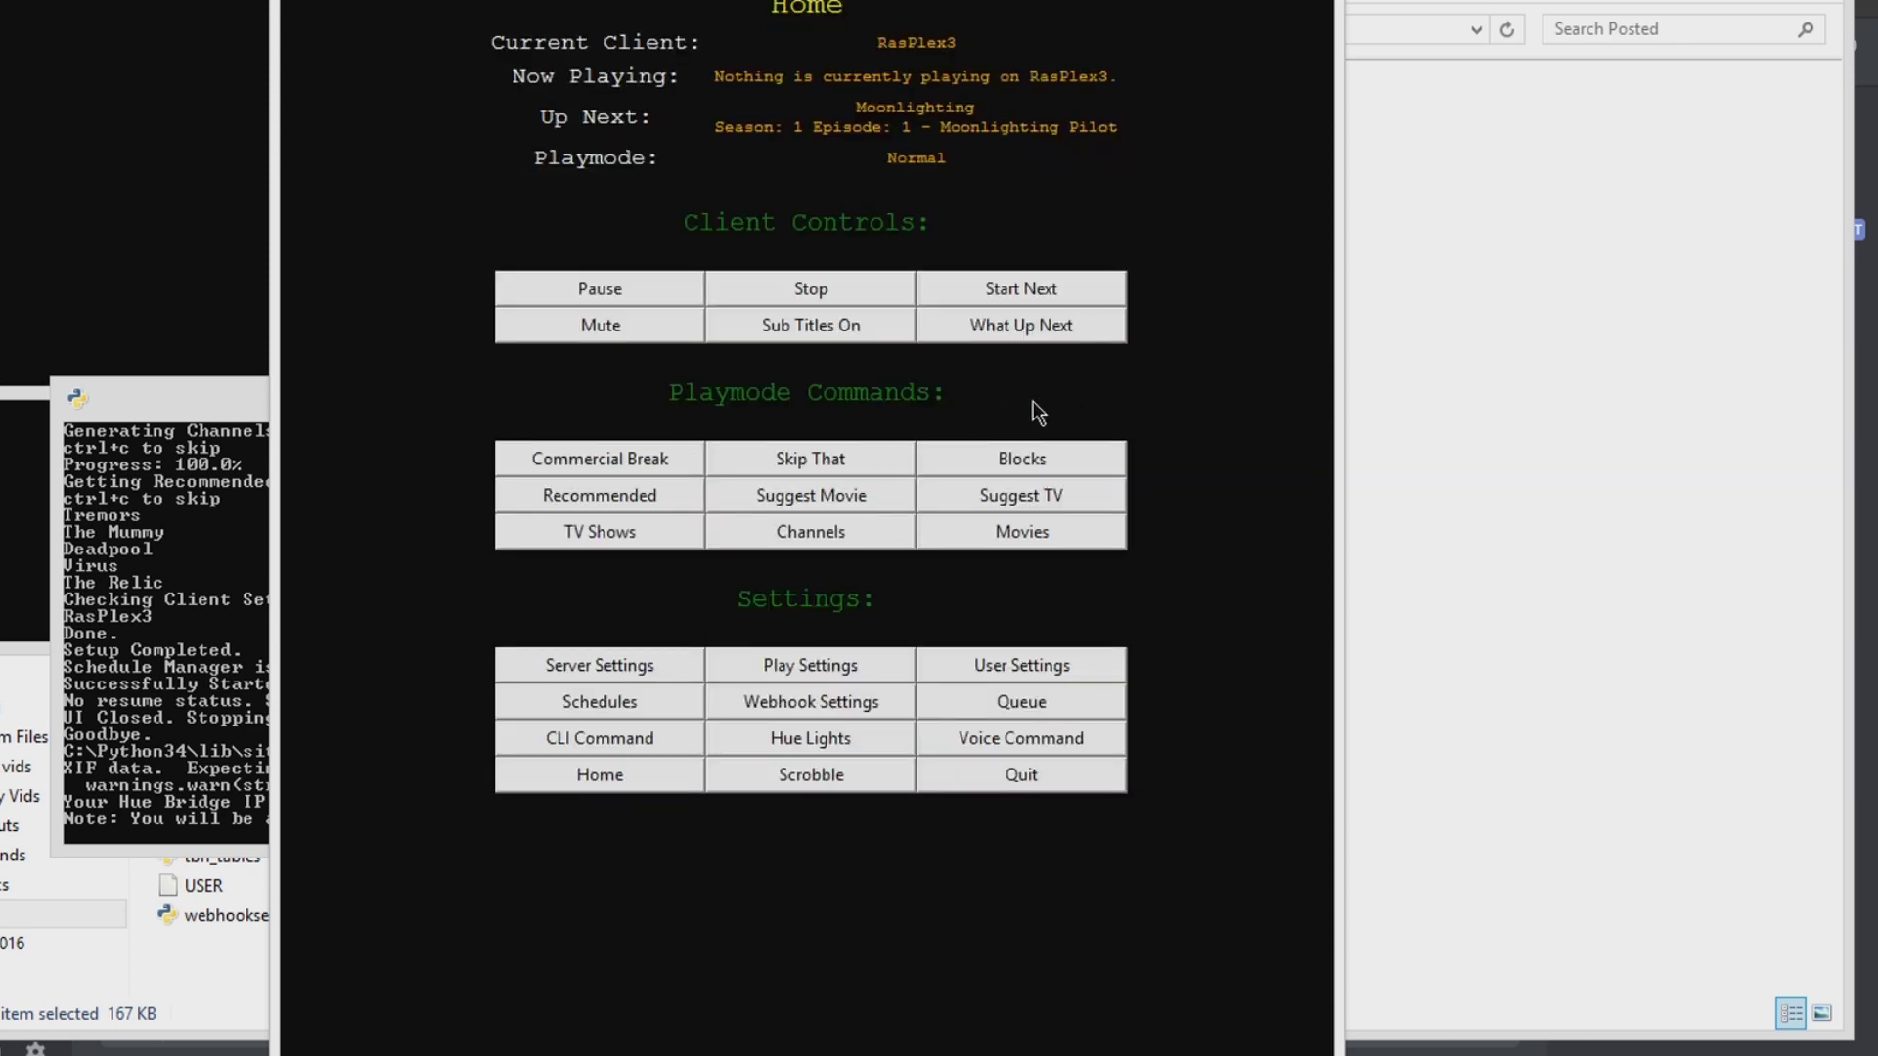
pyautogui.click(974, 450)
pyautogui.click(581, 35)
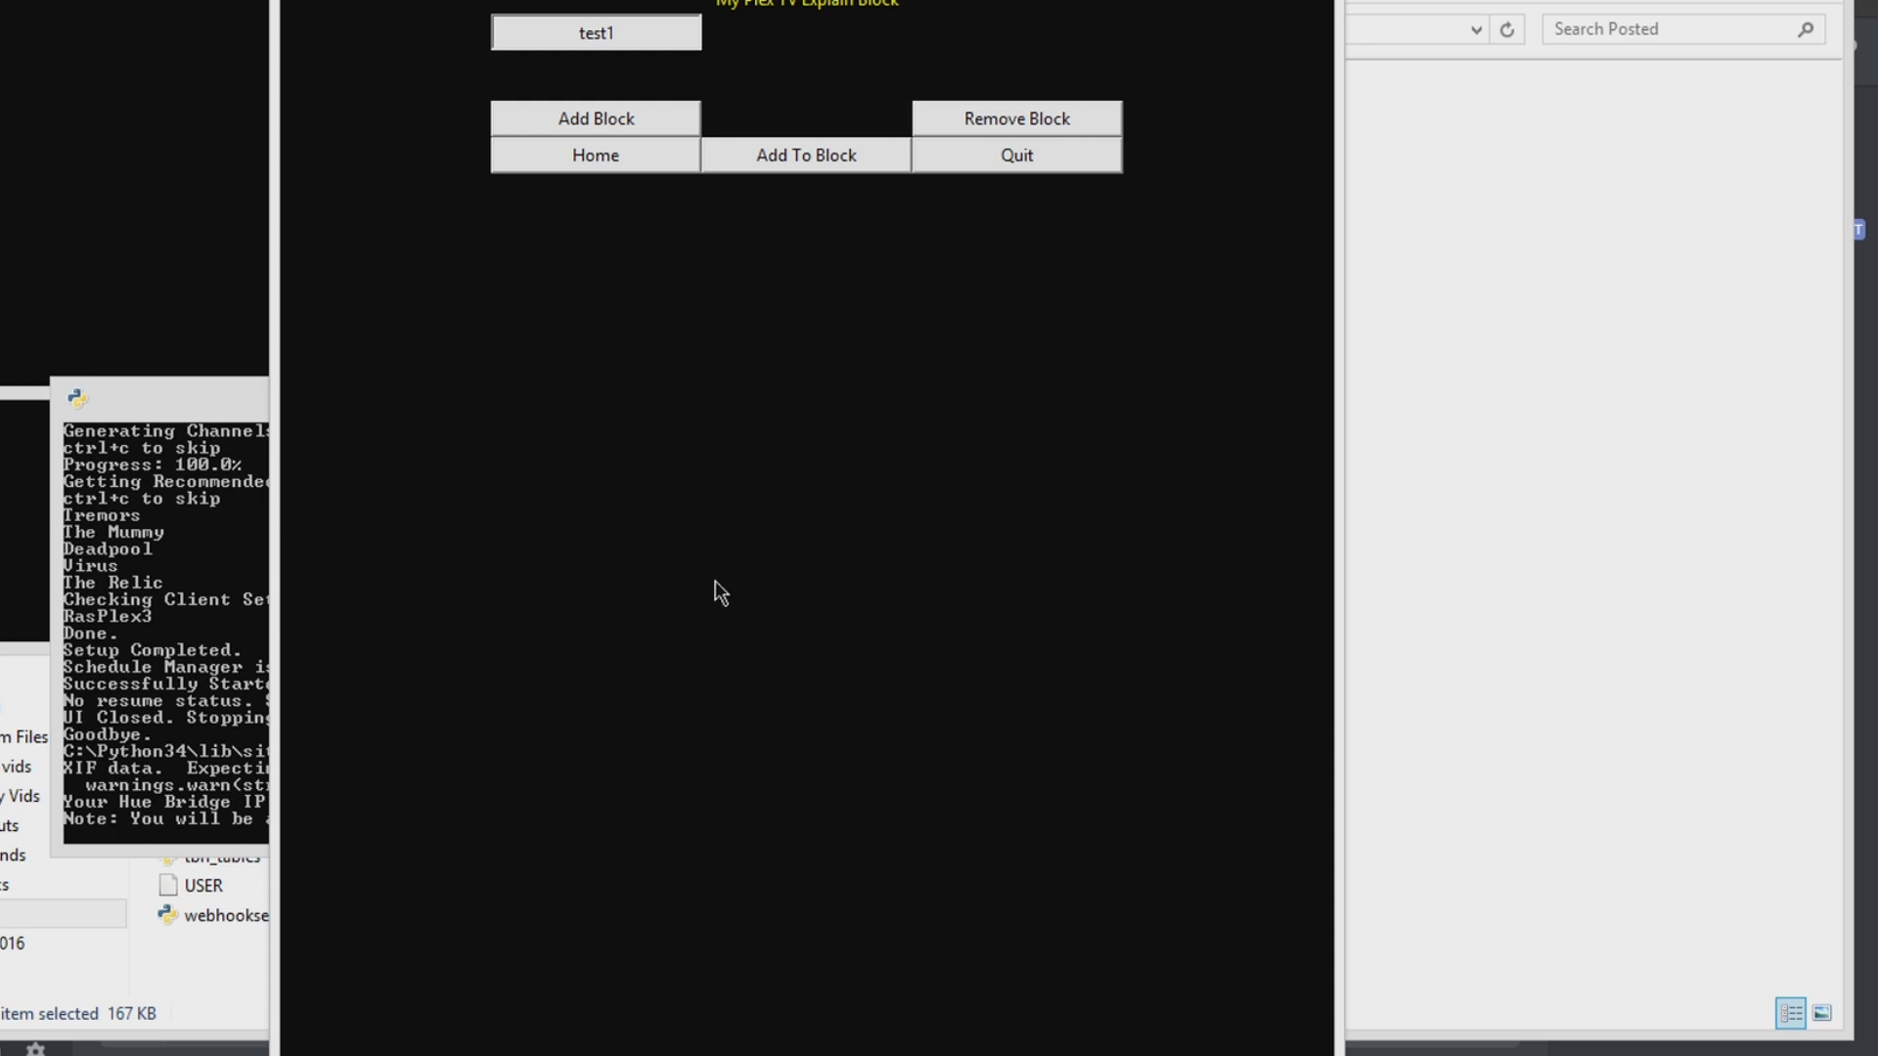
pyautogui.click(978, 652)
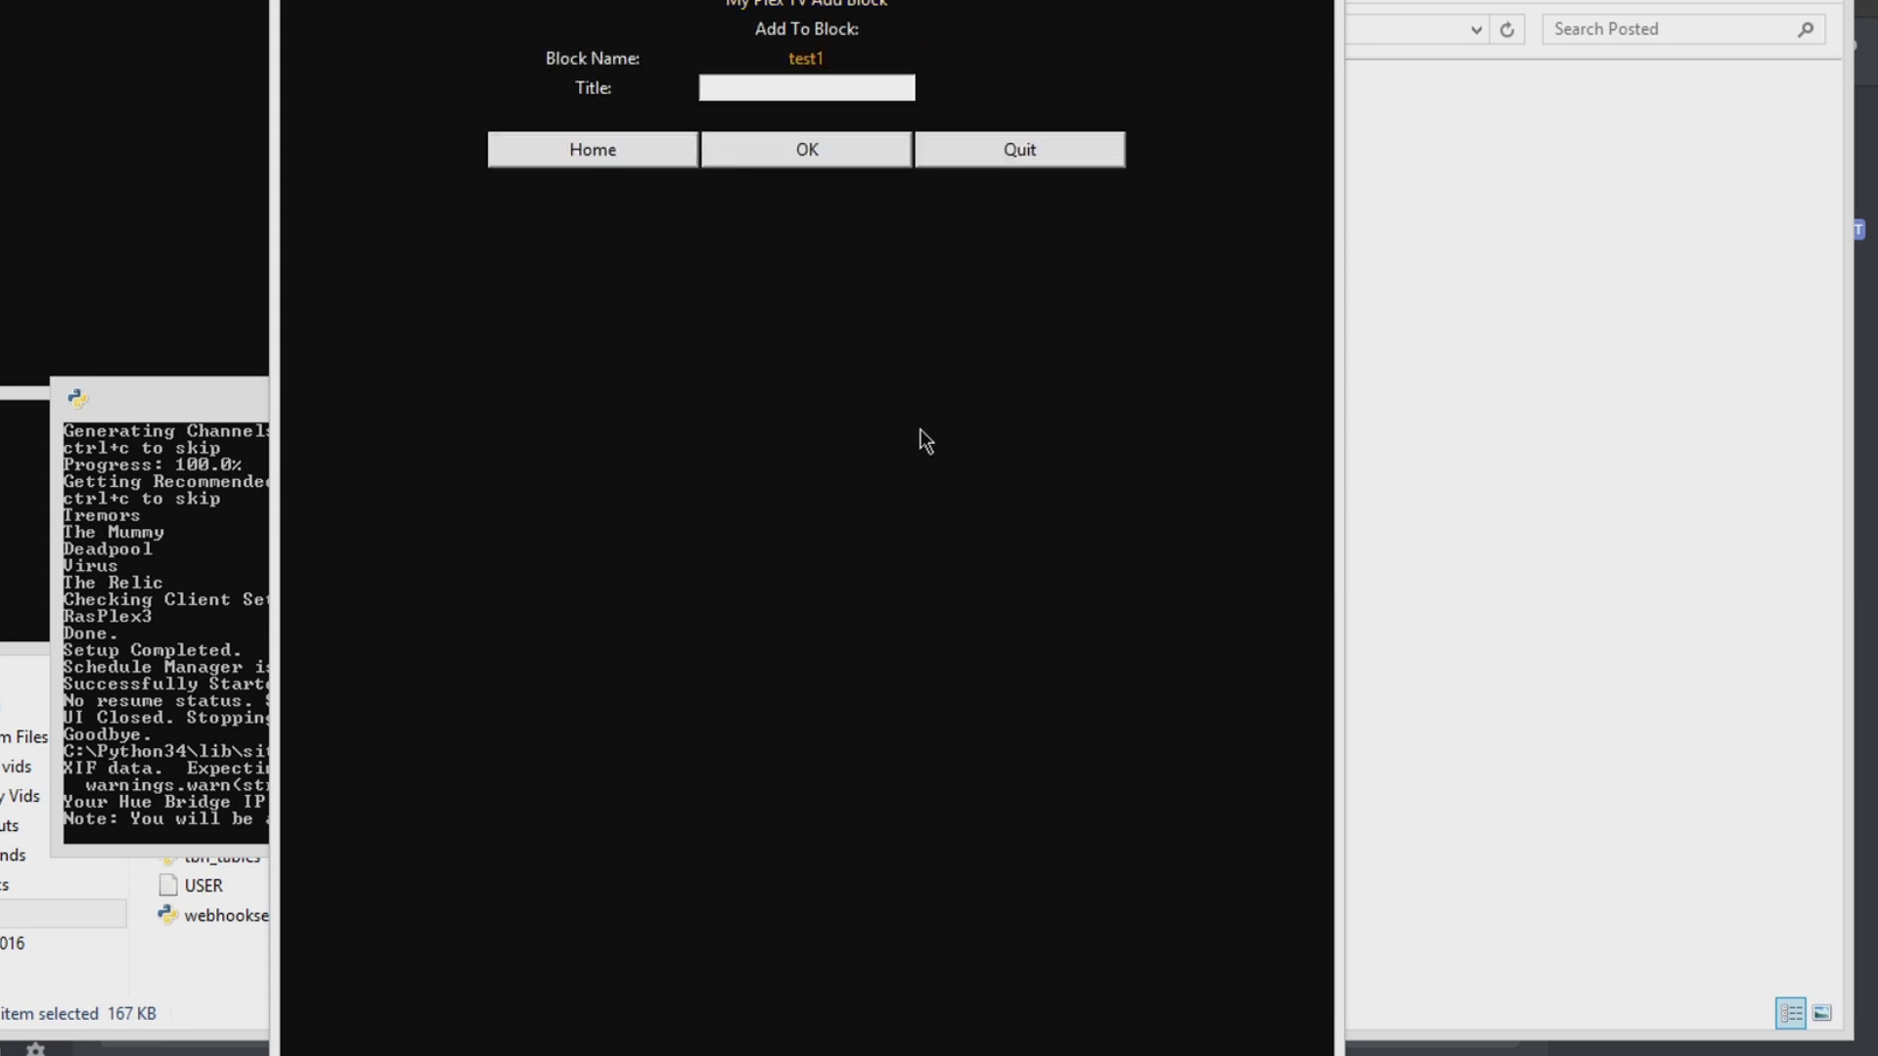
pyautogui.click(812, 88)
pyautogui.write('predator')
pyautogui.click(857, 152)
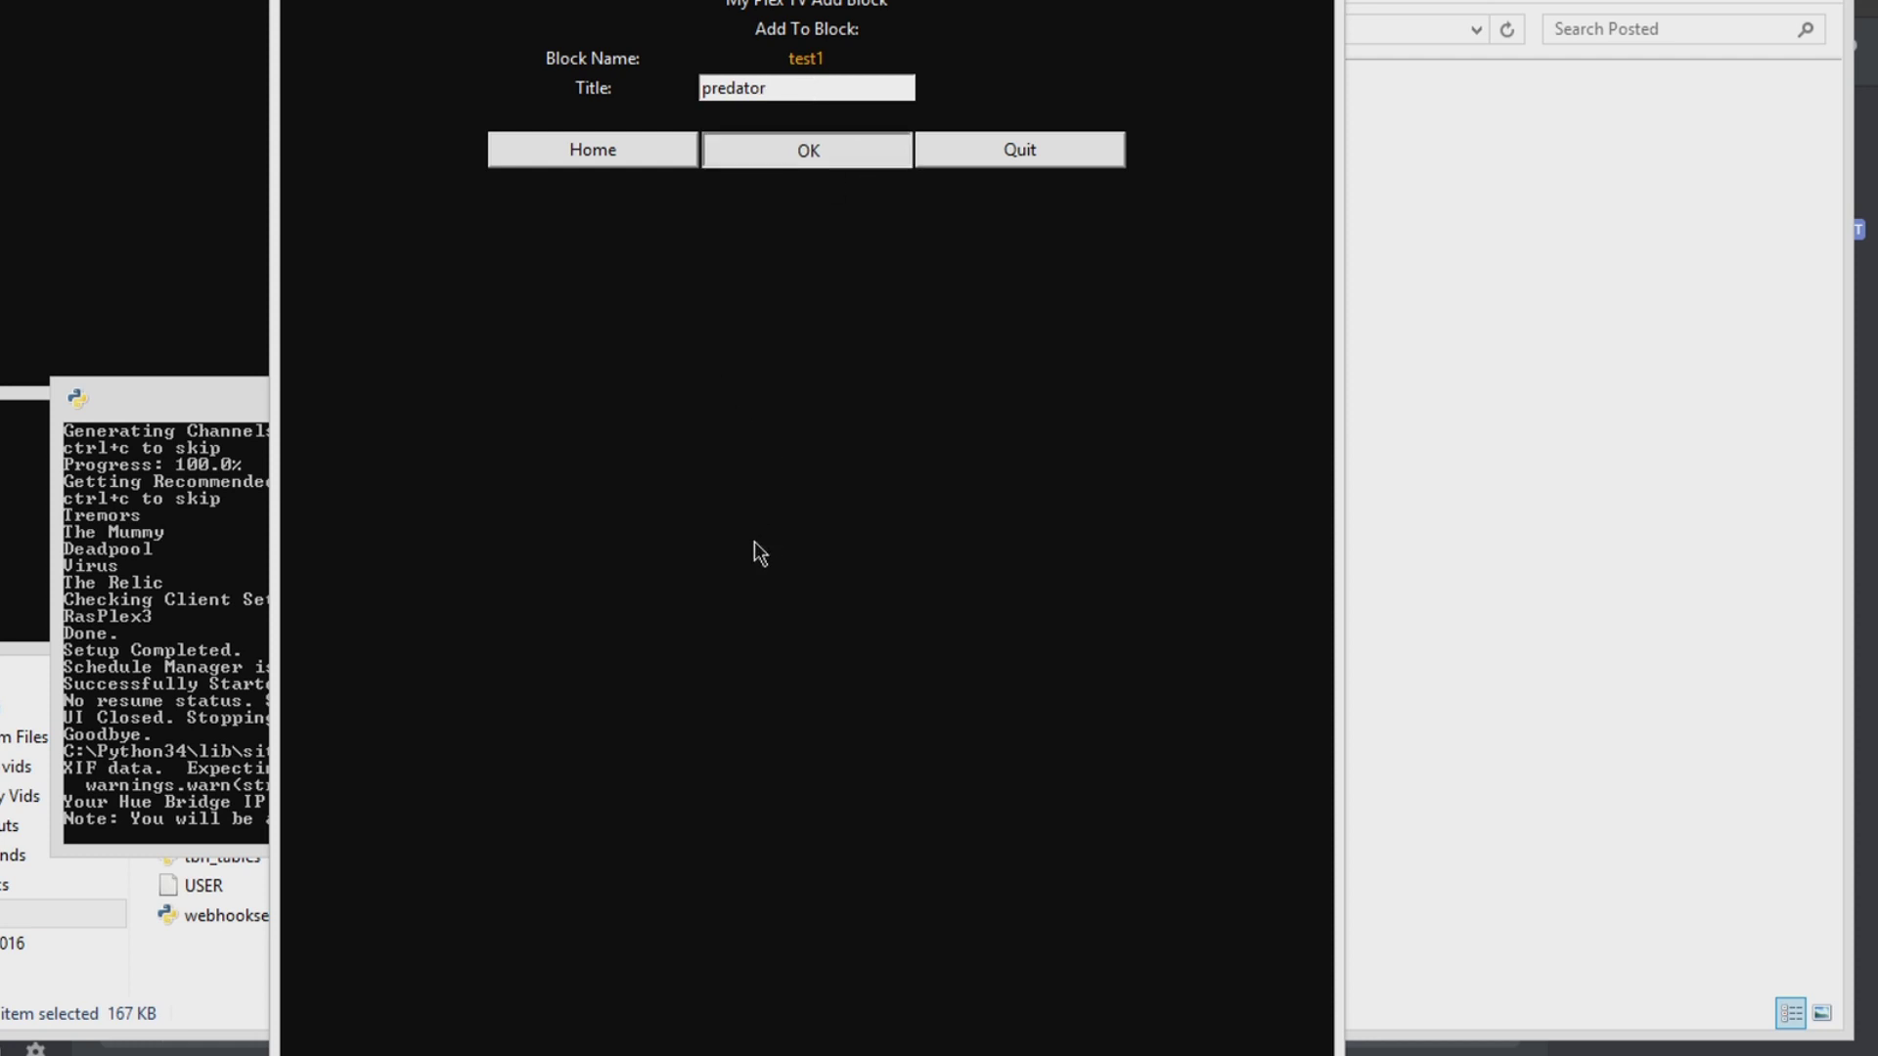
# Step: Pick Predator from the matching titles and add it to the play queue
pyautogui.click(941, 157)
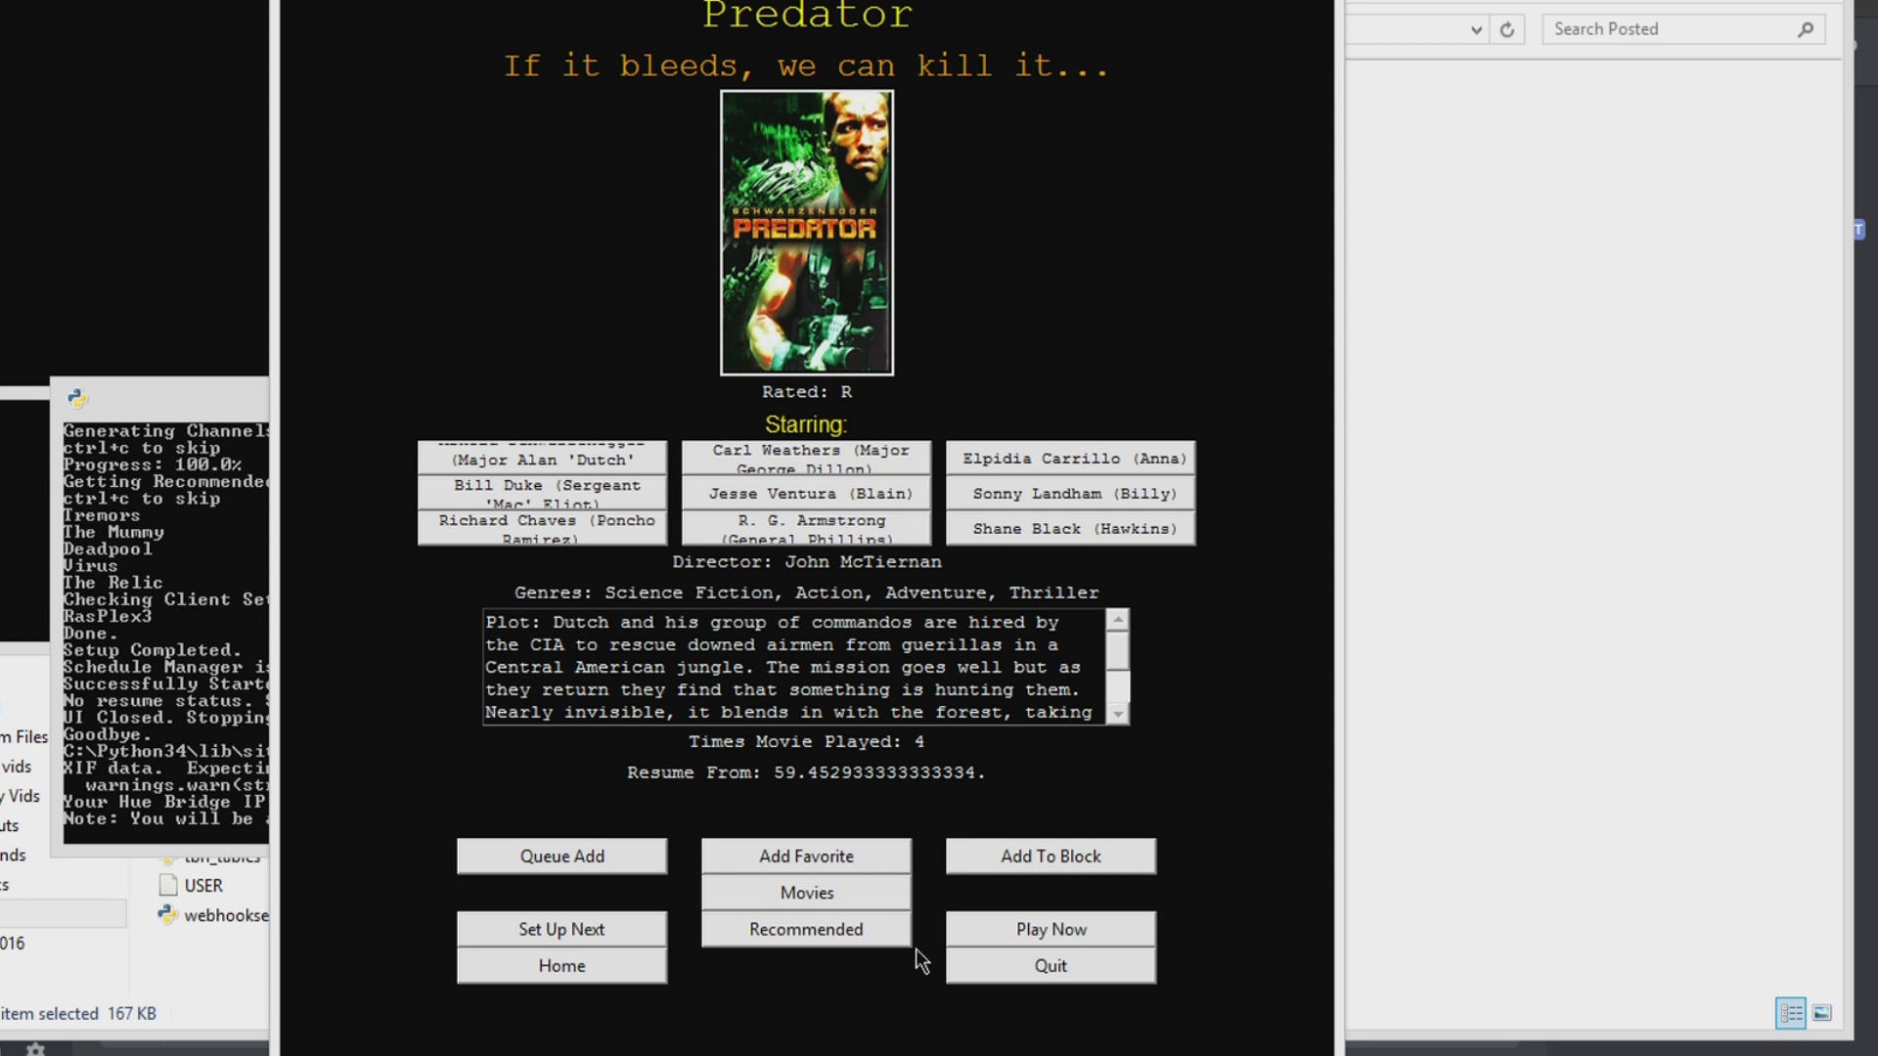
pyautogui.click(601, 866)
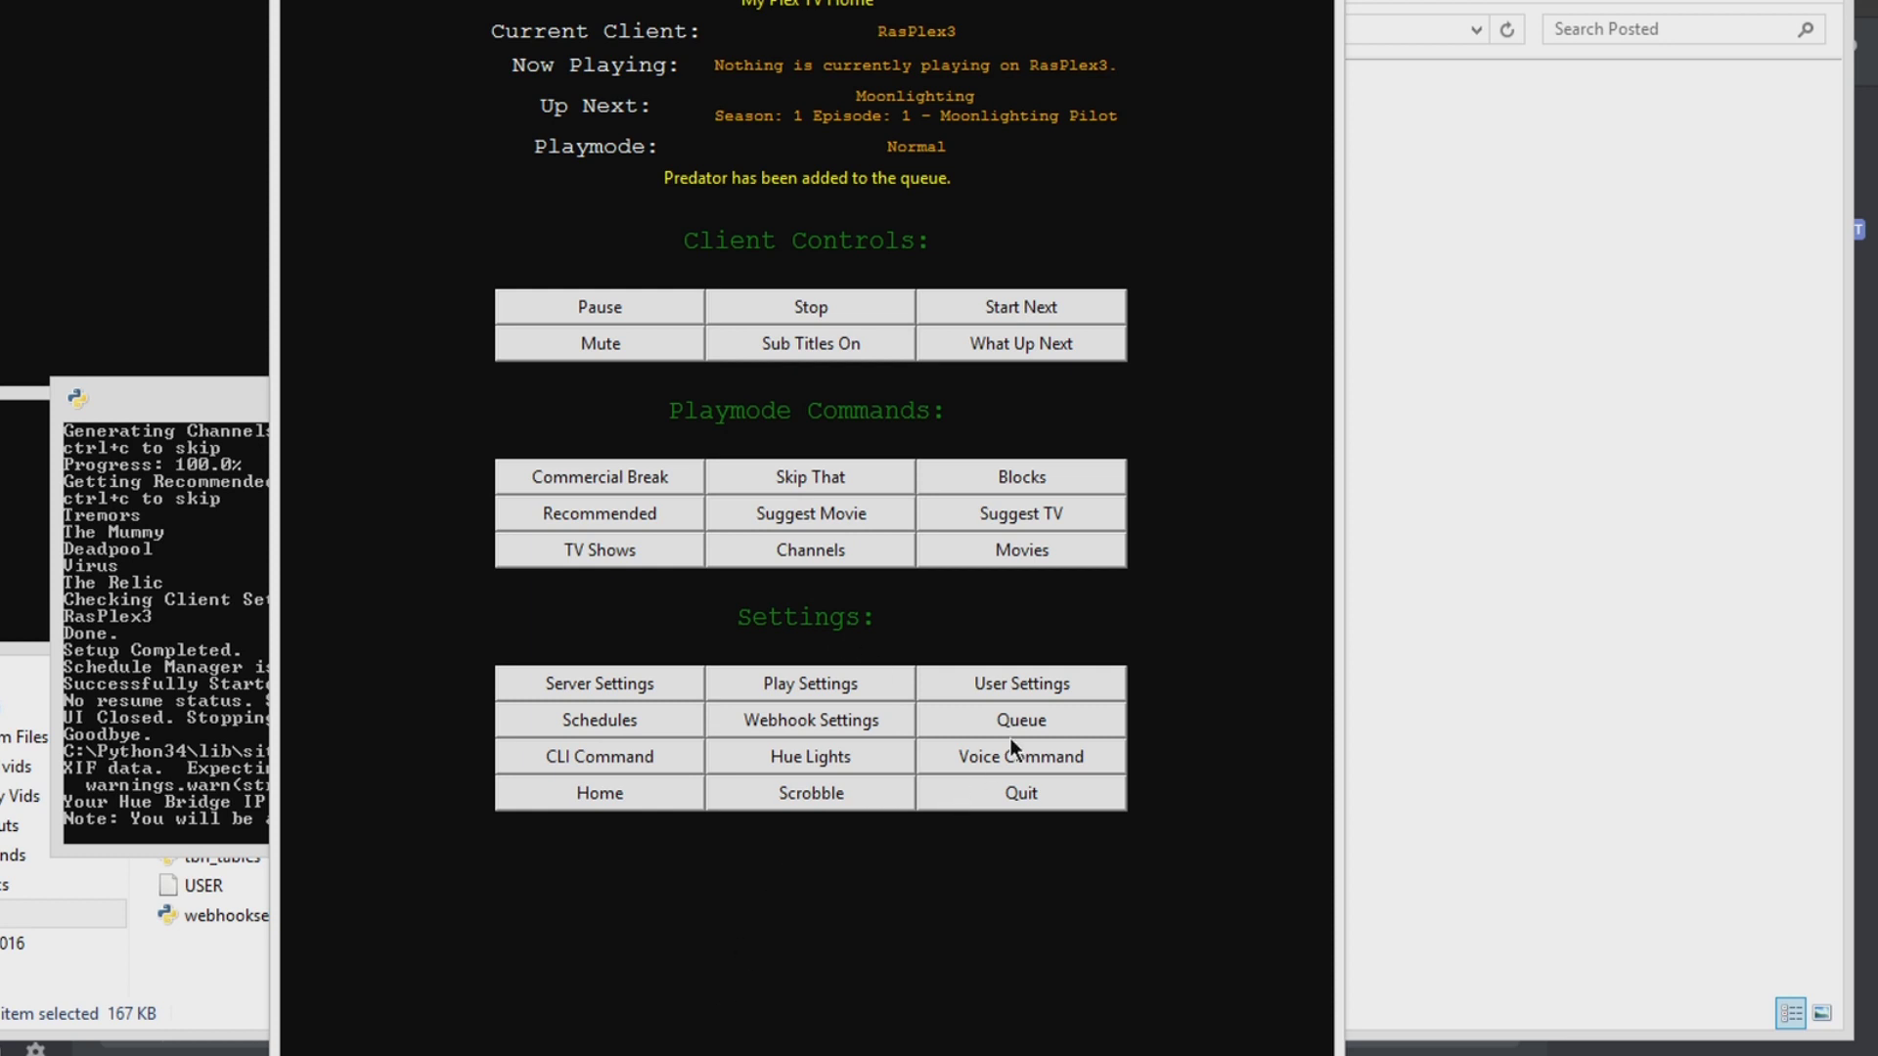
pyautogui.click(1010, 735)
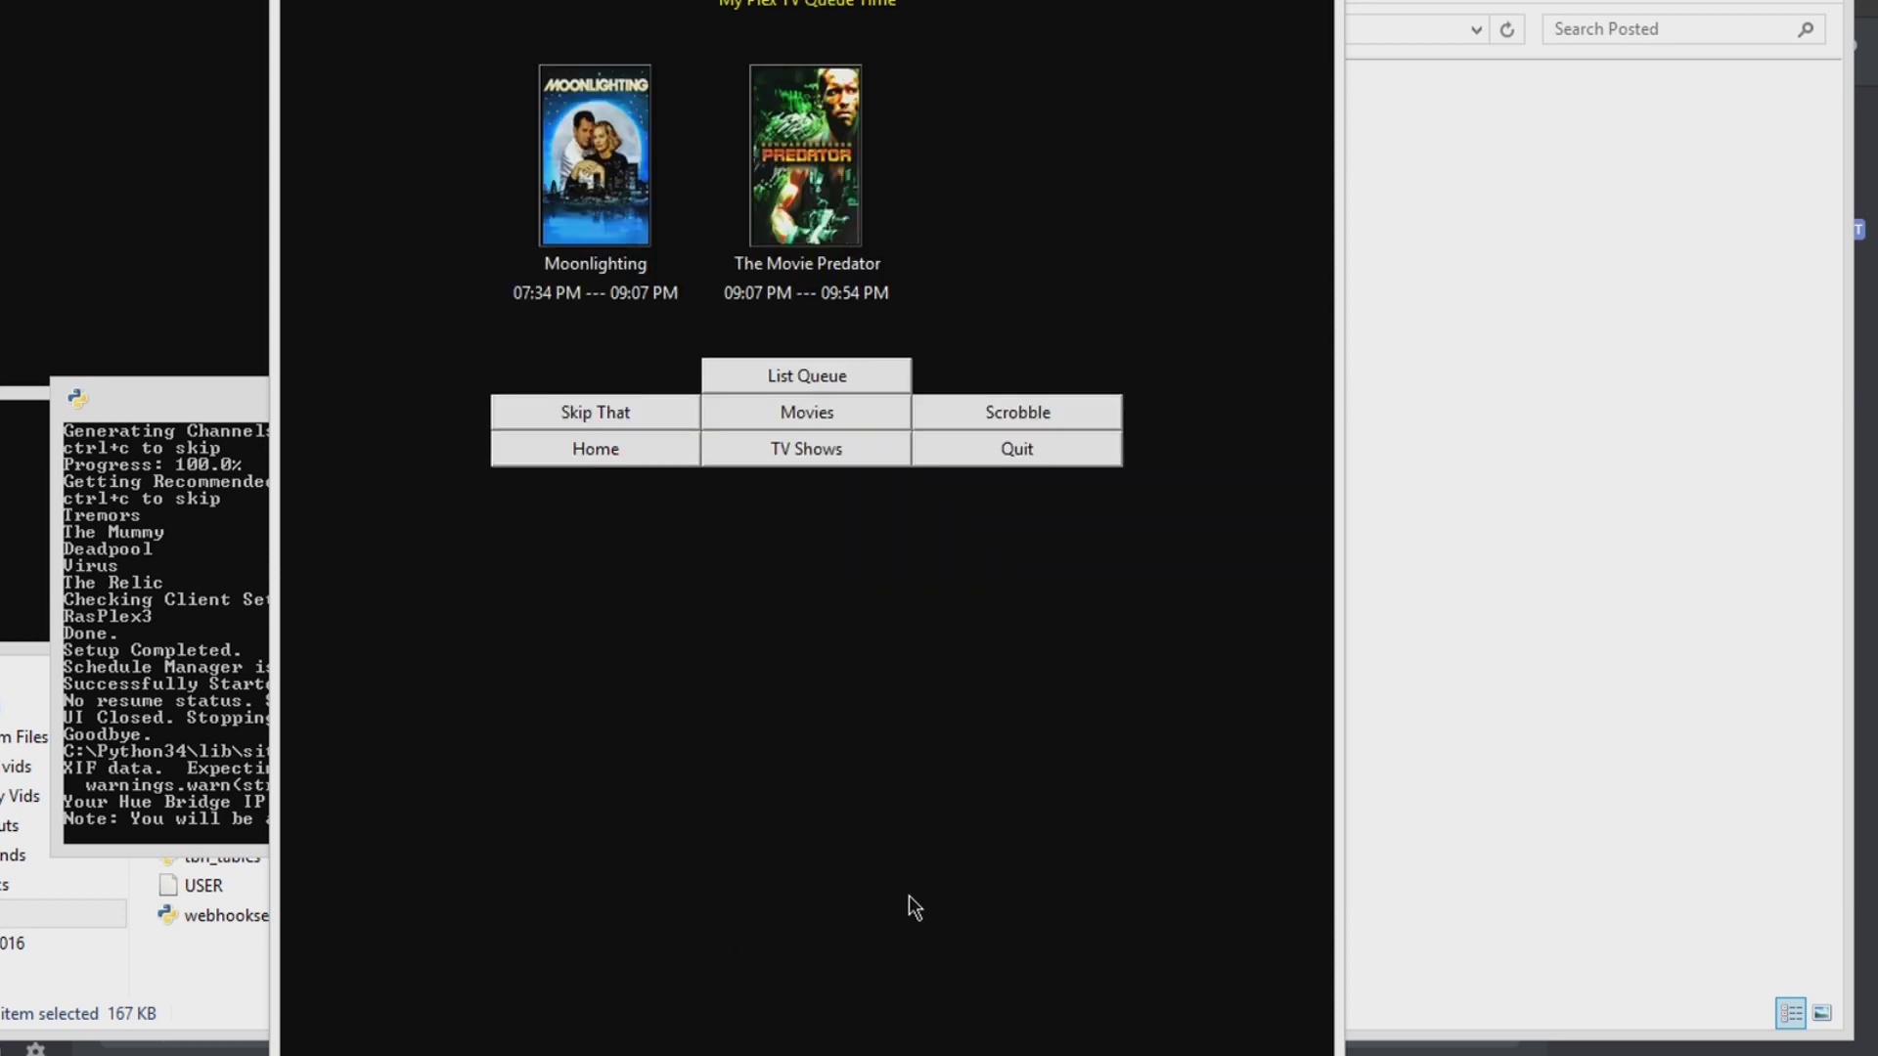
# Step: Review the play queue as a text list, including the Moonlighting details
pyautogui.click(807, 376)
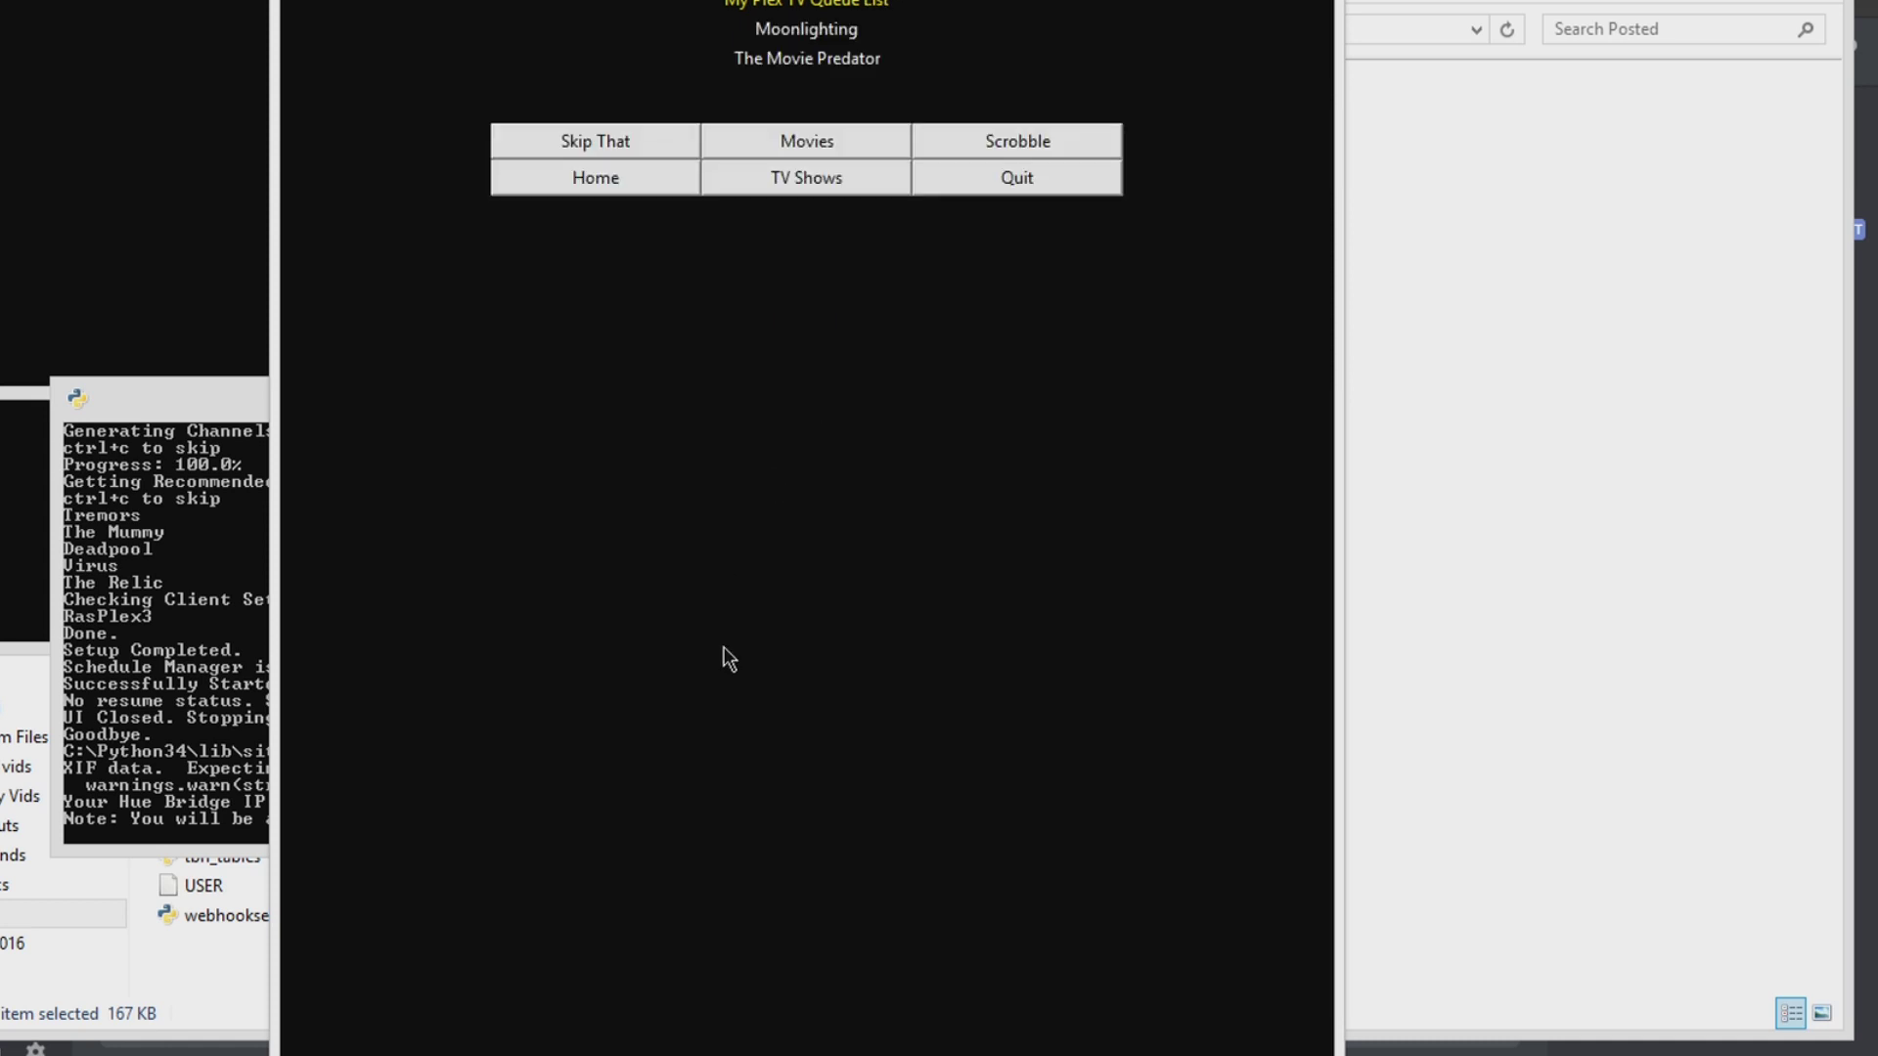
pyautogui.click(626, 176)
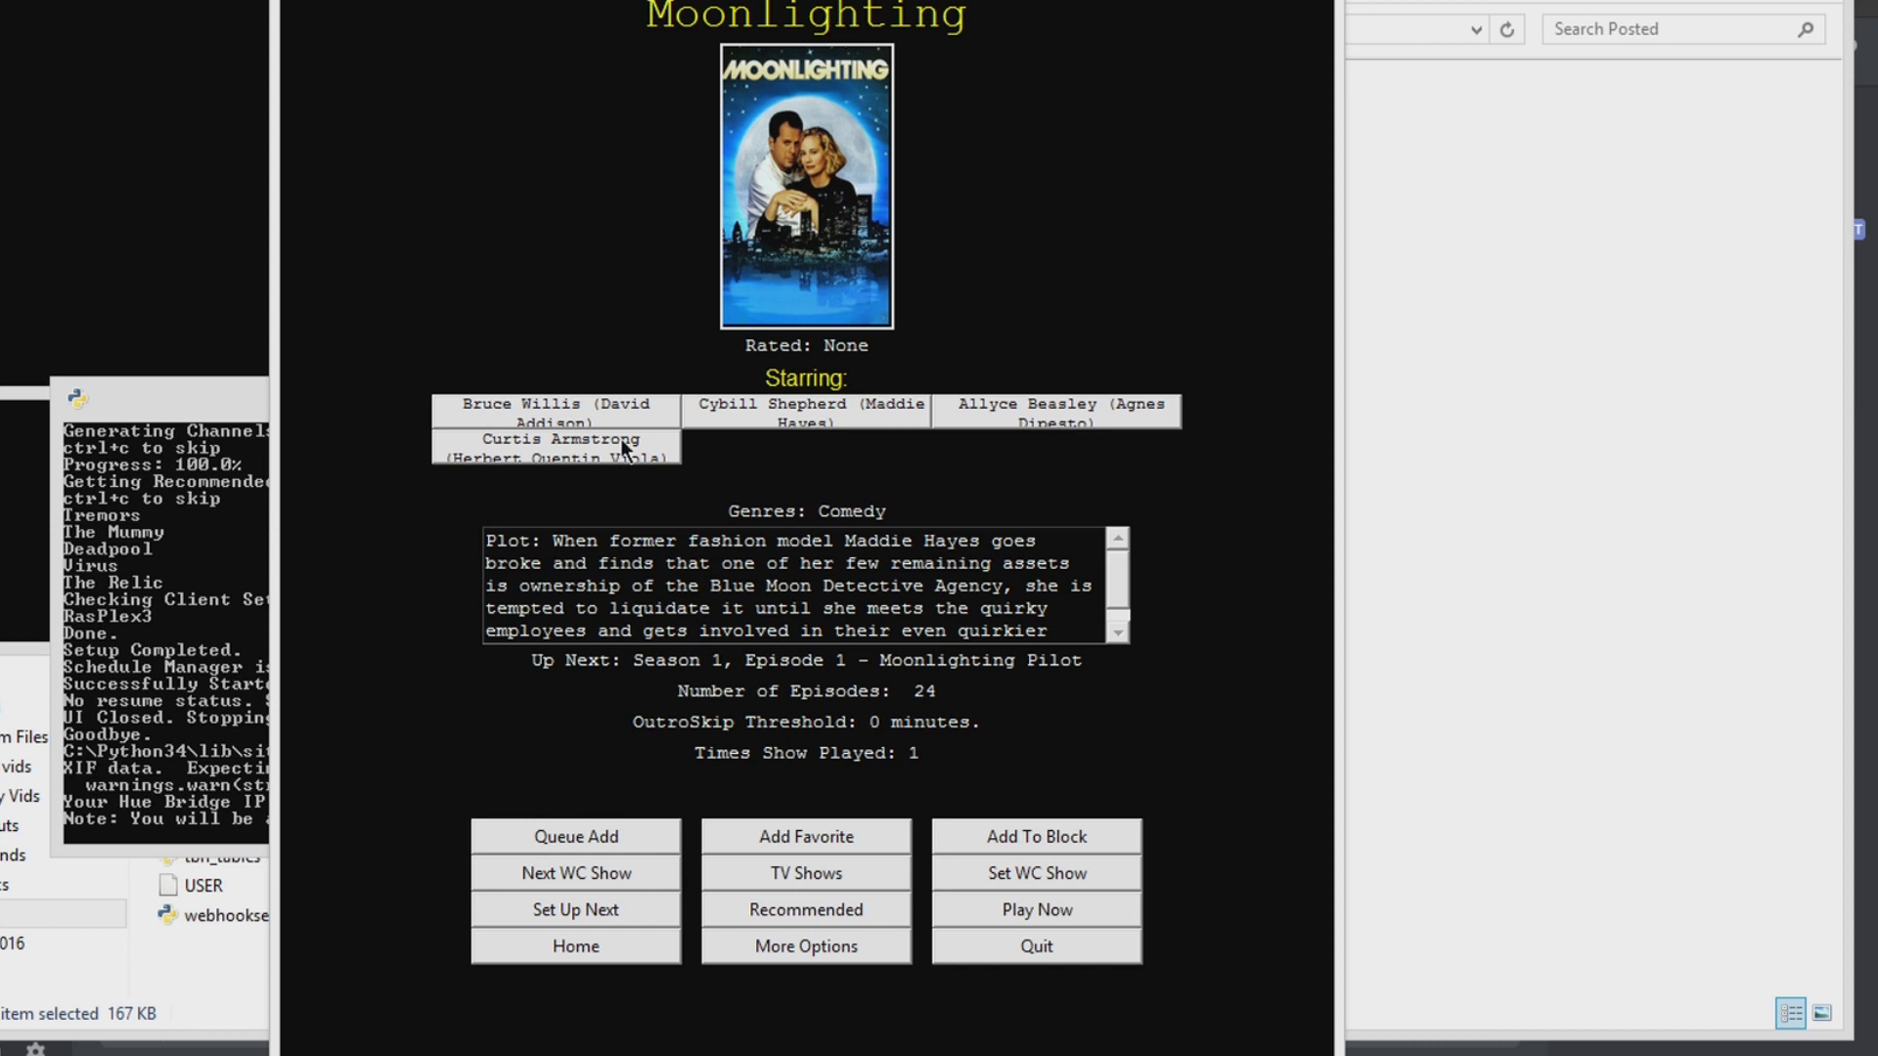
pyautogui.click(492, 955)
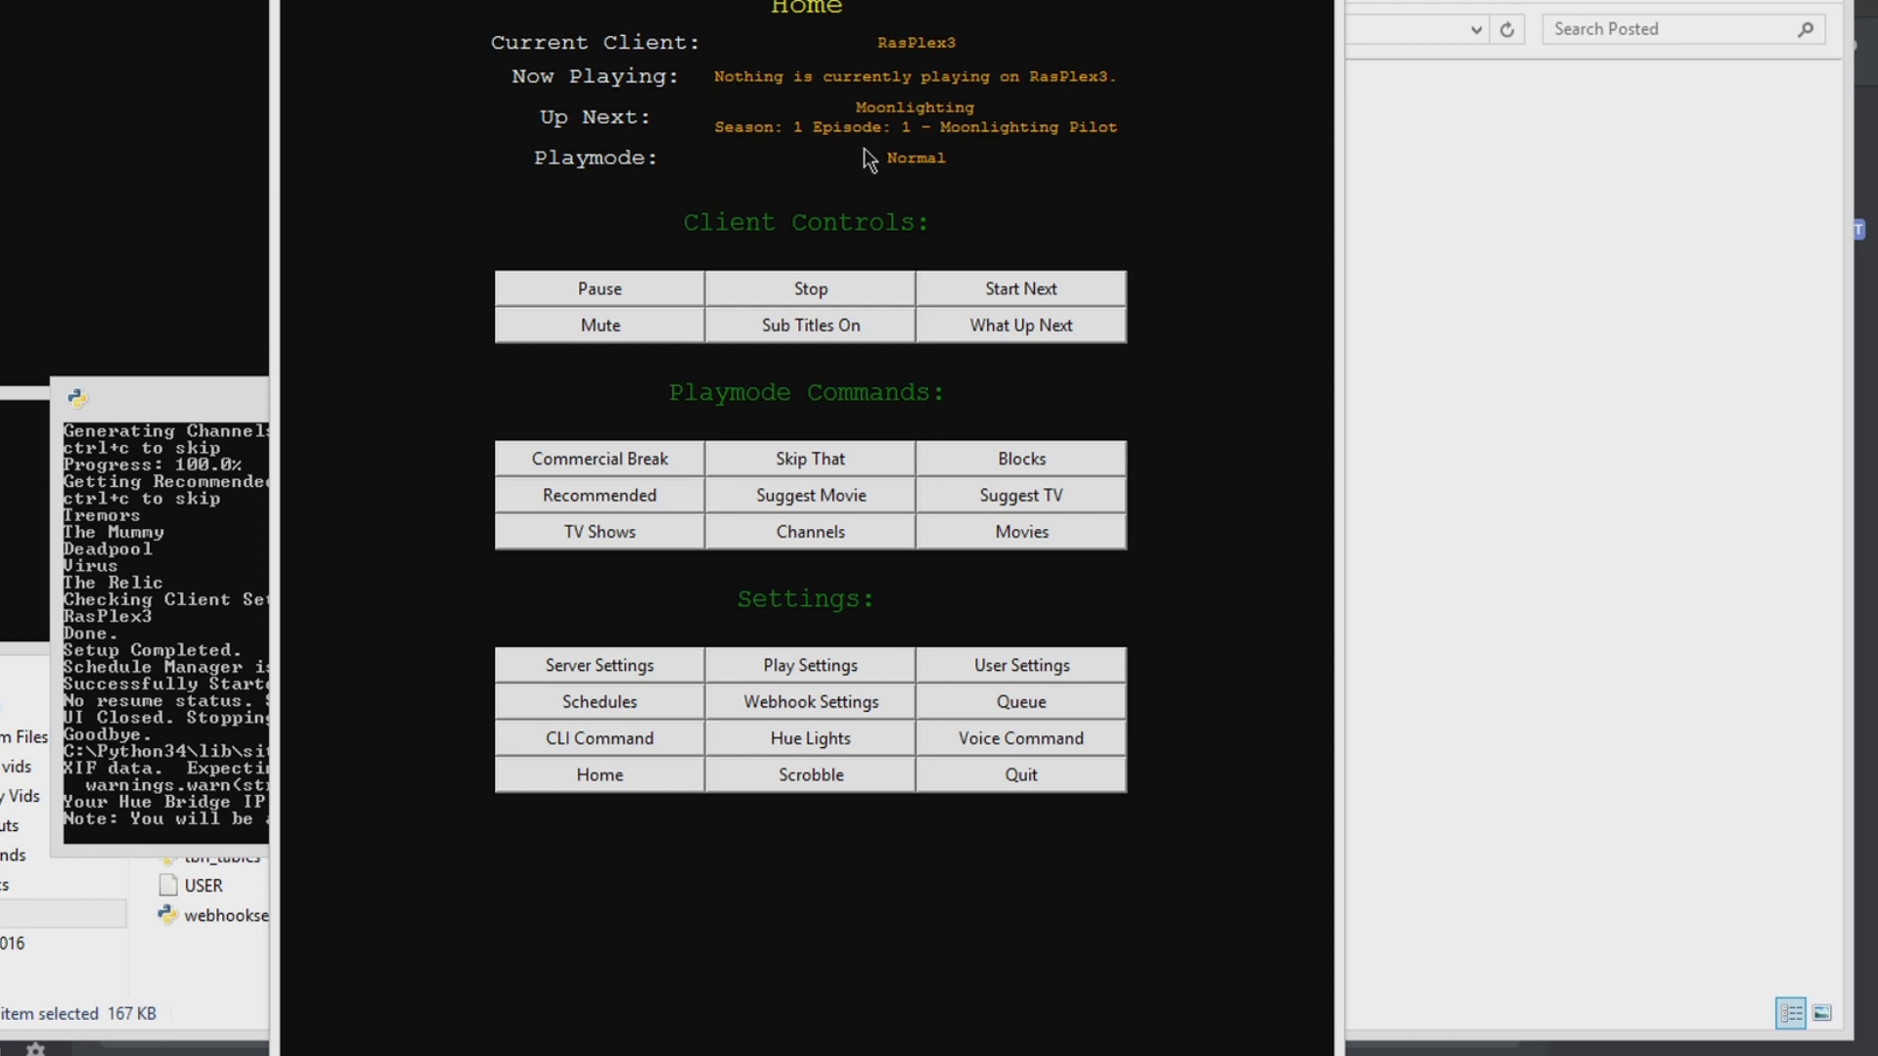
# Step: Check the clients, play modes and play settings, then open wild card show Two Guys and a Girl
pyautogui.click(900, 45)
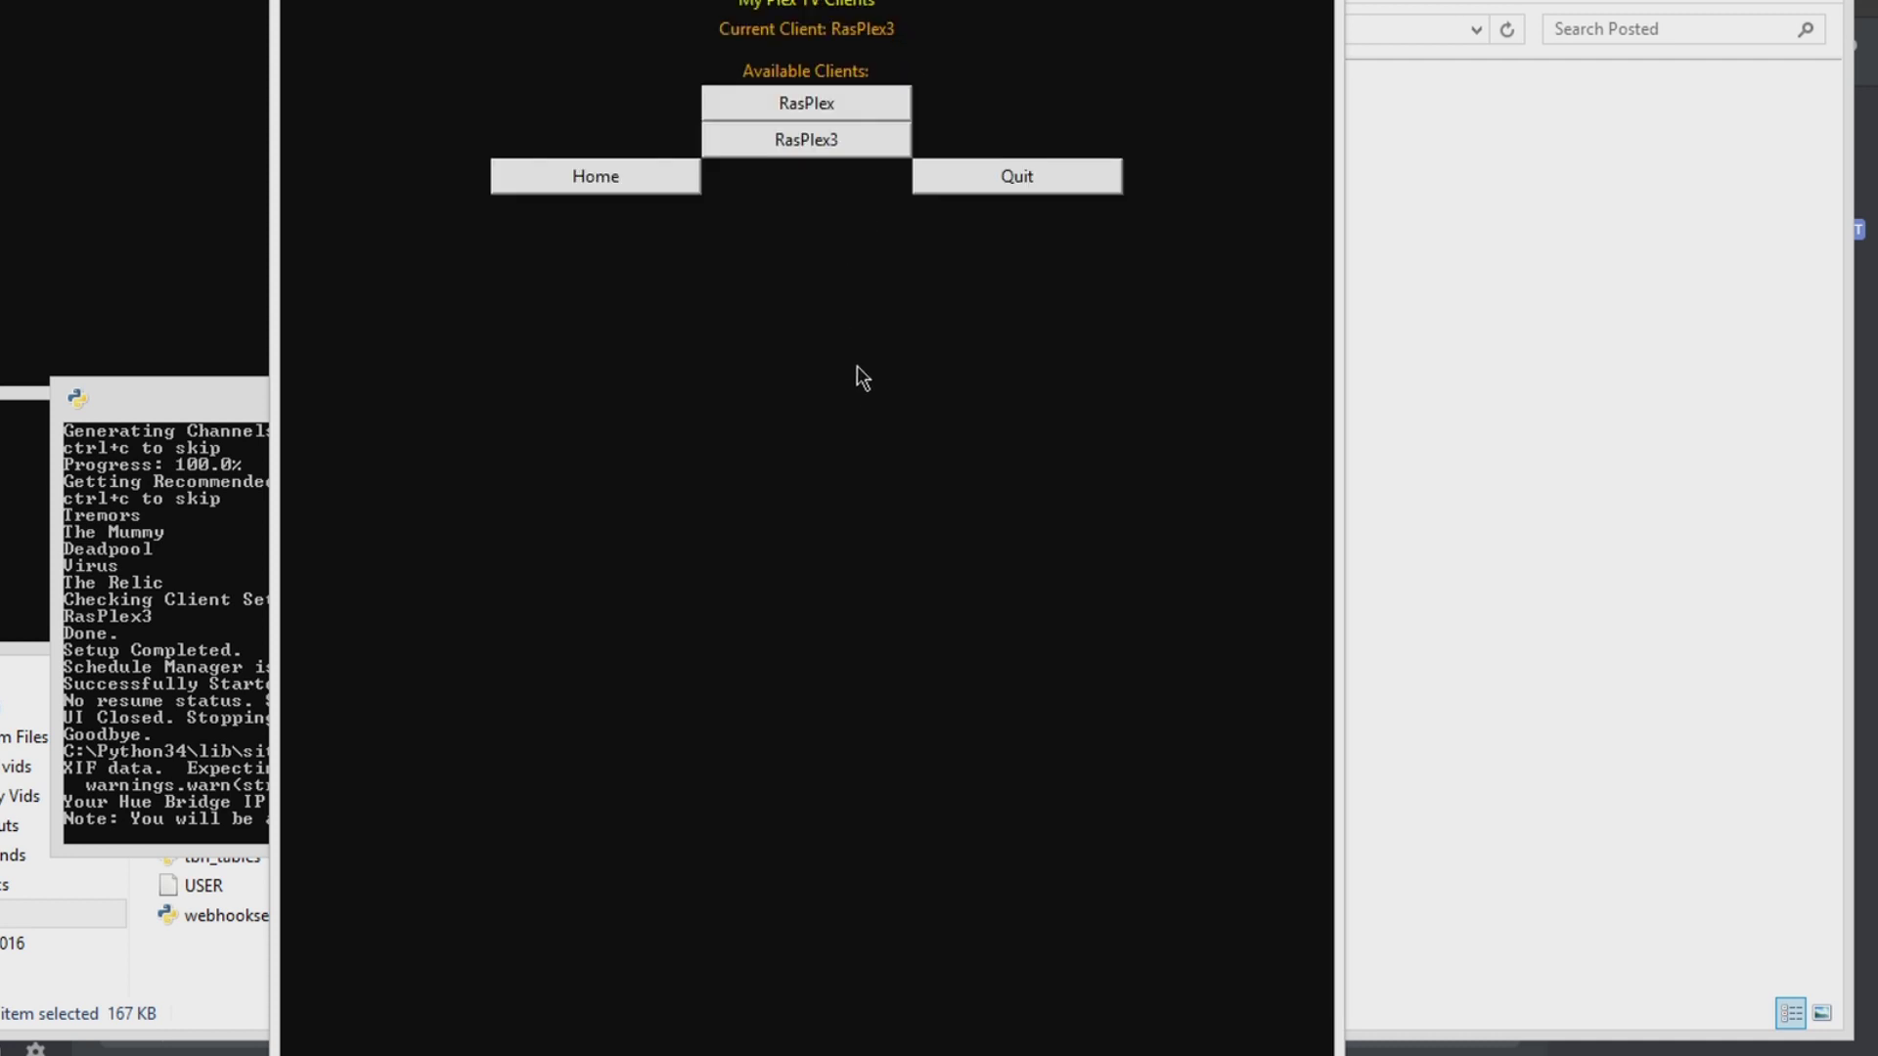
pyautogui.click(618, 186)
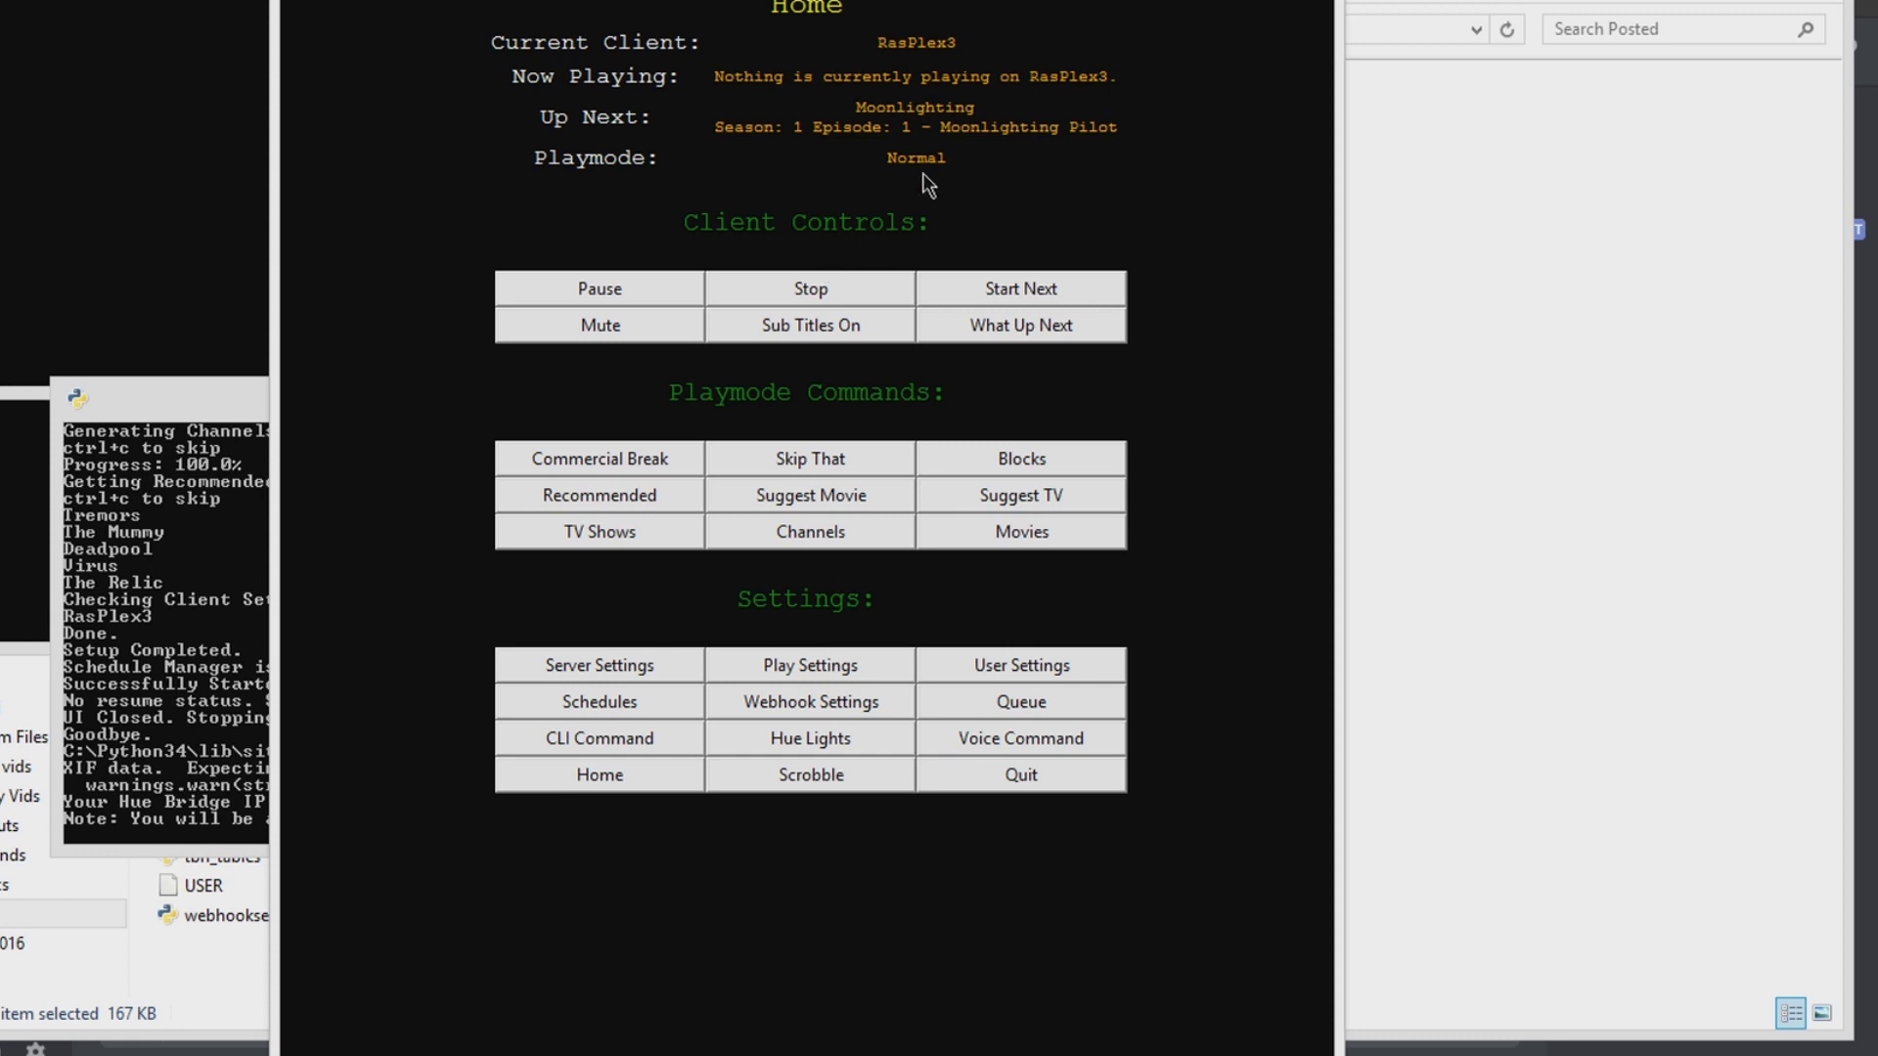
pyautogui.click(932, 164)
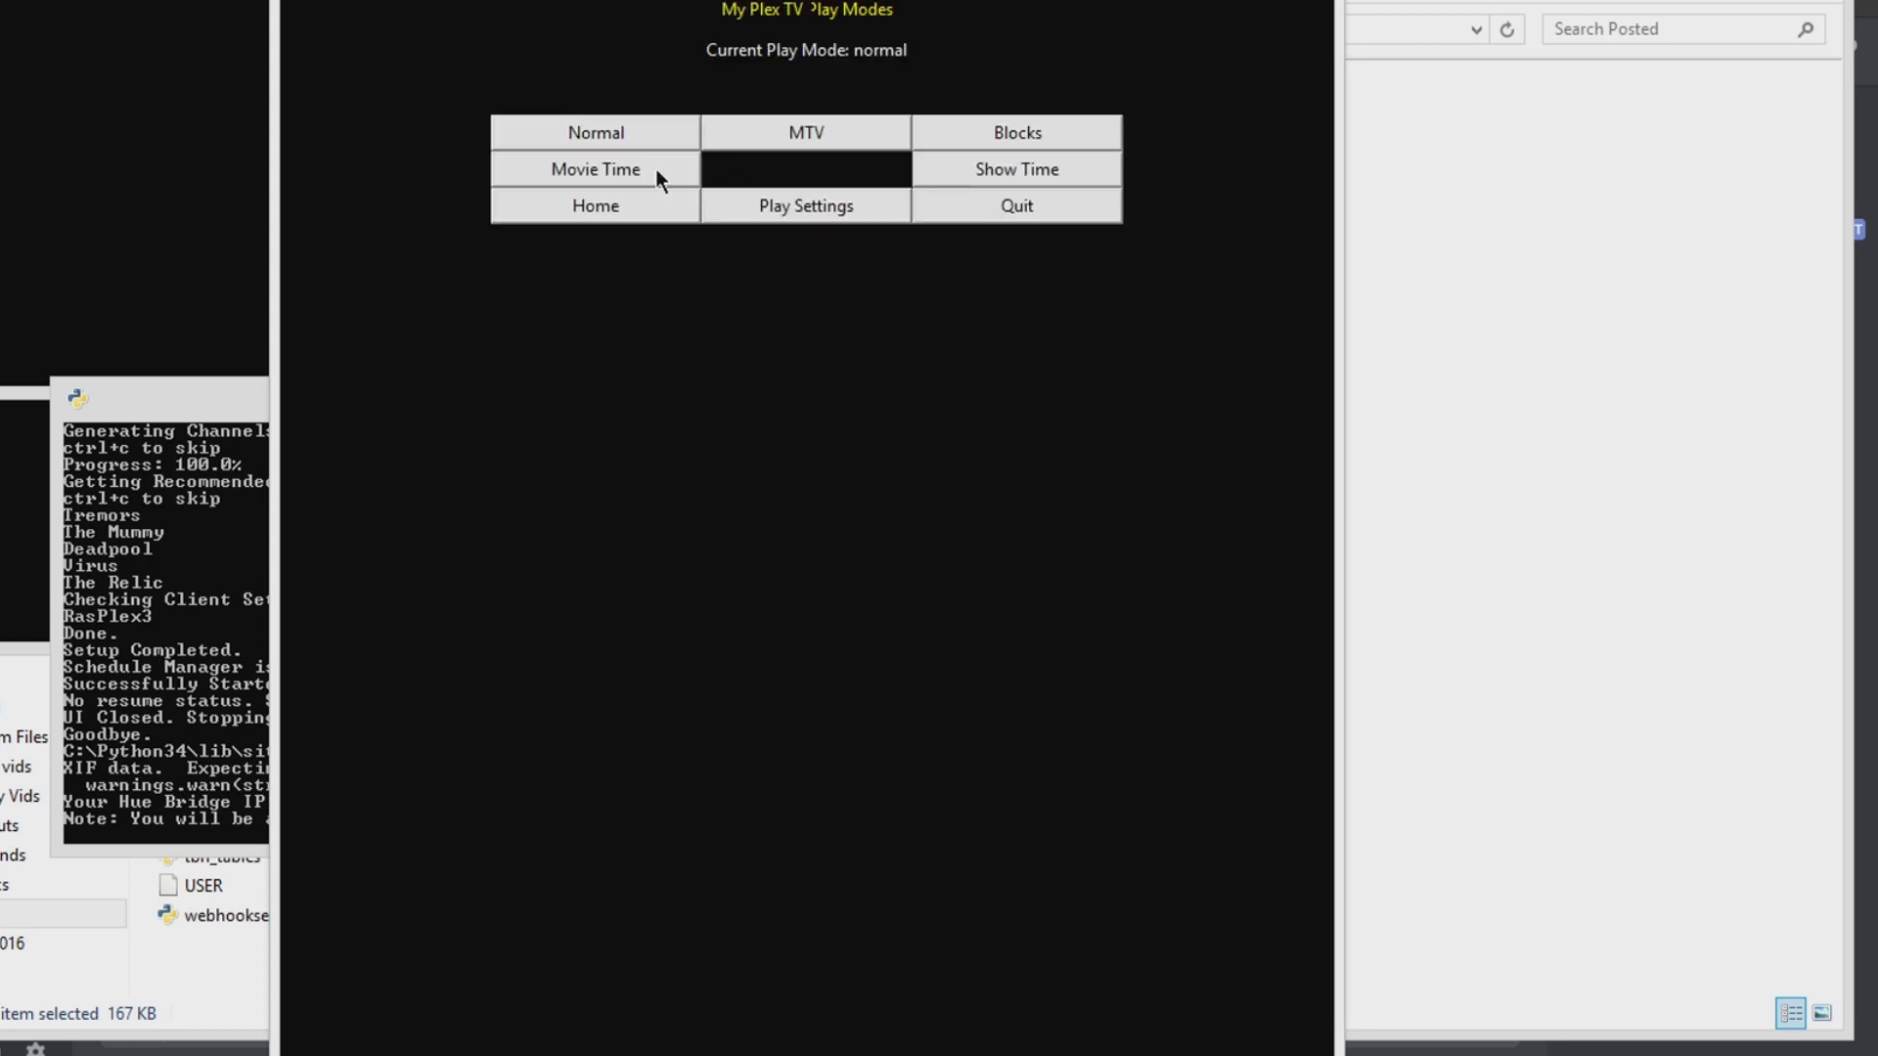
pyautogui.click(795, 217)
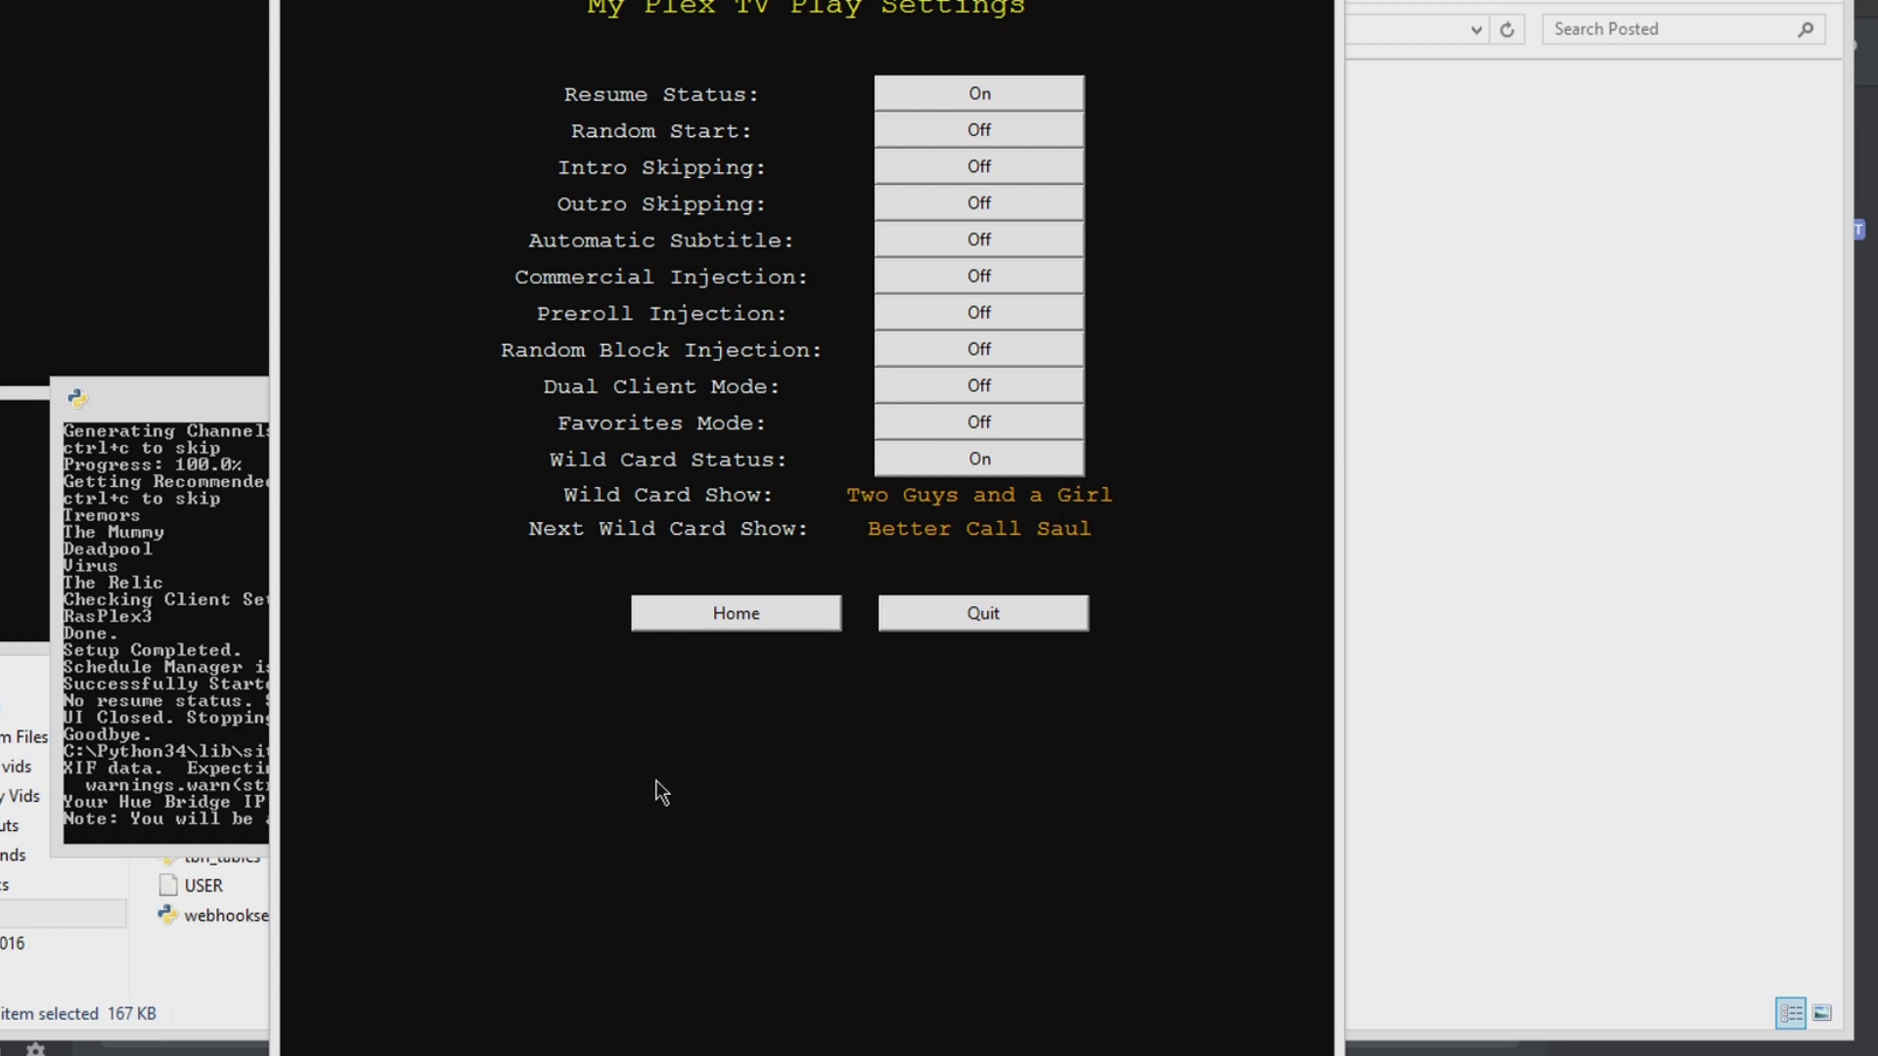
pyautogui.click(923, 503)
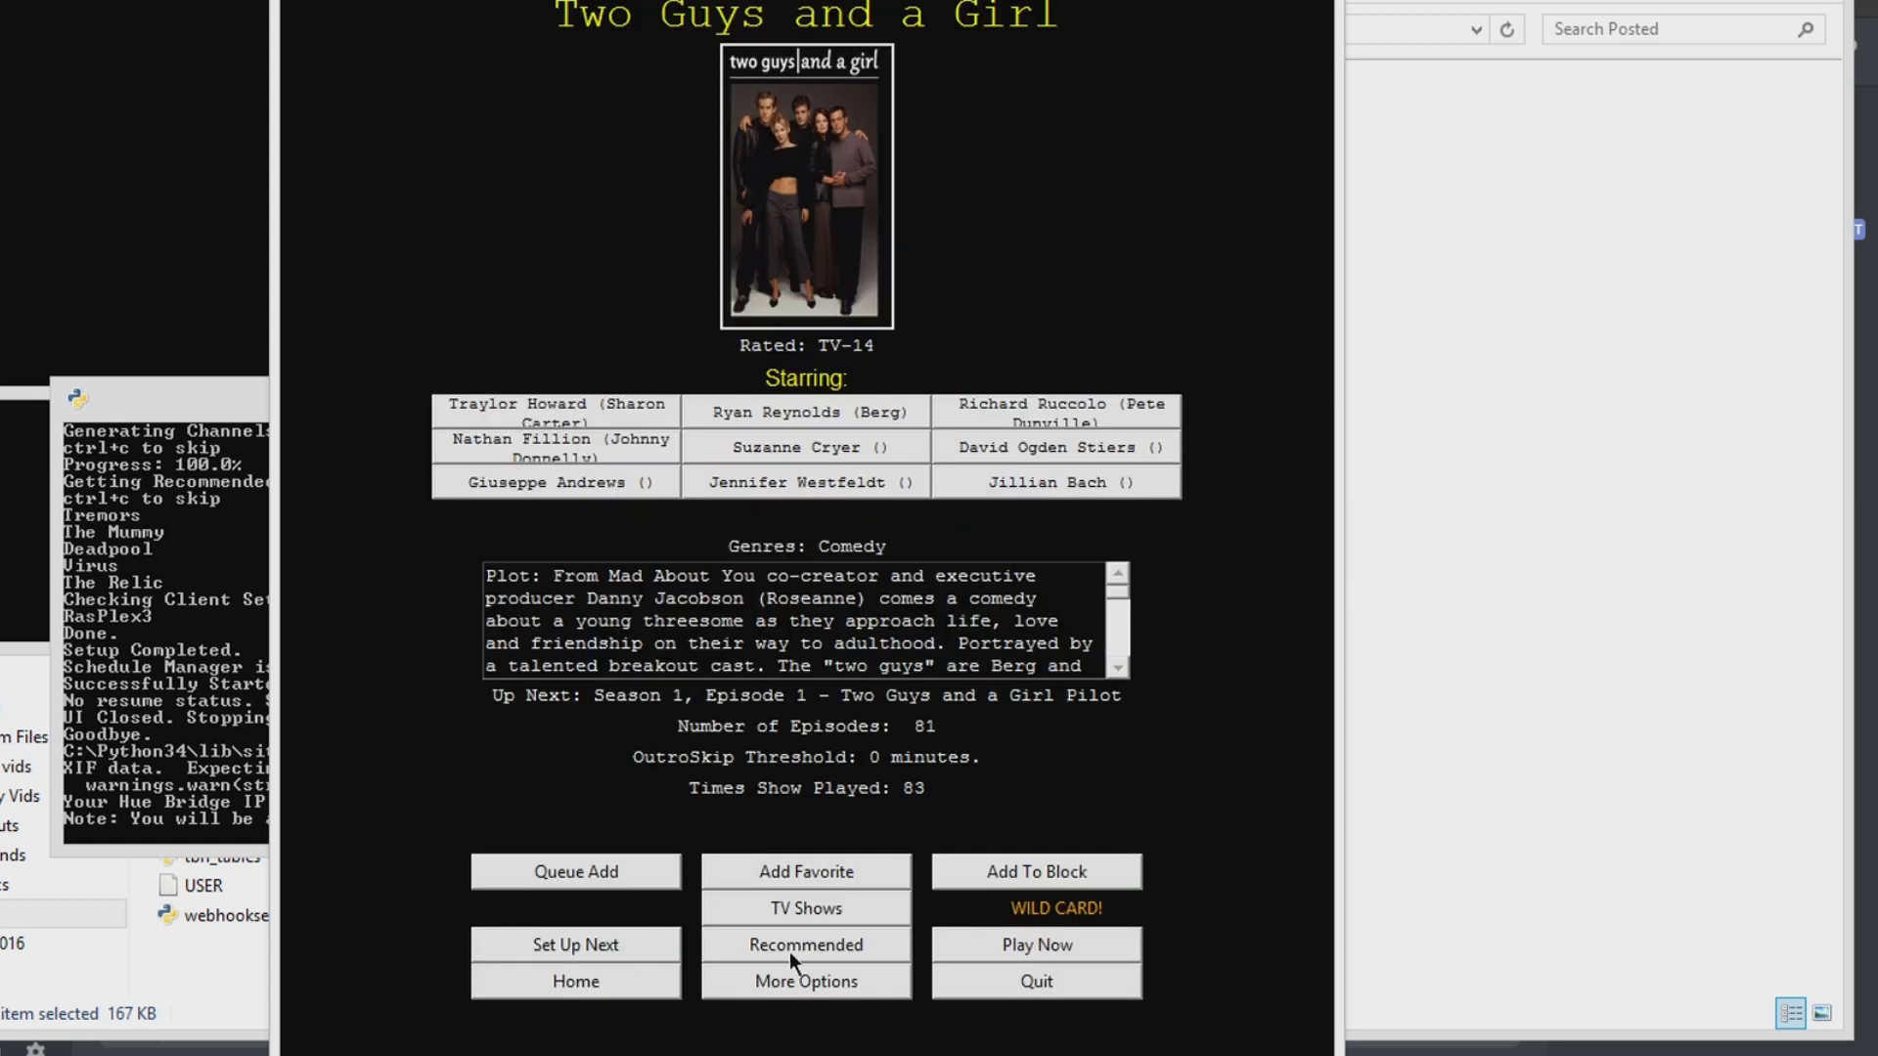
pyautogui.click(1033, 942)
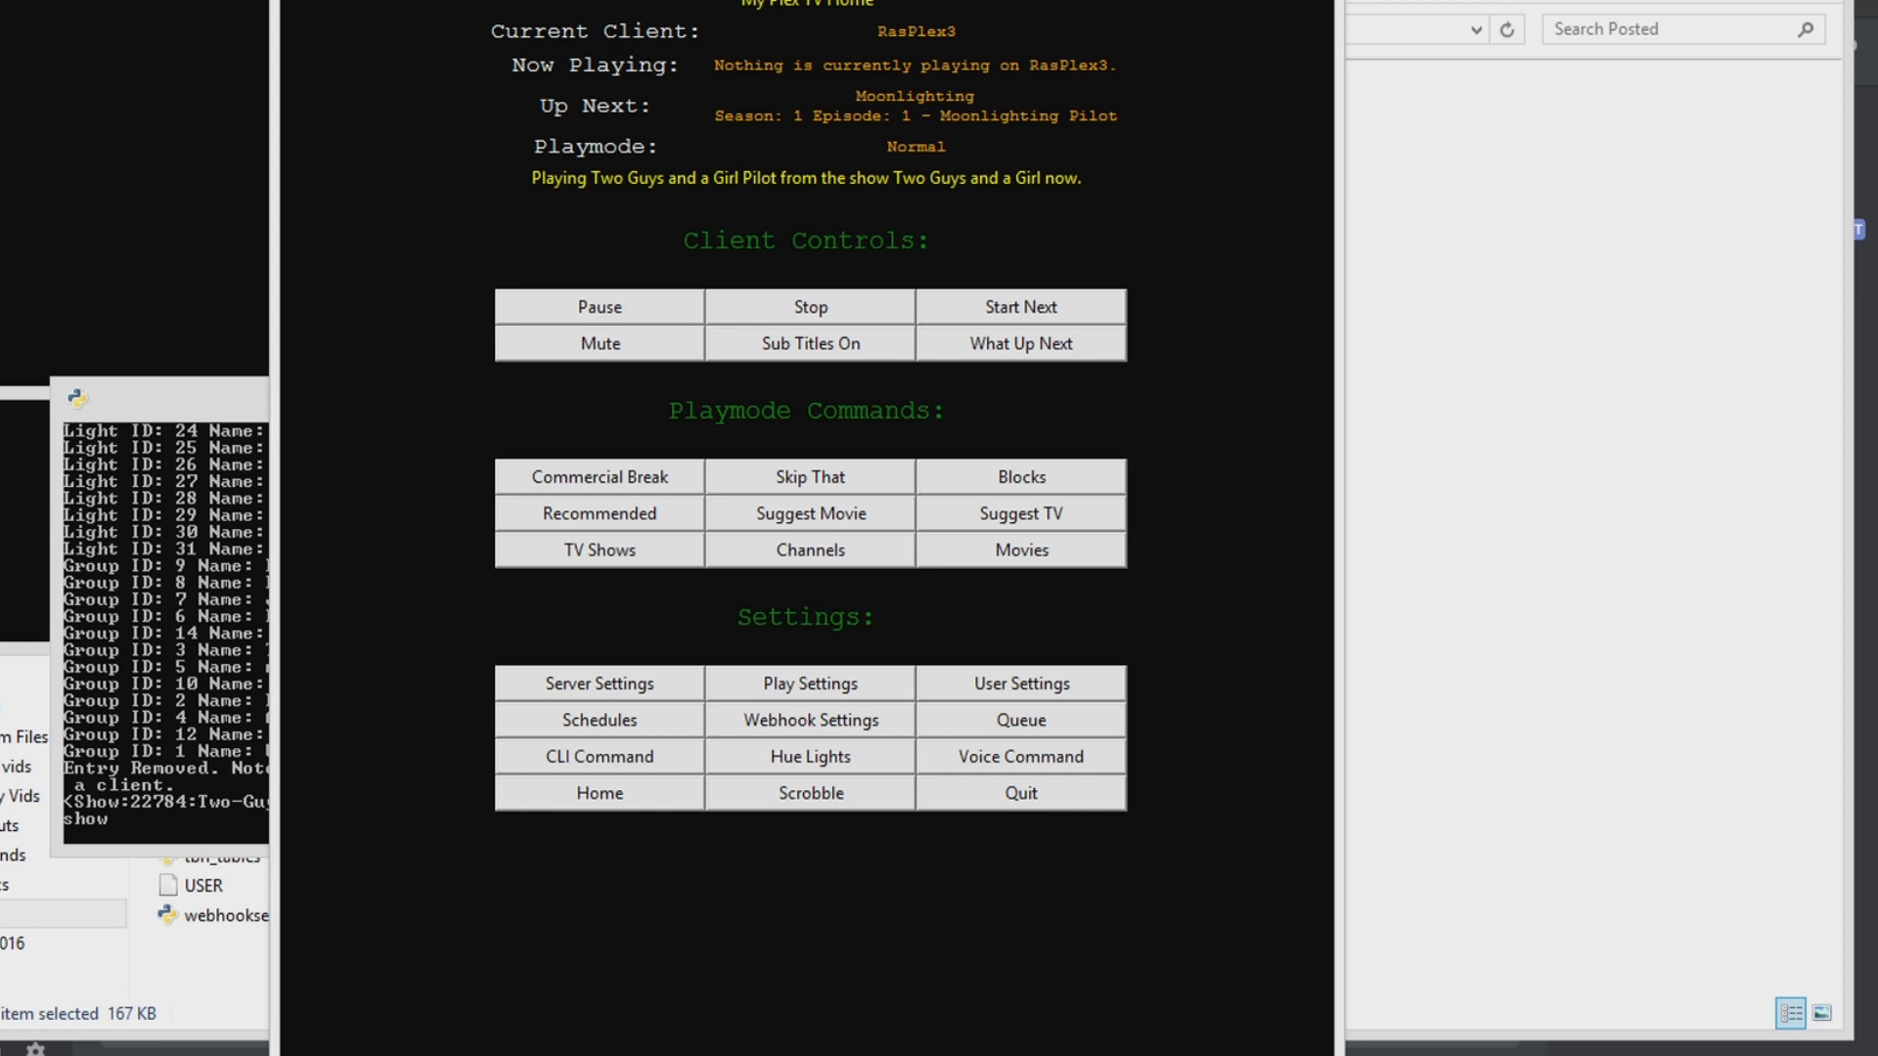
# Step: Review the webhook settings beside the Schedule Manager console, then return to the Home page showing the Pilot playing
pyautogui.click(126, 314)
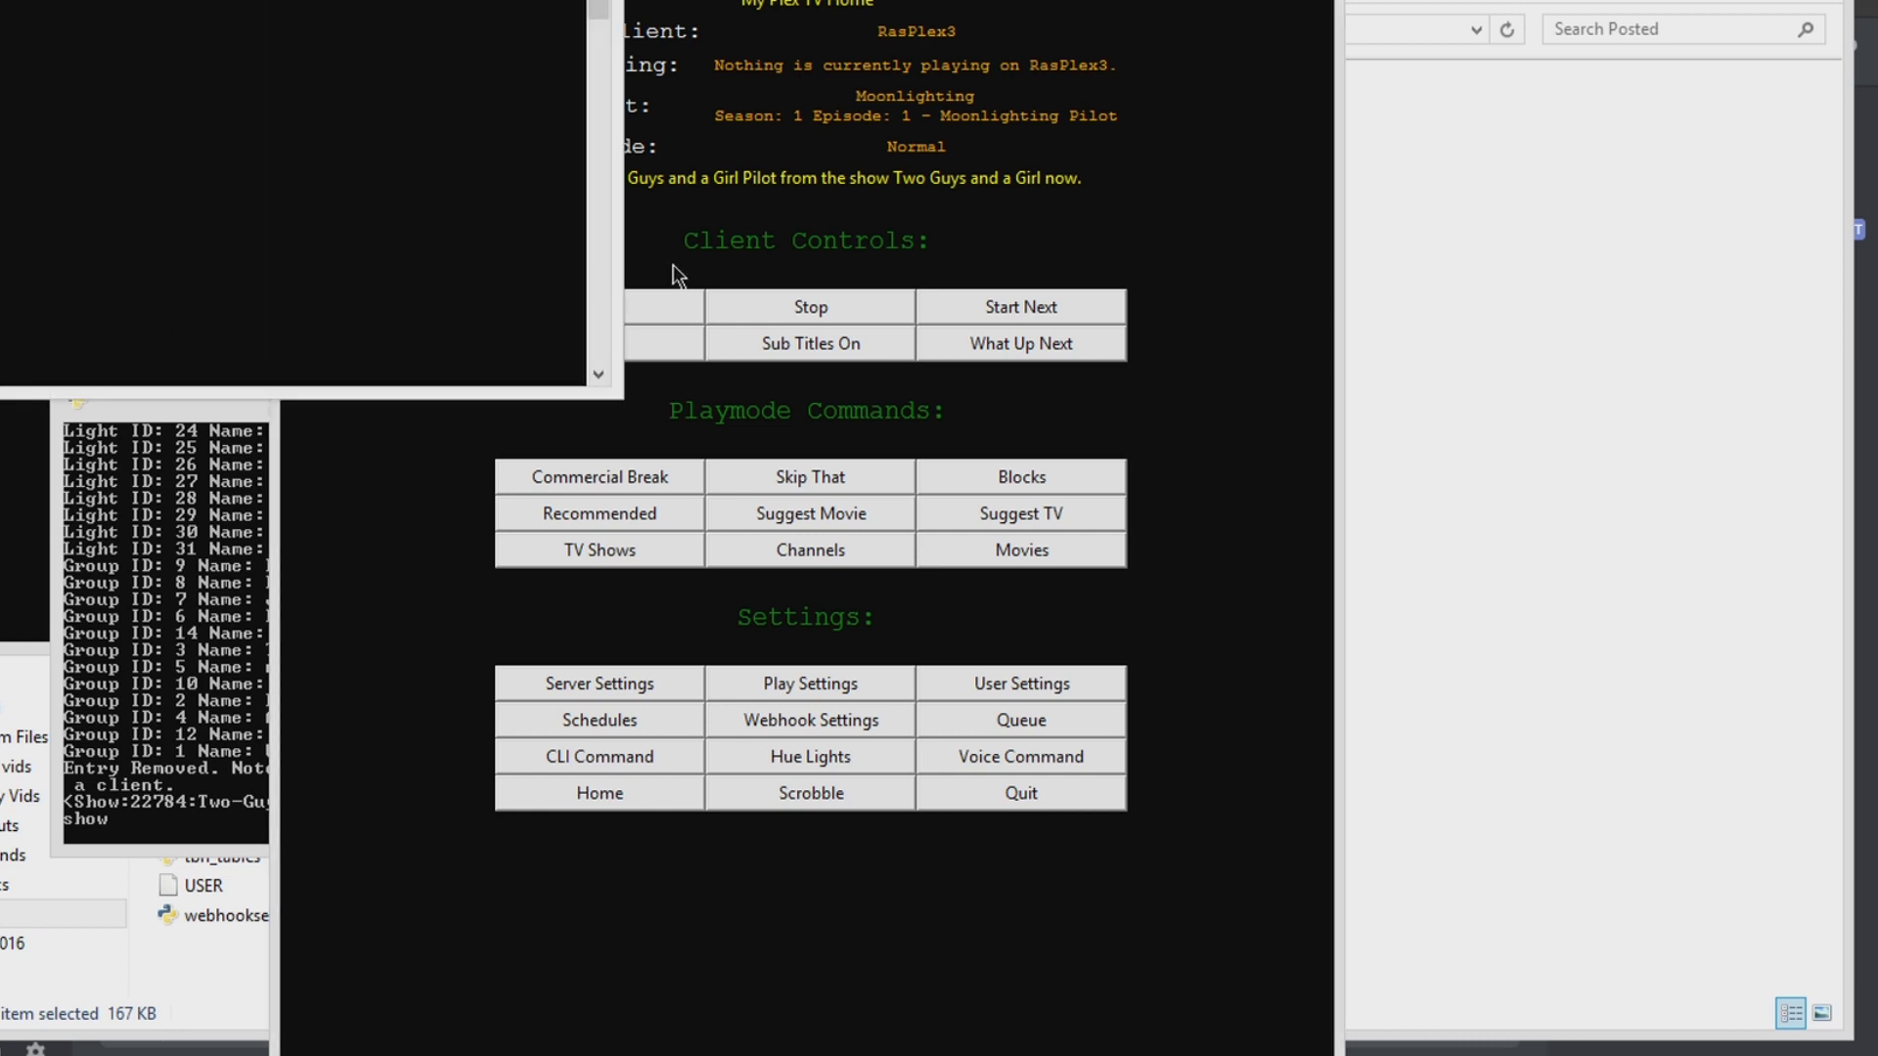
pyautogui.click(804, 714)
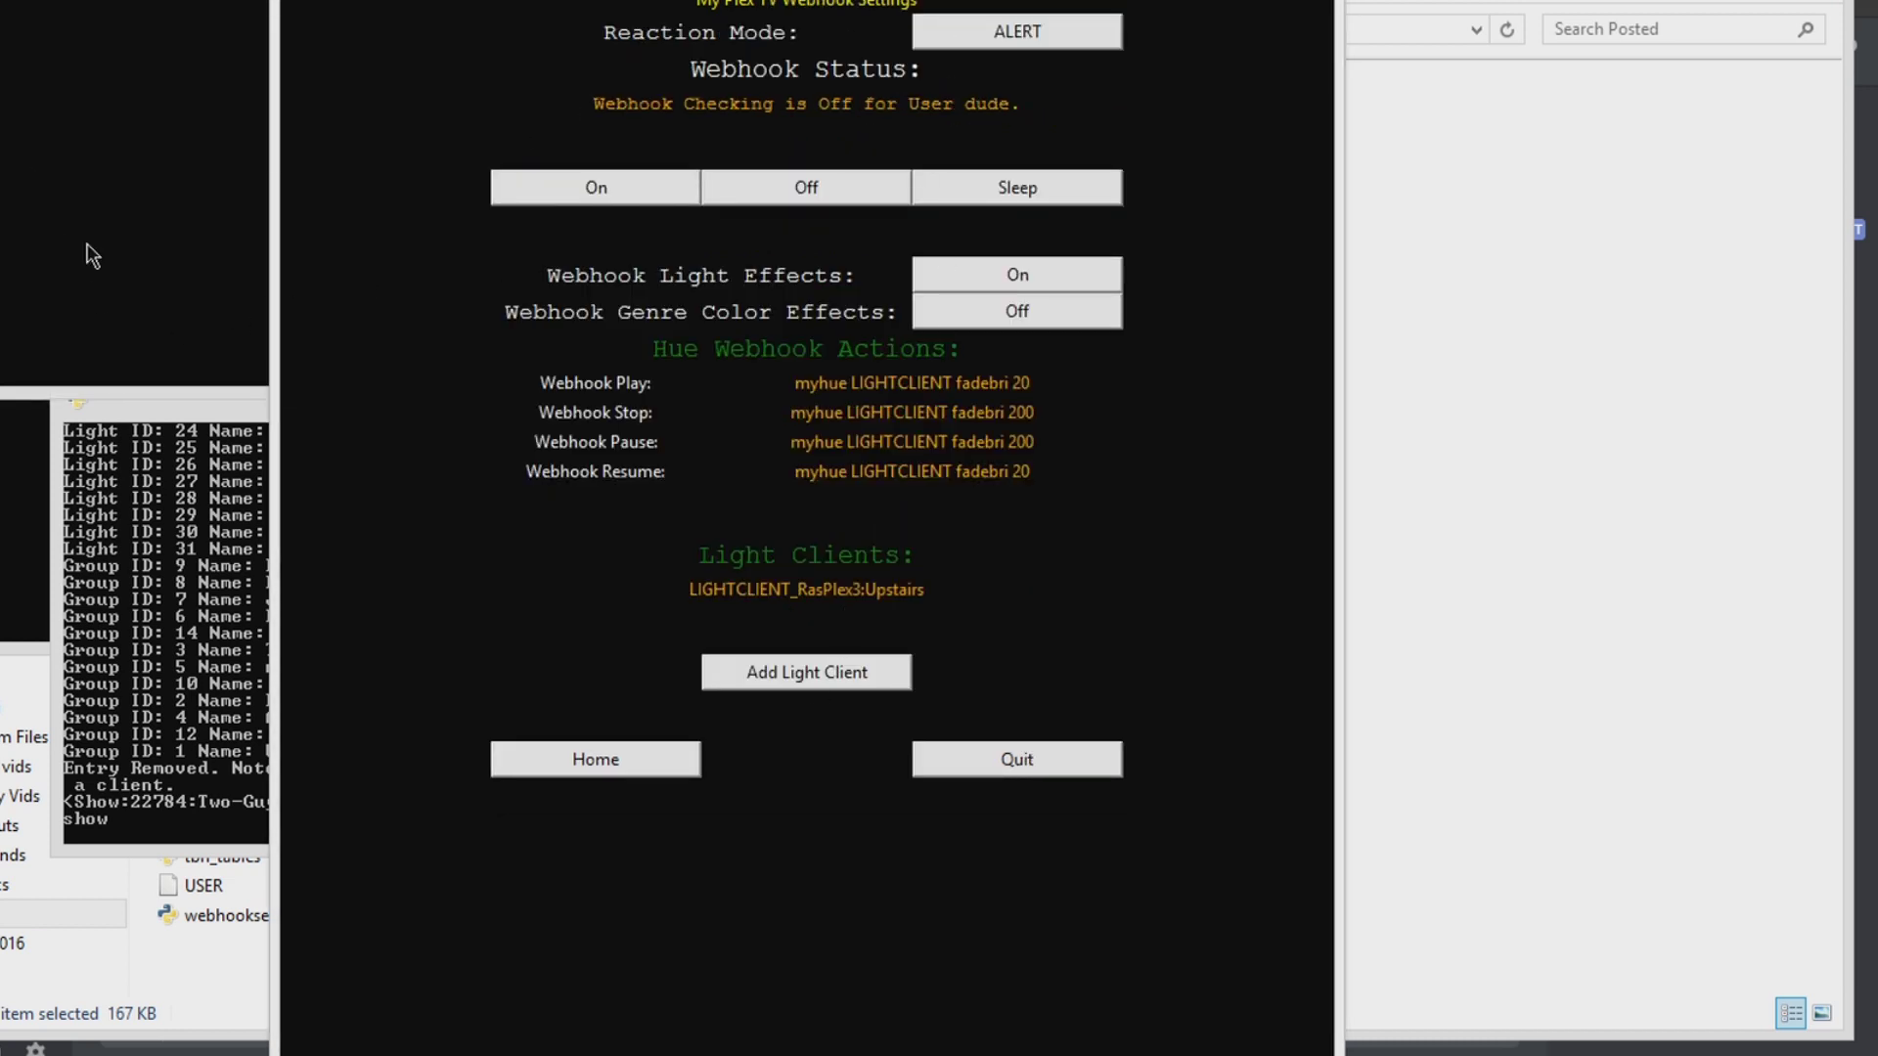
pyautogui.click(44, 599)
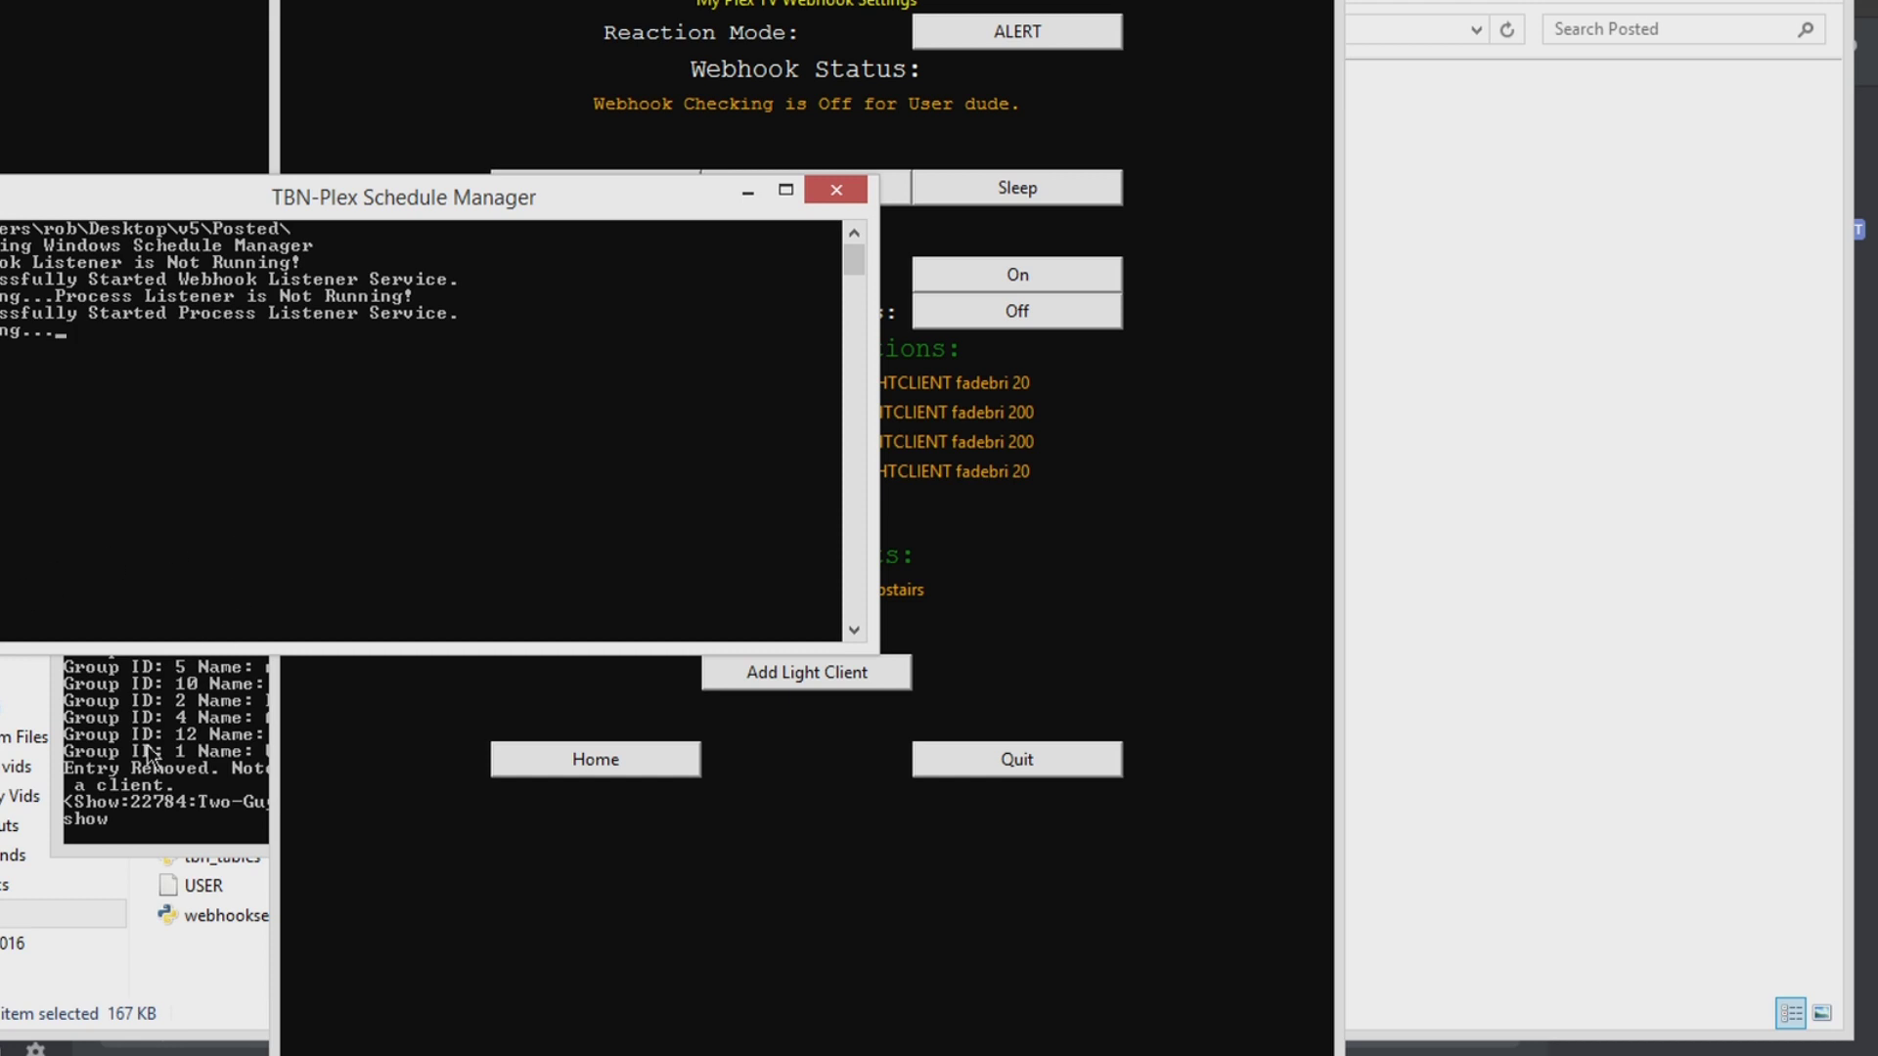
pyautogui.click(401, 862)
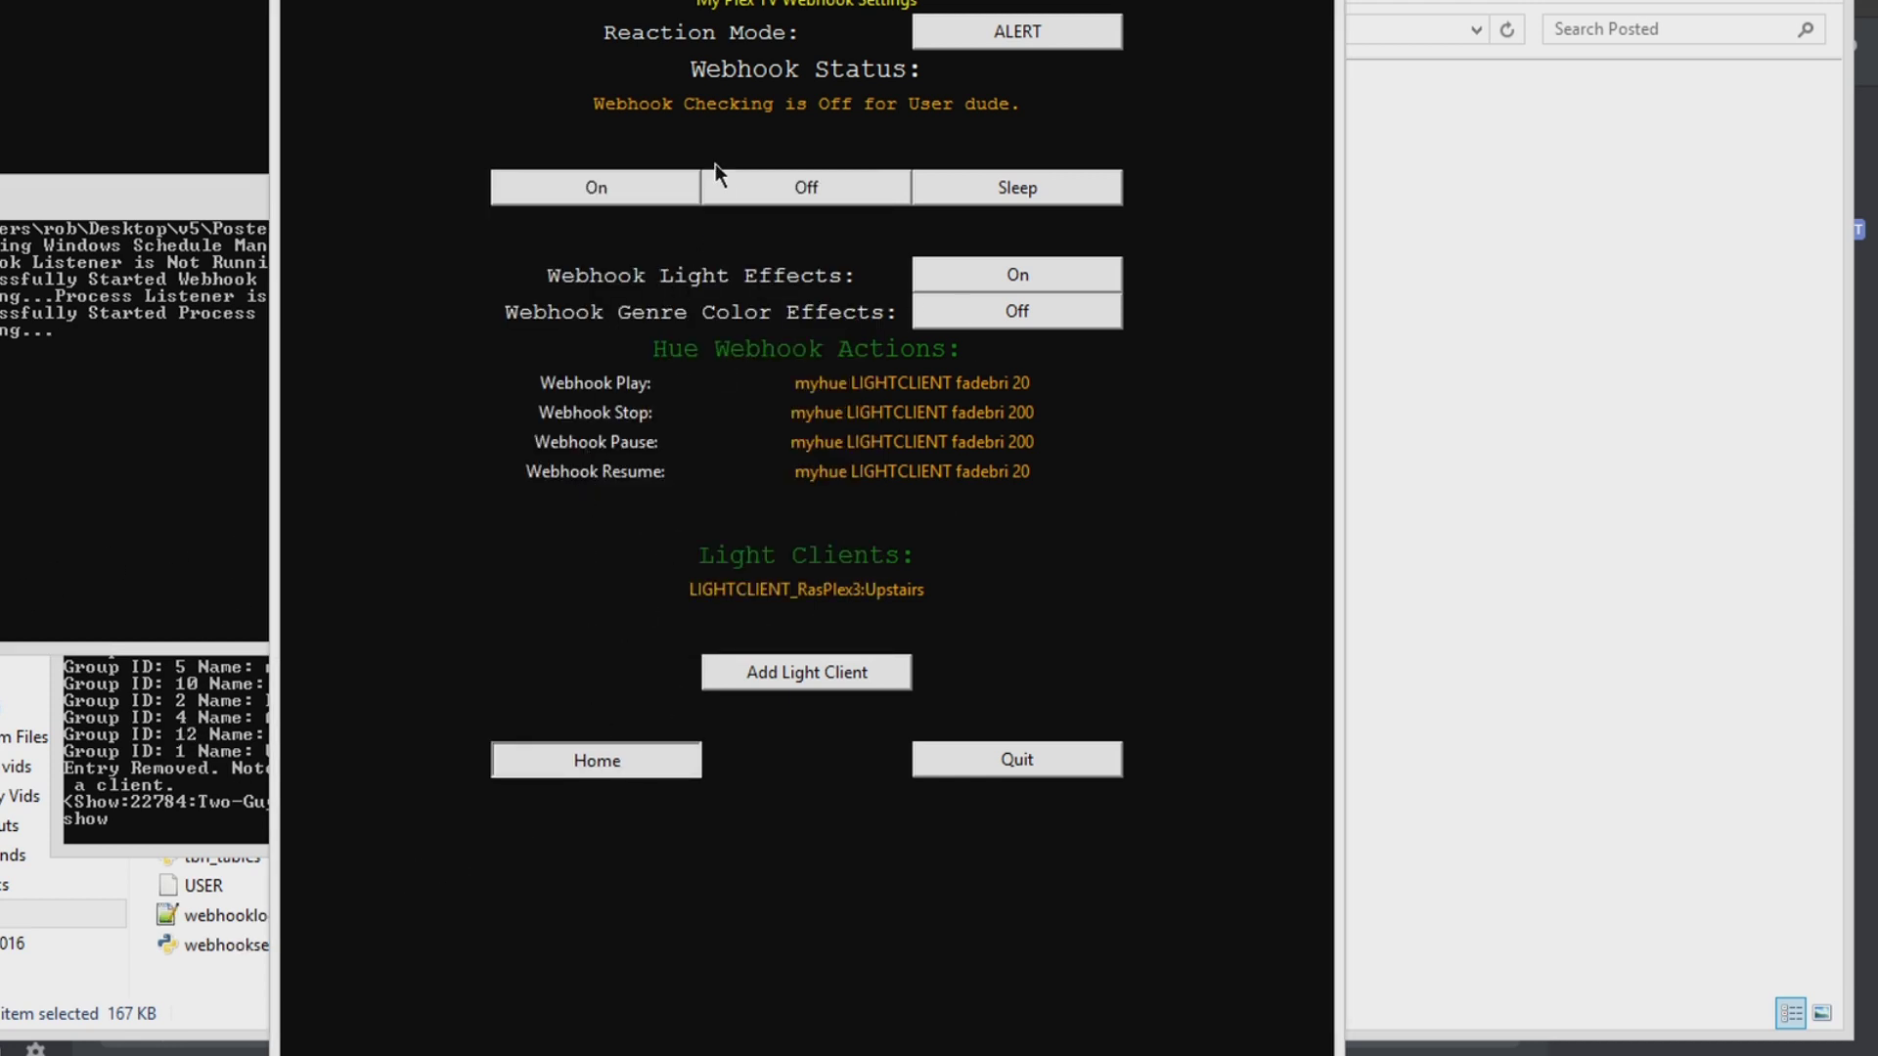
pyautogui.click(518, 760)
pyautogui.click(590, 403)
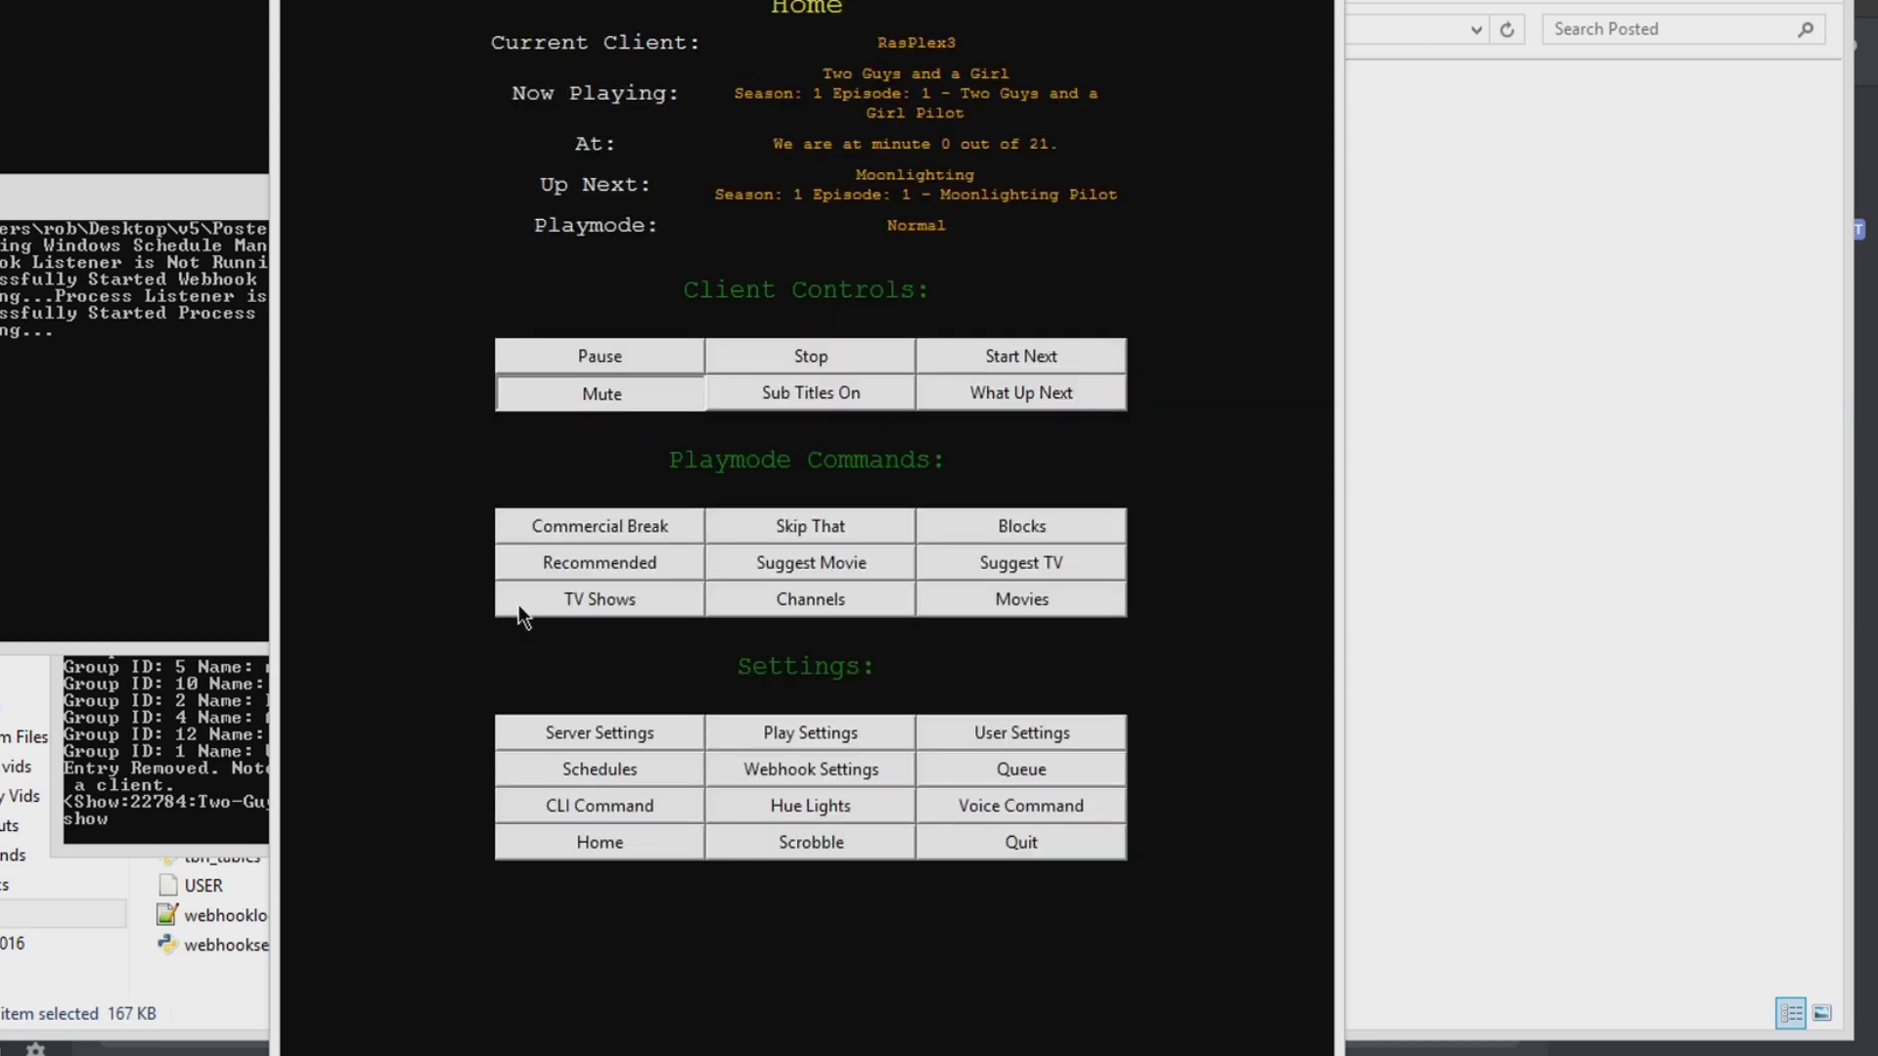